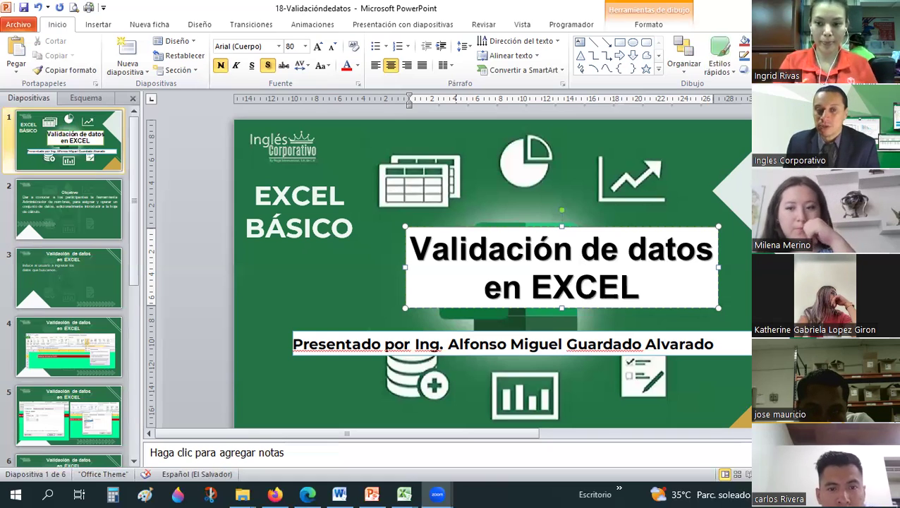
- Go to slide 2, 'Objetivo', of the 18-Validacióndedatos deck
{"action": "left_click", "coordinate": [90, 218]}
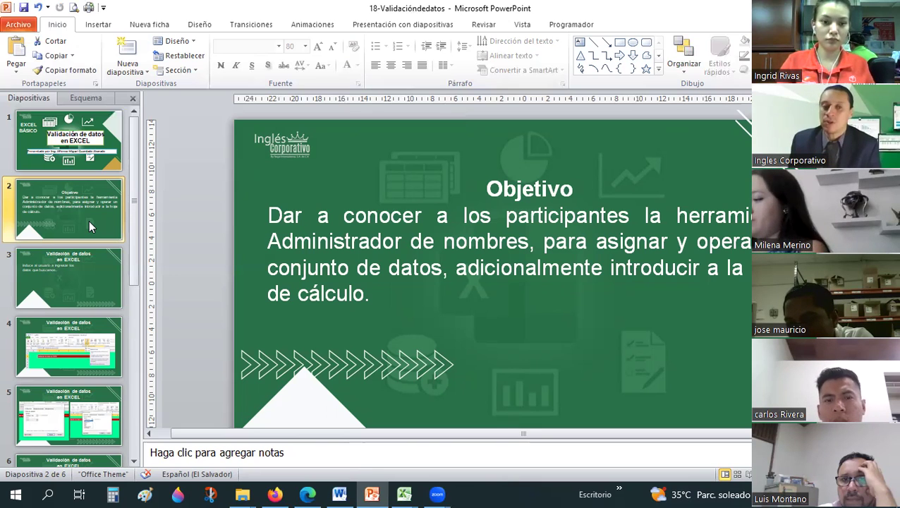
- On slide 3, select the body text box and nudge it lower on the slide
{"action": "left_click", "coordinate": [77, 307]}
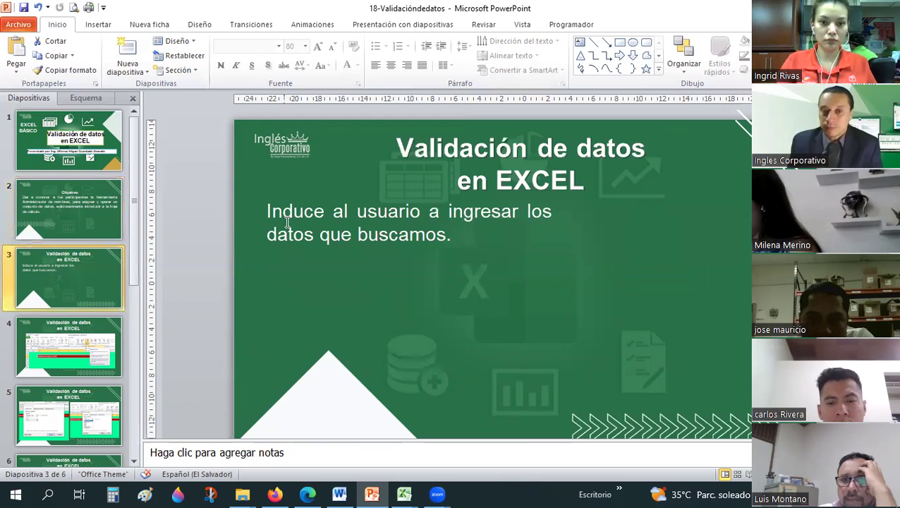
{"action": "left_click", "coordinate": [331, 211]}
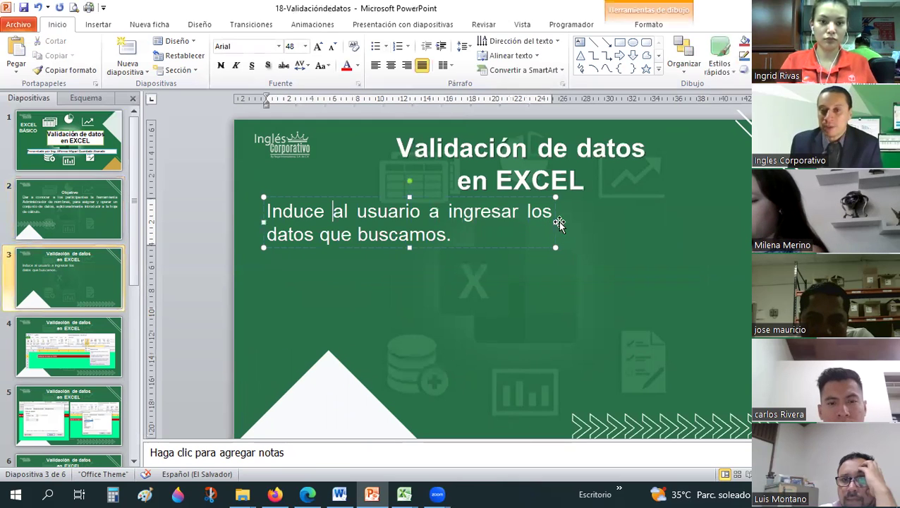
{"action": "left_click", "coordinate": [519, 227]}
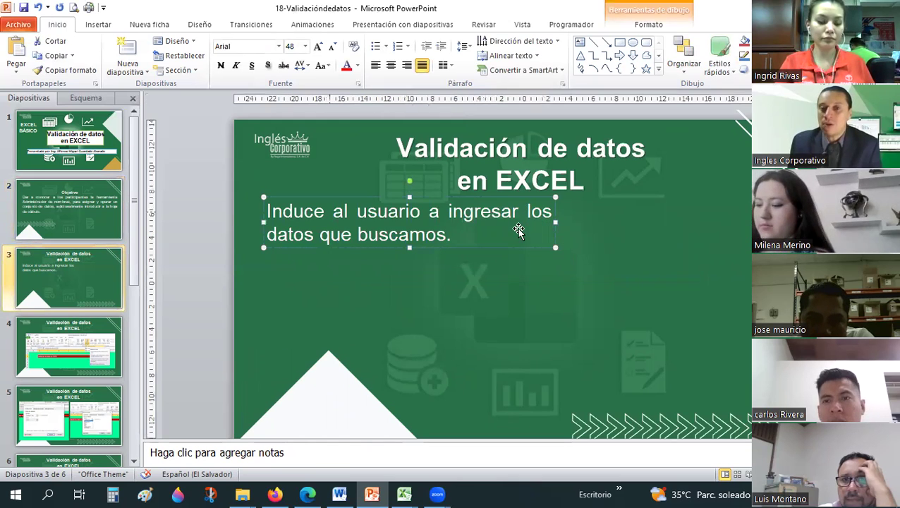
{"action": "key", "text": "Down"}
{"action": "key", "text": "Down"}
{"action": "key", "text": "Down"}
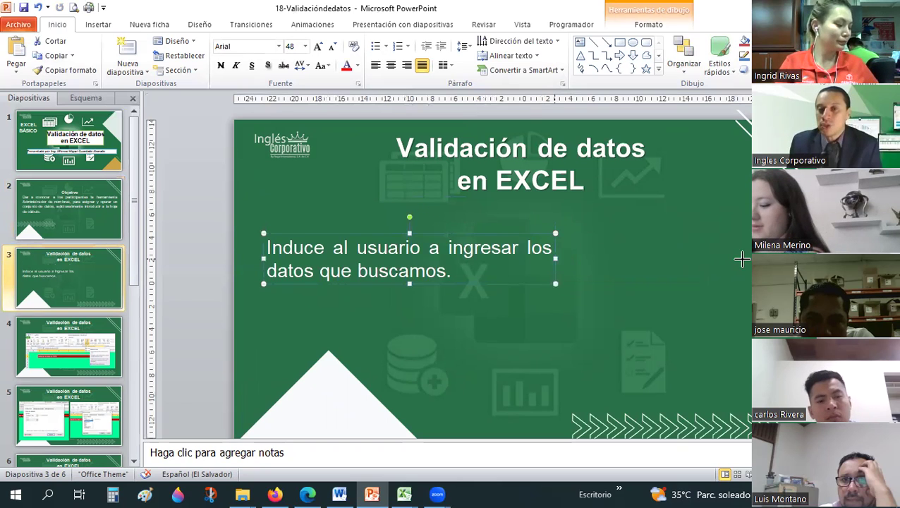
- Enlarge the body sentence to 72 pt and save the presentation
{"action": "left_click", "coordinate": [341, 43]}
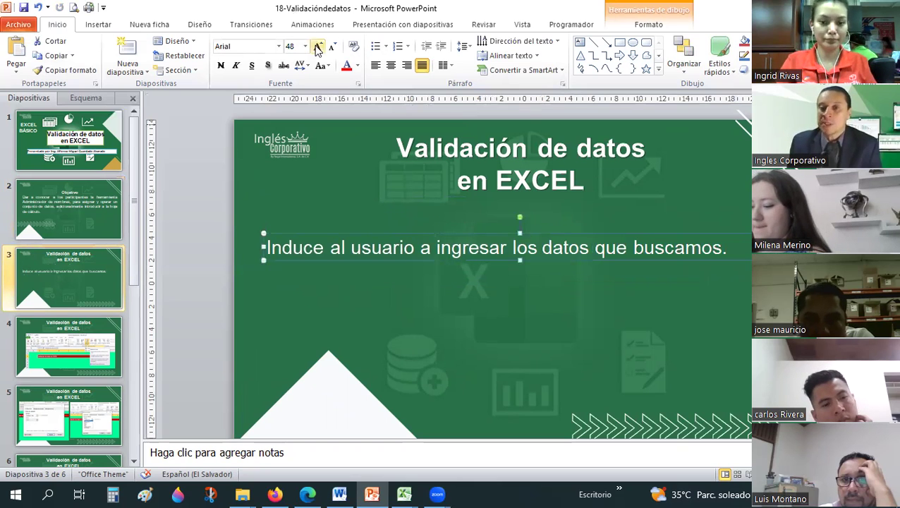
{"action": "left_click", "coordinate": [318, 47]}
{"action": "left_click", "coordinate": [318, 47]}
{"action": "left_click", "coordinate": [318, 46]}
{"action": "key", "text": "ctrl+shift+greater"}
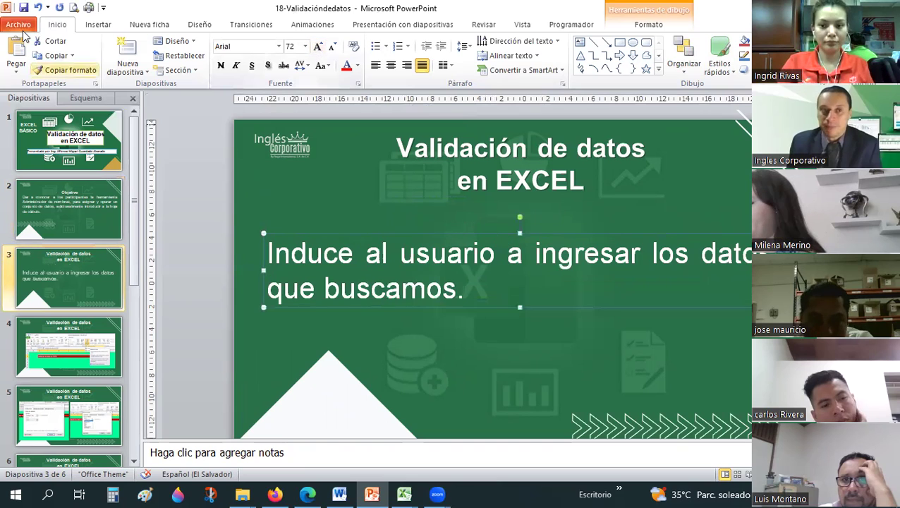
{"action": "left_click", "coordinate": [24, 8]}
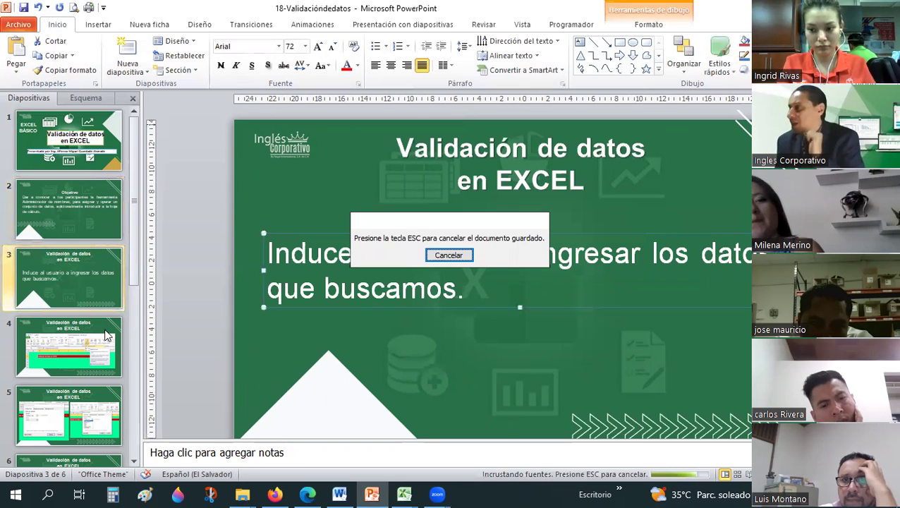
- Go to slide 4, showing the Excel Datos tab with Validación de datos
{"action": "left_click", "coordinate": [107, 335]}
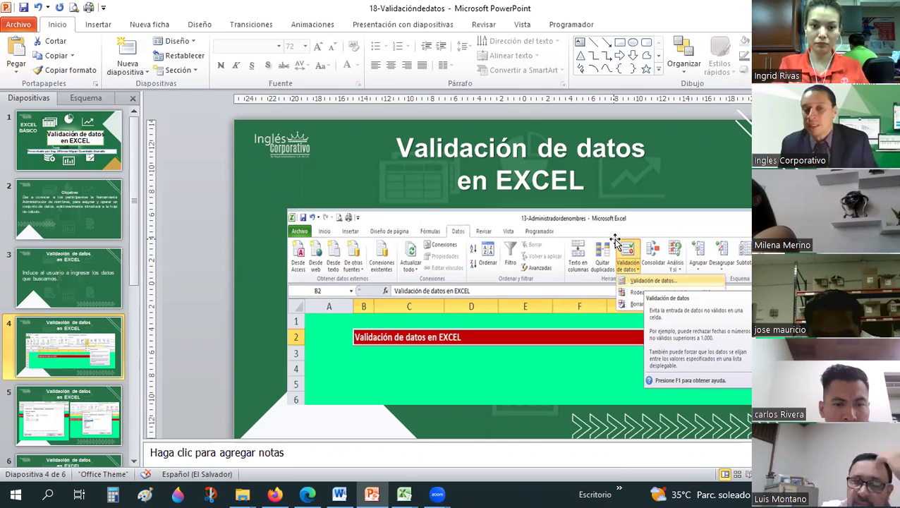
- Switch to the Validacióndedatos workbook and list the Datos tab's Validación de datos options
{"action": "mouse_move", "coordinate": [405, 492]}
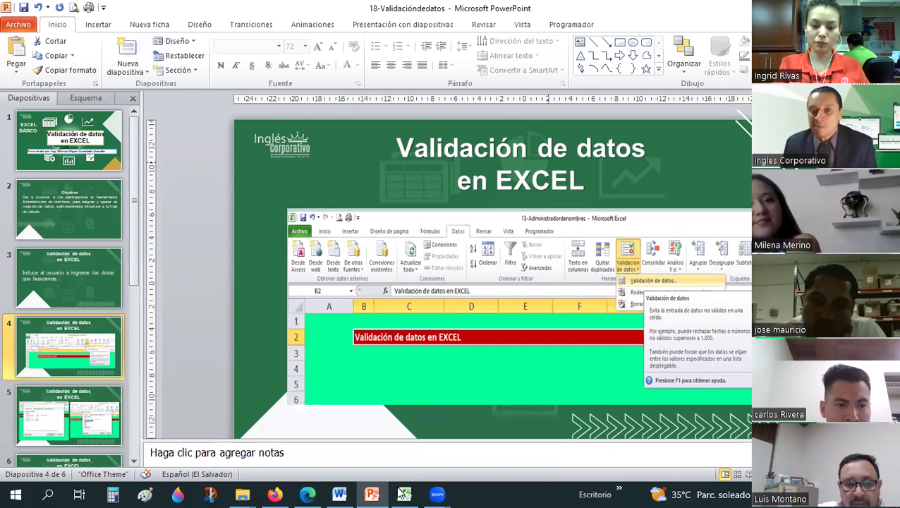
{"action": "left_click", "coordinate": [404, 493]}
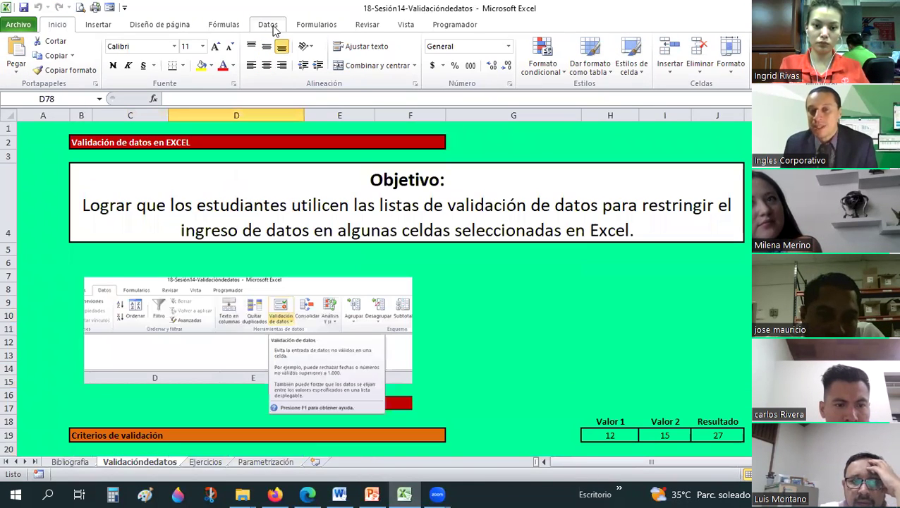
{"action": "left_click", "coordinate": [268, 25]}
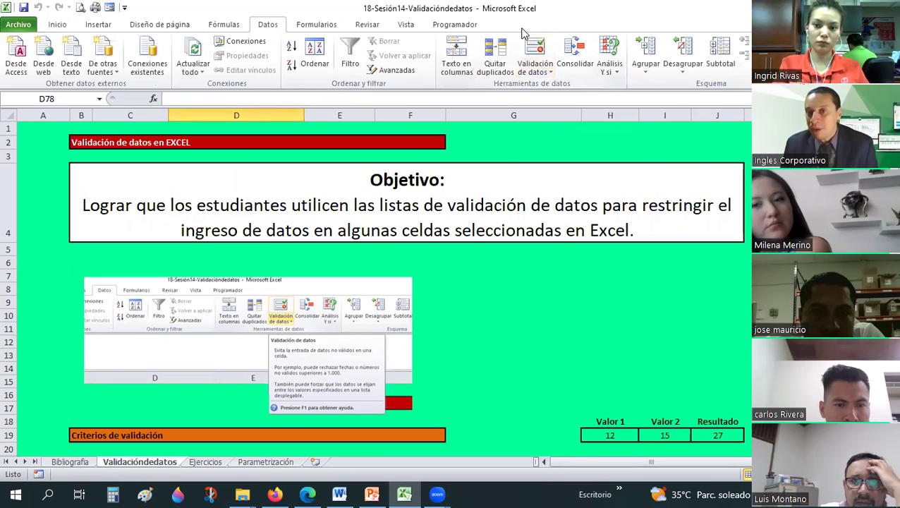
{"action": "left_click", "coordinate": [550, 72]}
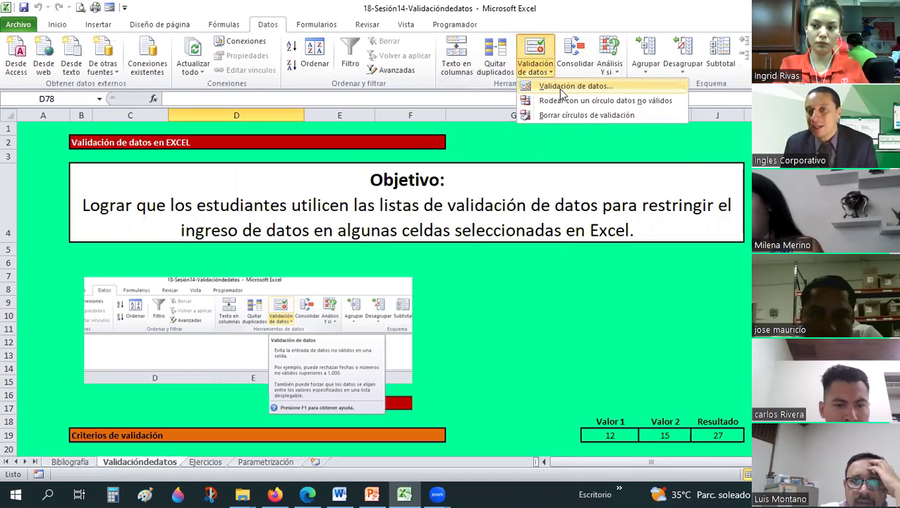
- Scroll to the Base de datos and Formulario tables, close Validación de datos, and drag Excel aside
{"action": "scroll", "coordinate": [636, 247], "scroll_direction": "down", "scroll_amount": 20}
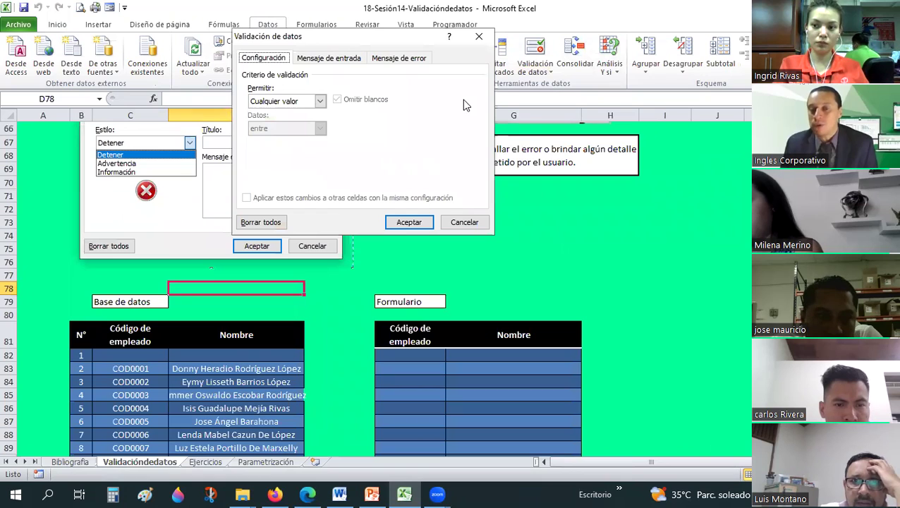
{"action": "left_click_drag", "start_coordinate": [264, 40], "coordinate": [331, 125]}
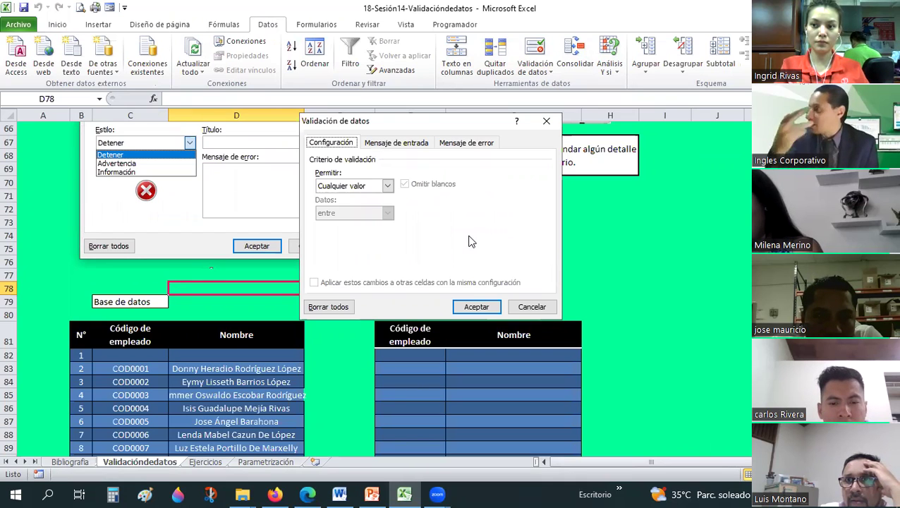
{"action": "left_click", "coordinate": [554, 124]}
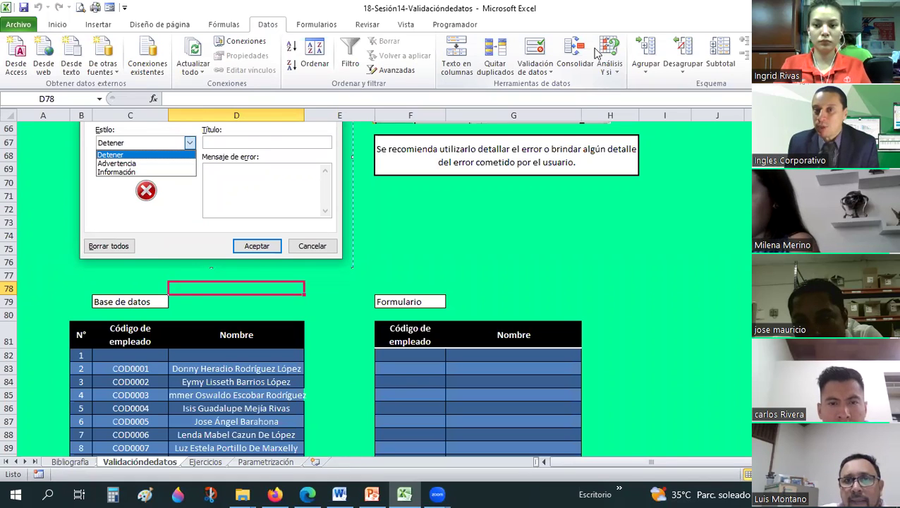
{"action": "mouse_move", "coordinate": [511, 12]}
{"action": "left_mouse_down"}
{"action": "mouse_move", "coordinate": [589, 15]}
{"action": "mouse_move", "coordinate": [507, 59]}
{"action": "left_mouse_up"}
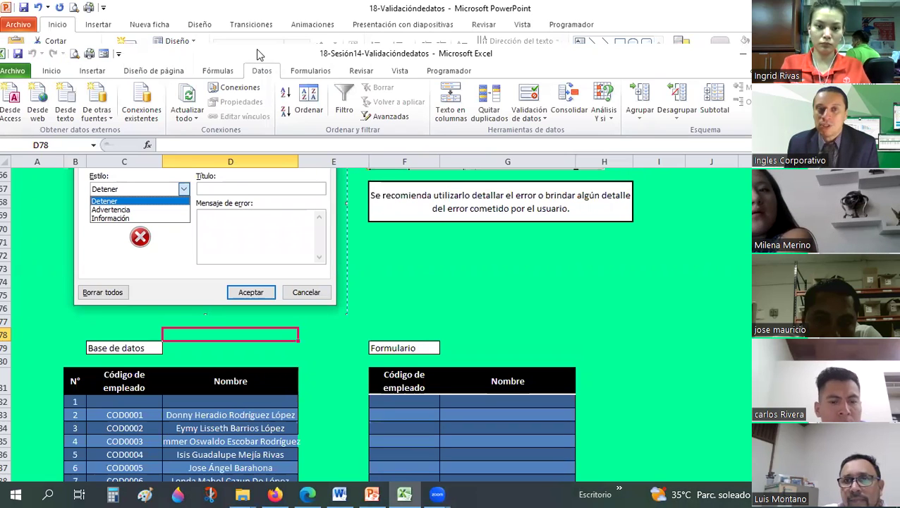
- Reposition the Excel window, then maximize it to cover PowerPoint again
{"action": "left_click_drag", "start_coordinate": [38, 35], "coordinate": [51, 47]}
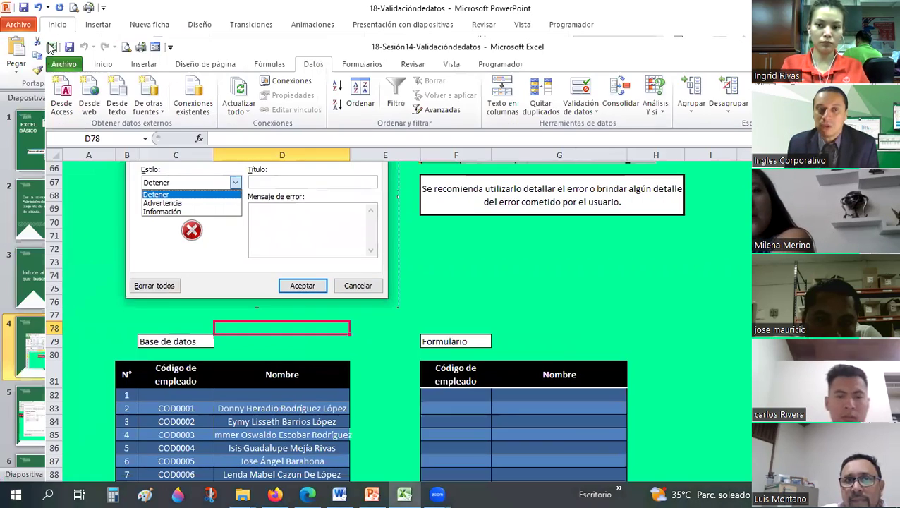
{"action": "left_click_drag", "start_coordinate": [393, 49], "coordinate": [461, 65]}
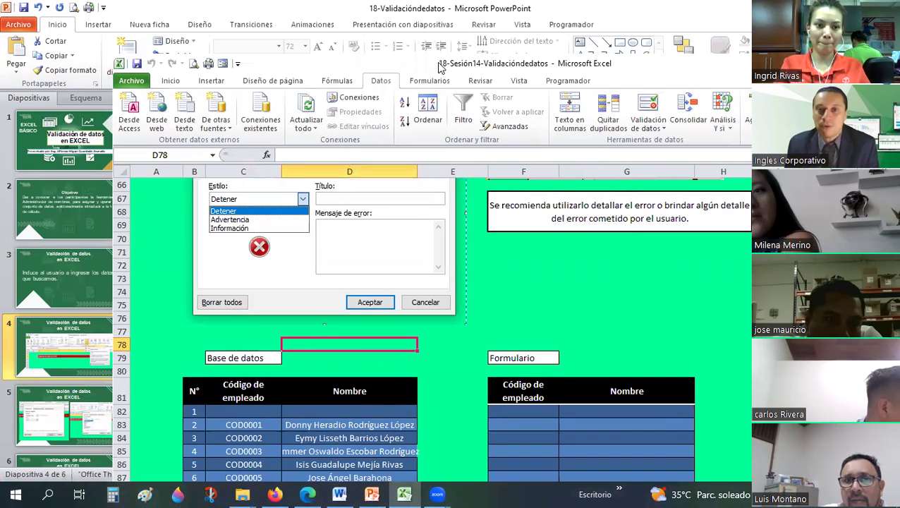
{"action": "left_click_drag", "start_coordinate": [439, 65], "coordinate": [341, 24]}
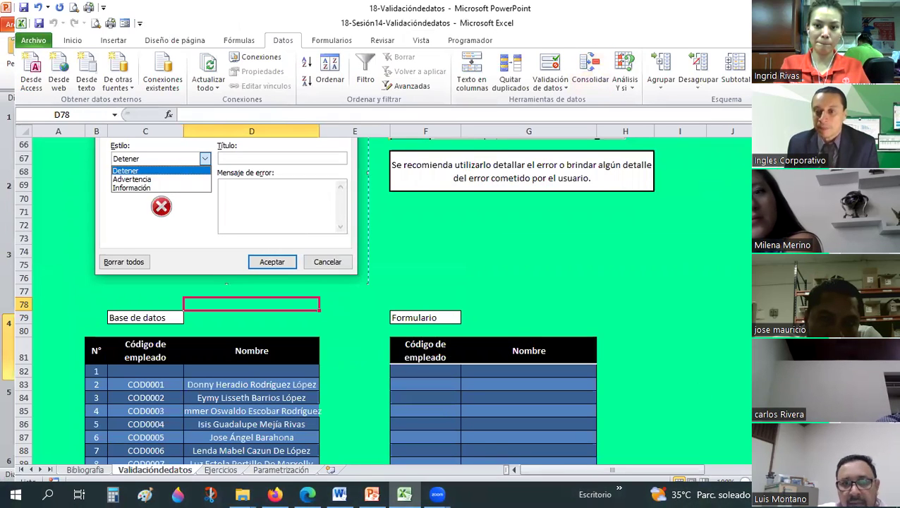
{"action": "key", "text": "super+Up"}
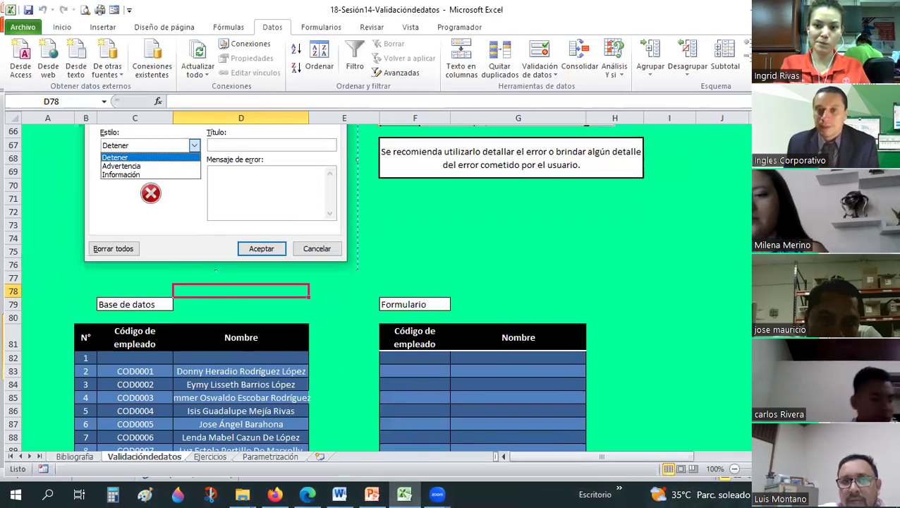
{"action": "key", "text": "super+Down"}
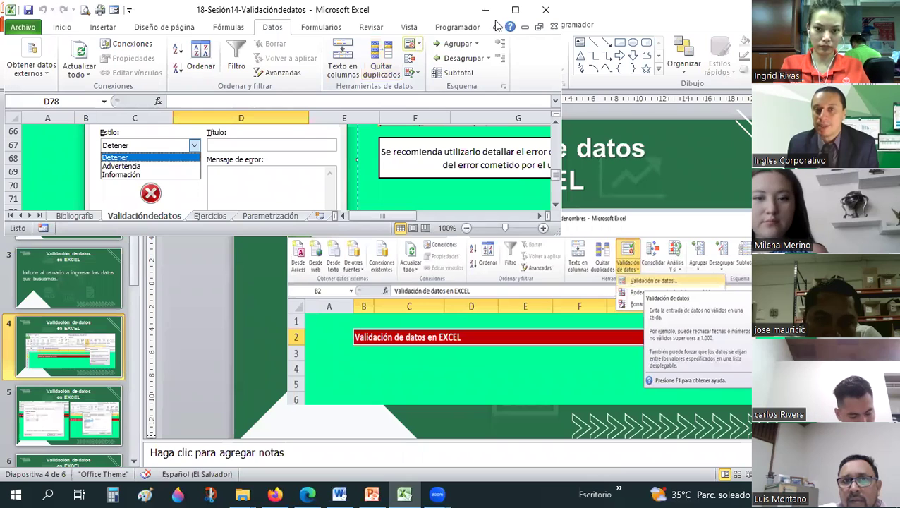
{"action": "left_click", "coordinate": [520, 15]}
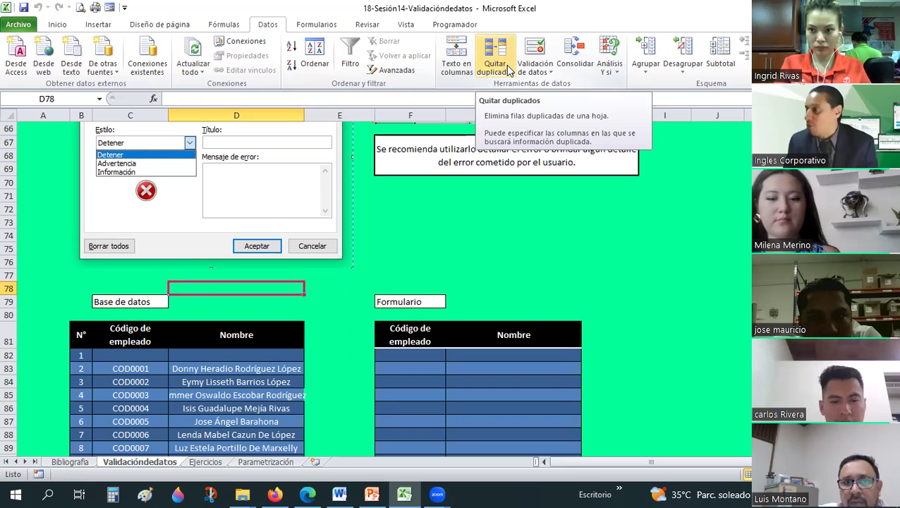
- Scroll back to the Objetivo box, select cell G6, then switch to PowerPoint
{"action": "left_click", "coordinate": [702, 221]}
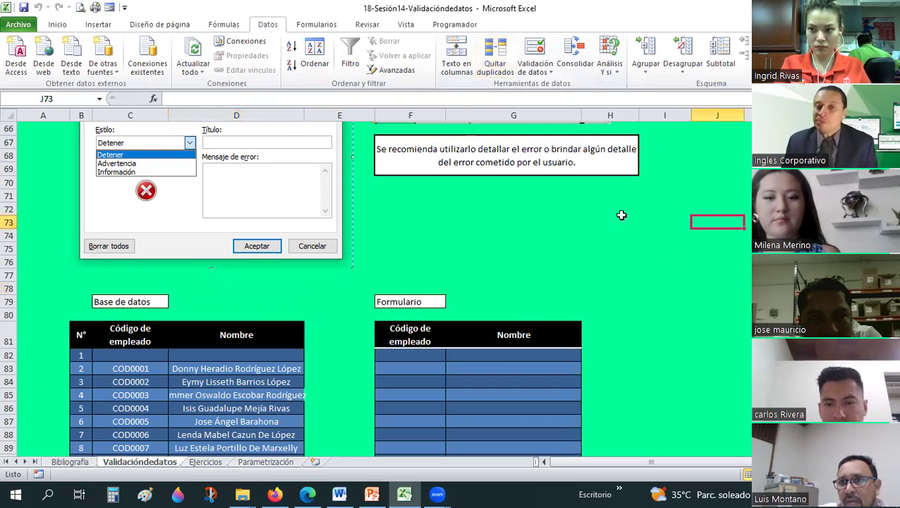
{"action": "scroll", "coordinate": [605, 206], "scroll_direction": "up", "scroll_amount": 8}
{"action": "scroll", "coordinate": [604, 209], "scroll_direction": "up", "scroll_amount": 13}
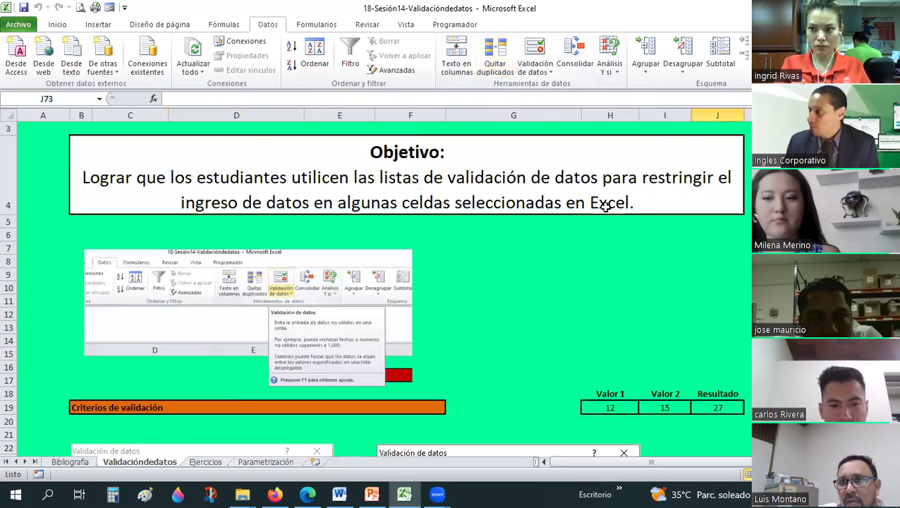
{"action": "scroll", "coordinate": [605, 206], "scroll_direction": "up", "scroll_amount": 1}
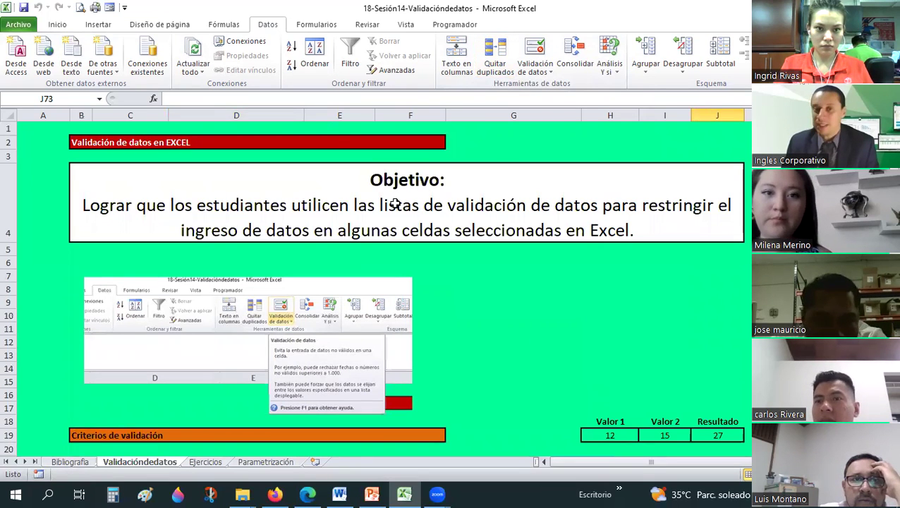
{"action": "left_click", "coordinate": [513, 262]}
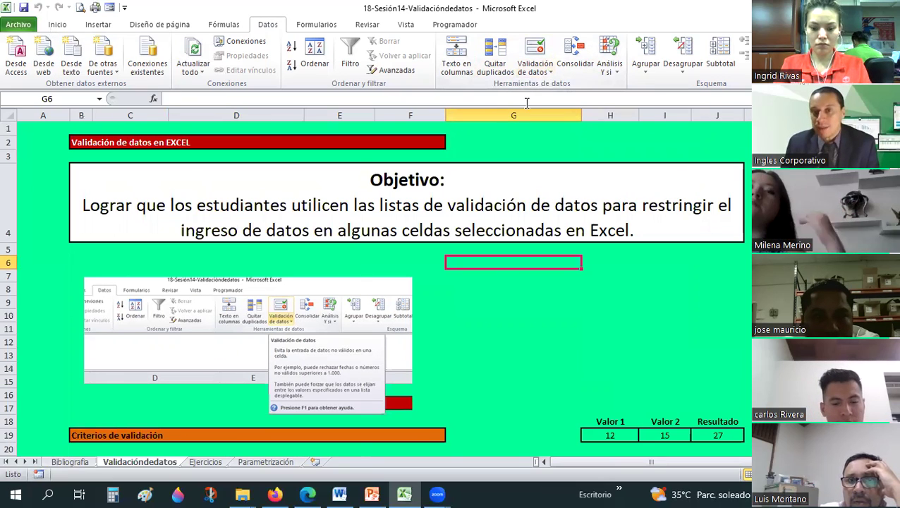
{"action": "left_click", "coordinate": [552, 72]}
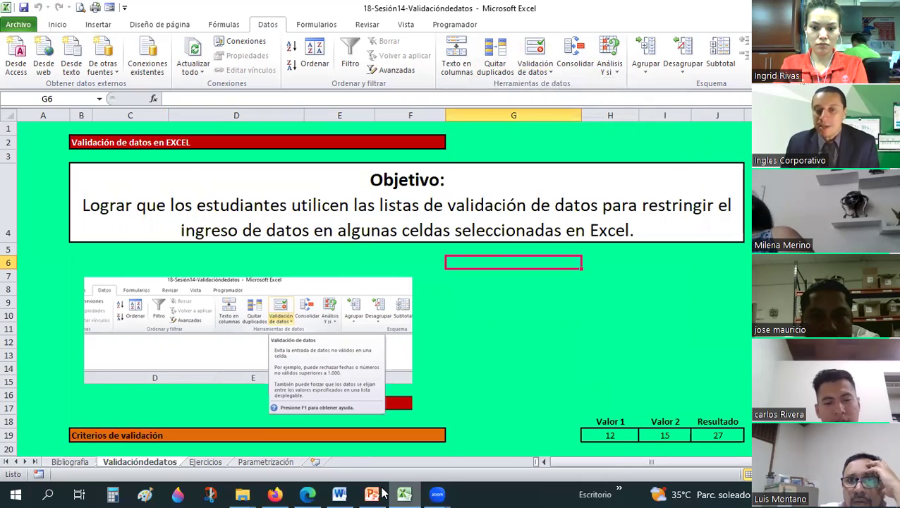
{"action": "key", "text": "alt+Tab"}
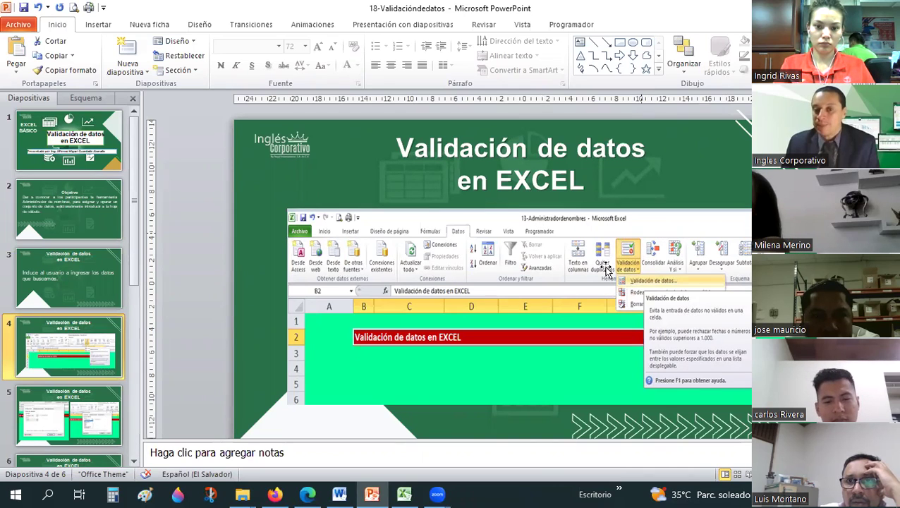
{"action": "left_click", "coordinate": [55, 440]}
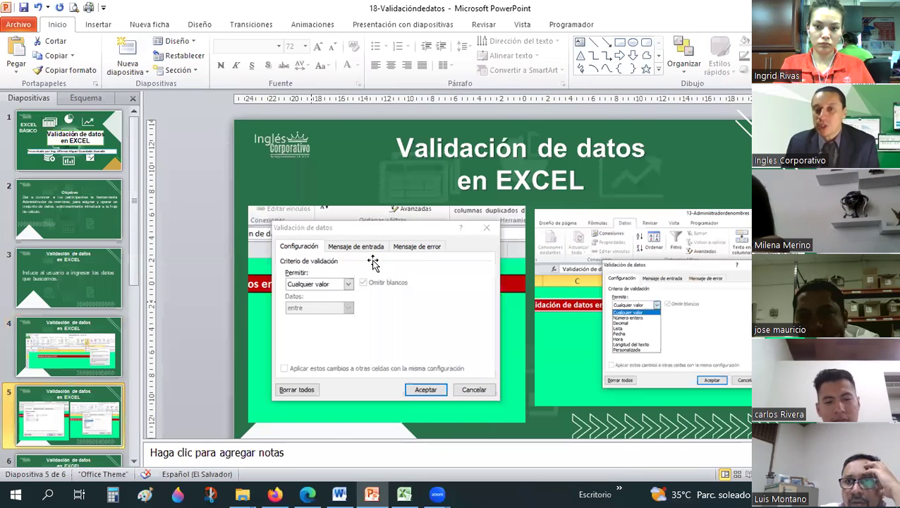
{"action": "scroll", "coordinate": [451, 237], "scroll_direction": "down", "scroll_amount": 1}
{"action": "scroll", "coordinate": [452, 238], "scroll_direction": "down", "scroll_amount": 2}
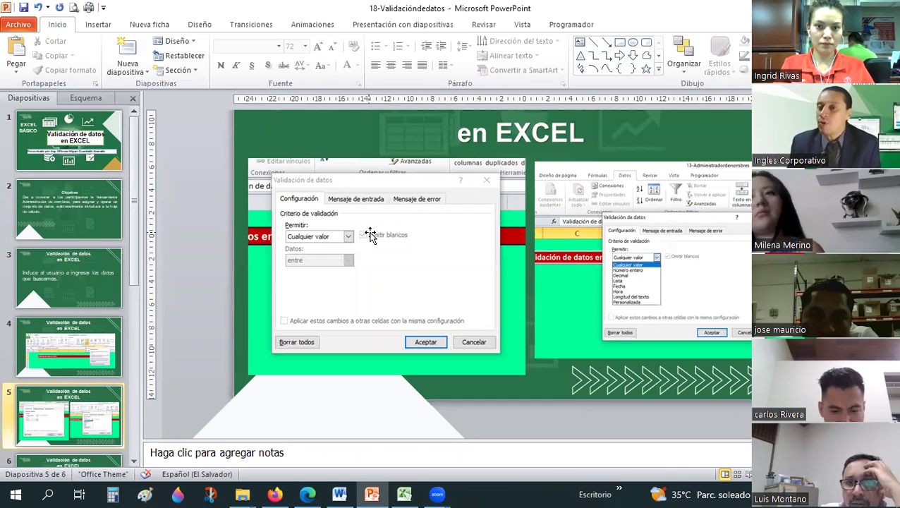
{"action": "left_click", "coordinate": [541, 349]}
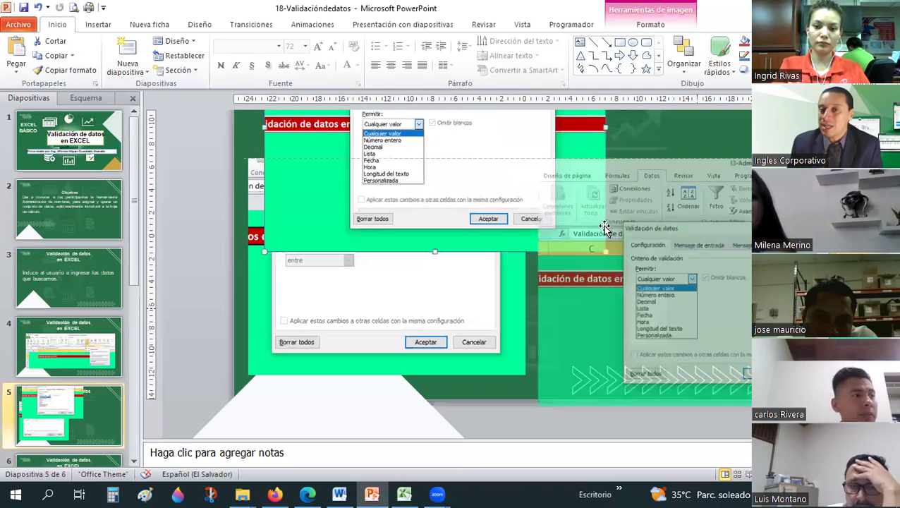
- Resize and lower the right screenshot and shrink the left one so they sit side by side
{"action": "left_click_drag", "start_coordinate": [537, 158], "coordinate": [618, 219]}
{"action": "key", "text": "ctrl+z"}
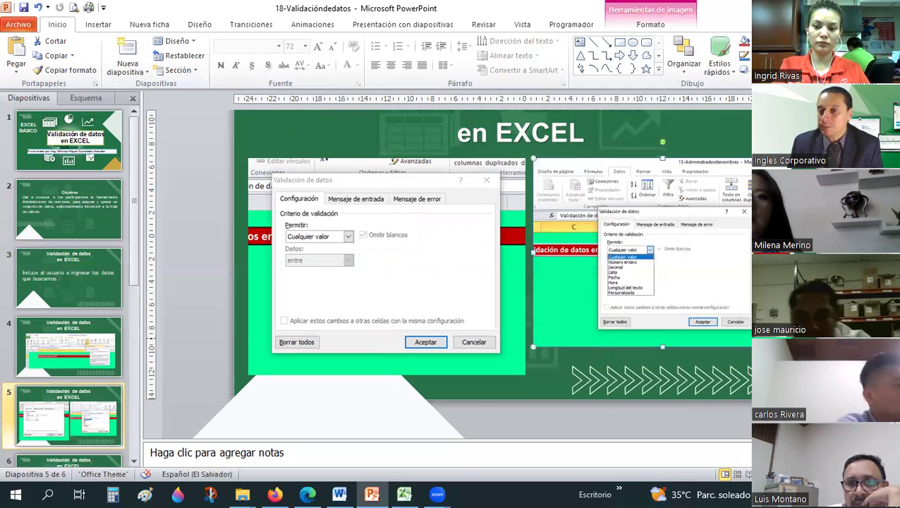
{"action": "key", "text": "ctrl+z"}
{"action": "mouse_move", "coordinate": [790, 346]}
{"action": "left_mouse_down"}
{"action": "mouse_move", "coordinate": [811, 368]}
{"action": "mouse_move", "coordinate": [752, 347]}
{"action": "left_mouse_up"}
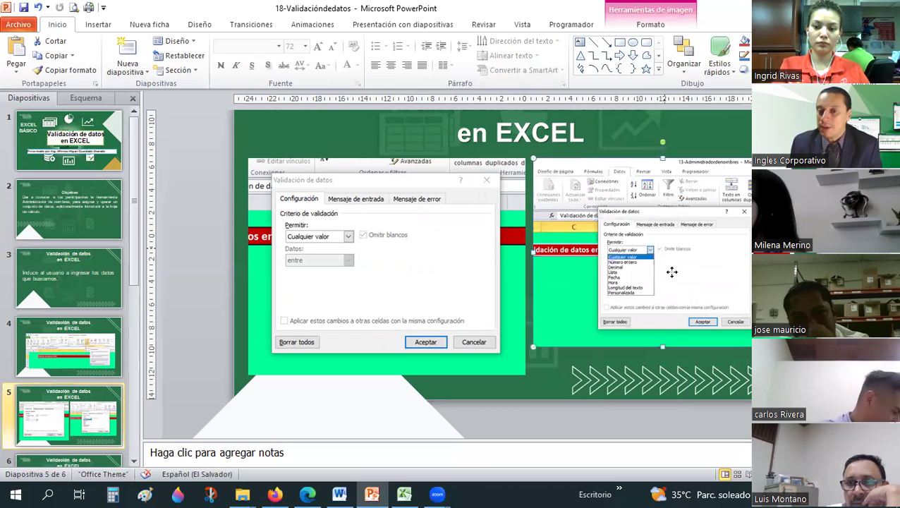
{"action": "left_click_drag", "start_coordinate": [671, 271], "coordinate": [672, 277]}
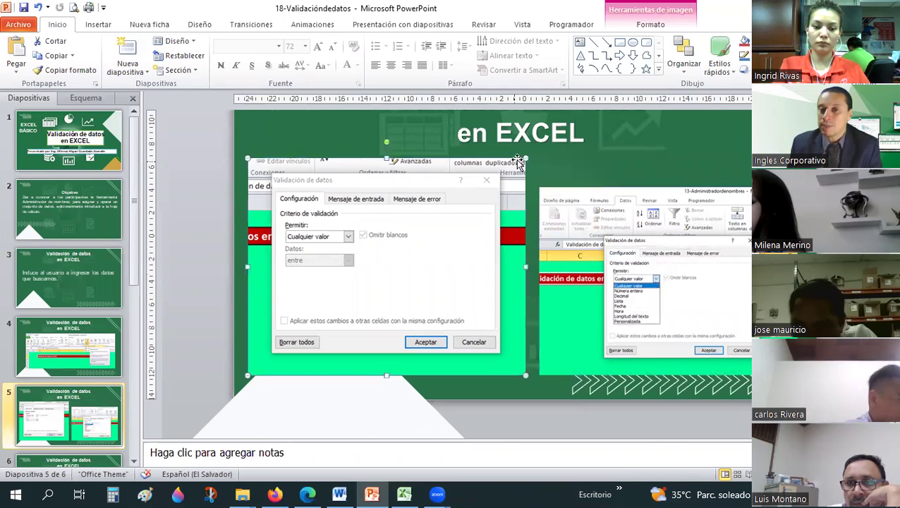
{"action": "left_click_drag", "start_coordinate": [500, 192], "coordinate": [493, 189]}
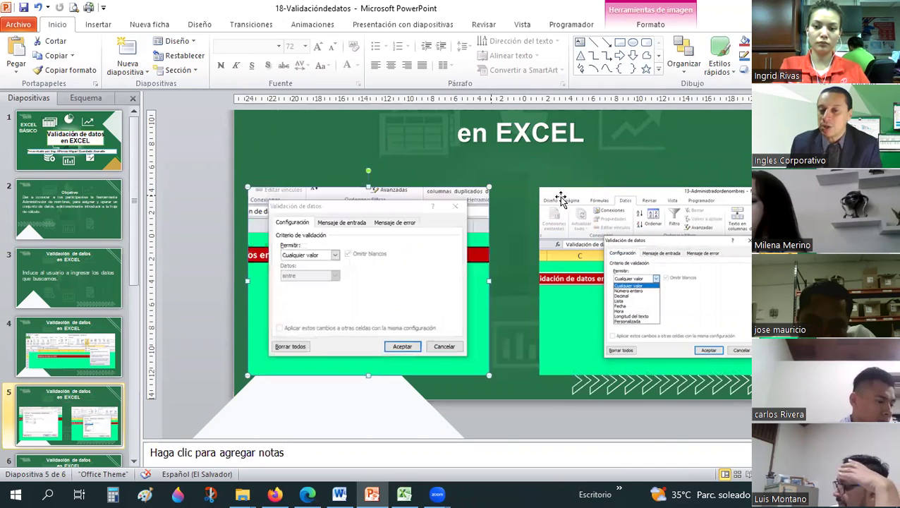
{"action": "left_click", "coordinate": [564, 199]}
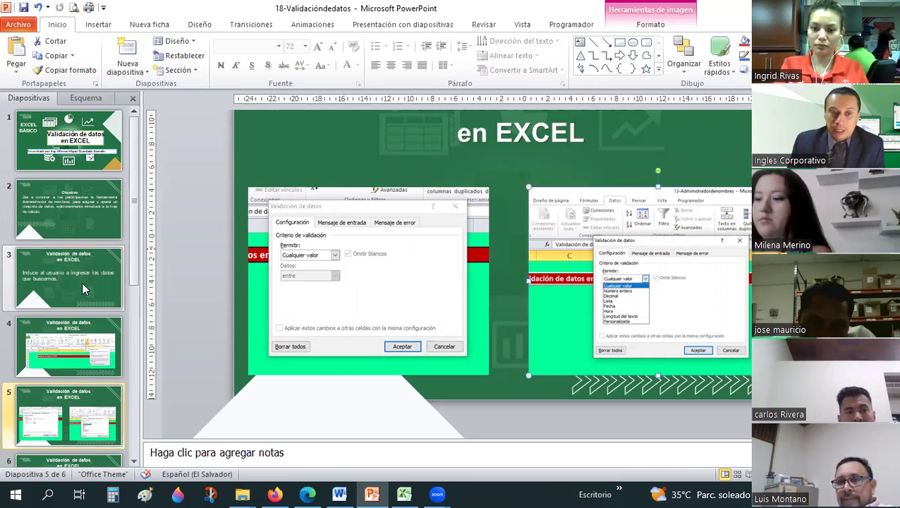
- Look over slide 6, then return to slide 5
{"action": "scroll", "coordinate": [95, 416], "scroll_direction": "down", "scroll_amount": 1}
{"action": "left_click", "coordinate": [95, 422]}
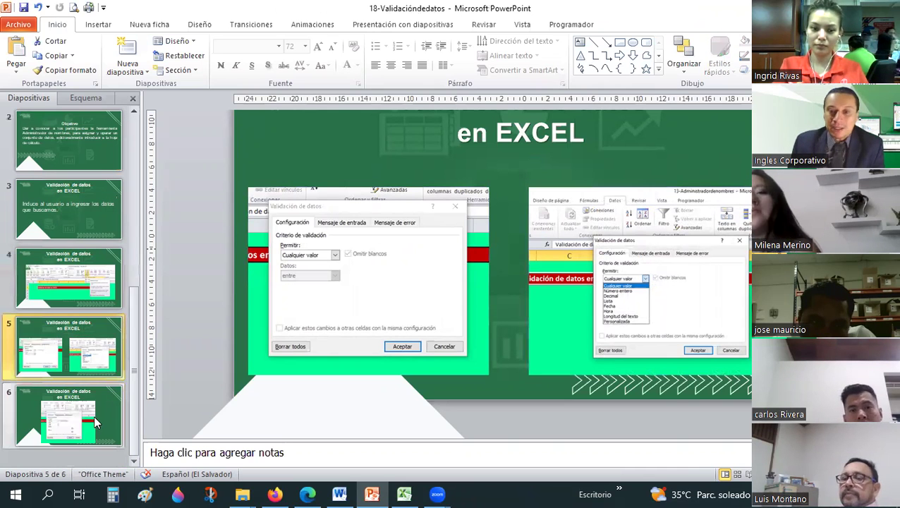
{"action": "left_click", "coordinate": [107, 329]}
- Restore the right Permitir screenshot beside the left one and save the presentation
{"action": "left_click", "coordinate": [553, 219]}
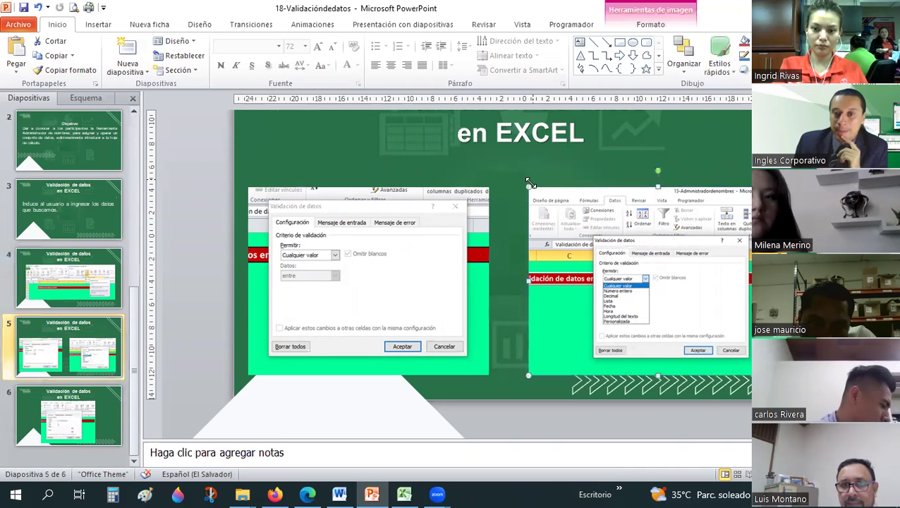
{"action": "key", "text": "ctrl+z"}
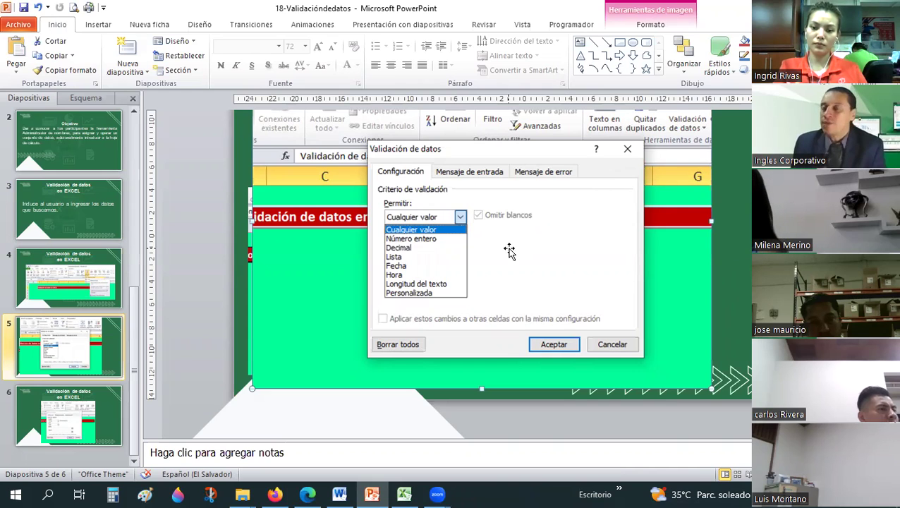
{"action": "key", "text": "ctrl+v"}
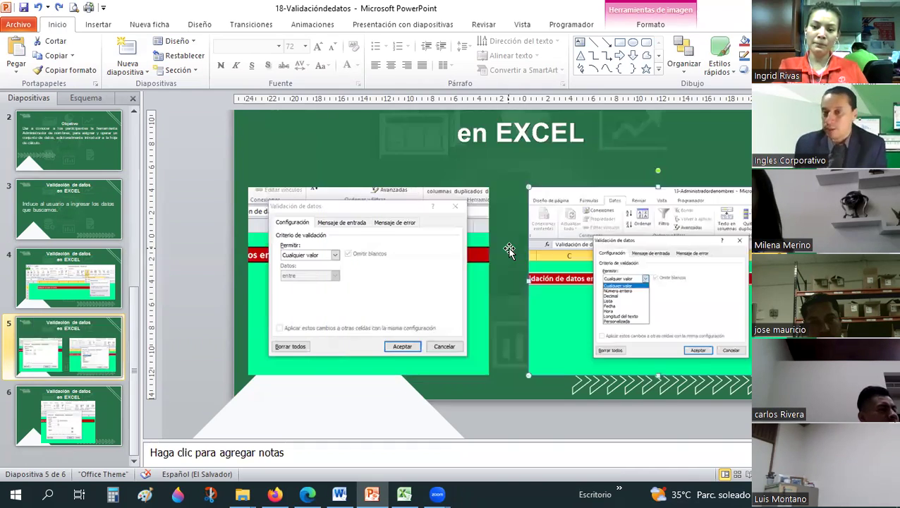
{"action": "key", "text": "Tab"}
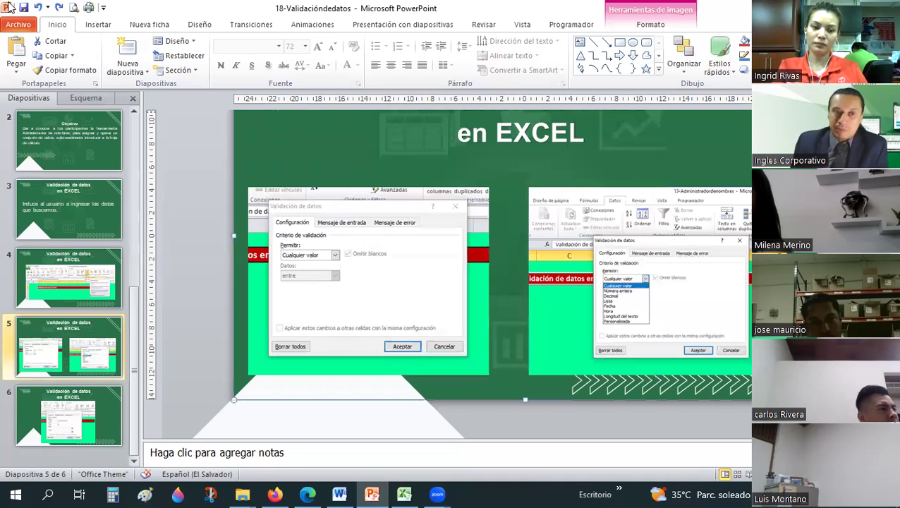
{"action": "left_click", "coordinate": [24, 7]}
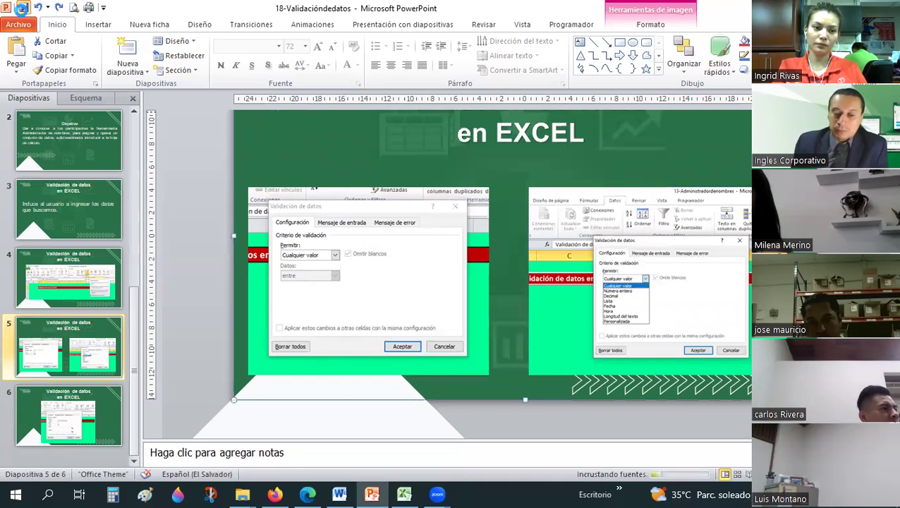
- Switch to Excel and scroll to the Criterios de validación section, selecting cell G20
{"action": "left_click", "coordinate": [402, 493]}
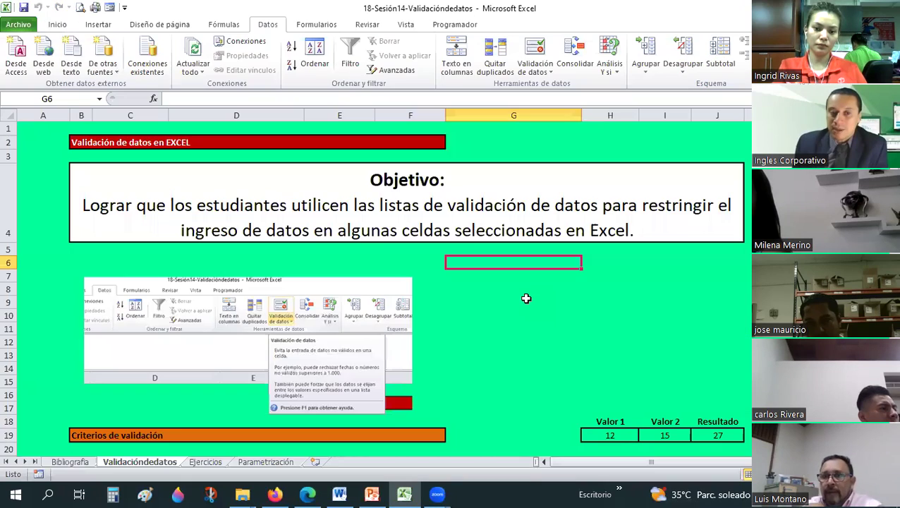
{"action": "left_click", "coordinate": [525, 298]}
{"action": "scroll", "coordinate": [525, 298], "scroll_direction": "down", "scroll_amount": 1}
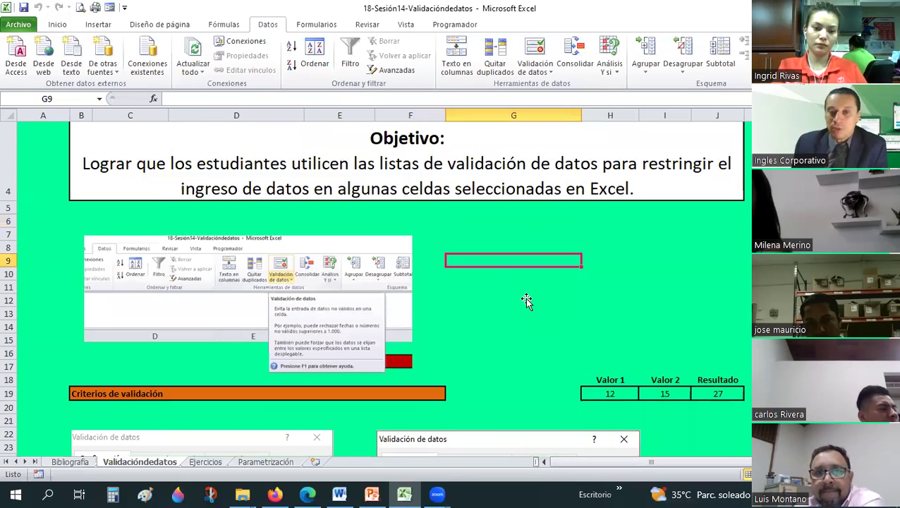
{"action": "scroll", "coordinate": [525, 298], "scroll_direction": "down", "scroll_amount": 4}
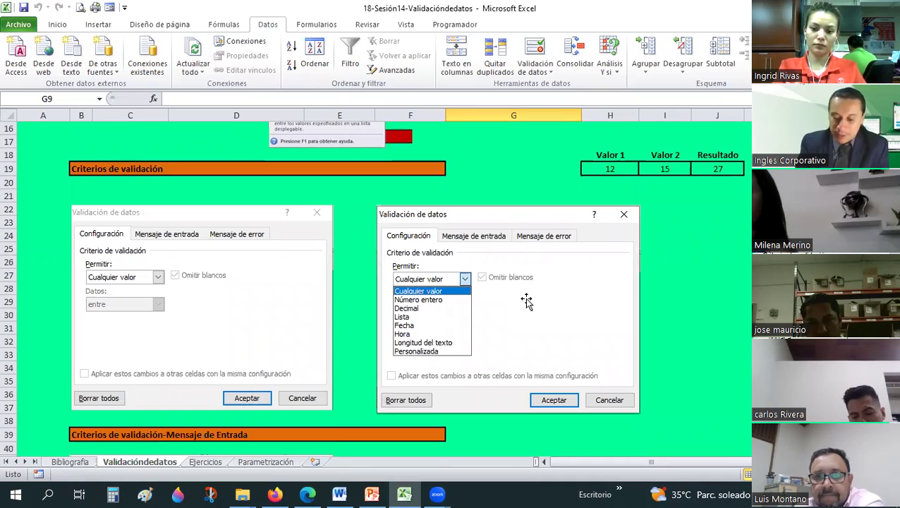
{"action": "left_click", "coordinate": [505, 184]}
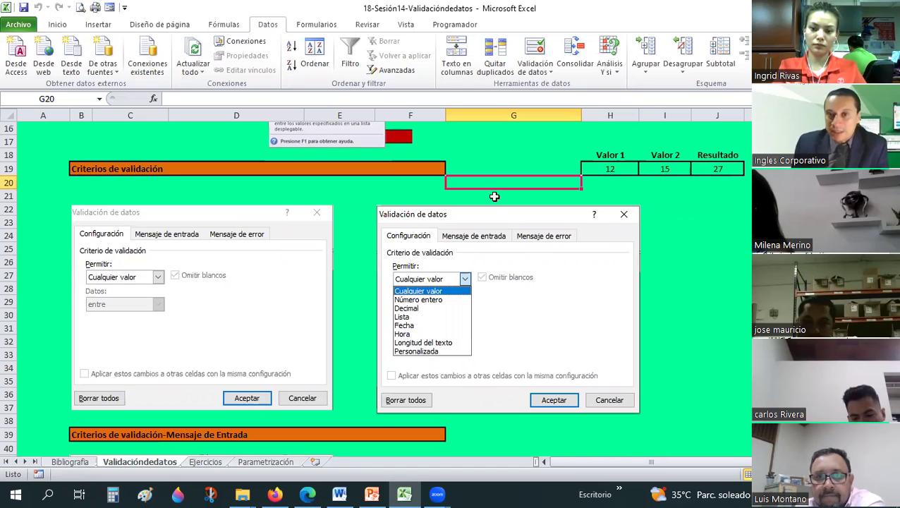
{"action": "scroll", "coordinate": [503, 177], "scroll_direction": "up", "scroll_amount": 5}
{"action": "scroll", "coordinate": [505, 176], "scroll_direction": "down", "scroll_amount": 3}
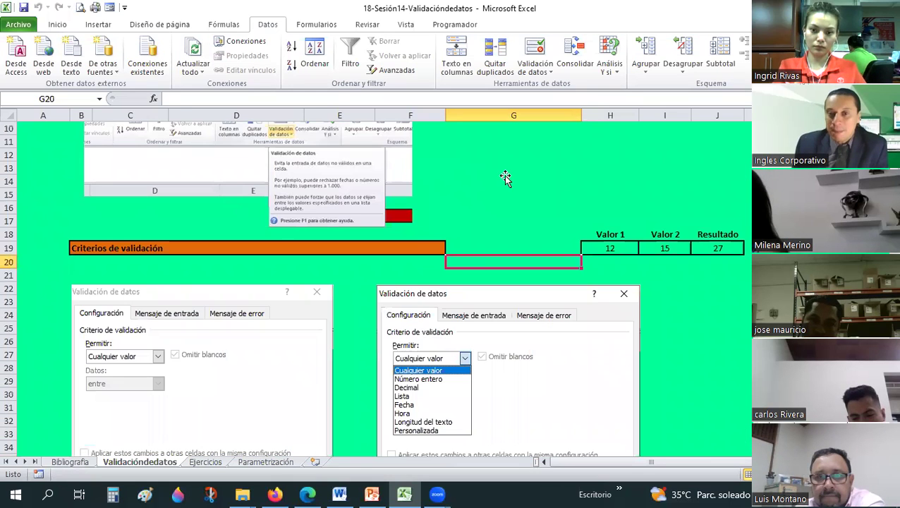
{"action": "scroll", "coordinate": [505, 176], "scroll_direction": "down", "scroll_amount": 7}
{"action": "scroll", "coordinate": [505, 176], "scroll_direction": "up", "scroll_amount": 9}
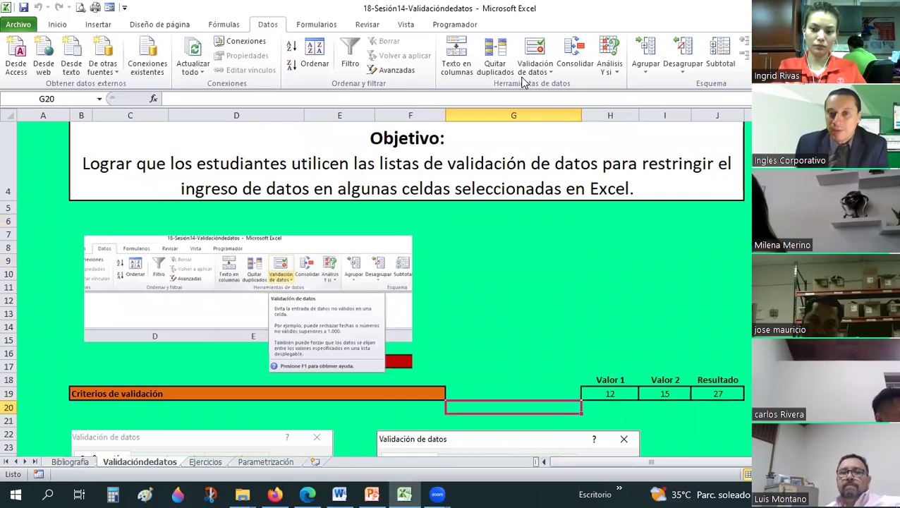
{"action": "scroll", "coordinate": [389, 188], "scroll_direction": "down", "scroll_amount": 5}
{"action": "scroll", "coordinate": [388, 186], "scroll_direction": "down", "scroll_amount": 1}
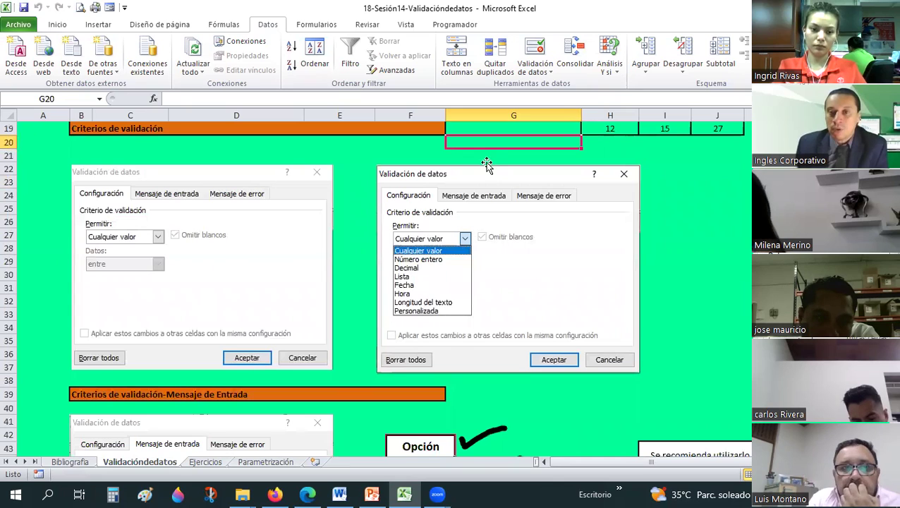
- Open Data Validation for the cell and review its Input Message settings
{"action": "left_click", "coordinate": [543, 73]}
{"action": "key", "text": "Return"}
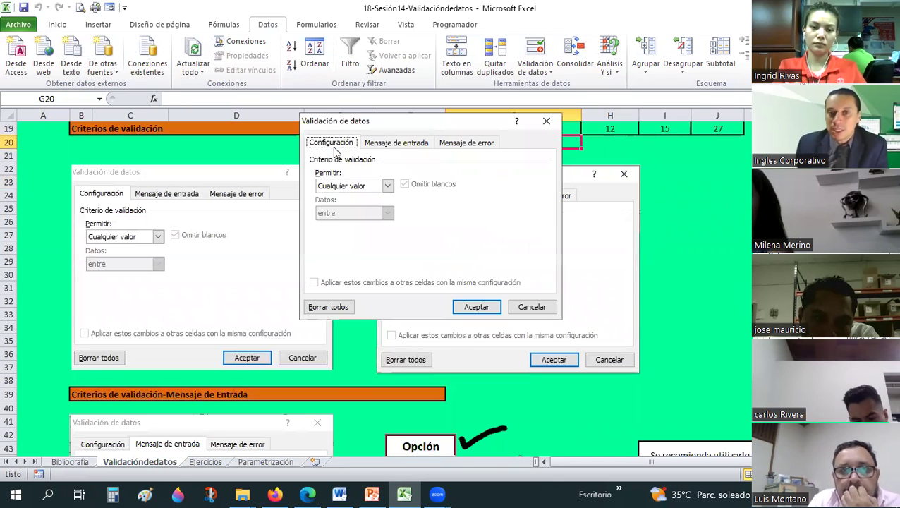
{"action": "left_click", "coordinate": [421, 146]}
{"action": "key", "text": "ctrl+Tab"}
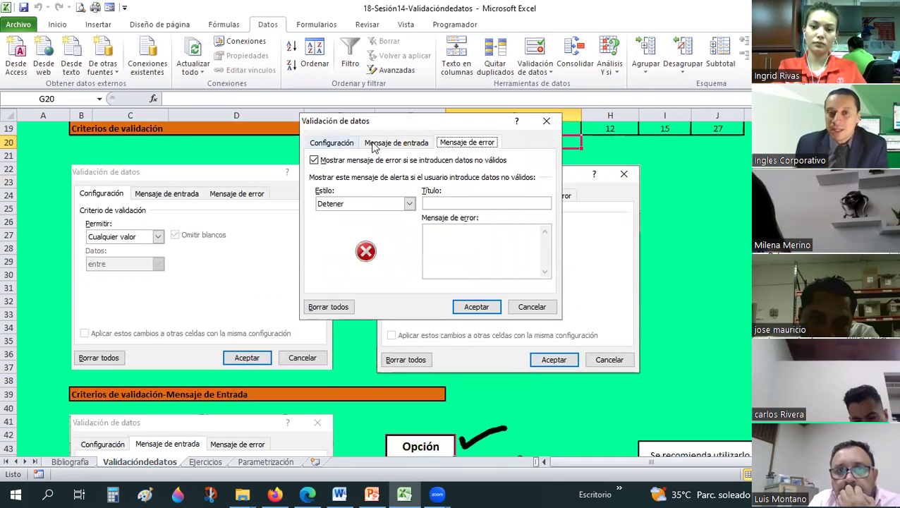
{"action": "left_click", "coordinate": [385, 145]}
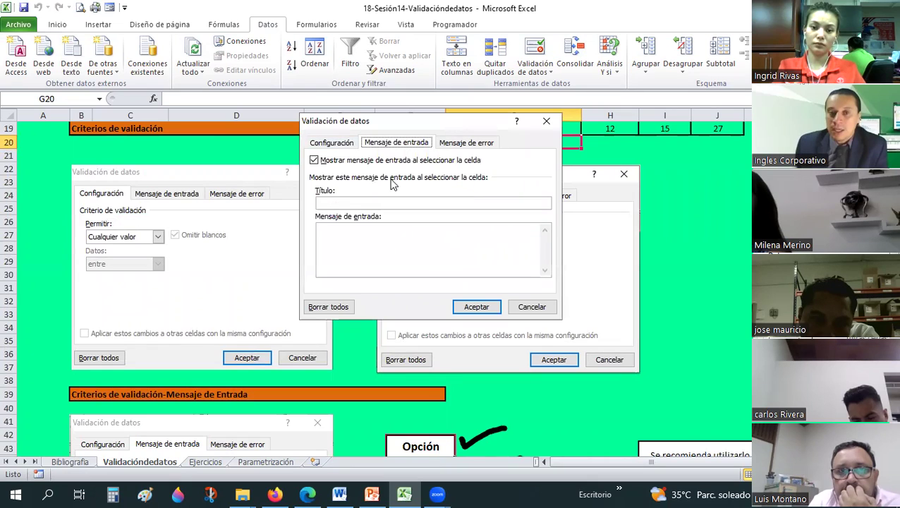
{"action": "left_click", "coordinate": [342, 233]}
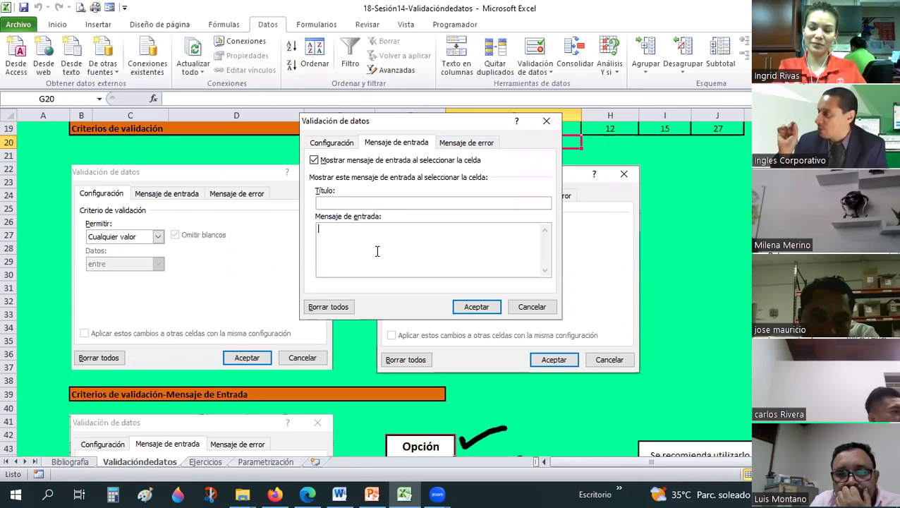
- Keep the Error Alert style at Detener and cancel the dialog without applying changes
{"action": "left_click", "coordinate": [469, 145]}
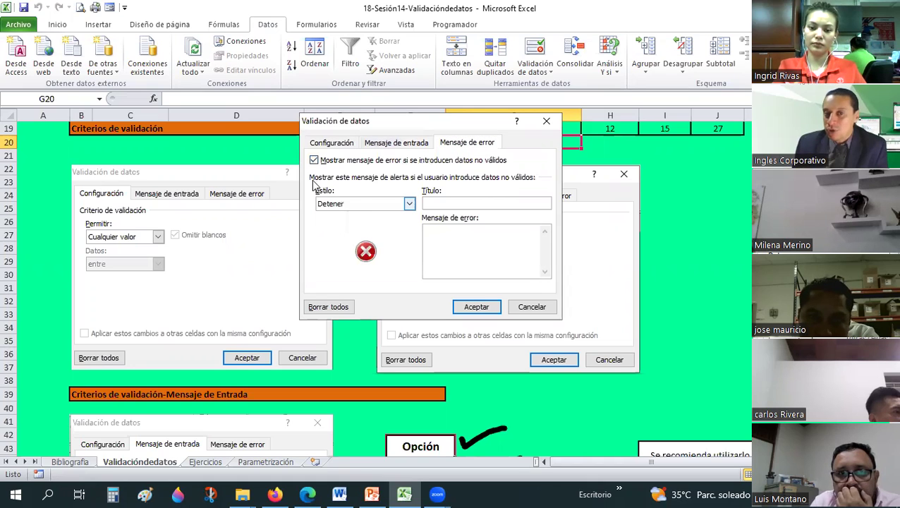
{"action": "left_click", "coordinate": [360, 203]}
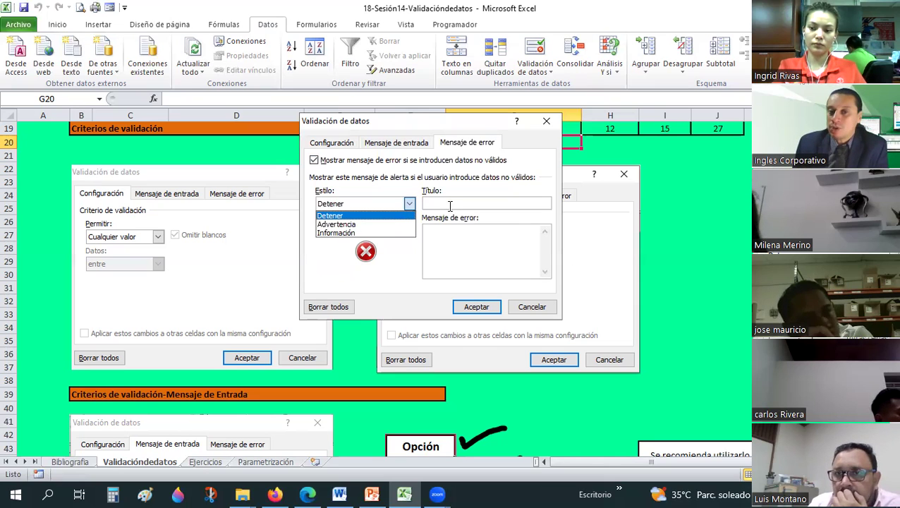
{"action": "left_click", "coordinate": [466, 237]}
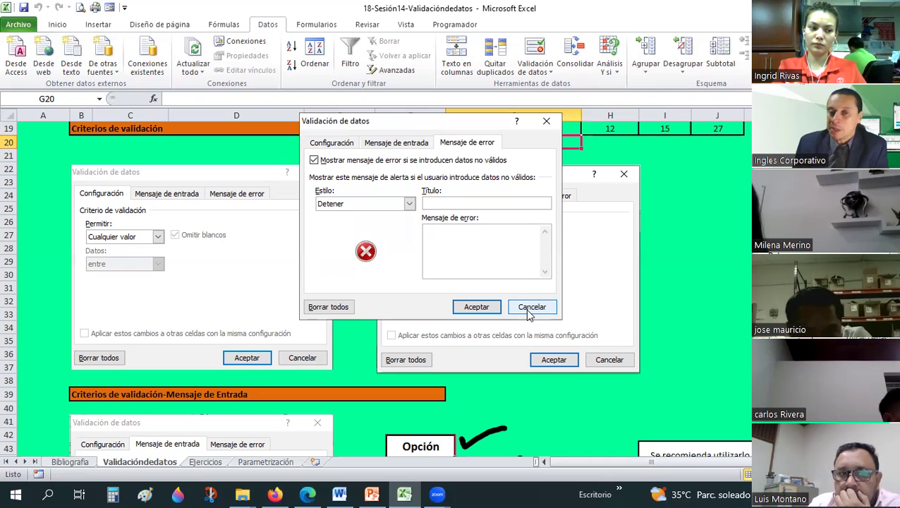
{"action": "key", "text": "Escape"}
{"action": "scroll", "coordinate": [227, 243], "scroll_direction": "down", "scroll_amount": 1}
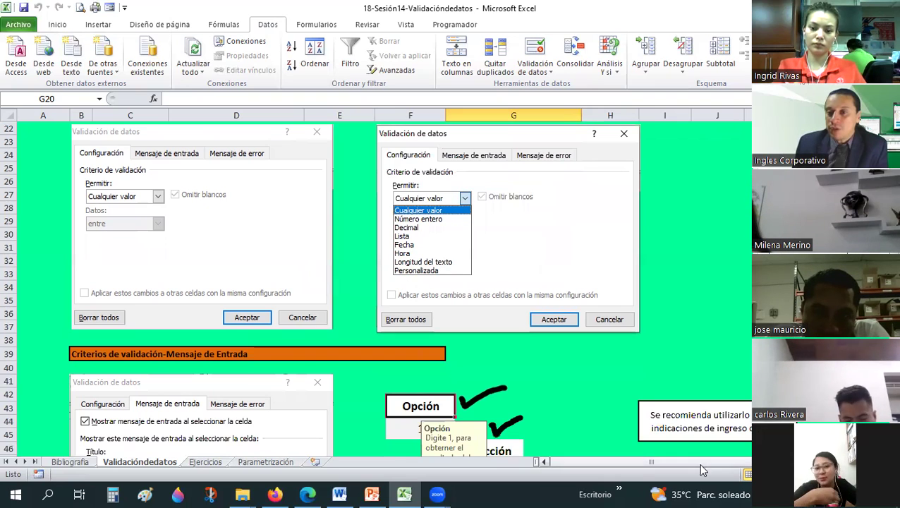
- Scroll right and back, then down to the 'Criterios de validación-Mensaje de Entrada' section
{"action": "left_click_drag", "start_coordinate": [636, 462], "coordinate": [714, 462]}
{"action": "scroll", "coordinate": [82, 244], "scroll_direction": "left", "scroll_amount": 1}
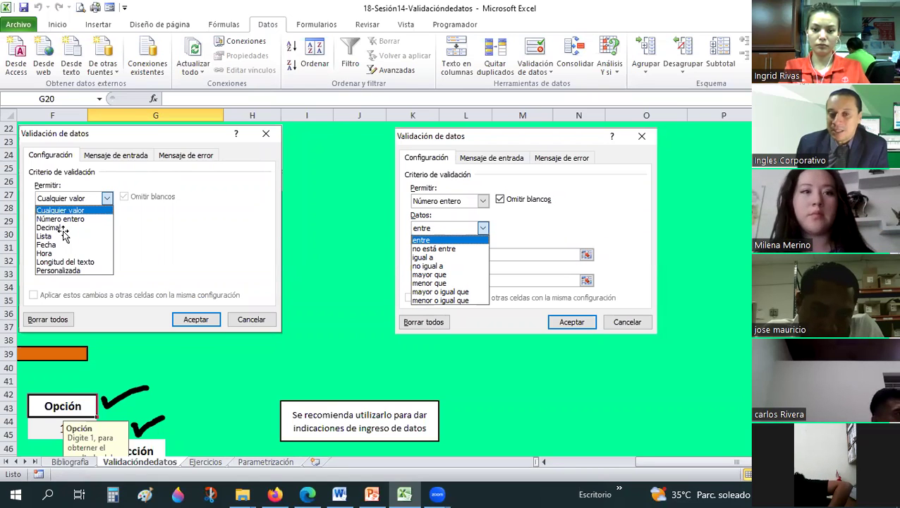
{"action": "scroll", "coordinate": [564, 466], "scroll_direction": "left", "scroll_amount": 5}
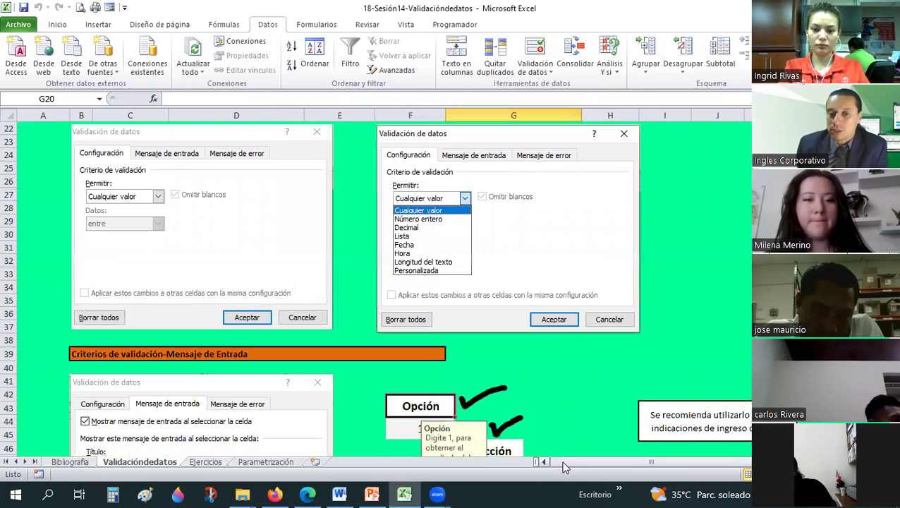
{"action": "scroll", "coordinate": [320, 285], "scroll_direction": "down", "scroll_amount": 3}
{"action": "scroll", "coordinate": [320, 285], "scroll_direction": "down", "scroll_amount": 2}
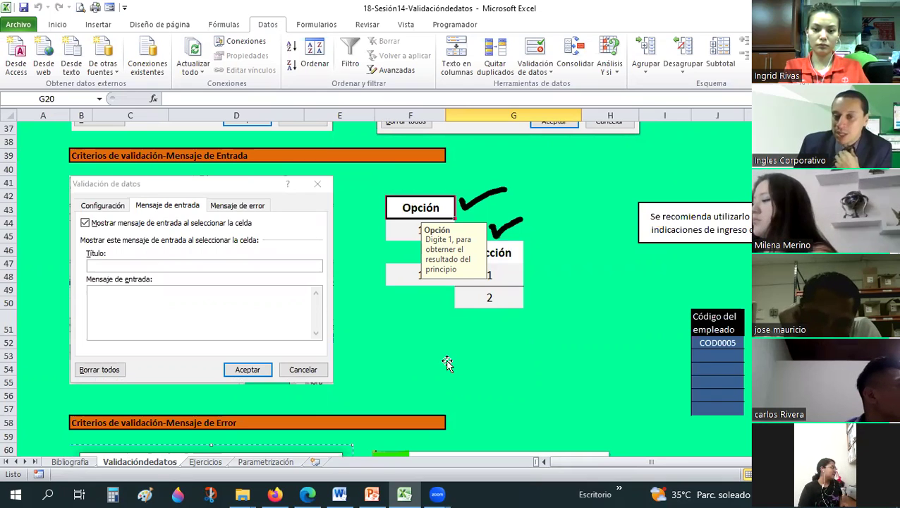
{"action": "left_click", "coordinate": [478, 359]}
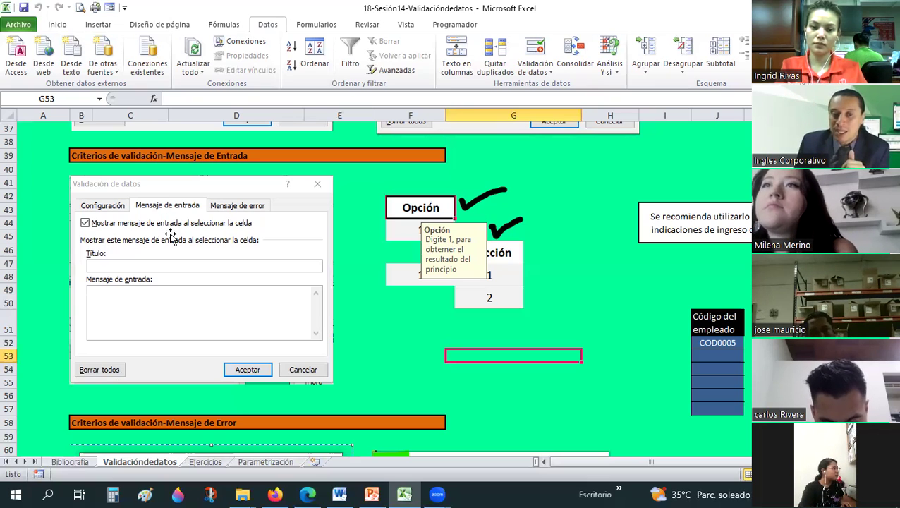
{"action": "scroll", "coordinate": [176, 233], "scroll_direction": "down", "scroll_amount": 1}
{"action": "scroll", "coordinate": [195, 252], "scroll_direction": "down", "scroll_amount": 4}
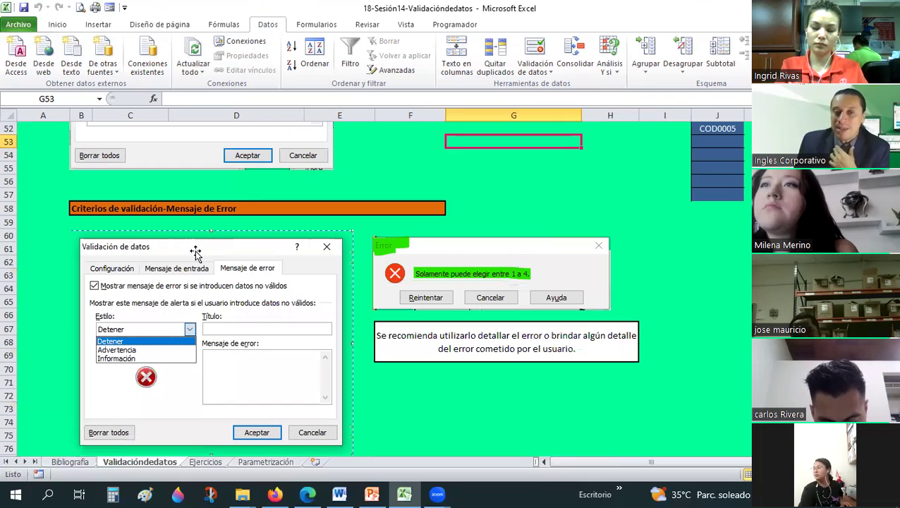
{"action": "scroll", "coordinate": [247, 297], "scroll_direction": "down", "scroll_amount": 3}
{"action": "scroll", "coordinate": [252, 299], "scroll_direction": "up", "scroll_amount": 1}
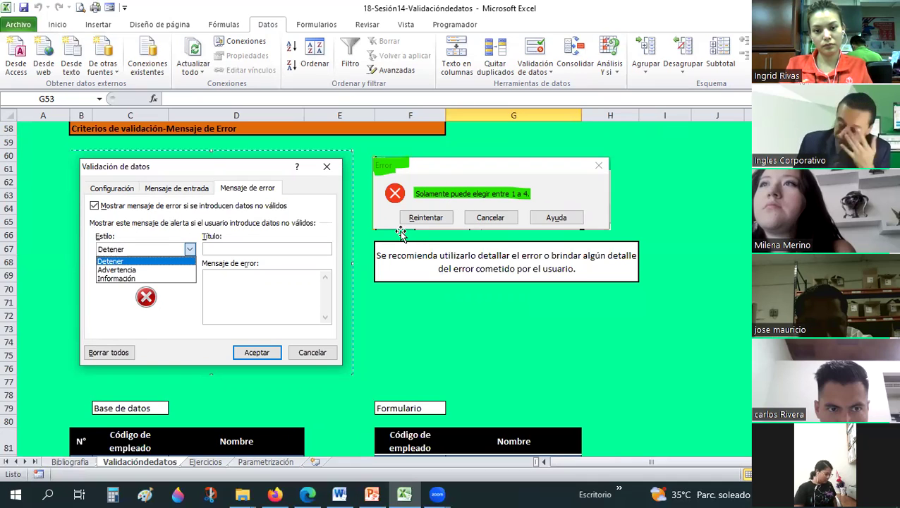
{"action": "scroll", "coordinate": [400, 230], "scroll_direction": "down", "scroll_amount": 2}
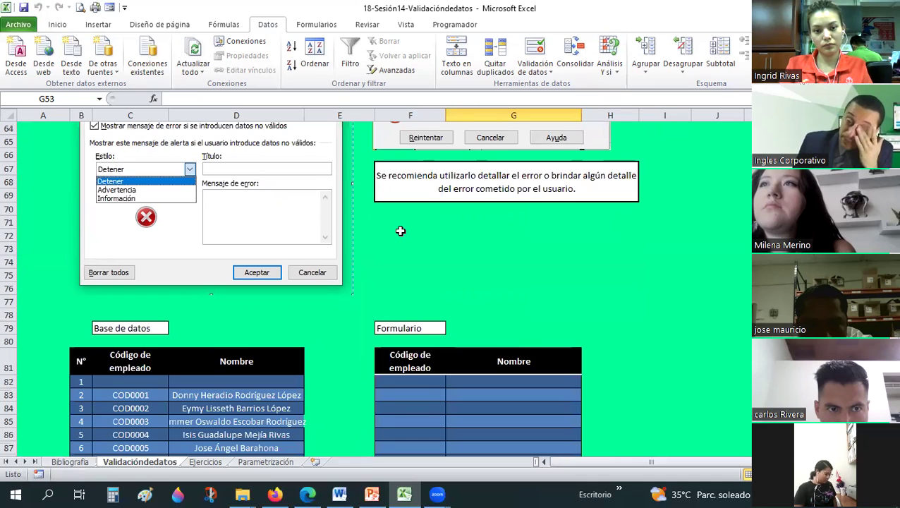
{"action": "scroll", "coordinate": [400, 230], "scroll_direction": "down", "scroll_amount": 2}
{"action": "scroll", "coordinate": [400, 231], "scroll_direction": "up", "scroll_amount": 2}
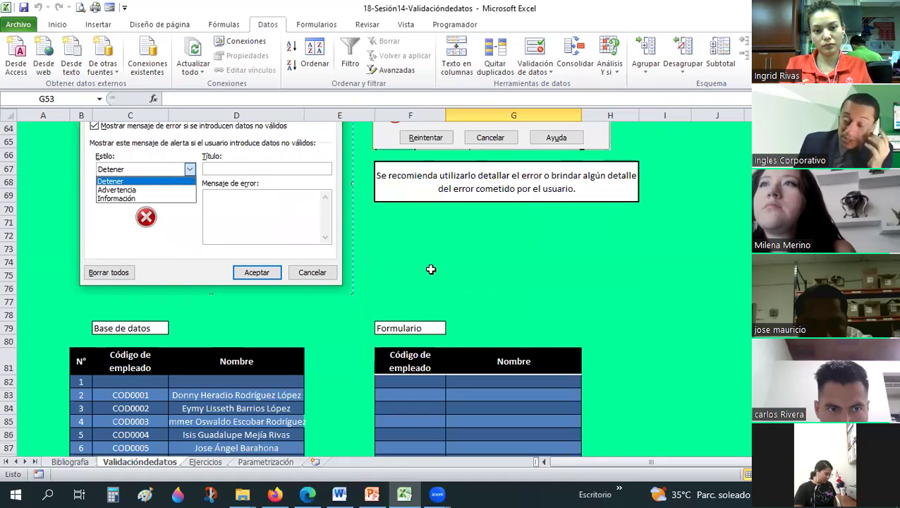
{"action": "left_click", "coordinate": [450, 285]}
{"action": "scroll", "coordinate": [450, 285], "scroll_direction": "down", "scroll_amount": 4}
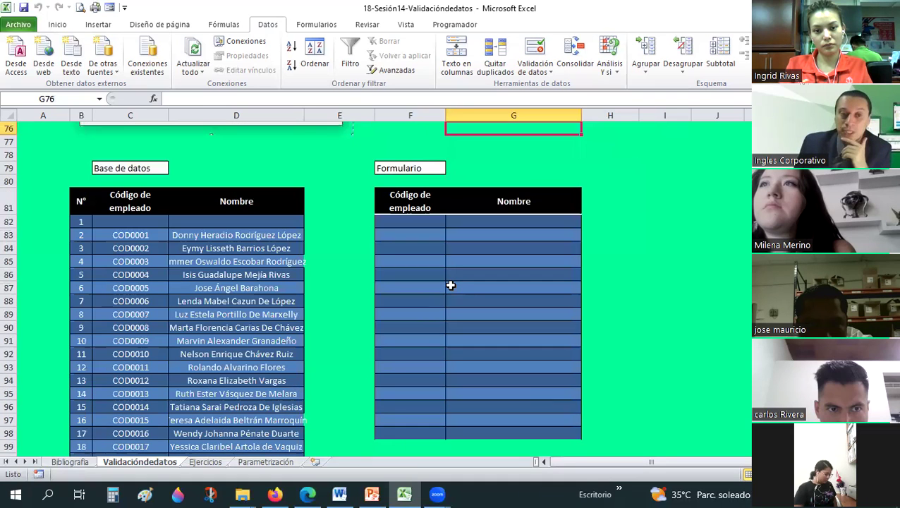
{"action": "scroll", "coordinate": [451, 285], "scroll_direction": "down", "scroll_amount": 1}
{"action": "scroll", "coordinate": [450, 285], "scroll_direction": "up", "scroll_amount": 1}
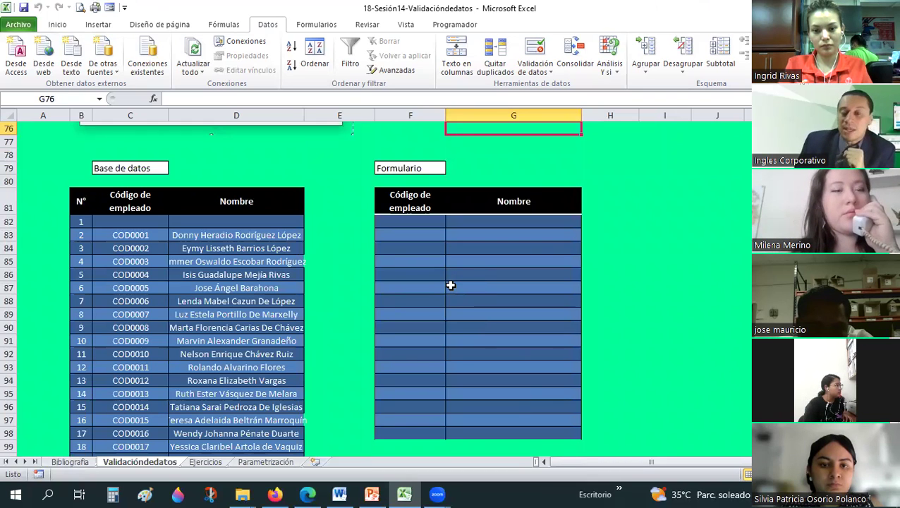
{"action": "scroll", "coordinate": [451, 285], "scroll_direction": "up", "scroll_amount": 12}
{"action": "scroll", "coordinate": [450, 285], "scroll_direction": "up", "scroll_amount": 5}
{"action": "scroll", "coordinate": [451, 280], "scroll_direction": "up", "scroll_amount": 8}
{"action": "scroll", "coordinate": [450, 277], "scroll_direction": "down", "scroll_amount": 3}
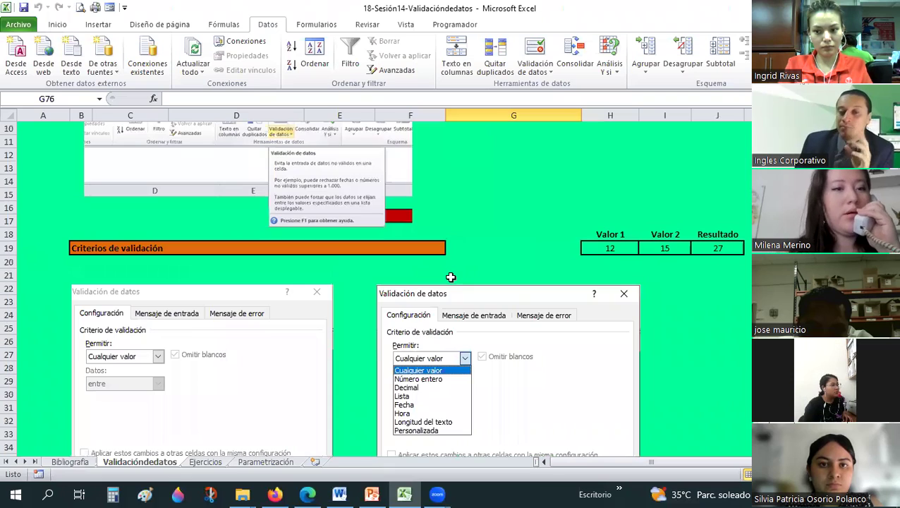
{"action": "scroll", "coordinate": [451, 274], "scroll_direction": "down", "scroll_amount": 7}
{"action": "scroll", "coordinate": [451, 275], "scroll_direction": "down", "scroll_amount": 15}
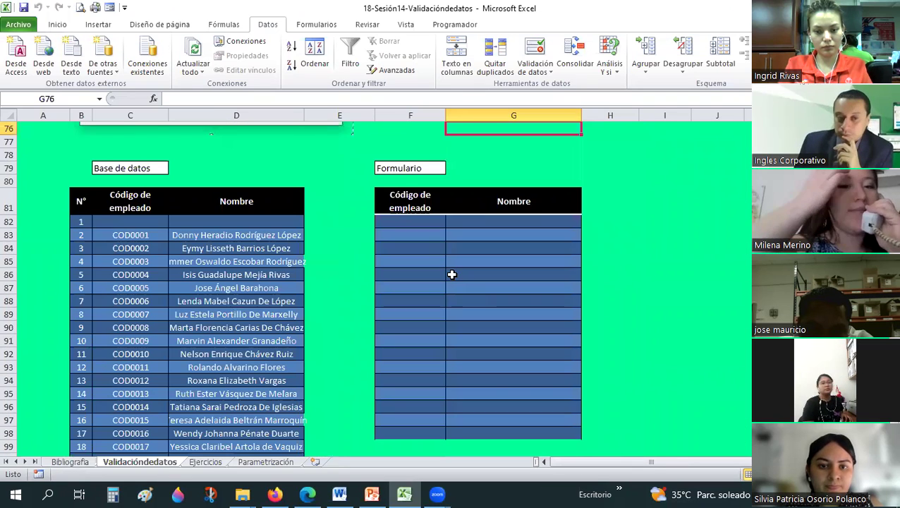
{"action": "scroll", "coordinate": [451, 274], "scroll_direction": "up", "scroll_amount": 5}
{"action": "scroll", "coordinate": [451, 274], "scroll_direction": "up", "scroll_amount": 2}
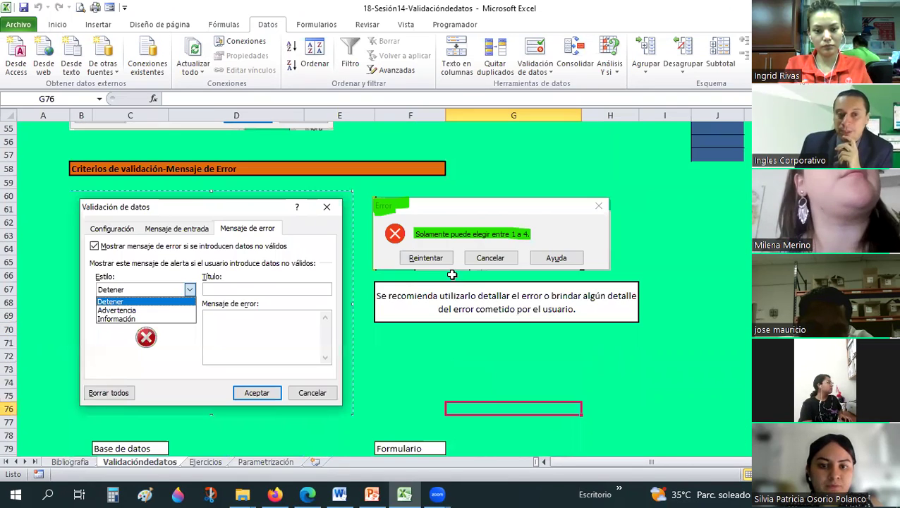
{"action": "scroll", "coordinate": [451, 275], "scroll_direction": "up", "scroll_amount": 6}
{"action": "scroll", "coordinate": [454, 278], "scroll_direction": "up", "scroll_amount": 6}
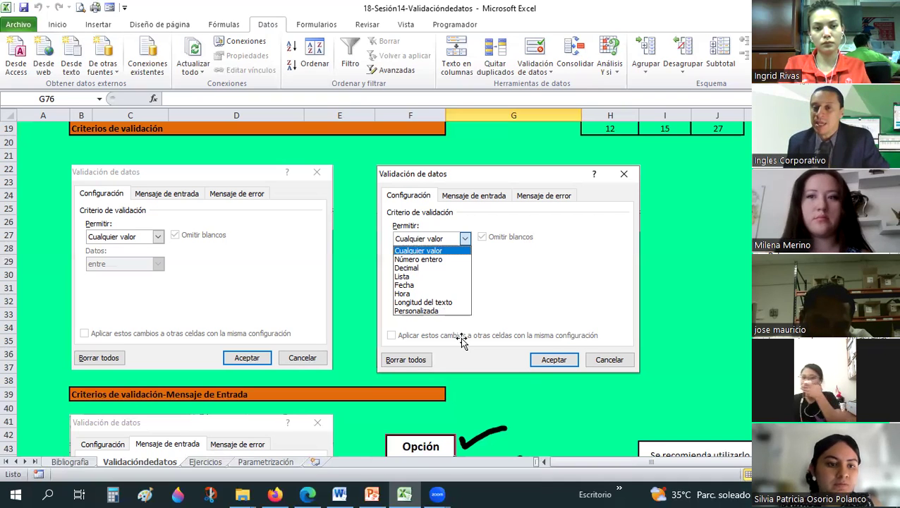
{"action": "left_click", "coordinate": [695, 244]}
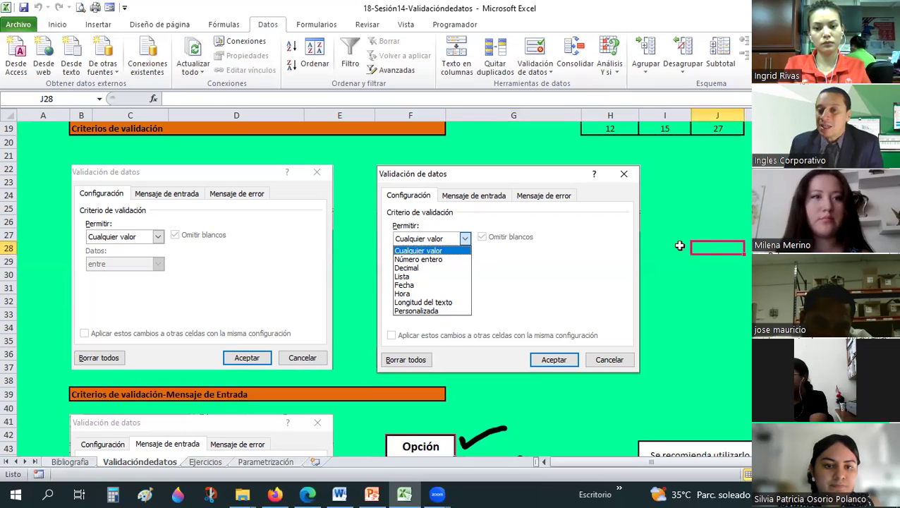
- Left-align the employee names D83:D99 in the Base de datos table
{"action": "scroll", "coordinate": [679, 245], "scroll_direction": "down", "scroll_amount": 4}
{"action": "scroll", "coordinate": [679, 245], "scroll_direction": "down", "scroll_amount": 7}
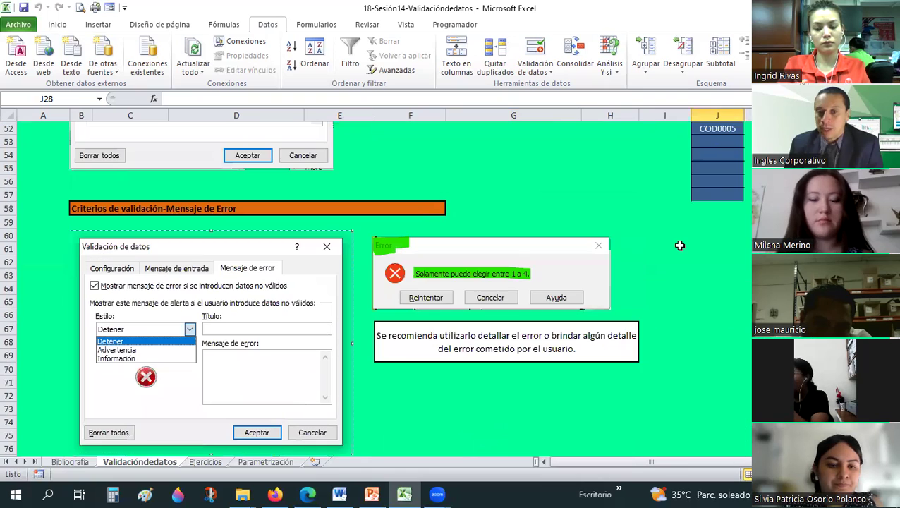
{"action": "scroll", "coordinate": [679, 245], "scroll_direction": "down", "scroll_amount": 5}
{"action": "scroll", "coordinate": [679, 245], "scroll_direction": "down", "scroll_amount": 2}
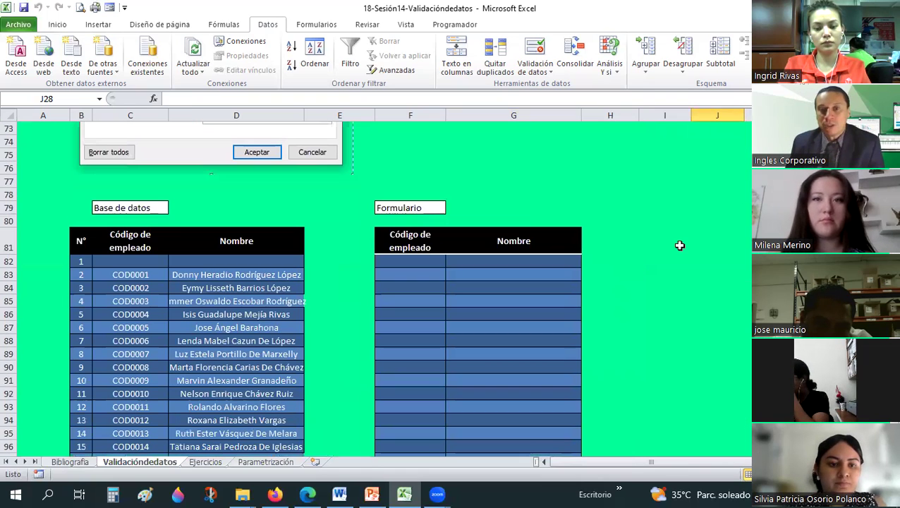
{"action": "scroll", "coordinate": [230, 261], "scroll_direction": "down", "scroll_amount": 1}
{"action": "scroll", "coordinate": [225, 219], "scroll_direction": "down", "scroll_amount": 1}
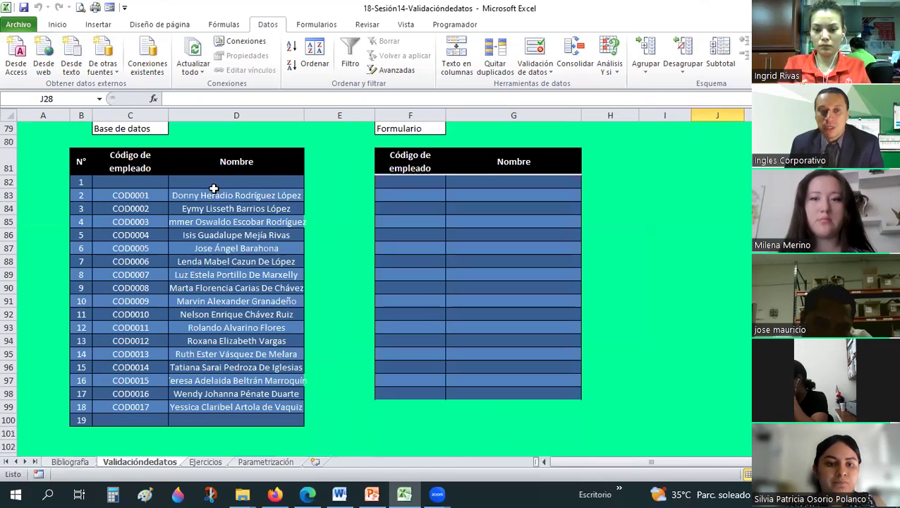
{"action": "left_click_drag", "start_coordinate": [201, 197], "coordinate": [217, 408]}
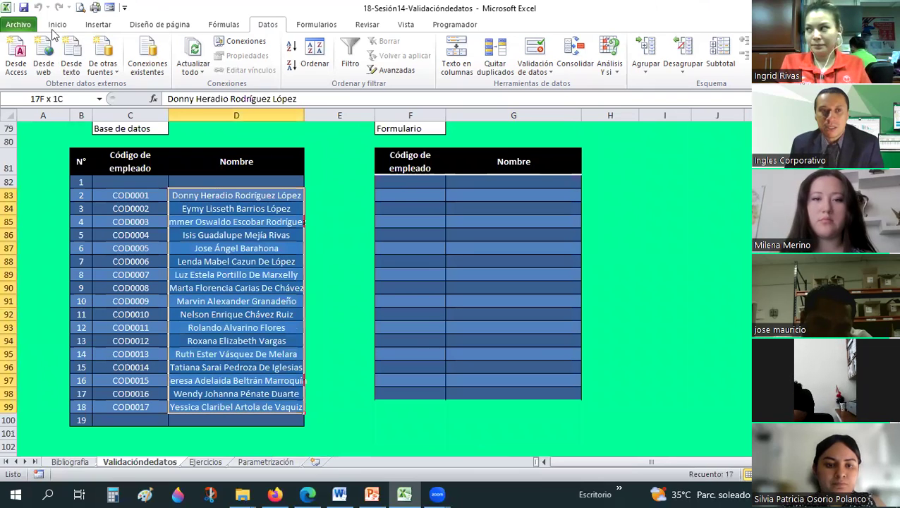
{"action": "left_click", "coordinate": [57, 25]}
{"action": "left_click", "coordinate": [250, 65]}
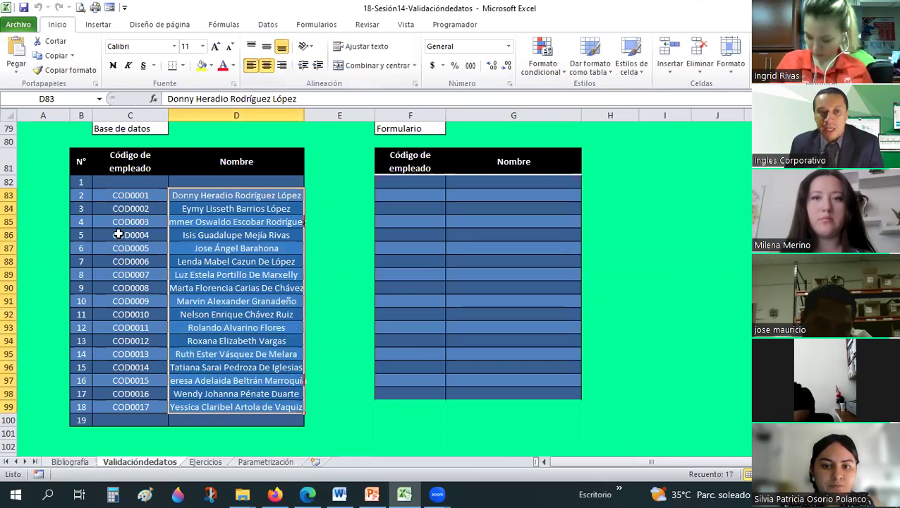
- Widen the Nombre column so every employee's full name fits
{"action": "left_click", "coordinate": [117, 197]}
{"action": "left_click", "coordinate": [115, 406], "text": "shift"}
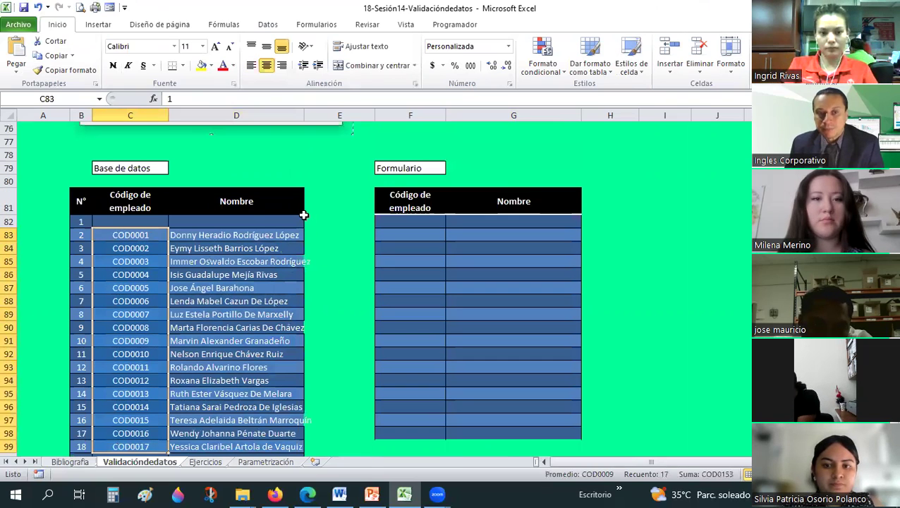
{"action": "scroll", "coordinate": [304, 214], "scroll_direction": "up", "scroll_amount": 1}
{"action": "left_click", "coordinate": [128, 272]}
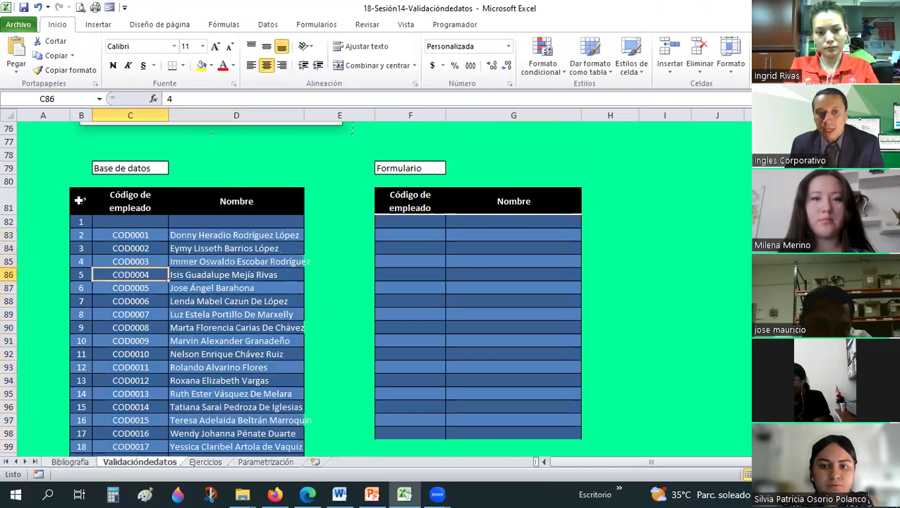
{"action": "mouse_move", "coordinate": [79, 201]}
{"action": "left_mouse_down"}
{"action": "mouse_move", "coordinate": [221, 459]}
{"action": "mouse_move", "coordinate": [308, 103]}
{"action": "mouse_move", "coordinate": [316, 115]}
{"action": "left_mouse_up"}
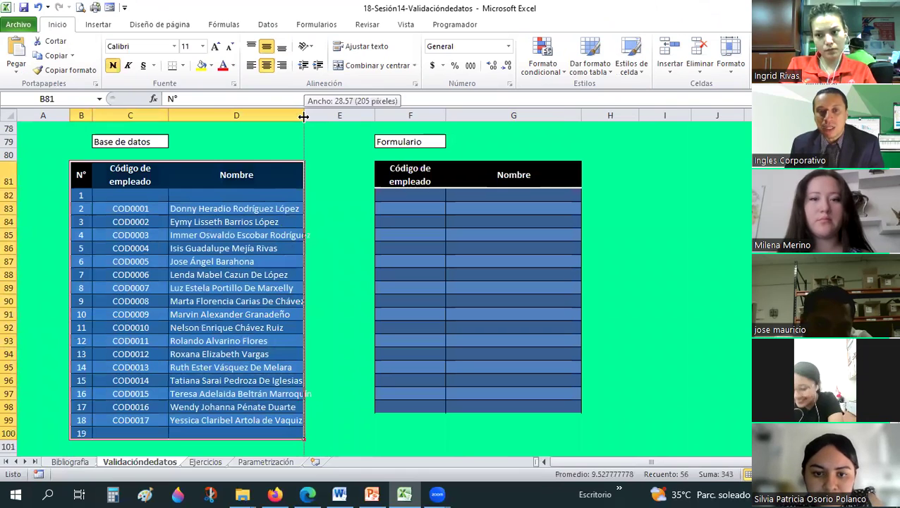
{"action": "left_click", "coordinate": [146, 261]}
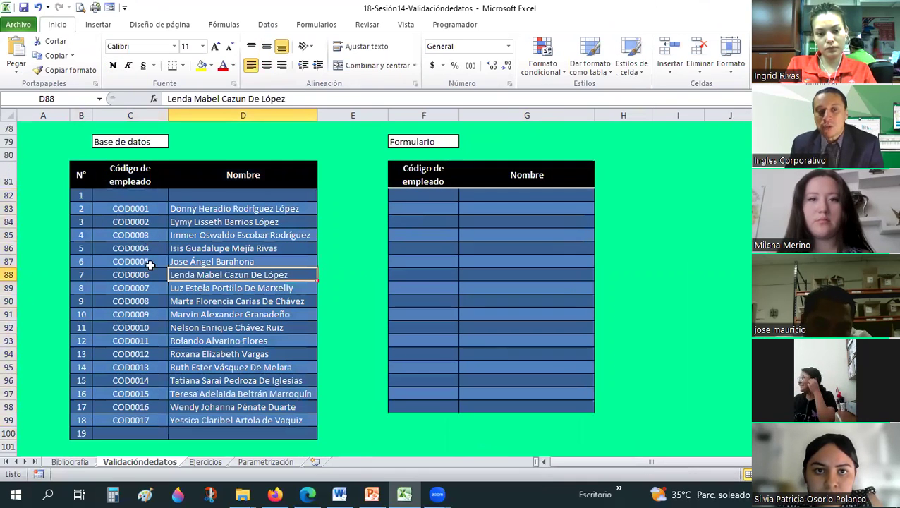
{"action": "scroll", "coordinate": [148, 262], "scroll_direction": "down", "scroll_amount": 1}
{"action": "scroll", "coordinate": [150, 264], "scroll_direction": "down", "scroll_amount": 1}
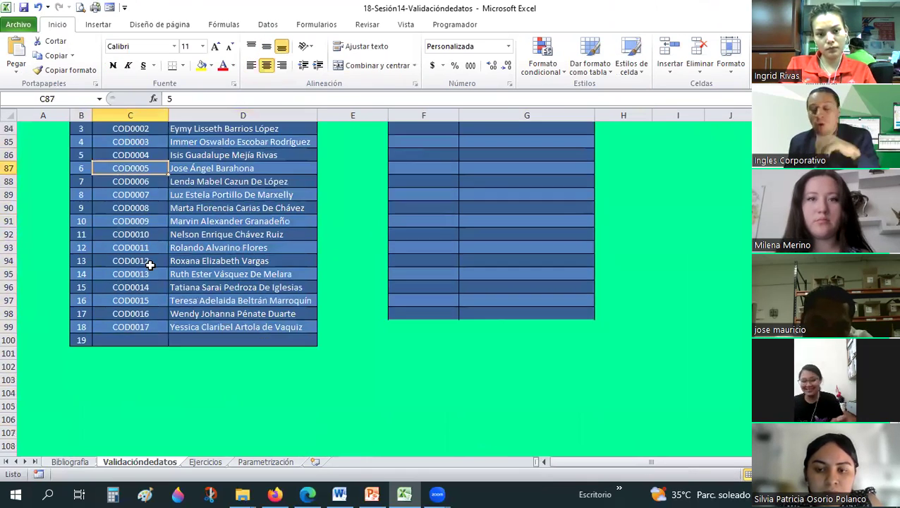
{"action": "scroll", "coordinate": [433, 203], "scroll_direction": "up", "scroll_amount": 1}
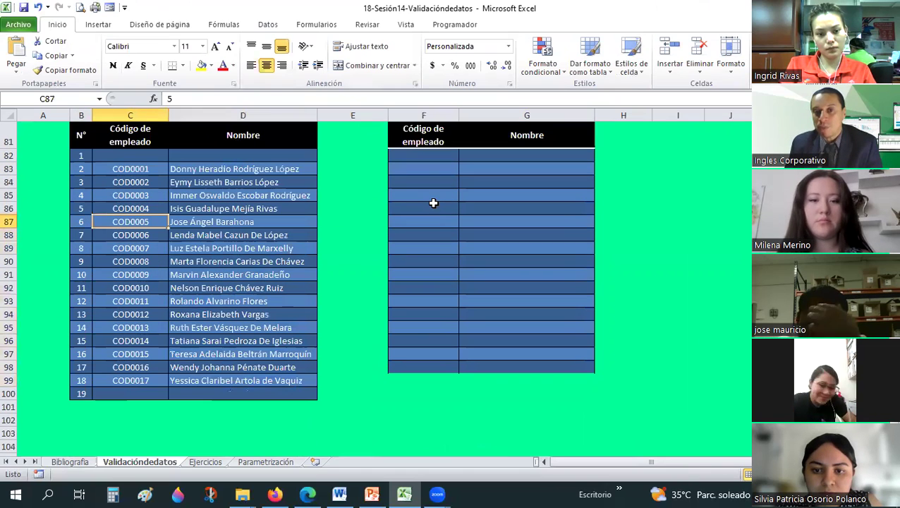
{"action": "scroll", "coordinate": [437, 198], "scroll_direction": "up", "scroll_amount": 1}
{"action": "left_click", "coordinate": [452, 195]}
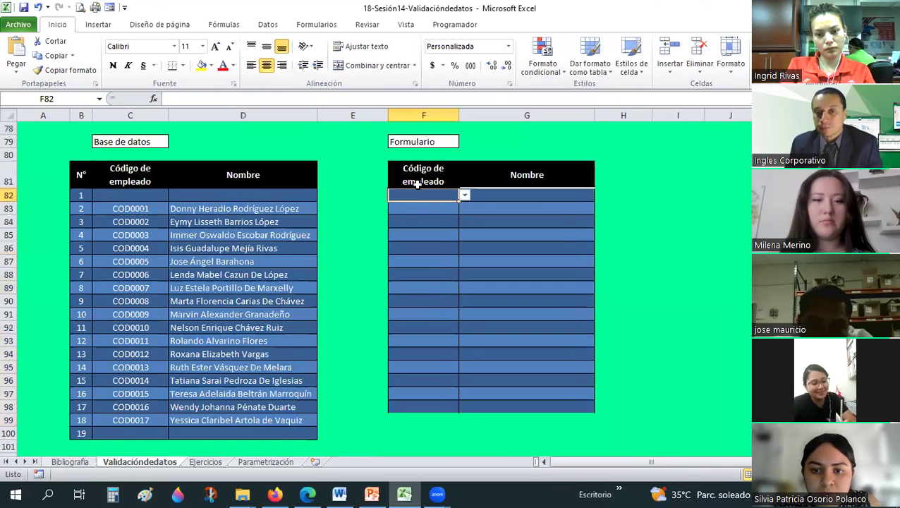
- Select F82:G98 and extend the code cell's dropdown validation to the whole range, answering Sí
{"action": "left_click", "coordinate": [552, 402], "text": "shift"}
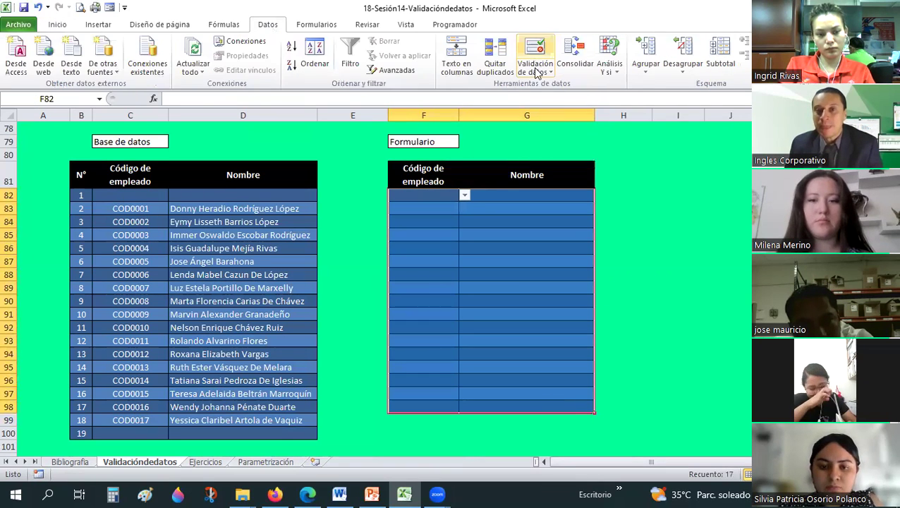
{"action": "left_click", "coordinate": [536, 70]}
{"action": "key", "text": "Return"}
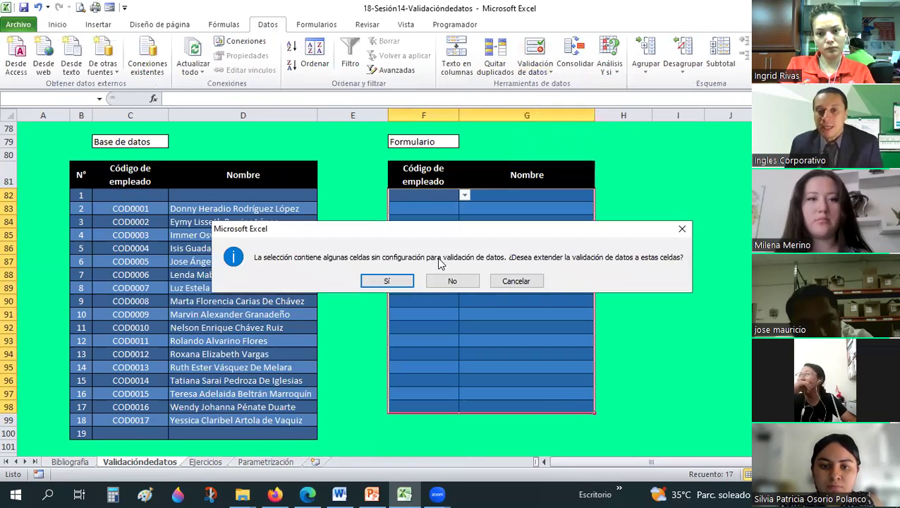
{"action": "left_click", "coordinate": [399, 278]}
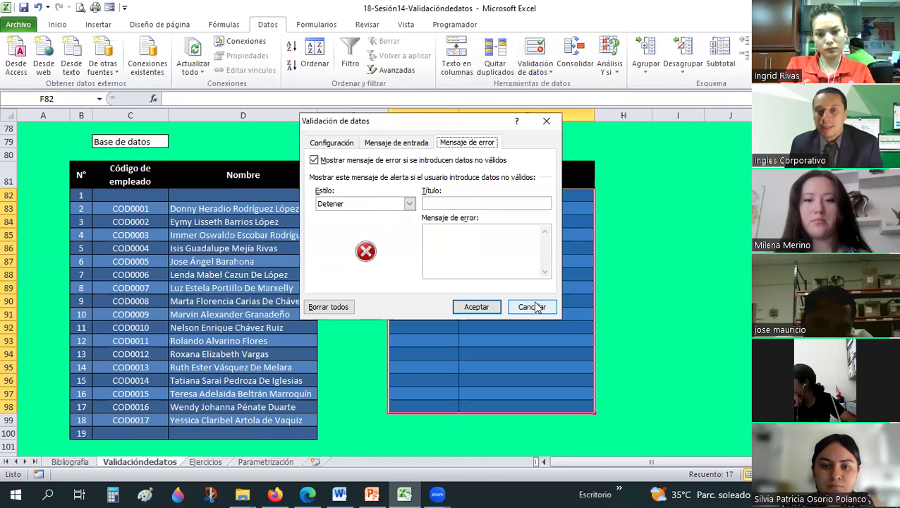
{"action": "key", "text": "Escape"}
{"action": "left_click", "coordinate": [535, 69]}
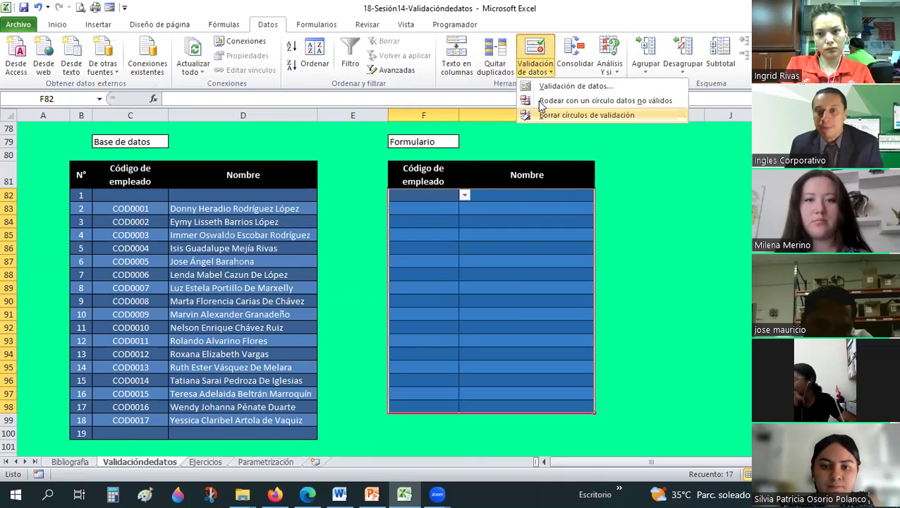
{"action": "left_click", "coordinate": [575, 86]}
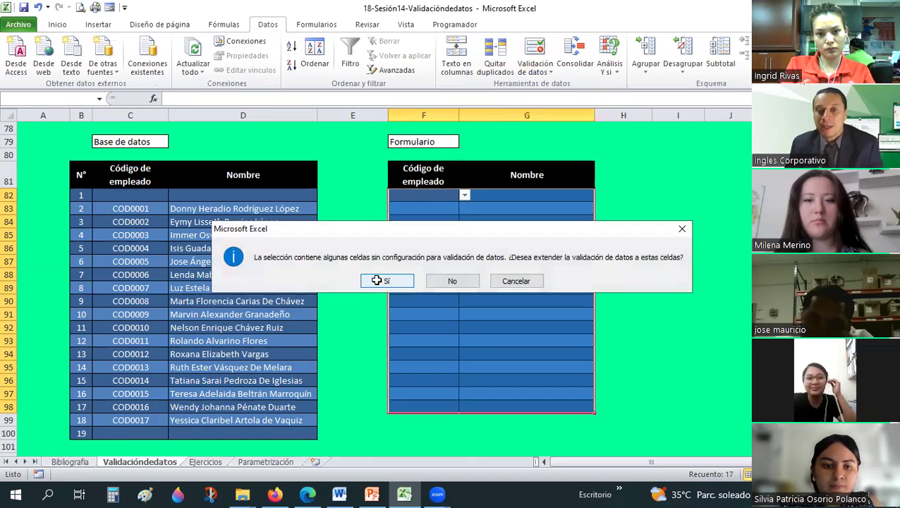
{"action": "key", "text": "Return"}
{"action": "left_click", "coordinate": [476, 304]}
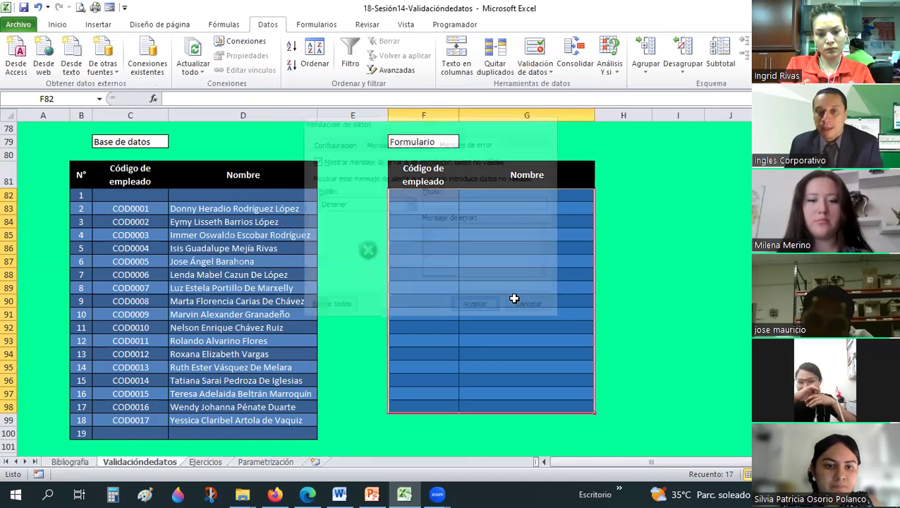
{"action": "left_click", "coordinate": [560, 270]}
- Scroll up to the row 19 Valor table and inspect the =H19+I19 Resultado formula and values
{"action": "scroll", "coordinate": [560, 270], "scroll_direction": "up", "scroll_amount": 9}
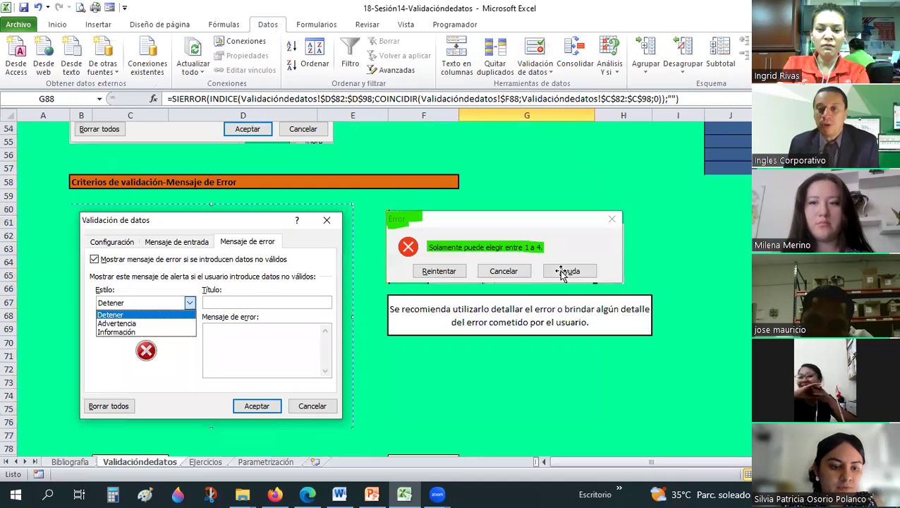
{"action": "scroll", "coordinate": [560, 271], "scroll_direction": "up", "scroll_amount": 9}
{"action": "scroll", "coordinate": [560, 270], "scroll_direction": "down", "scroll_amount": 9}
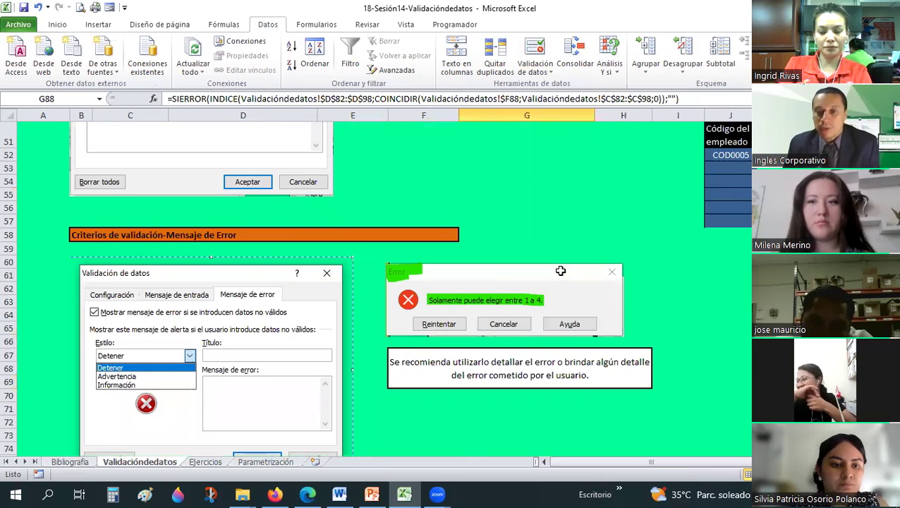
{"action": "scroll", "coordinate": [560, 270], "scroll_direction": "down", "scroll_amount": 9}
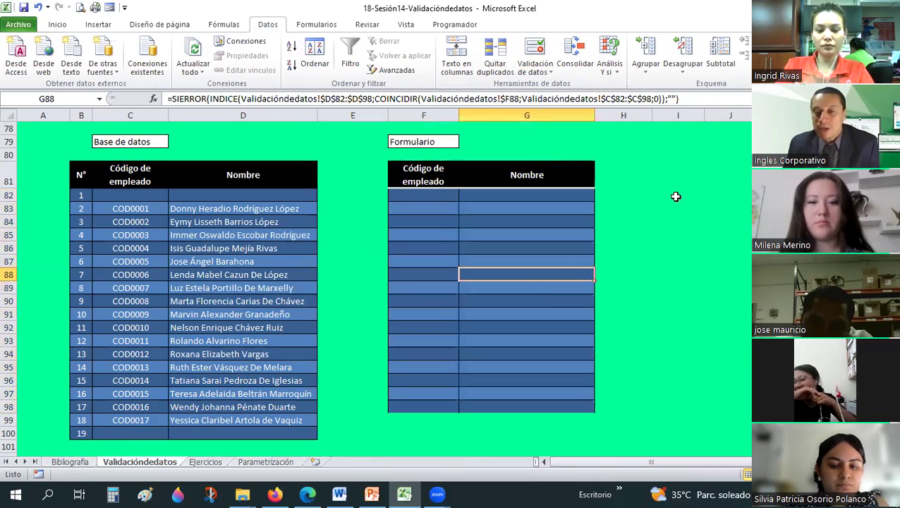
{"action": "scroll", "coordinate": [655, 203], "scroll_direction": "up", "scroll_amount": 10}
{"action": "scroll", "coordinate": [654, 204], "scroll_direction": "up", "scroll_amount": 10}
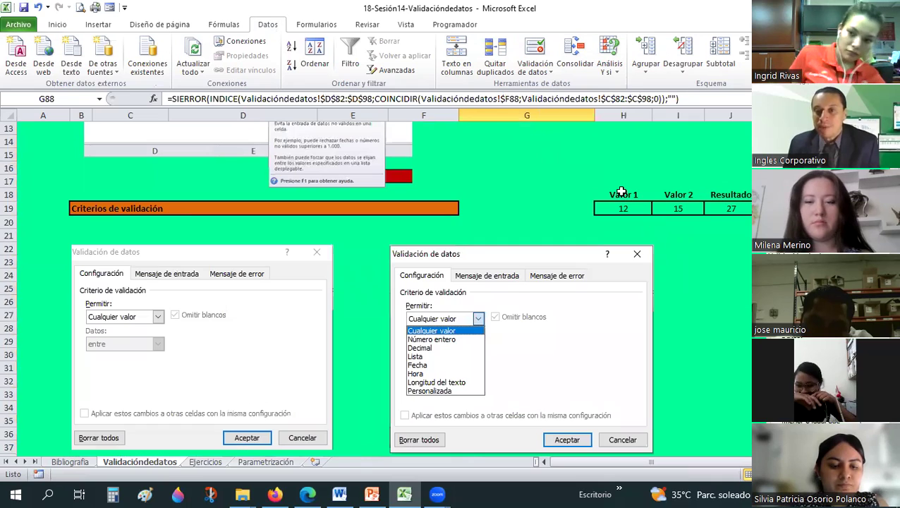
{"action": "left_click", "coordinate": [726, 210]}
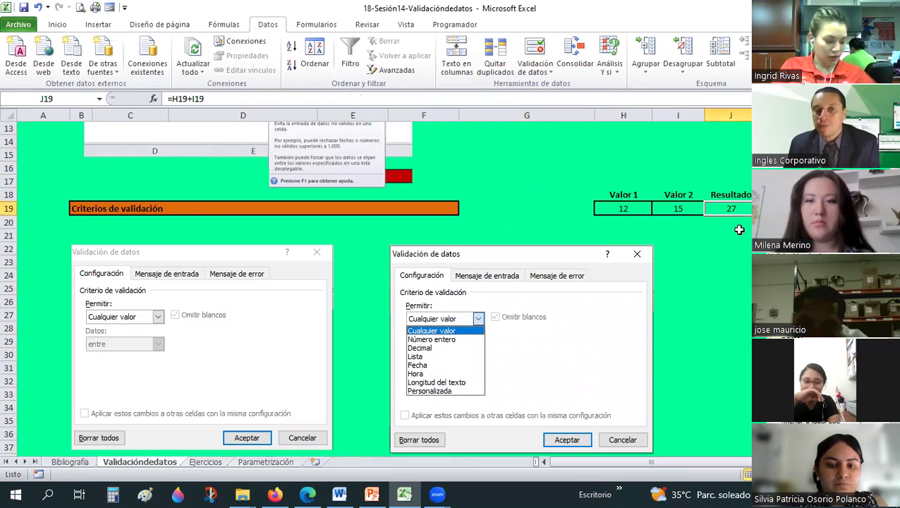
{"action": "left_click", "coordinate": [609, 208]}
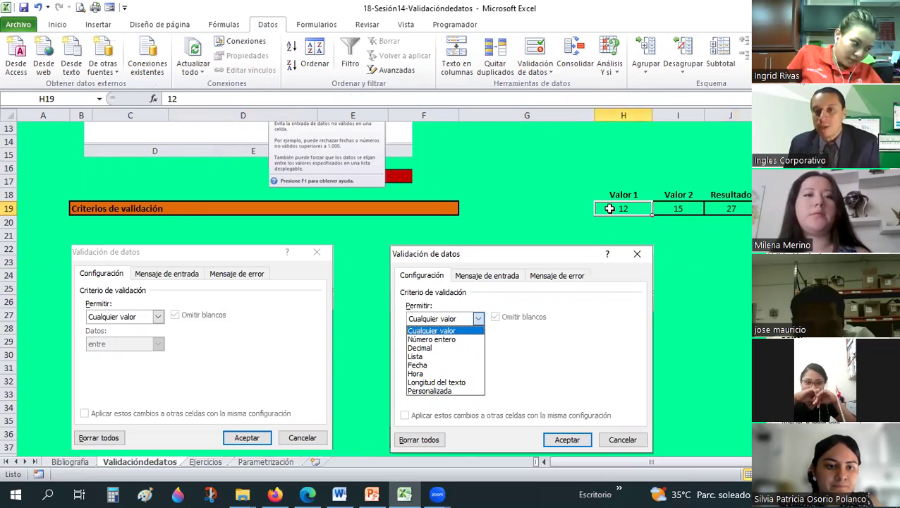
{"action": "left_click", "coordinate": [681, 210]}
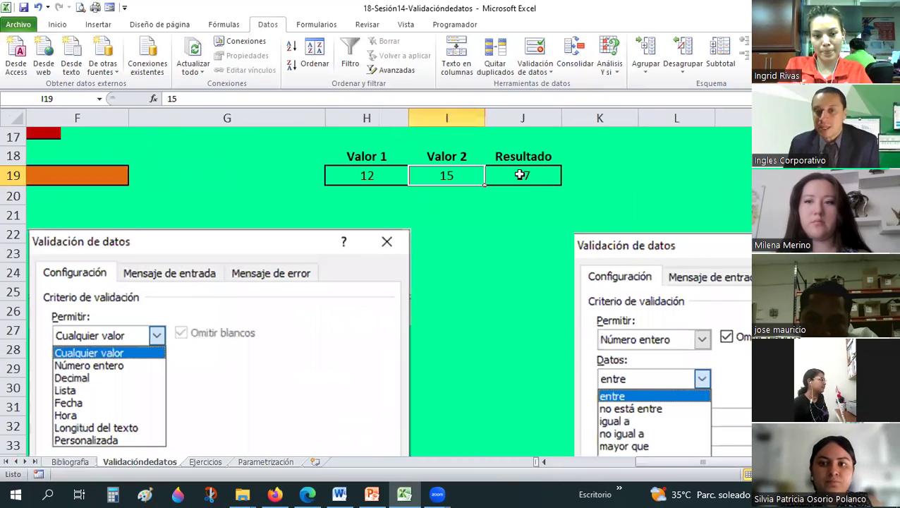
- Put an outside border around the Valor 1 / Valor 2 / Resultado table
{"action": "left_click", "coordinate": [523, 174]}
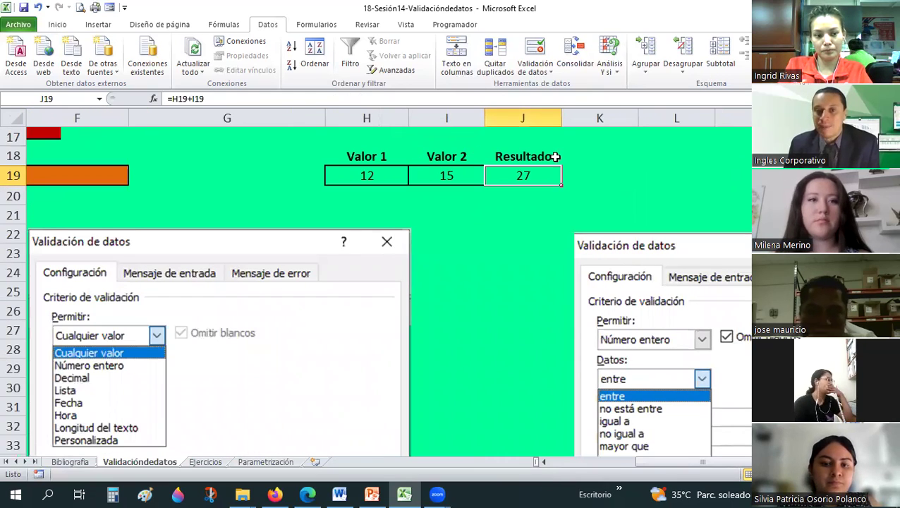
{"action": "left_click_drag", "start_coordinate": [366, 155], "coordinate": [523, 174]}
{"action": "left_click", "coordinate": [57, 24]}
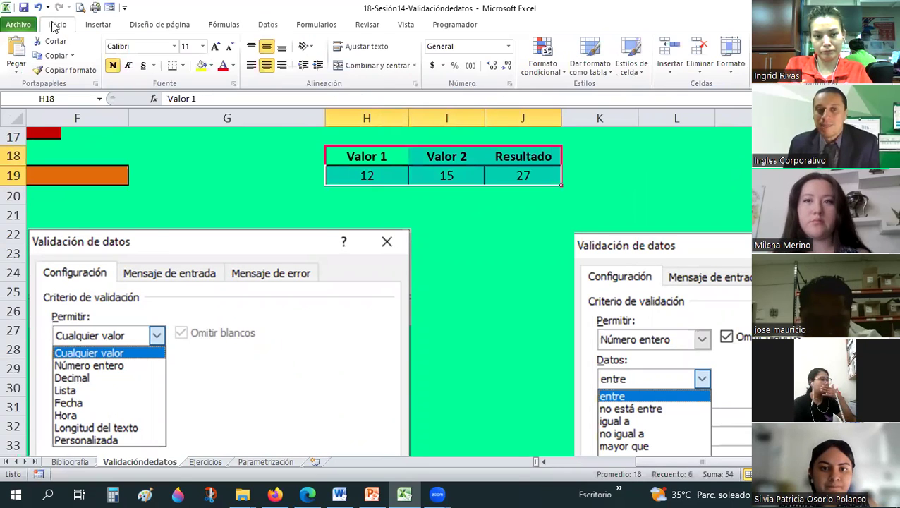
{"action": "left_click", "coordinate": [182, 65]}
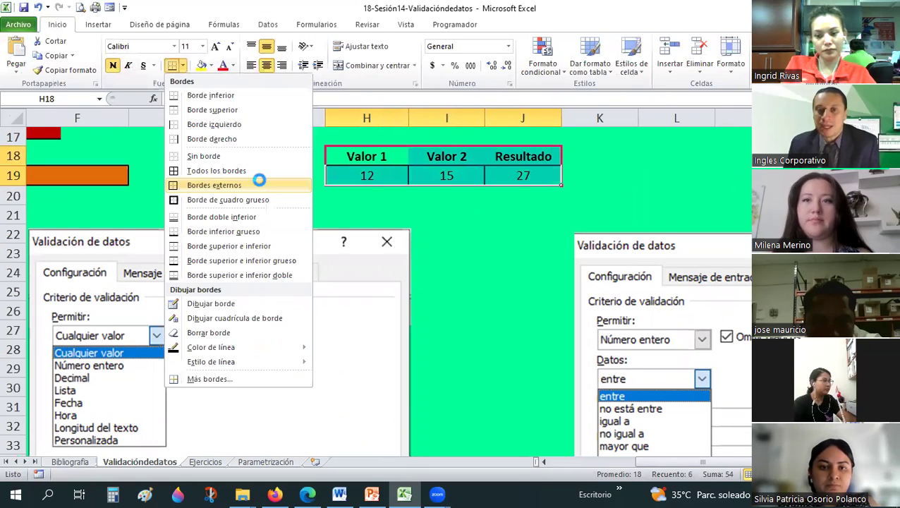
{"action": "left_click", "coordinate": [255, 180]}
{"action": "left_click", "coordinate": [523, 195]}
- Fill the Resultado cells J18:J19 navy with white bold text
{"action": "left_click_drag", "start_coordinate": [520, 156], "coordinate": [520, 176]}
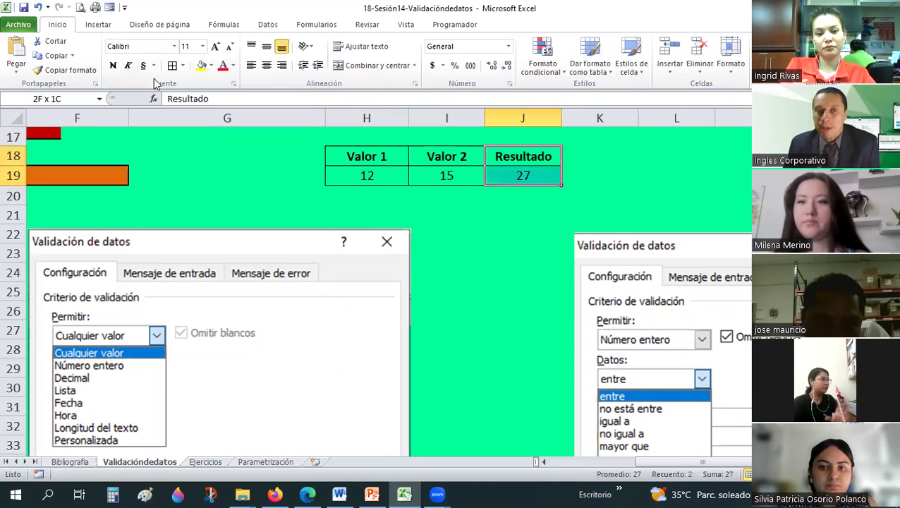
{"action": "left_click", "coordinate": [211, 65]}
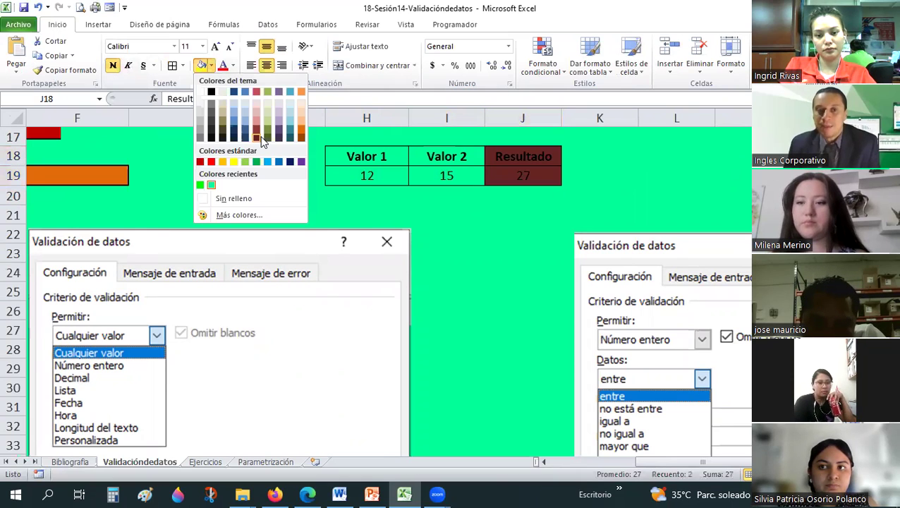
{"action": "left_click", "coordinate": [233, 66]}
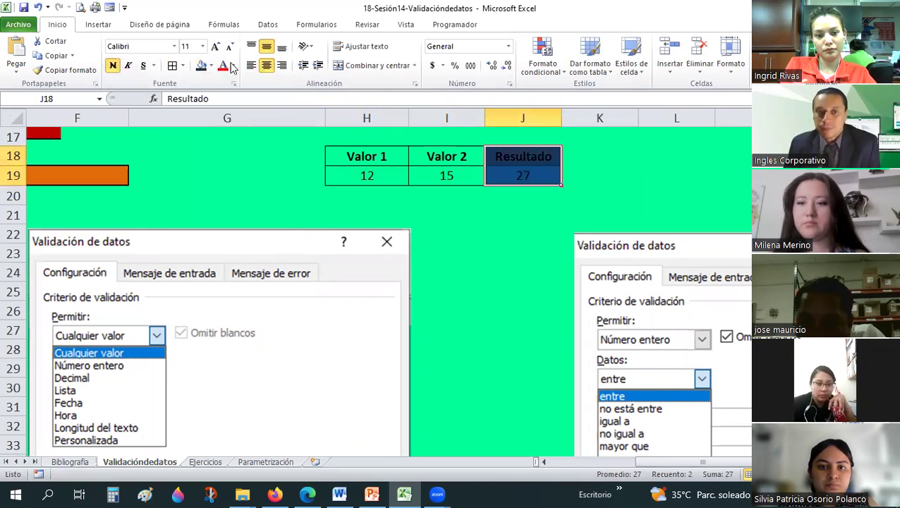
{"action": "left_click", "coordinate": [234, 65]}
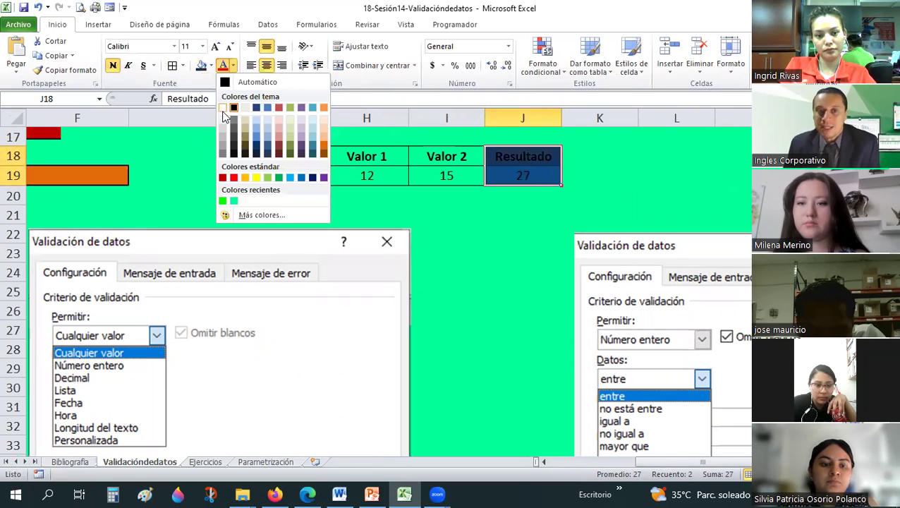
{"action": "left_click", "coordinate": [169, 141]}
{"action": "left_click", "coordinate": [118, 67]}
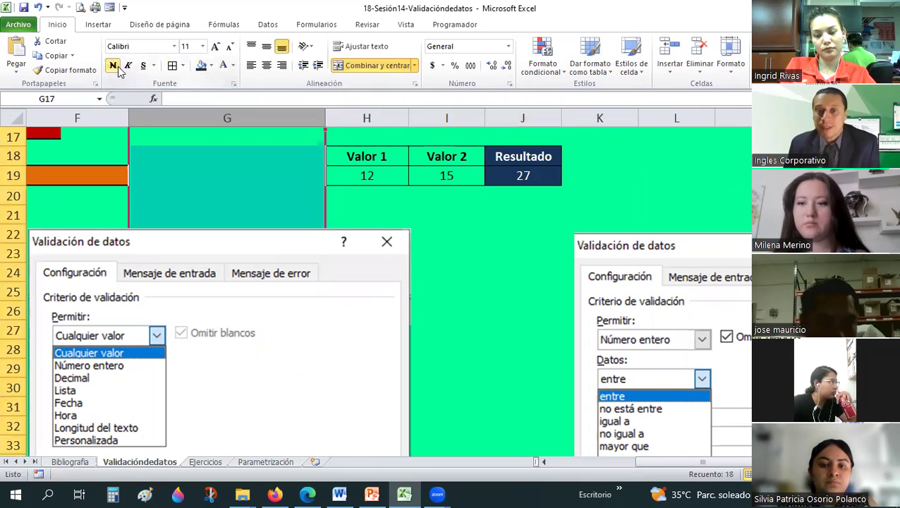
{"action": "left_click", "coordinate": [530, 182]}
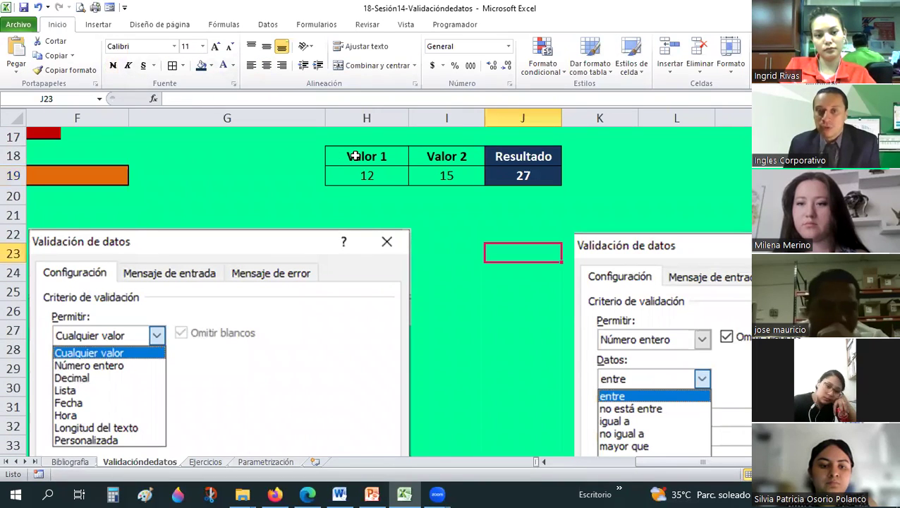
- Fill the Valor 1 and Valor 2 cells H18:I19 orange
{"action": "left_click_drag", "start_coordinate": [352, 155], "coordinate": [451, 176]}
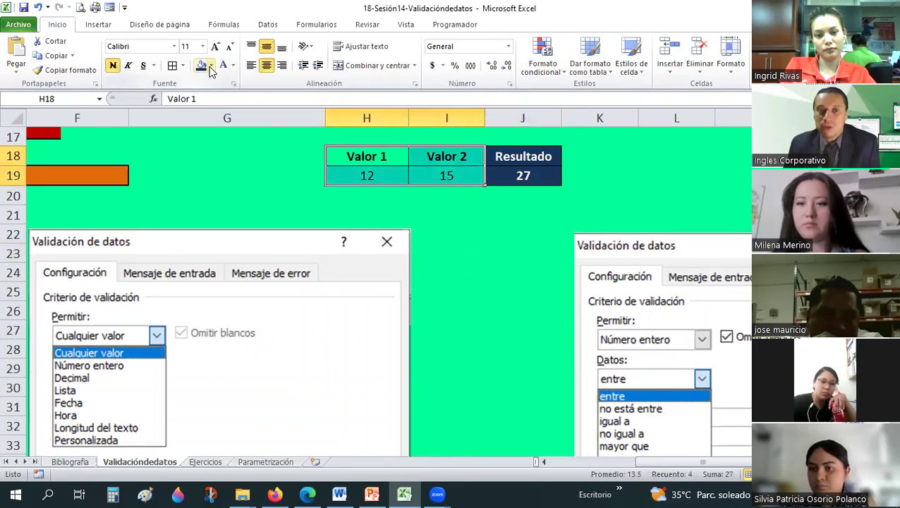
{"action": "left_click", "coordinate": [211, 66]}
{"action": "left_click", "coordinate": [301, 129]}
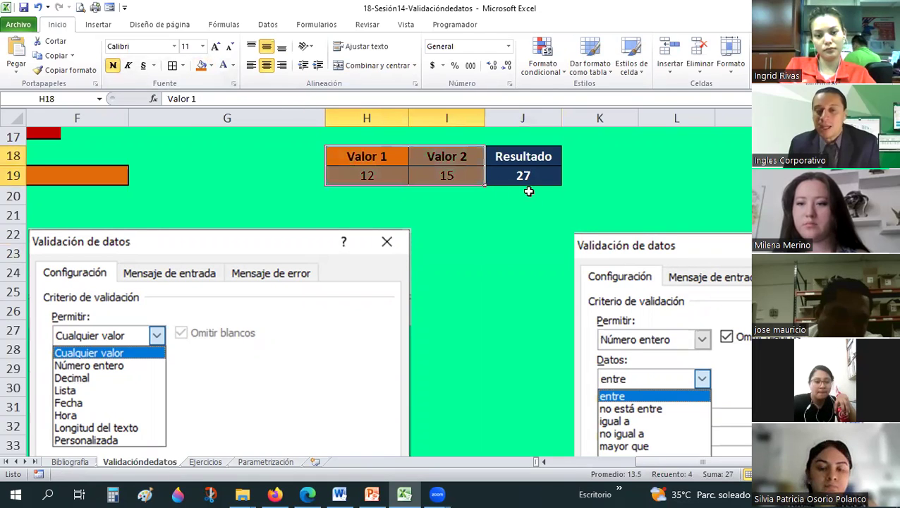
{"action": "left_click", "coordinate": [528, 198]}
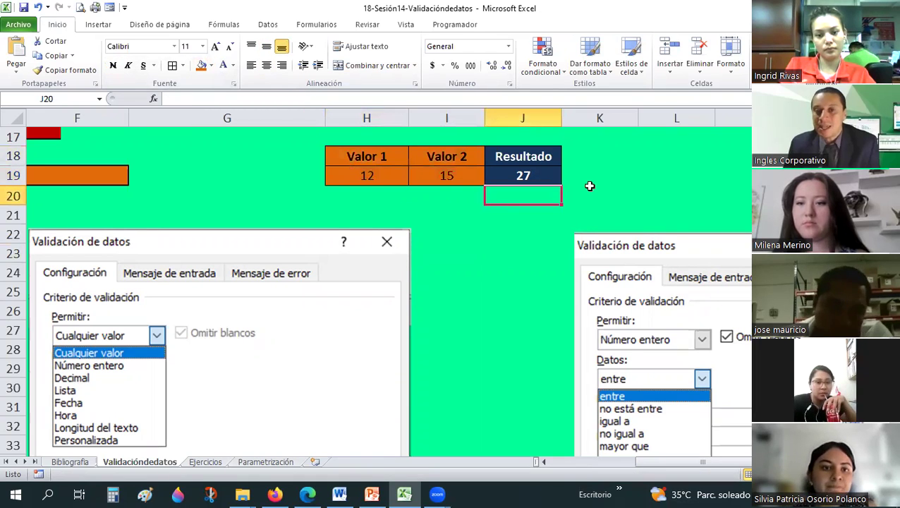
- Show the numbers with two decimal places and clear the Valor 1 and Valor 2 values
{"action": "left_click_drag", "start_coordinate": [360, 175], "coordinate": [523, 156]}
{"action": "key", "text": "shift+Down"}
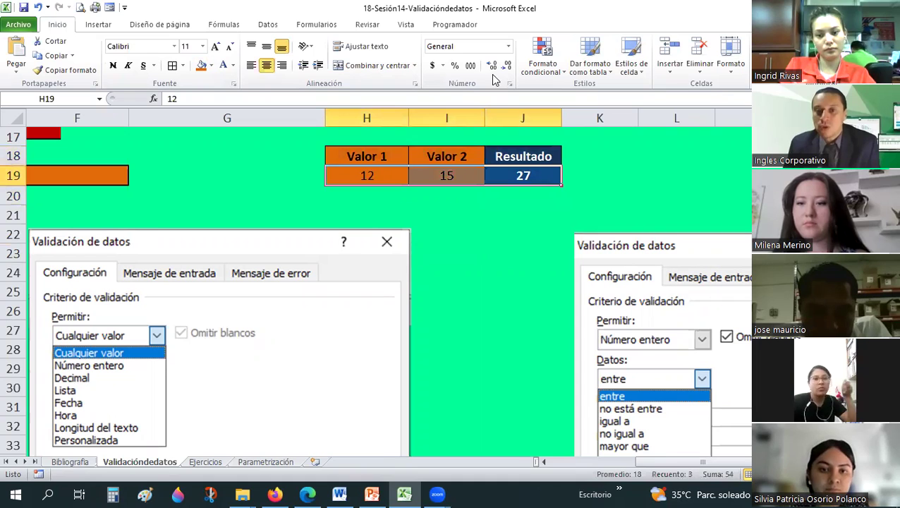
{"action": "left_click", "coordinate": [491, 66]}
{"action": "left_click", "coordinate": [504, 226]}
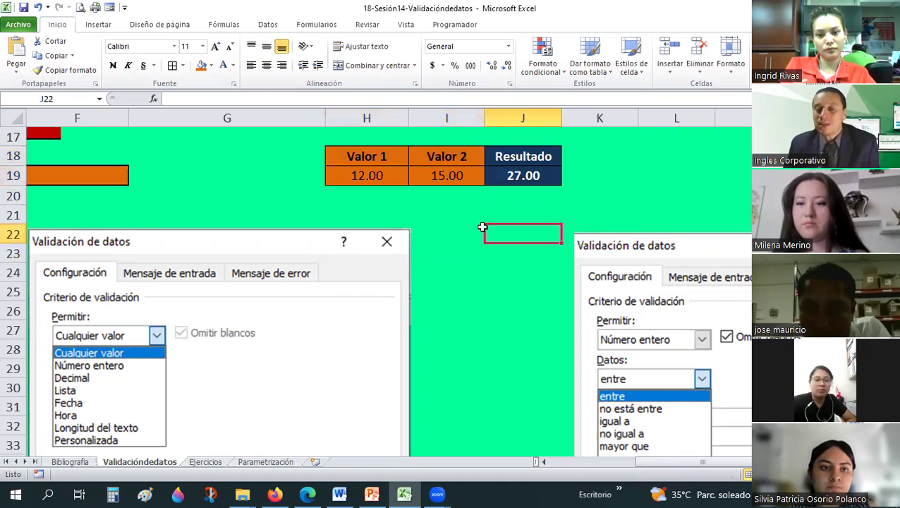
{"action": "left_click_drag", "start_coordinate": [374, 173], "coordinate": [435, 182]}
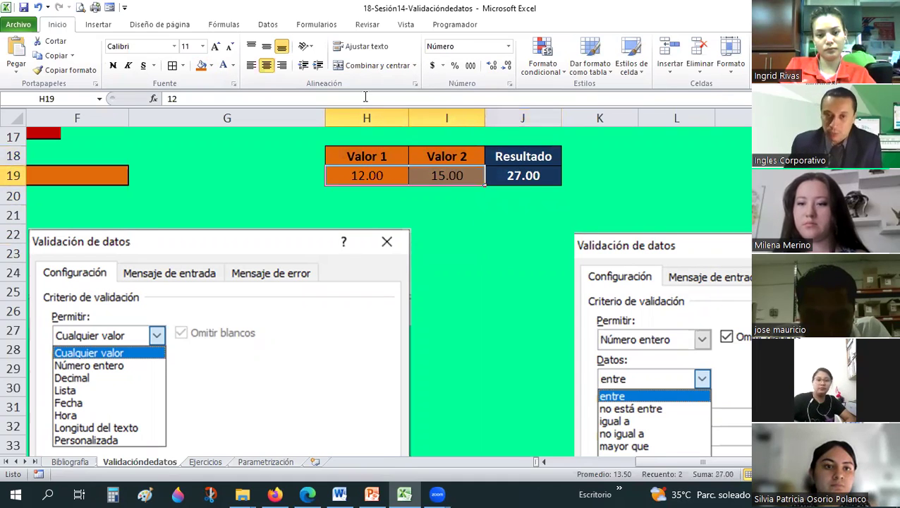
{"action": "key", "text": "Delete"}
- Select H19:I19 and open Data Validation, agreeing to extend it to both cells
{"action": "left_click", "coordinate": [542, 246]}
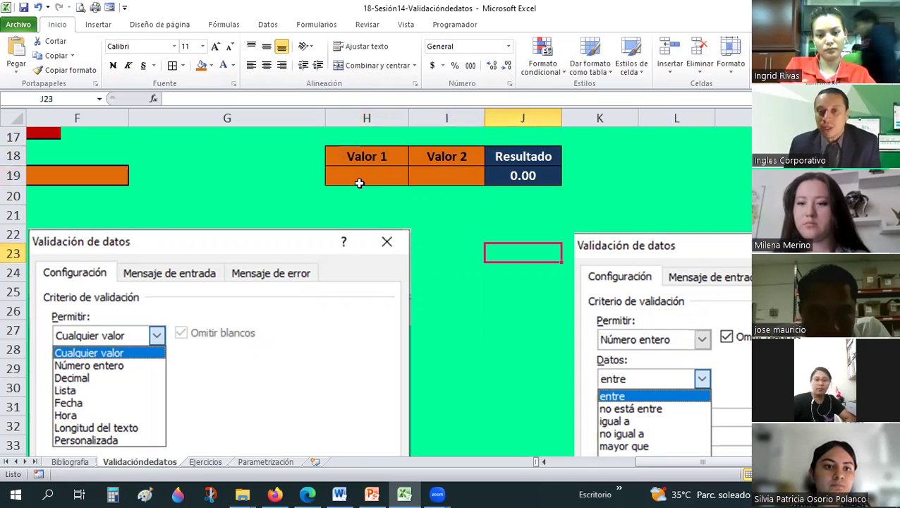
{"action": "left_click", "coordinate": [380, 176]}
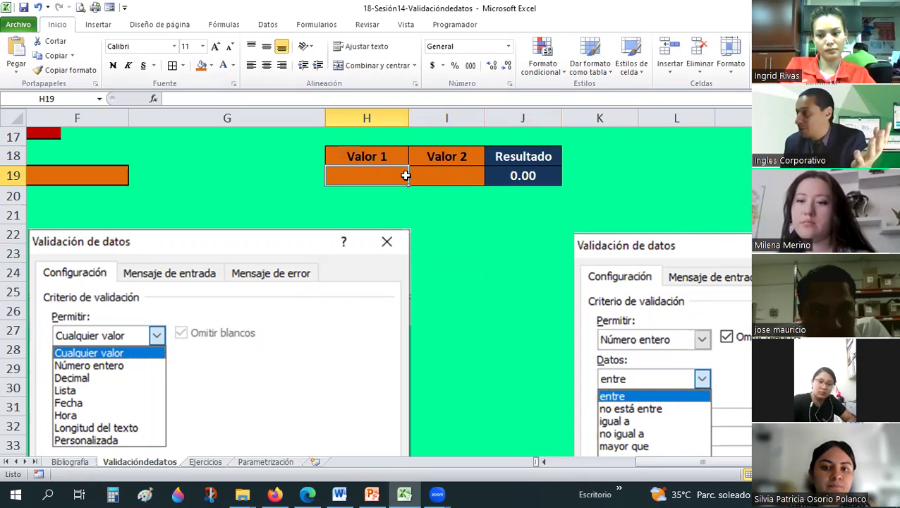
{"action": "left_click", "coordinate": [445, 179], "text": "shift"}
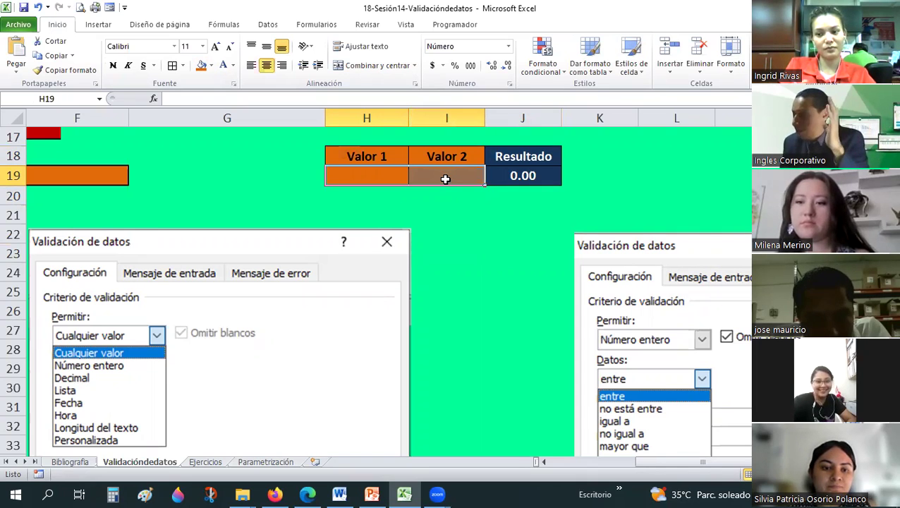
{"action": "left_click", "coordinate": [266, 25]}
{"action": "left_click", "coordinate": [536, 67]}
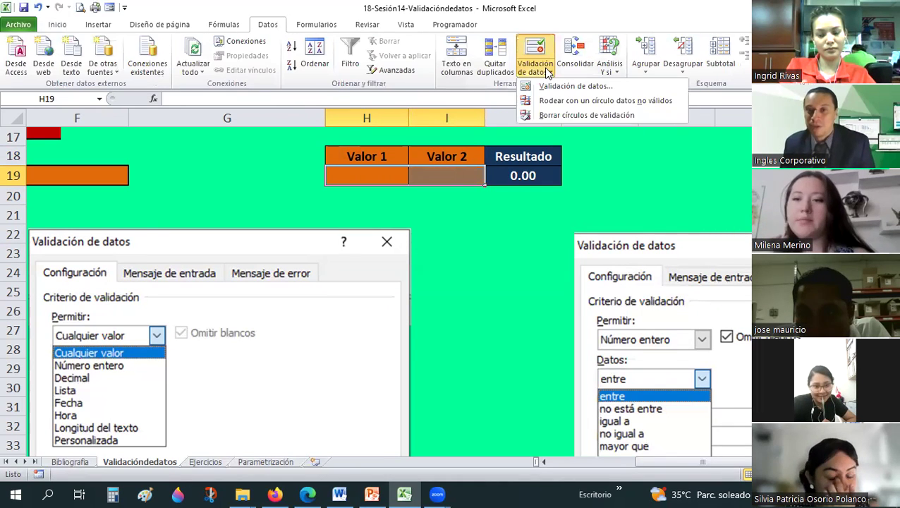
{"action": "left_click", "coordinate": [609, 87]}
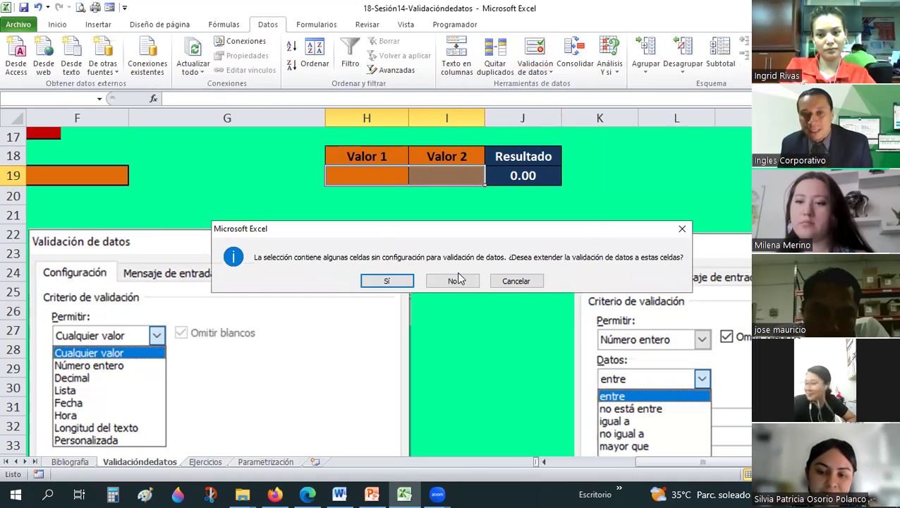
{"action": "left_click", "coordinate": [380, 282]}
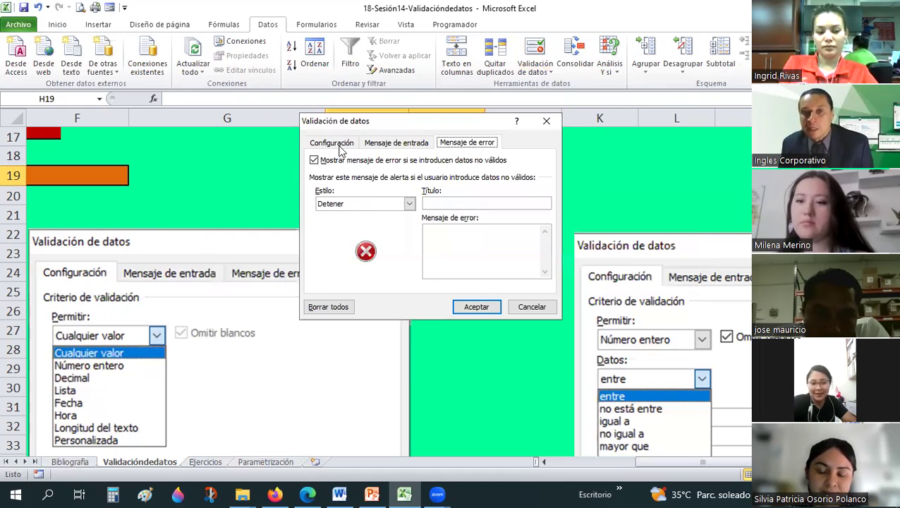
{"action": "left_click", "coordinate": [335, 144]}
{"action": "key", "text": "Escape"}
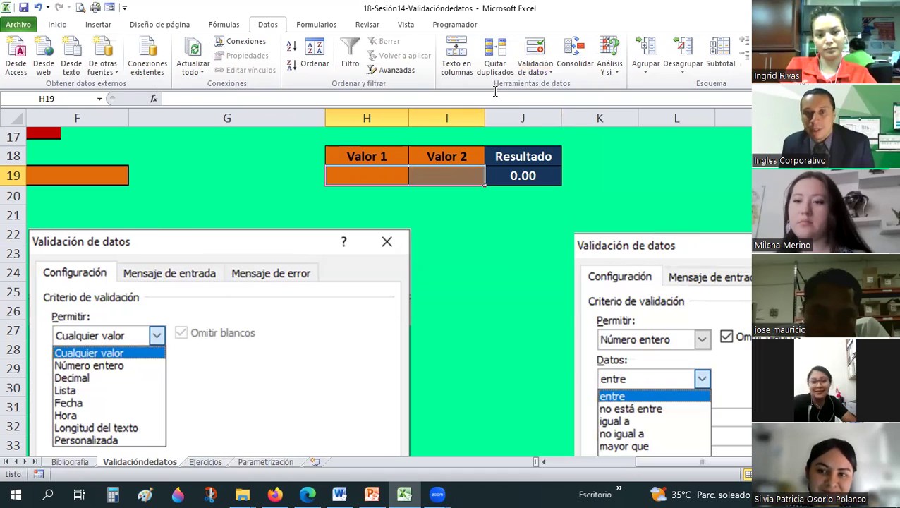
{"action": "left_click", "coordinate": [533, 69]}
{"action": "left_click", "coordinate": [548, 87]}
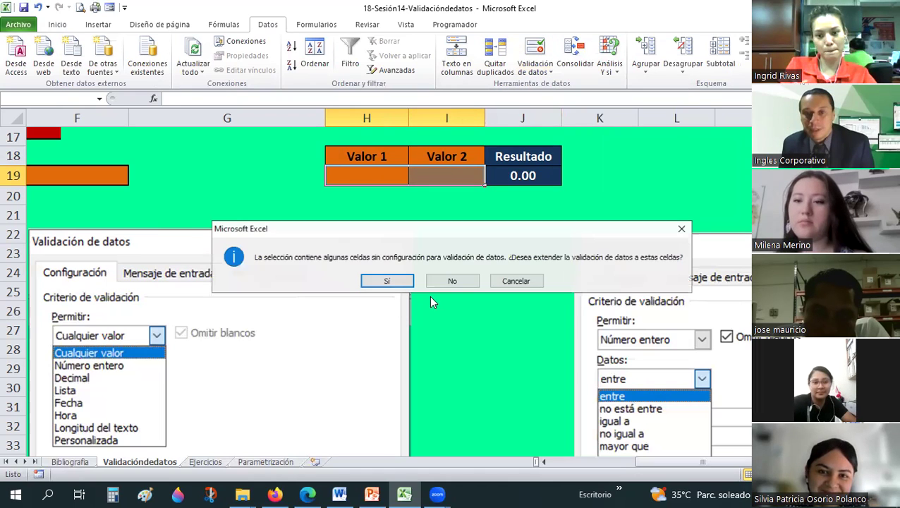
{"action": "key", "text": "Return"}
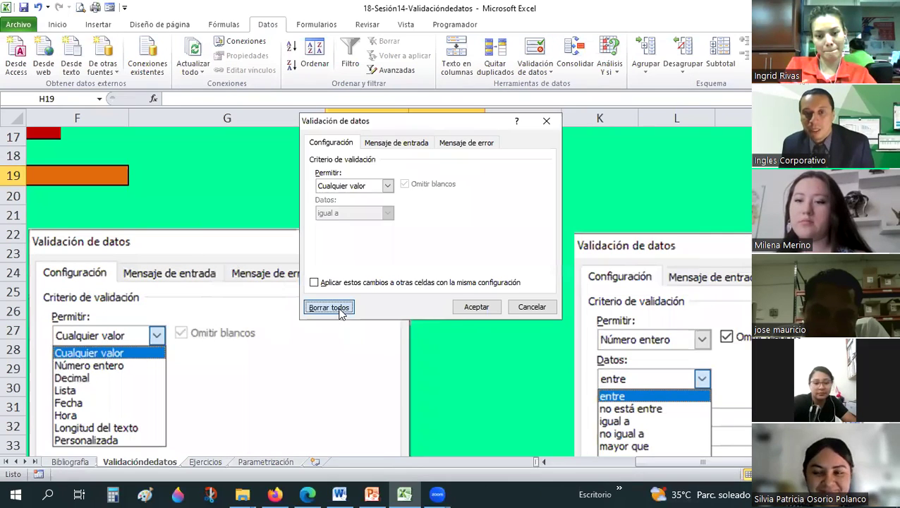
{"action": "key", "text": "Escape"}
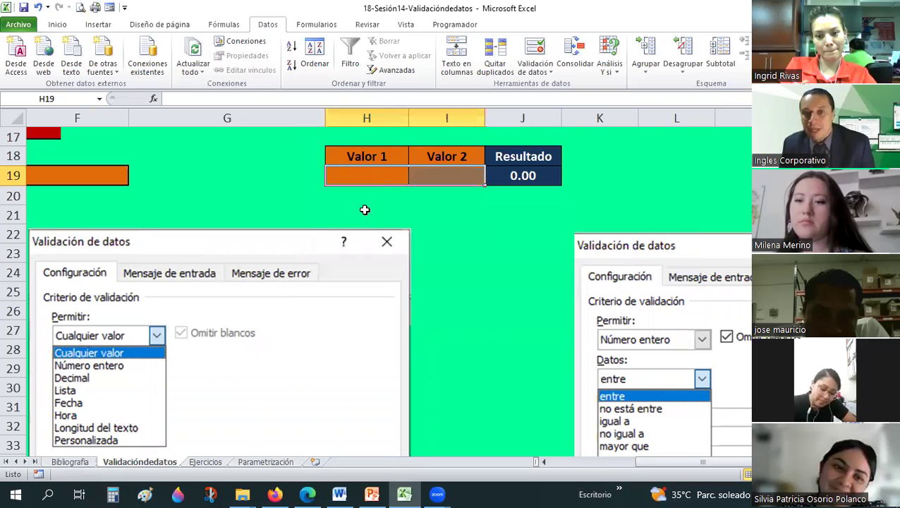
{"action": "left_click", "coordinate": [548, 69]}
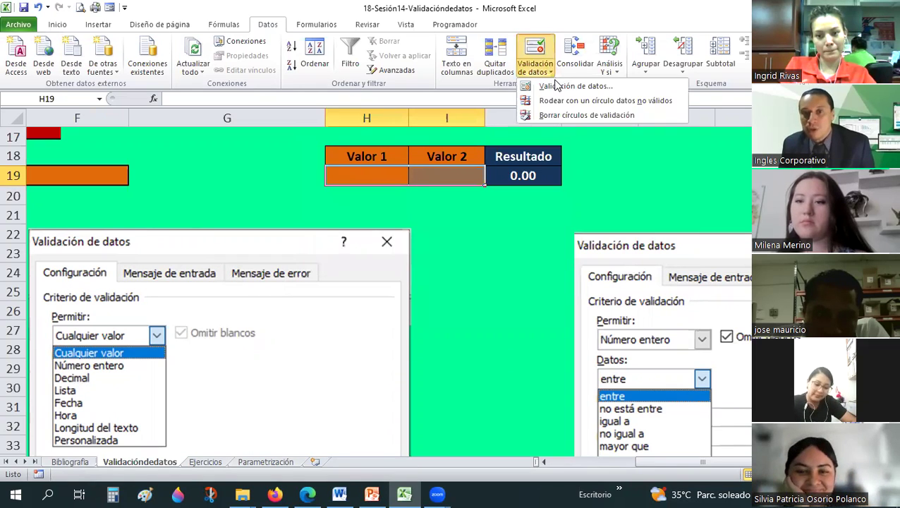
{"action": "left_click", "coordinate": [556, 85]}
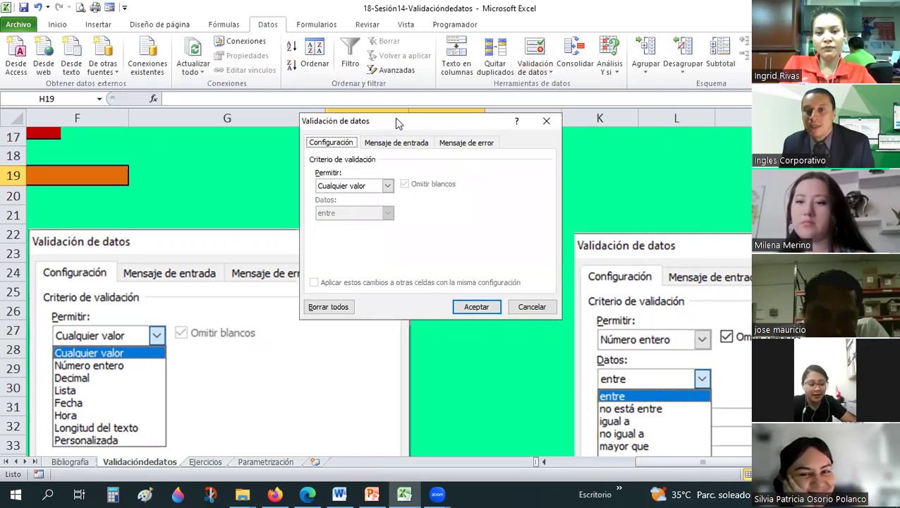
- Allow only whole numbers between minimum 1 and maximum 5, and confirm the rule
{"action": "left_click_drag", "start_coordinate": [394, 119], "coordinate": [669, 28]}
{"action": "left_click", "coordinate": [660, 91]}
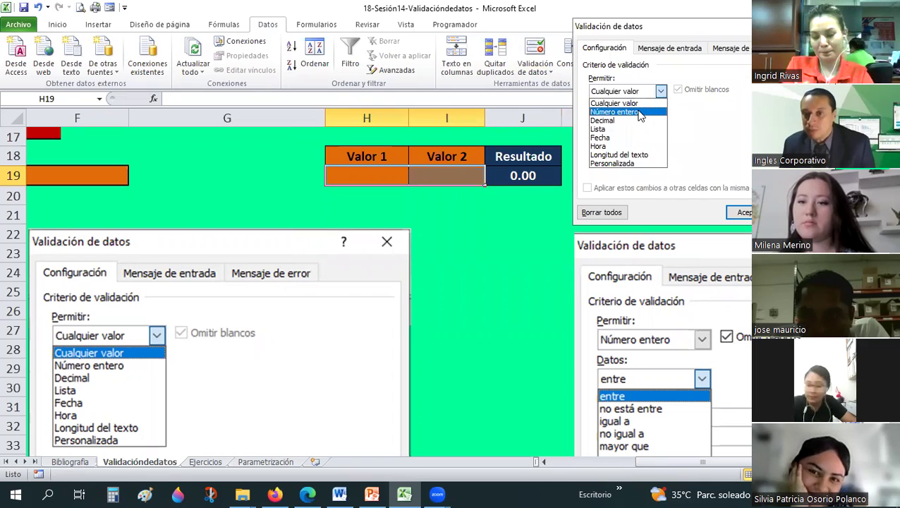
{"action": "left_click", "coordinate": [638, 113]}
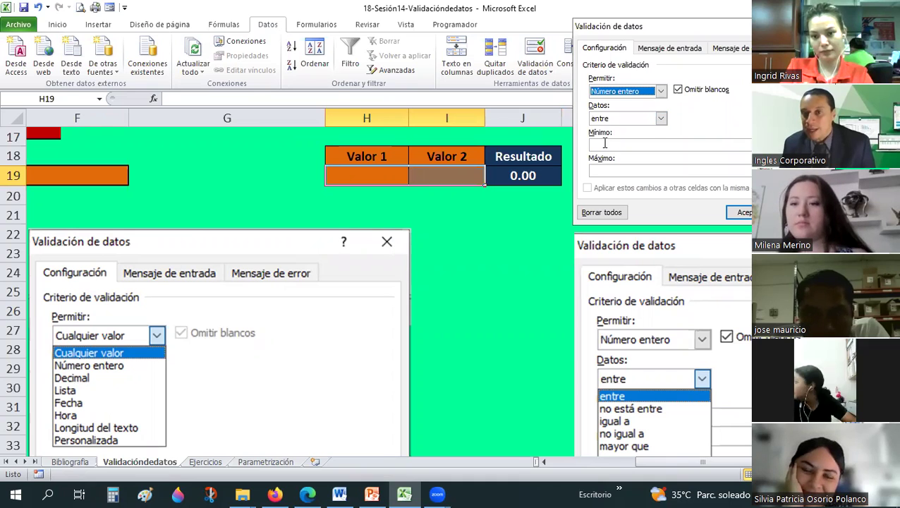
{"action": "left_click", "coordinate": [604, 144]}
{"action": "type", "text": "1"}
{"action": "key", "text": "Tab"}
{"action": "type", "text": "25"}
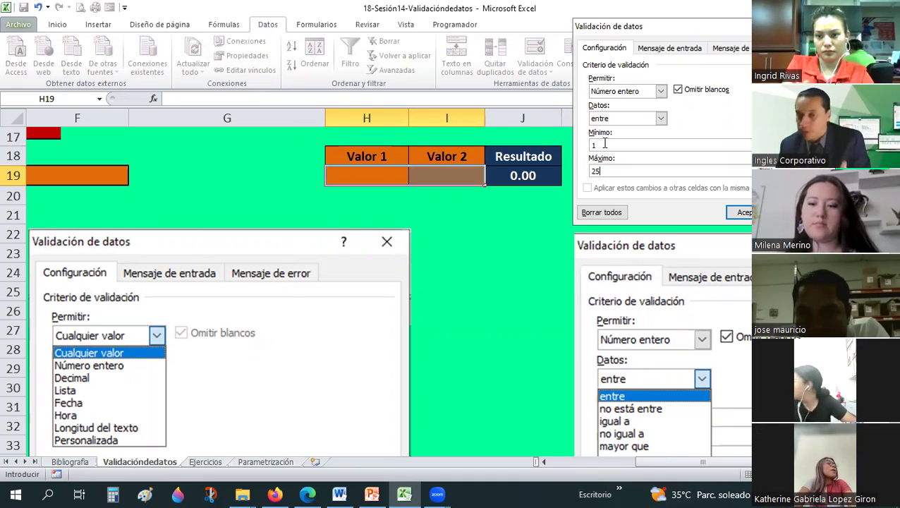
{"action": "left_click", "coordinate": [661, 91]}
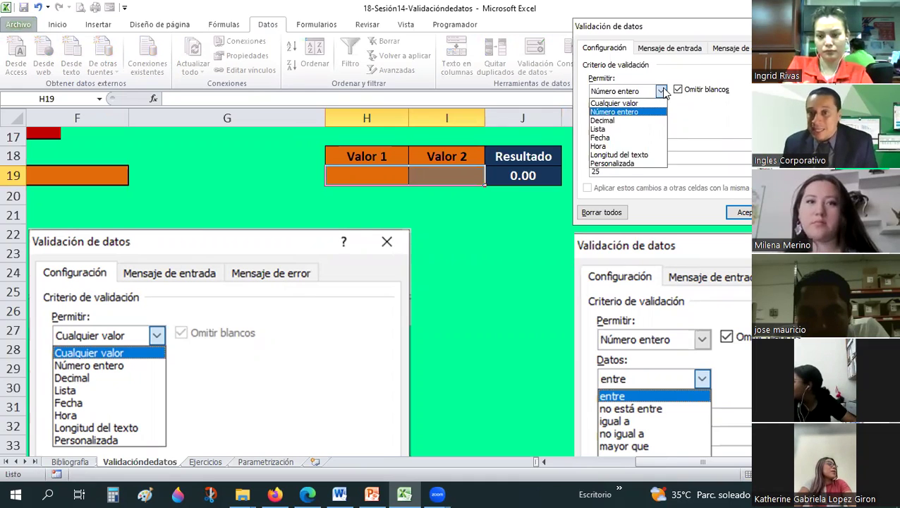
{"action": "left_click", "coordinate": [654, 114]}
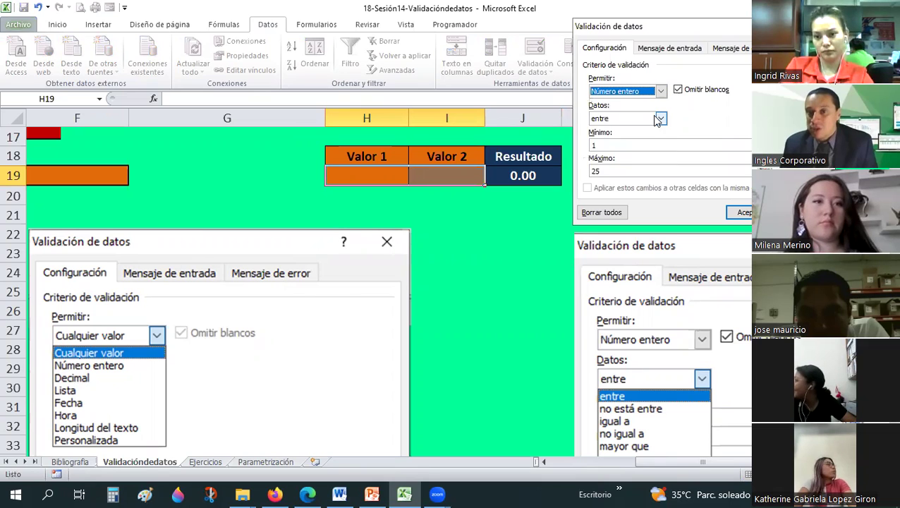
{"action": "left_click", "coordinate": [656, 118]}
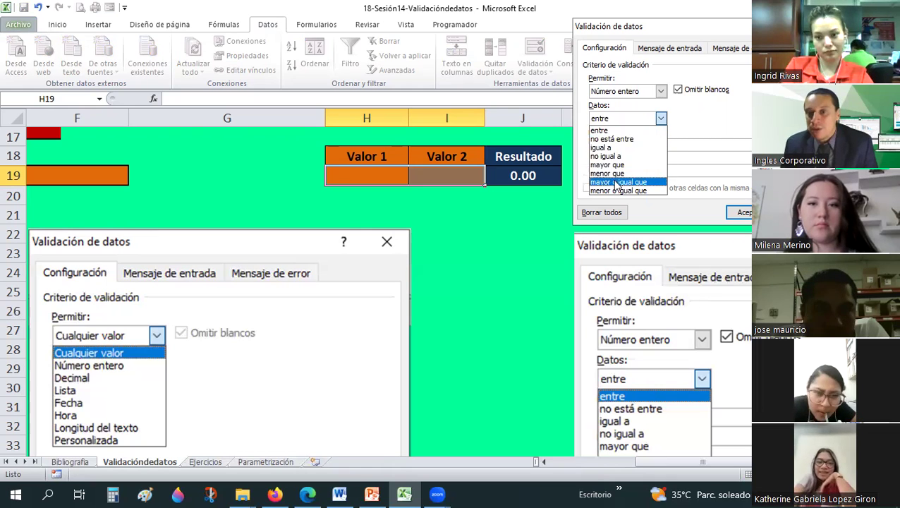
{"action": "left_click", "coordinate": [631, 119]}
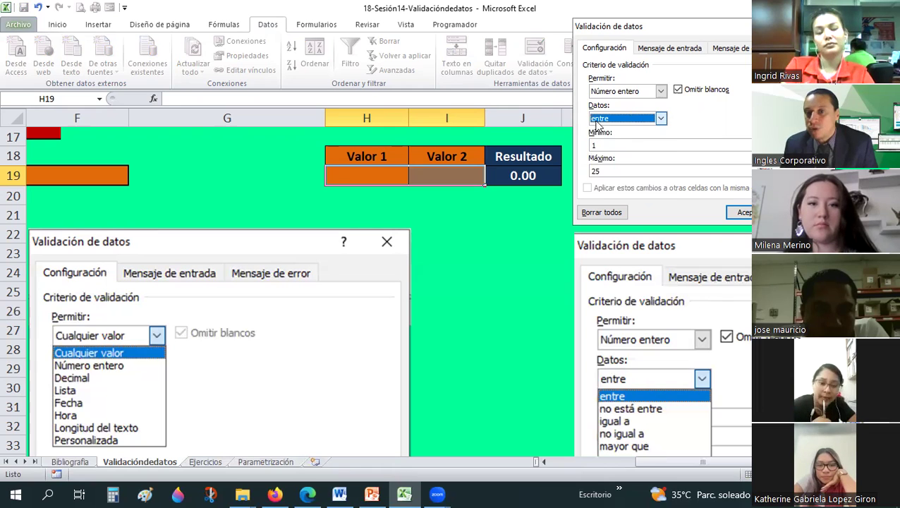
{"action": "left_click", "coordinate": [615, 146]}
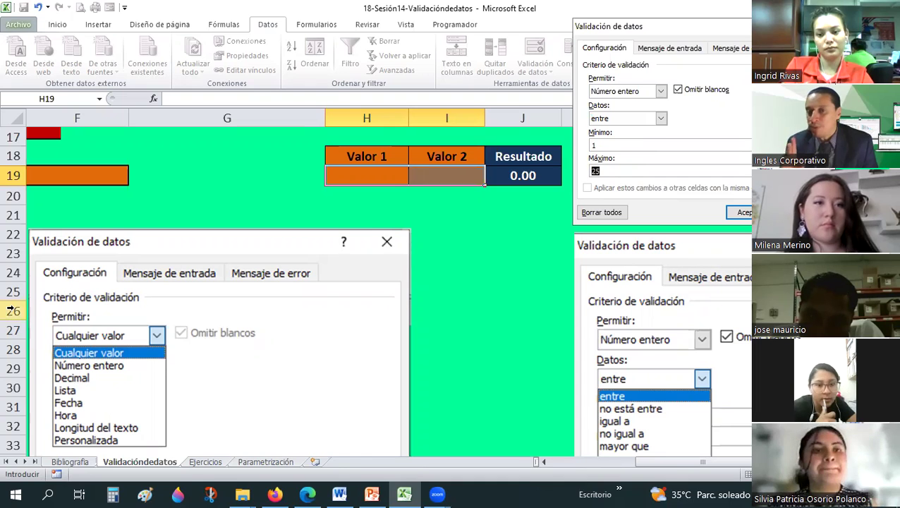
{"action": "type", "text": "5"}
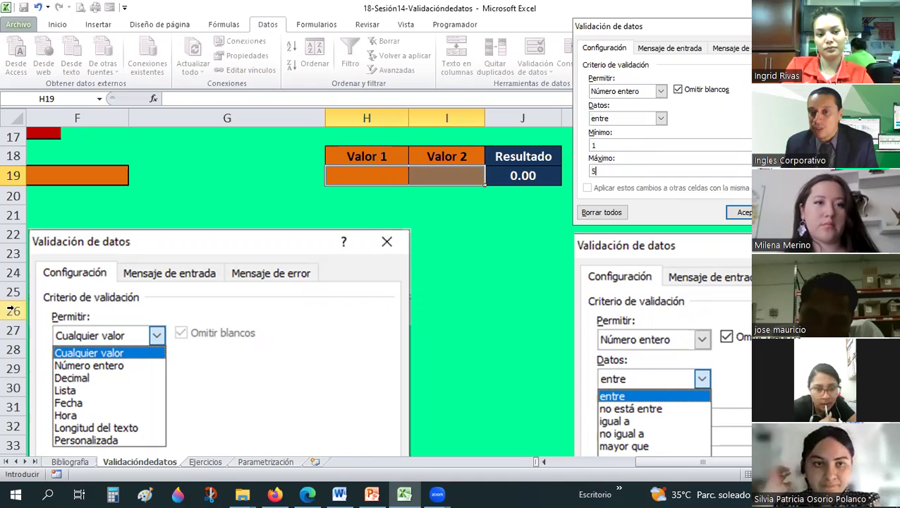
{"action": "left_click", "coordinate": [736, 211]}
- Enter 1 in Valor 1 (H19) and 2 in Valor 2 (I19) so Resultado shows 3.00
{"action": "left_click", "coordinate": [676, 214]}
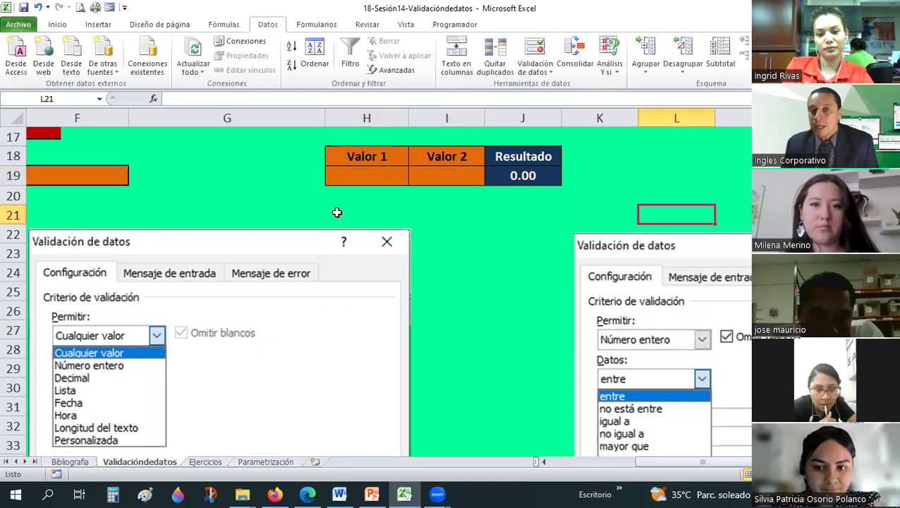
{"action": "left_click", "coordinate": [363, 183]}
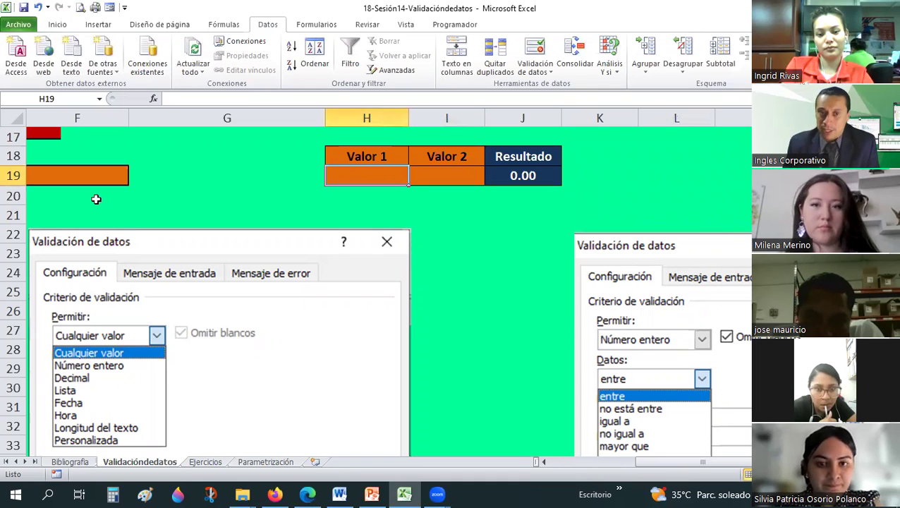
{"action": "type", "text": "1"}
{"action": "key", "text": "Return"}
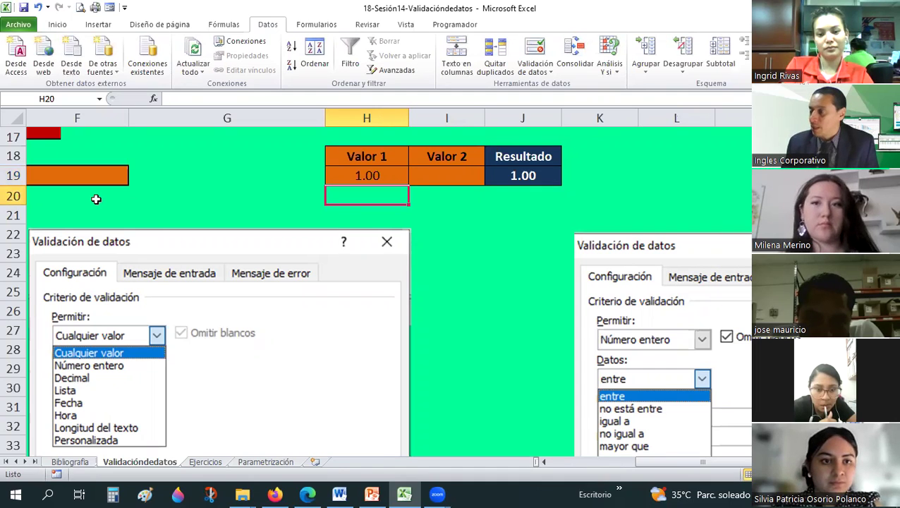
{"action": "key", "text": "Up"}
{"action": "key", "text": "Right"}
{"action": "type", "text": "2"}
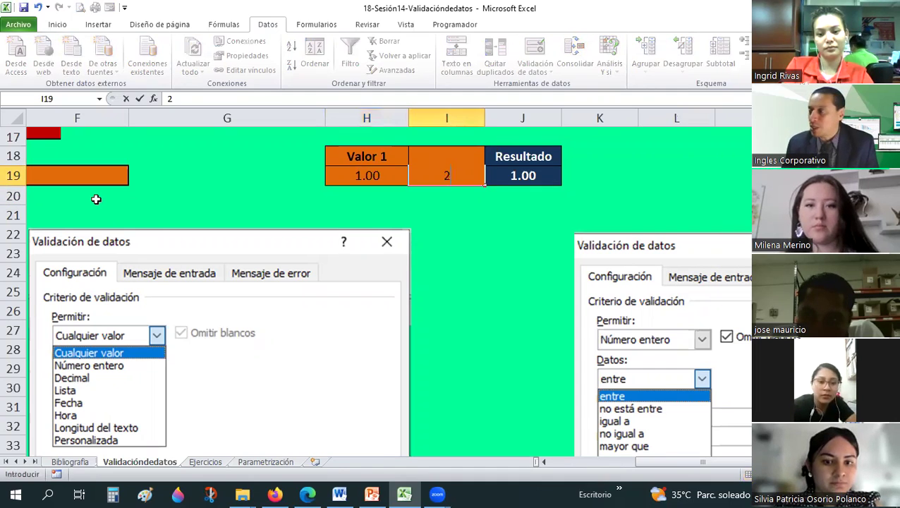
{"action": "key", "text": "Return"}
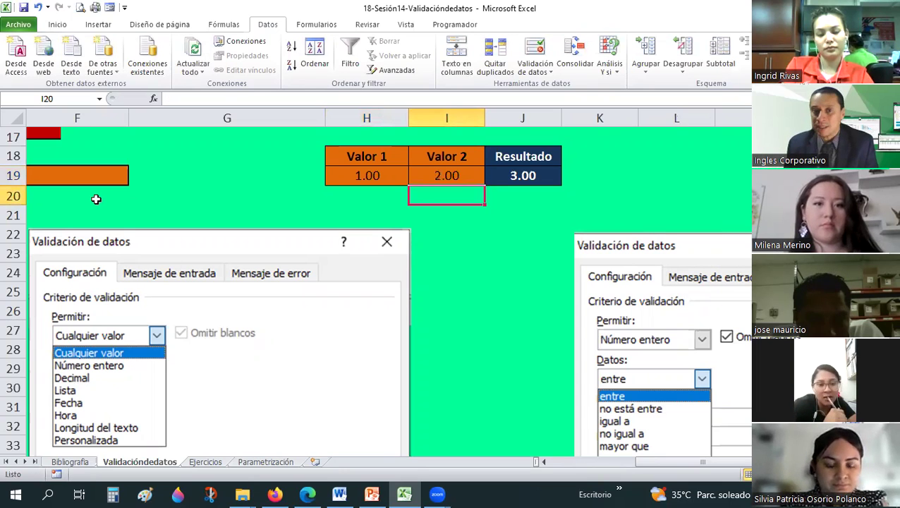
{"action": "key", "text": "Up"}
{"action": "key", "text": "Right"}
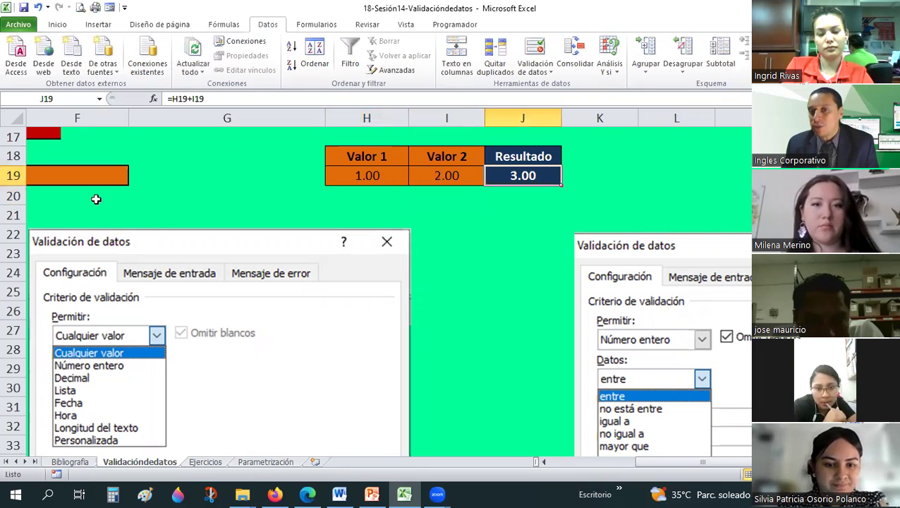
{"action": "key", "text": "Left"}
{"action": "key", "text": "Left"}
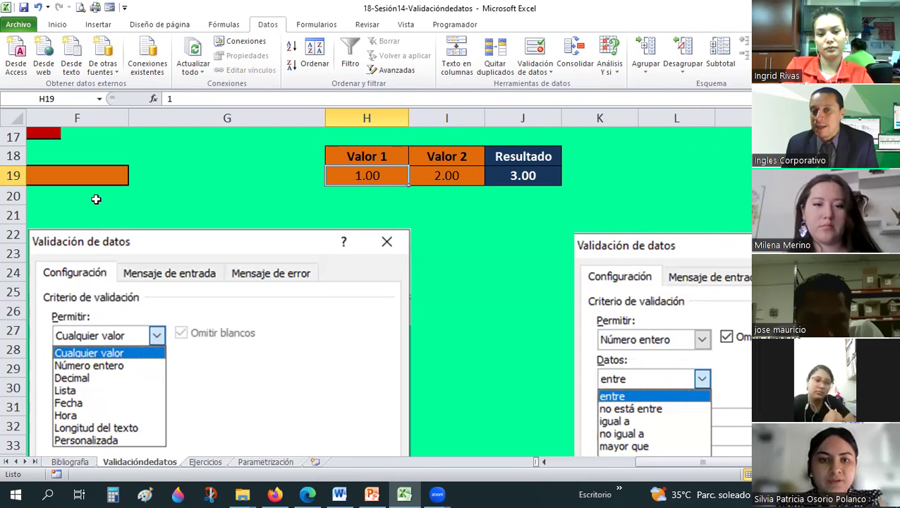
- Try entering 6 in H19 and cancel the invalid-value alert, keeping 1.00
{"action": "type", "text": "6"}
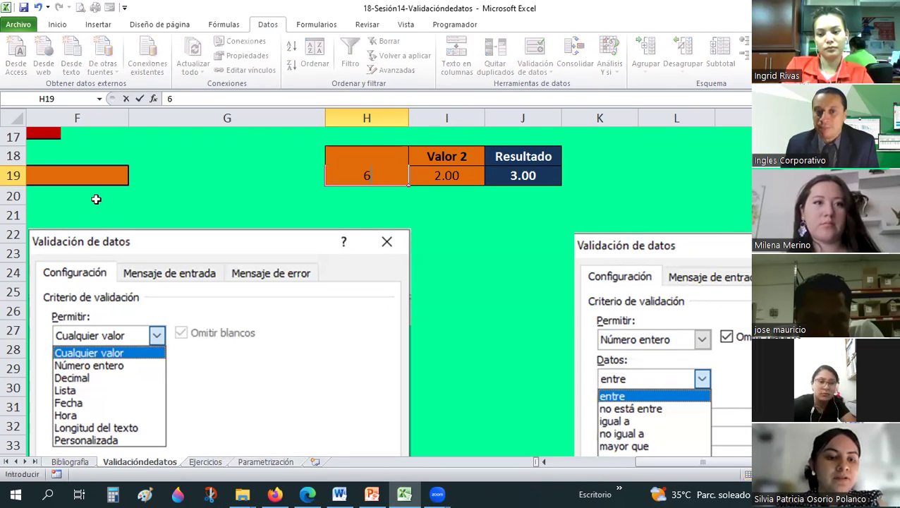
{"action": "key", "text": "Return"}
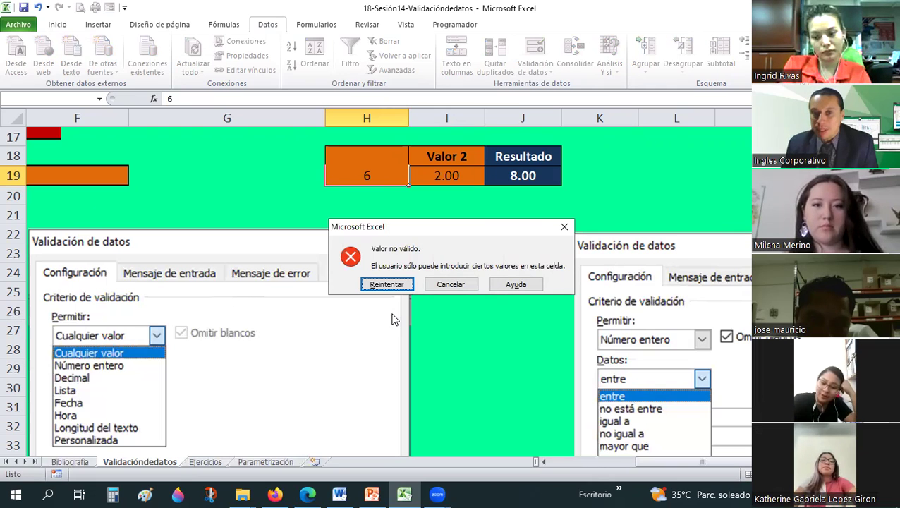
{"action": "left_click", "coordinate": [450, 284]}
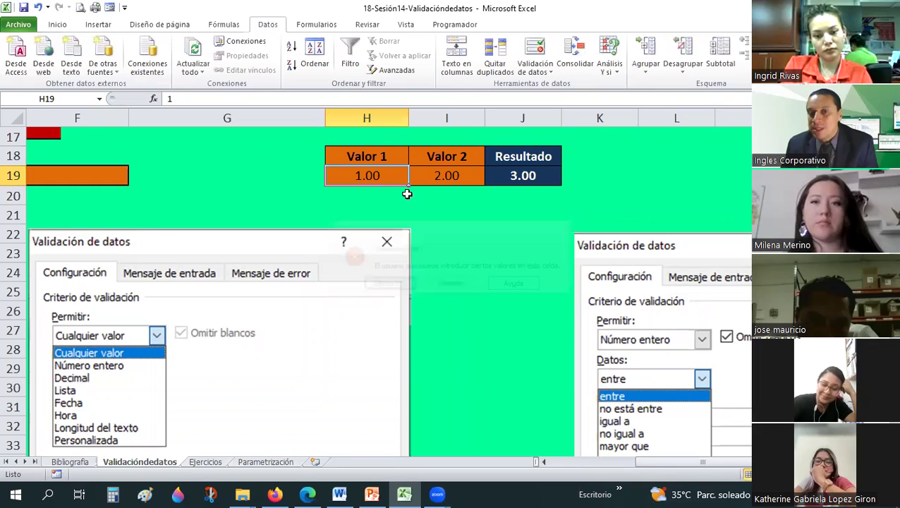
{"action": "key", "text": "shift+Right"}
{"action": "left_click", "coordinate": [535, 49]}
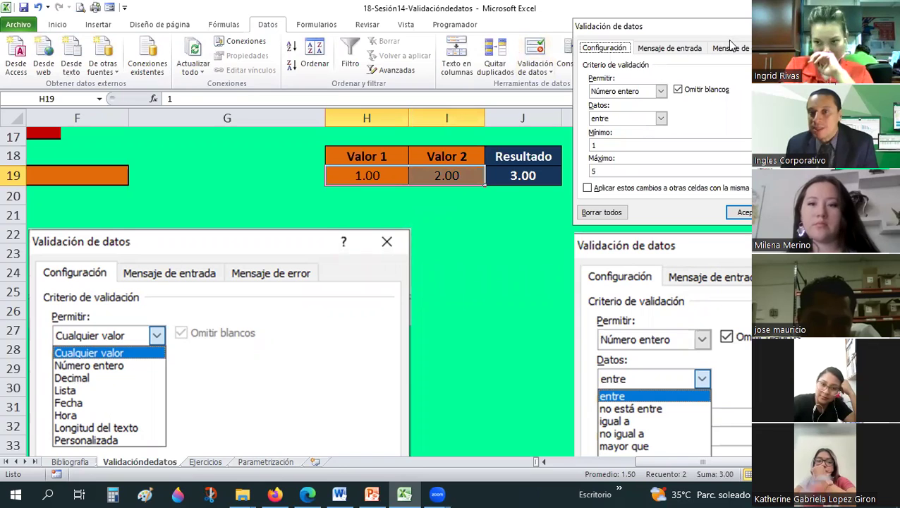
{"action": "left_click", "coordinate": [731, 47]}
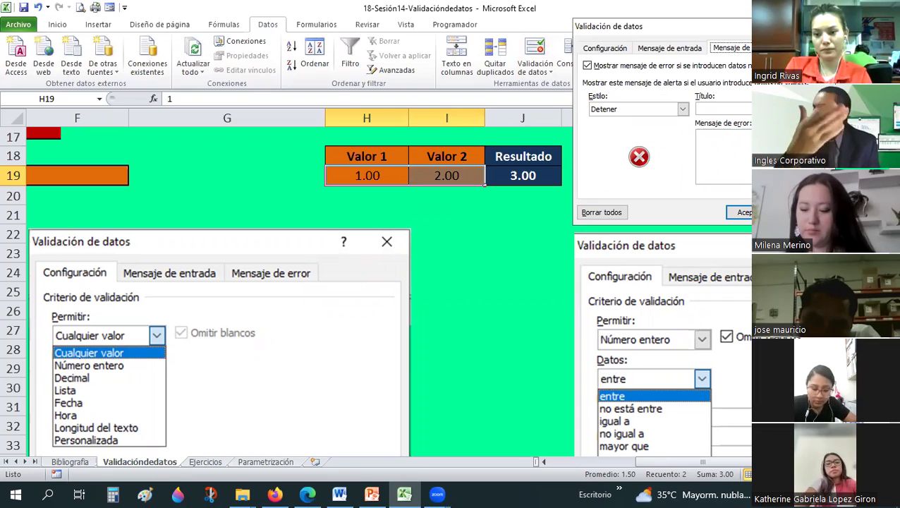
{"action": "left_click", "coordinate": [661, 49]}
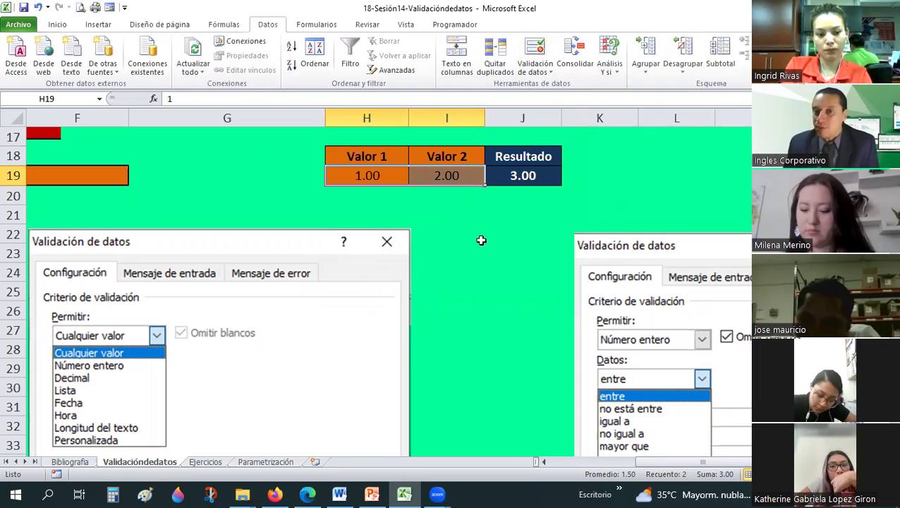
{"action": "left_click", "coordinate": [445, 247]}
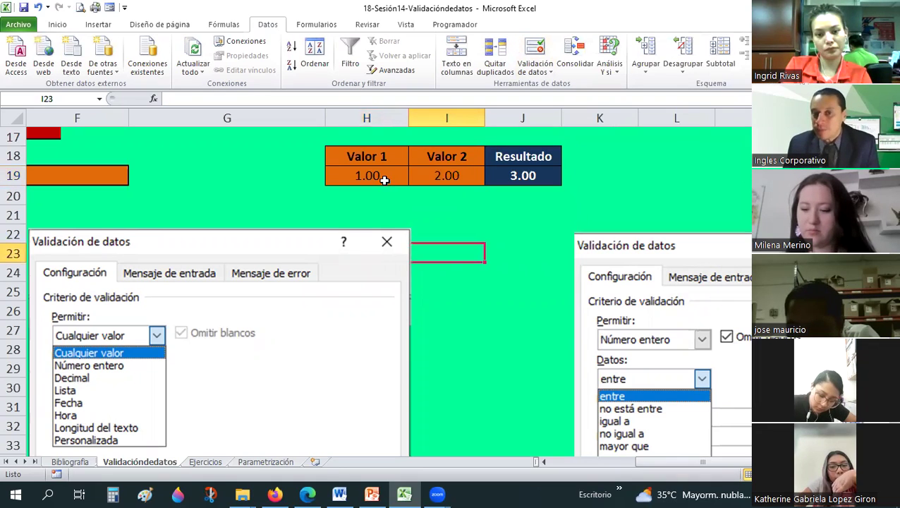
{"action": "left_click", "coordinate": [384, 180]}
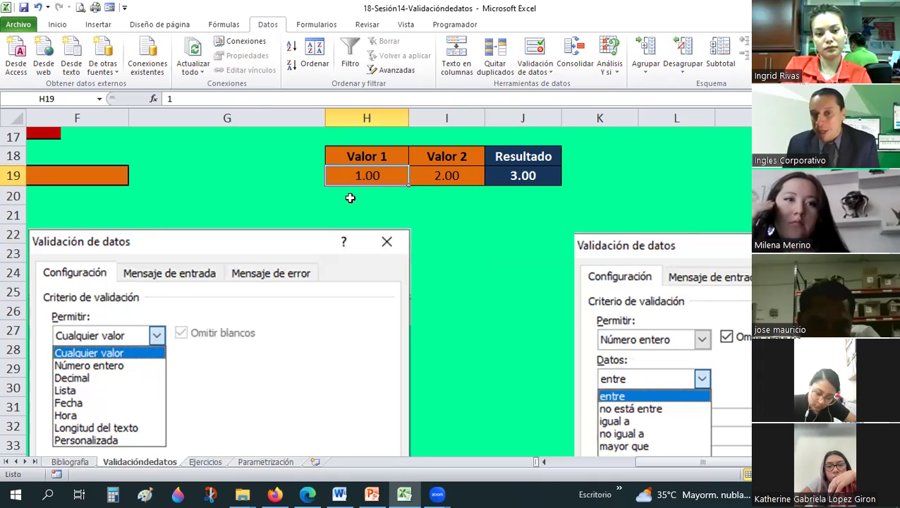
{"action": "key", "text": "Return"}
{"action": "left_click", "coordinate": [358, 176]}
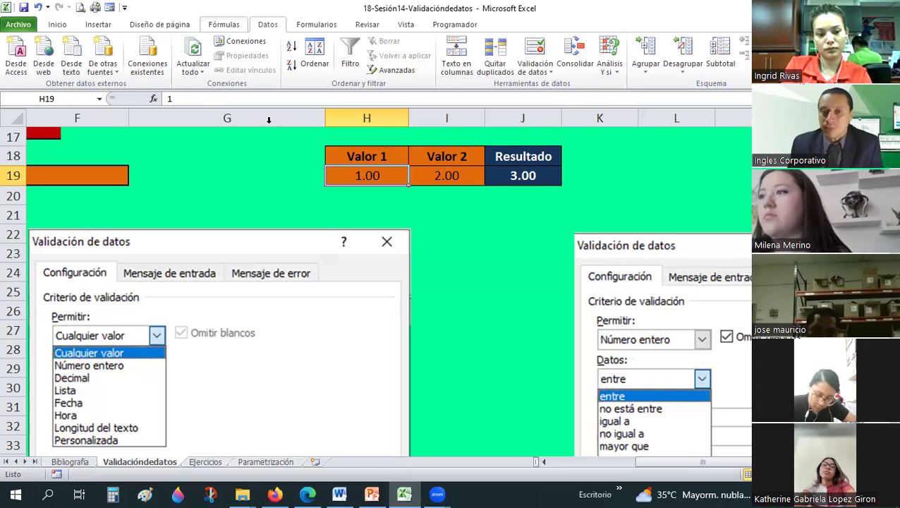
- Give H19:I19 the input message 'Valores de entrada' with text 'Unicamente se permiten ingresos de valores entre'
{"action": "left_click", "coordinate": [444, 178], "text": "shift"}
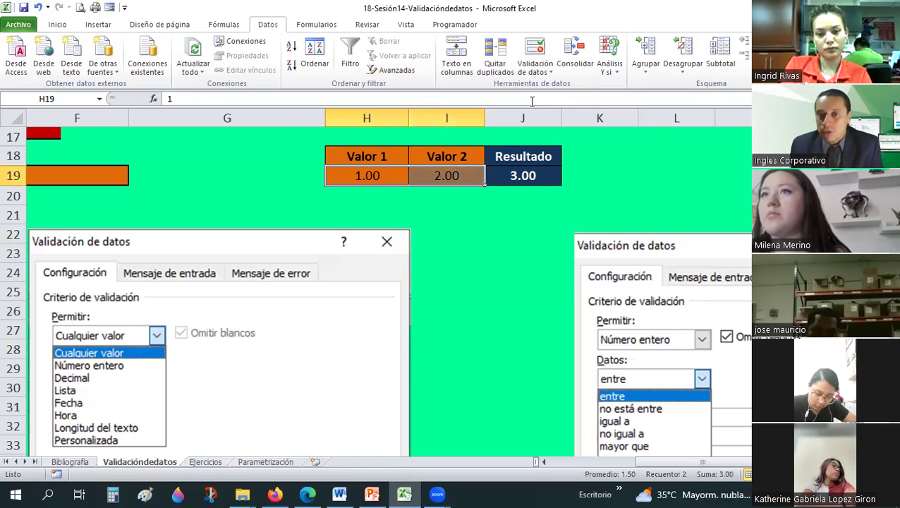
{"action": "left_click", "coordinate": [545, 74]}
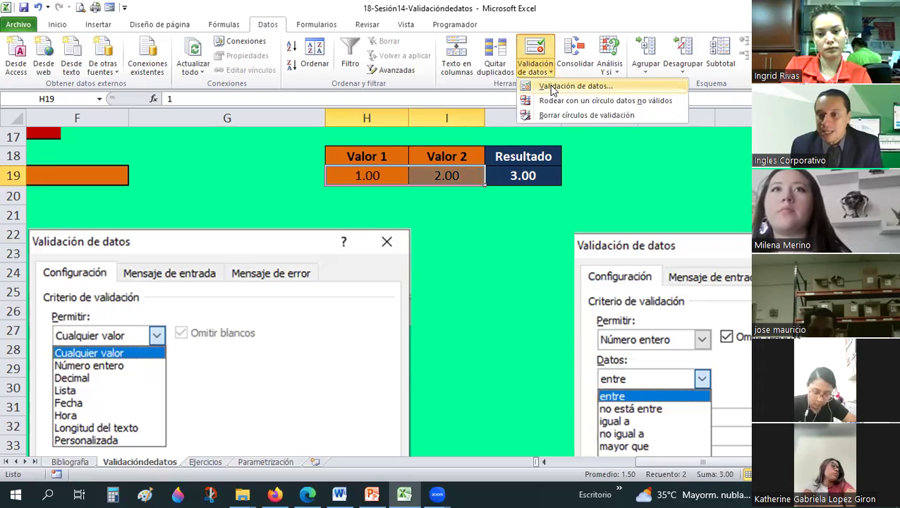
{"action": "left_click", "coordinate": [575, 86]}
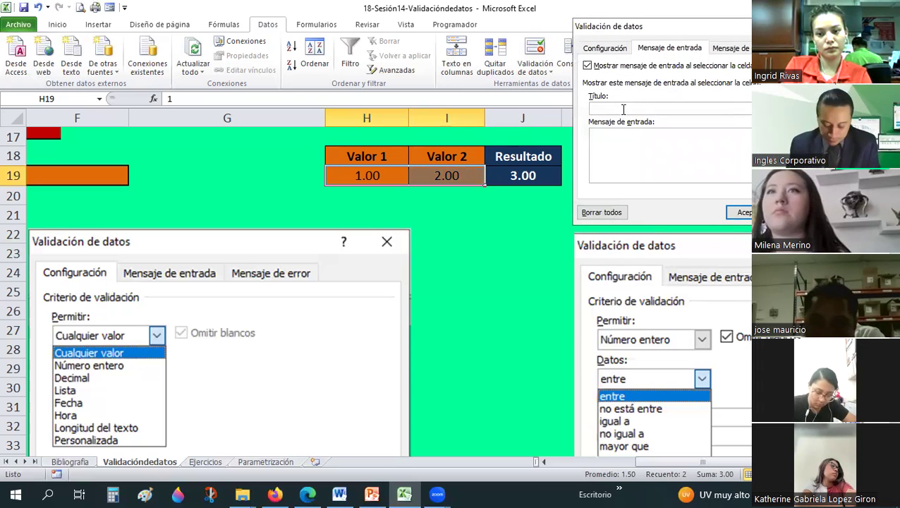
{"action": "type", "text": "Va"}
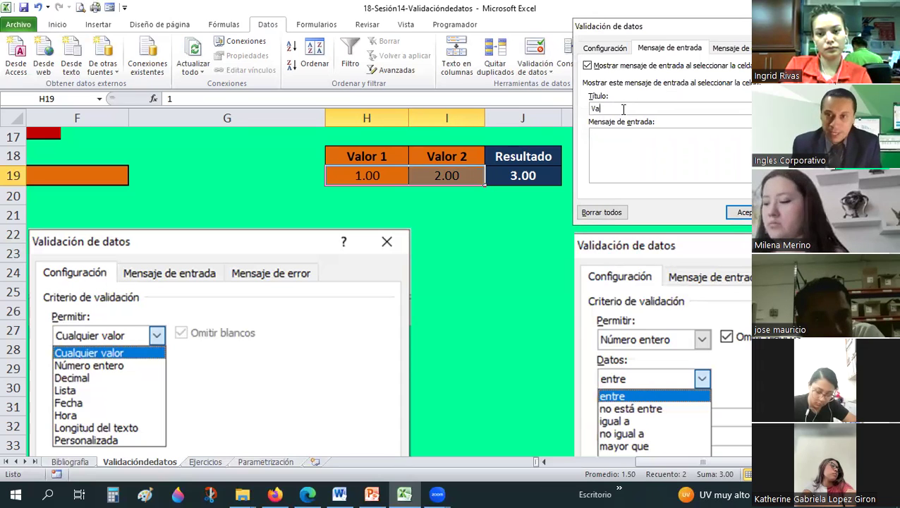
{"action": "type", "text": "lore"}
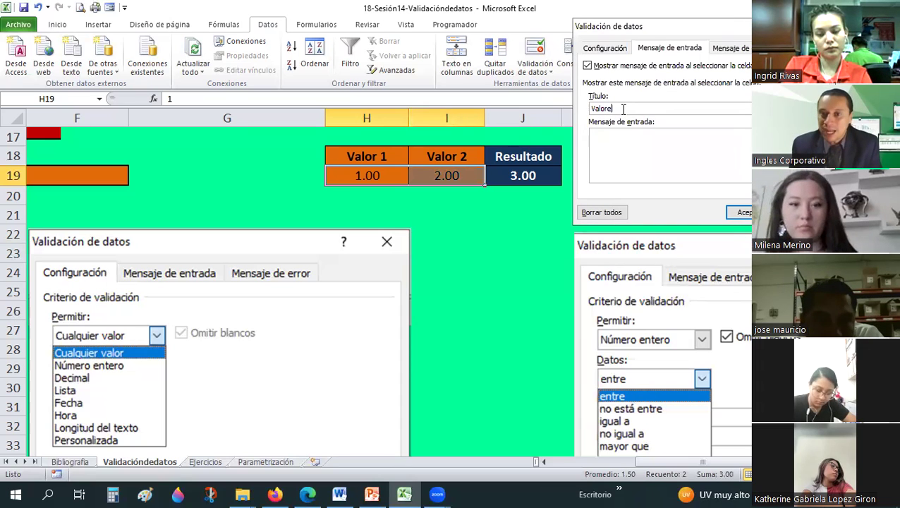
{"action": "type", "text": "s de entrada"}
{"action": "key", "text": "Tab"}
{"action": "type", "text": "nicamente"}
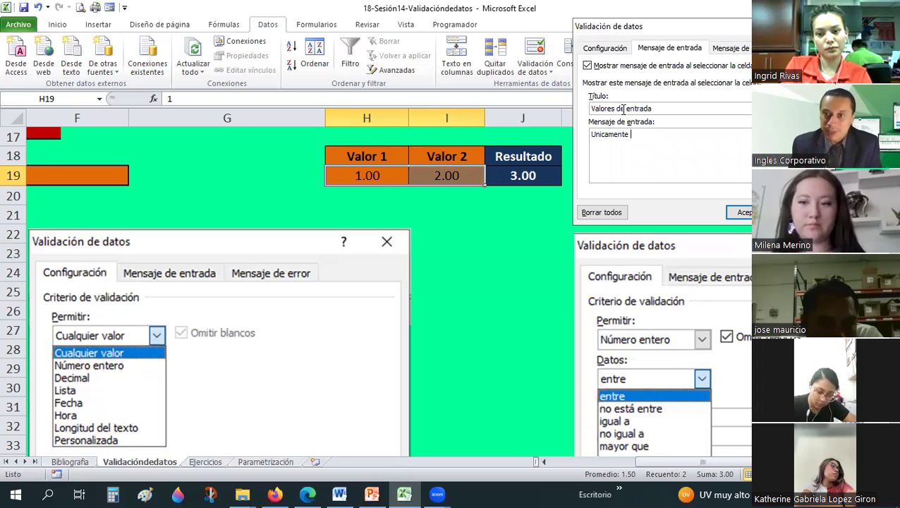
{"action": "type", "text": " se permiten ing"}
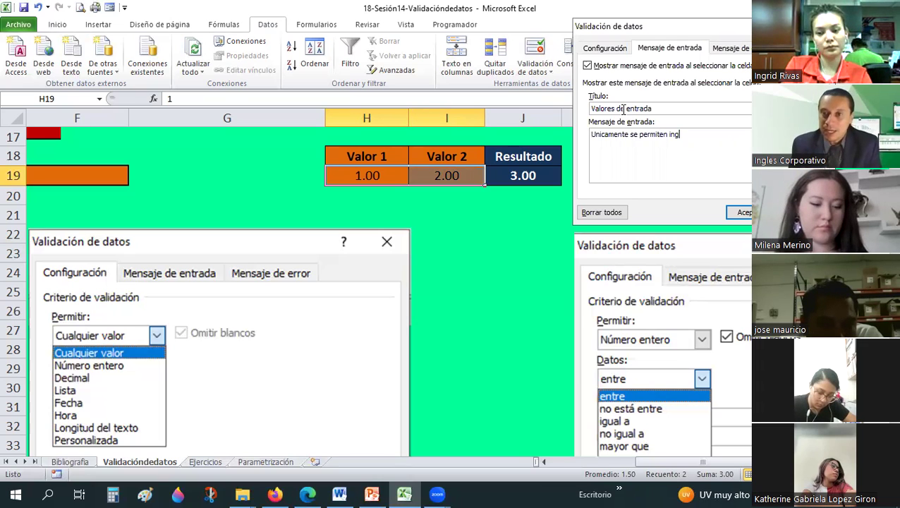
{"action": "type", "text": "resos de valores"}
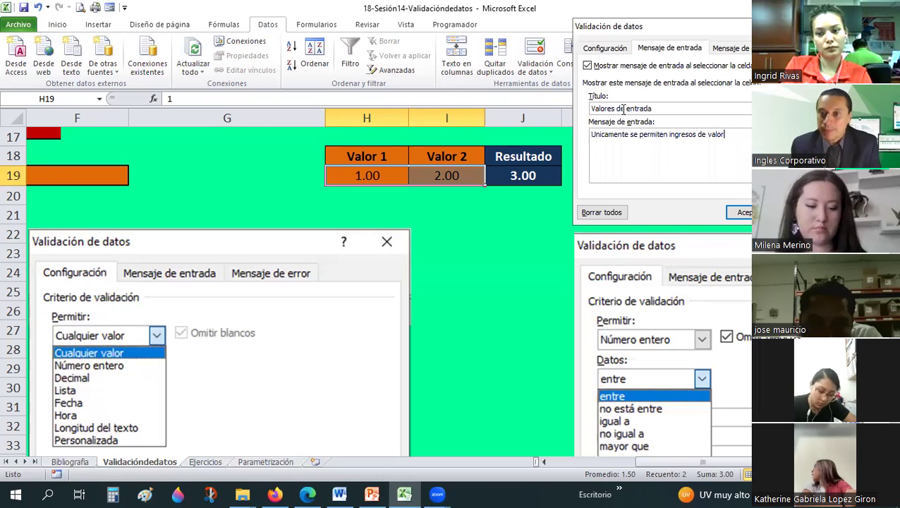
{"action": "type", "text": " entre"}
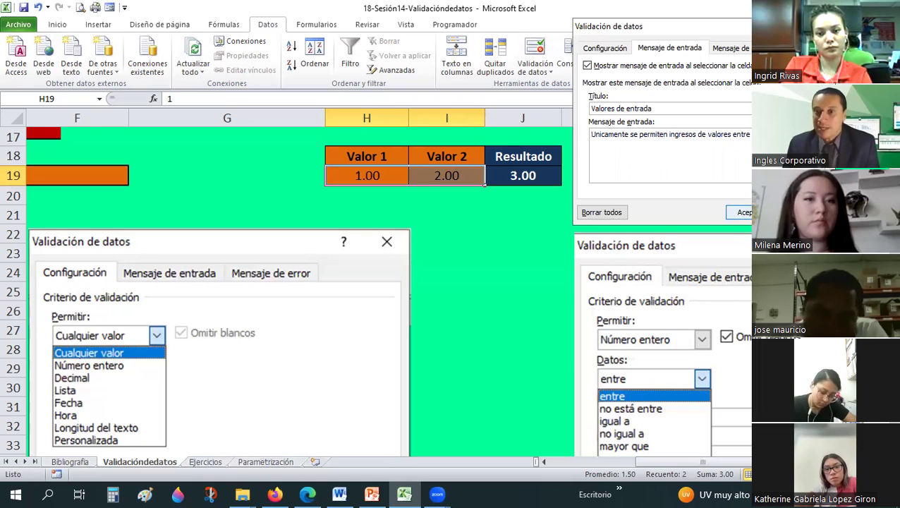
{"action": "left_click", "coordinate": [743, 212]}
- Clear Valor 1 and Valor 2 (H19:I19) so Resultado reads 0.00
{"action": "left_click", "coordinate": [734, 214]}
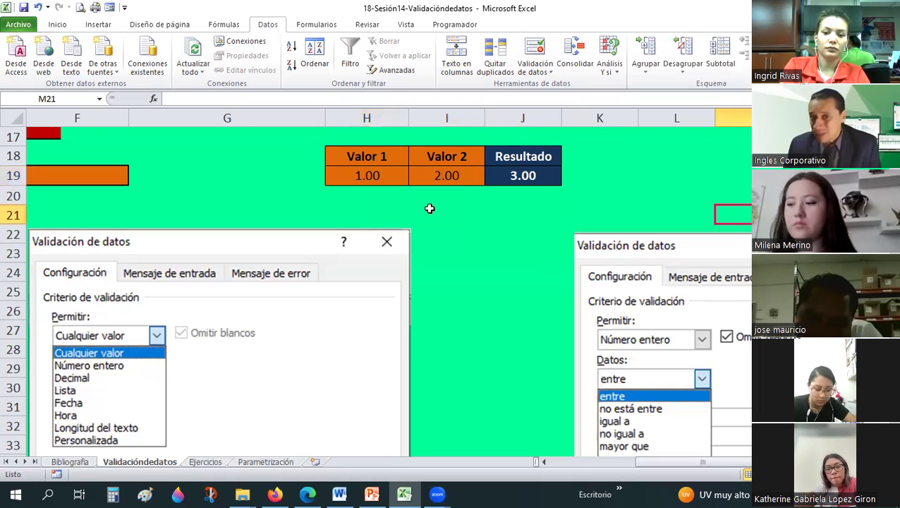
{"action": "left_click", "coordinate": [391, 177]}
{"action": "key", "text": "shift+Right"}
{"action": "key", "text": "Delete"}
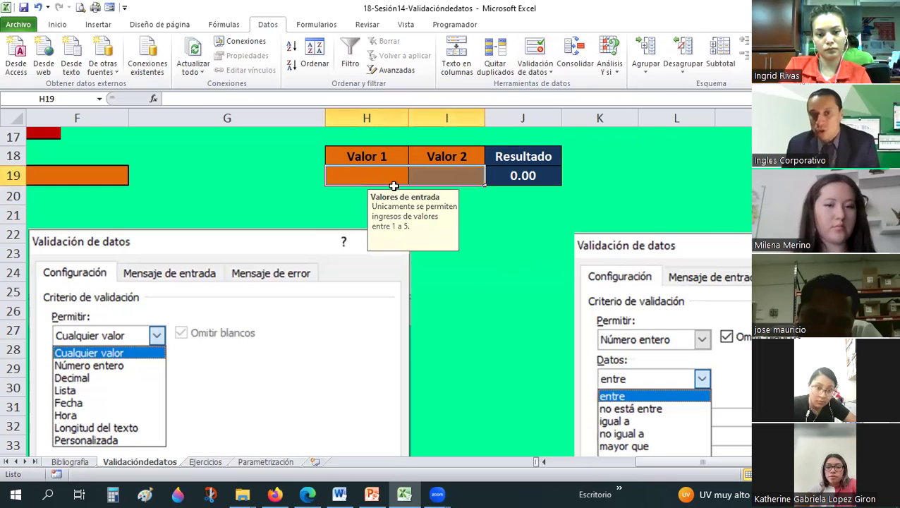
- Select H19 and I19 in turn to check each shows its input message
{"action": "left_click", "coordinate": [387, 179]}
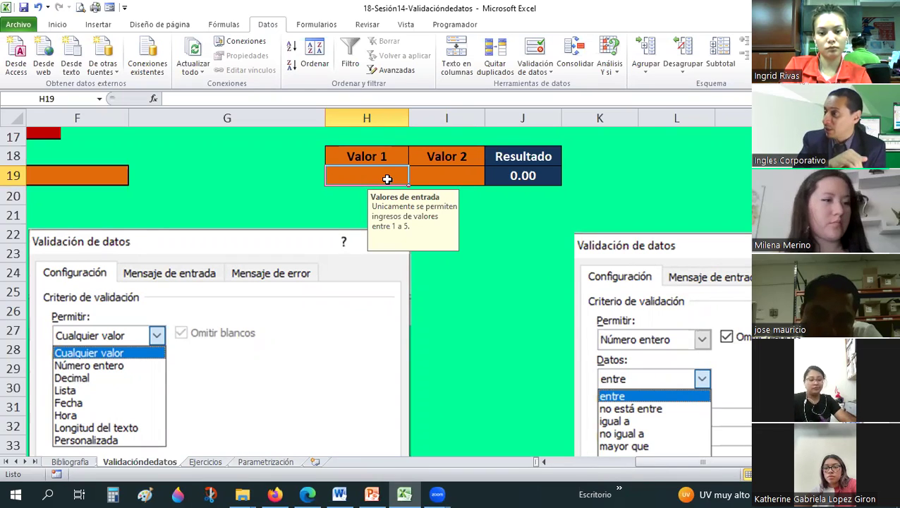
{"action": "left_click", "coordinate": [484, 235]}
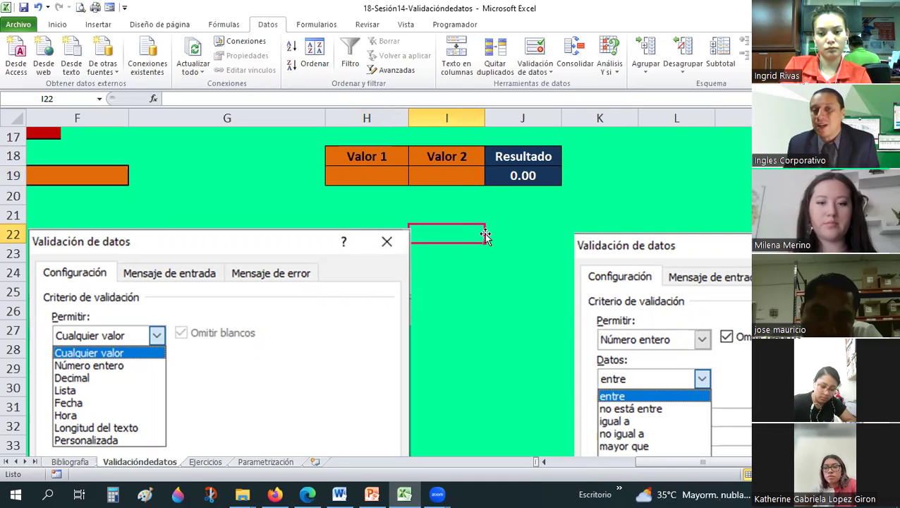
{"action": "left_click", "coordinate": [384, 179]}
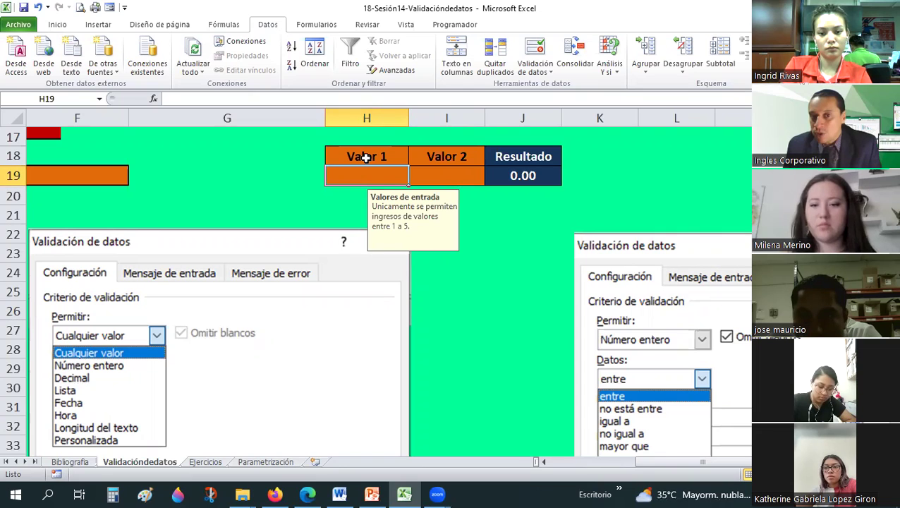
{"action": "left_click", "coordinate": [366, 158]}
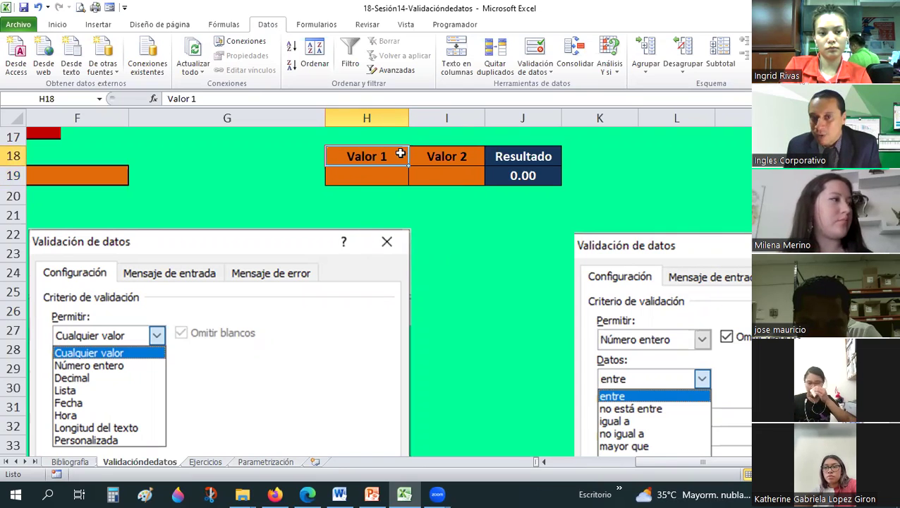
{"action": "left_click", "coordinate": [430, 171], "text": "shift"}
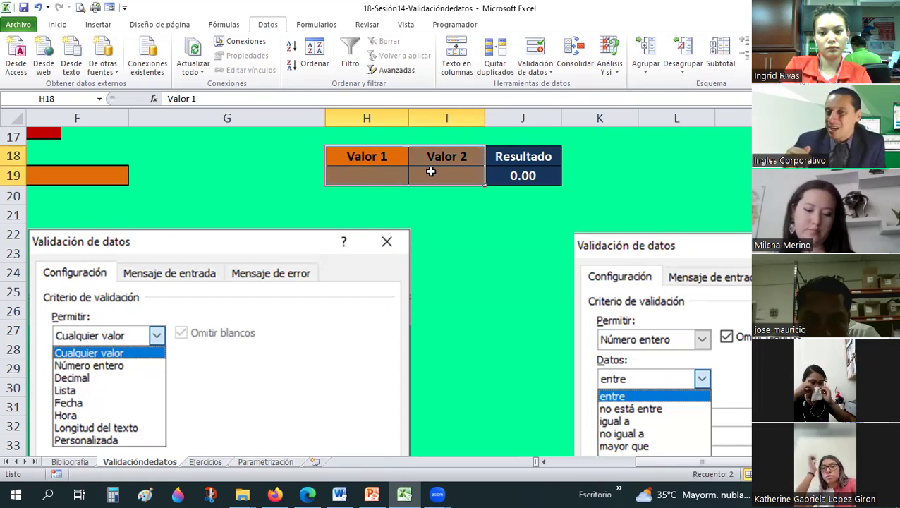
{"action": "left_click", "coordinate": [430, 172]}
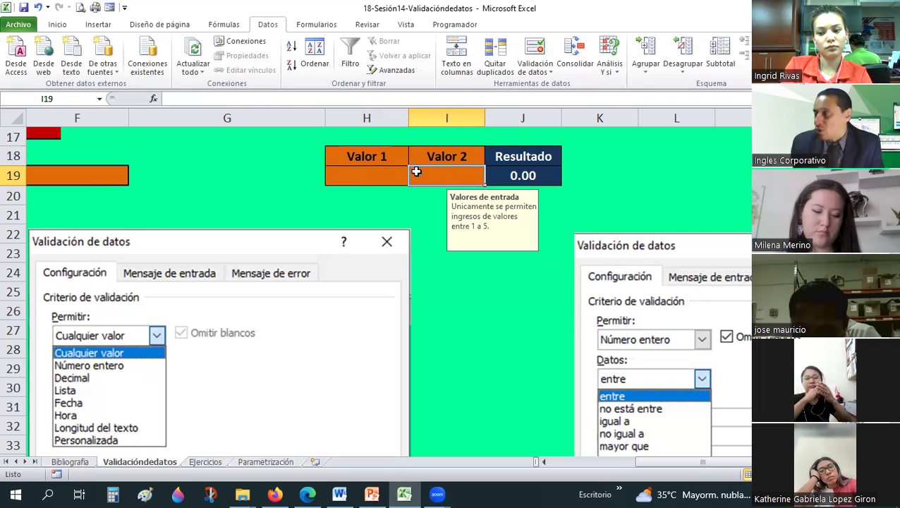
{"action": "left_click", "coordinate": [515, 325]}
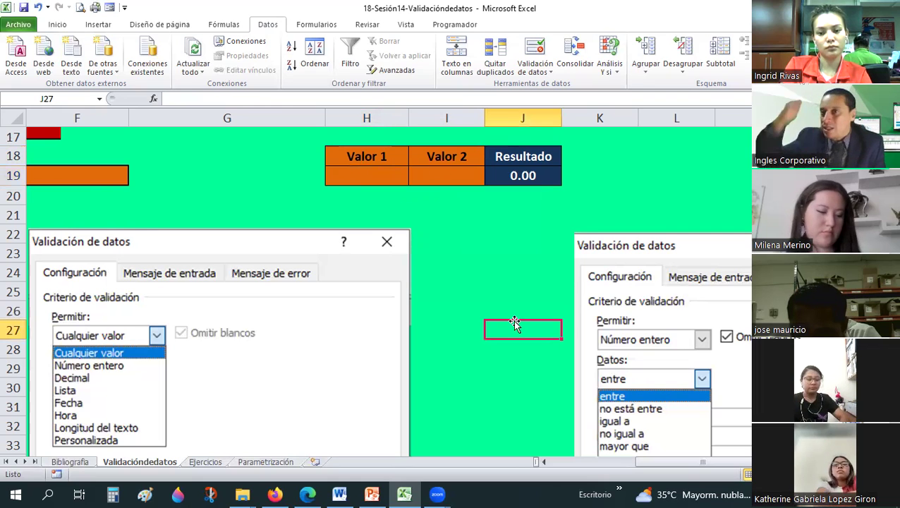
{"action": "scroll", "coordinate": [387, 299], "scroll_direction": "down", "scroll_amount": 7}
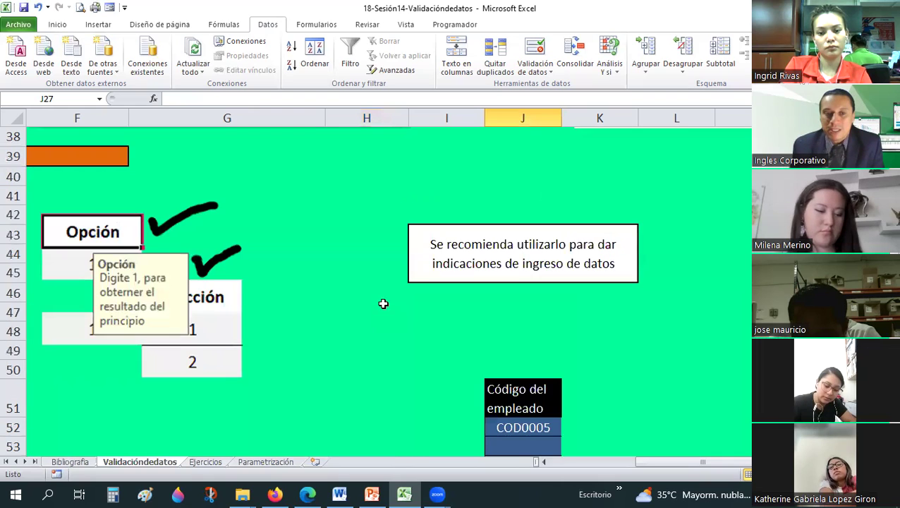
{"action": "scroll", "coordinate": [517, 445], "scroll_direction": "down", "scroll_amount": 11}
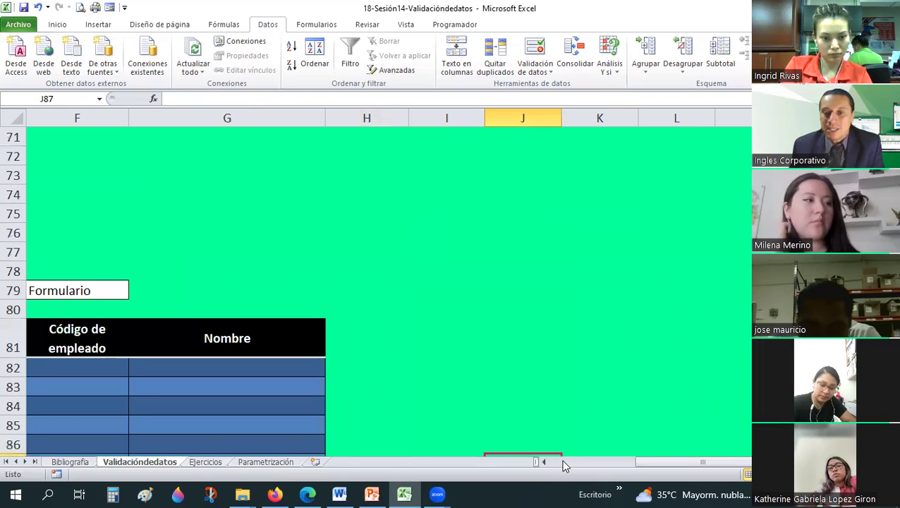
{"action": "scroll", "coordinate": [389, 378], "scroll_direction": "up", "scroll_amount": 2}
{"action": "scroll", "coordinate": [178, 236], "scroll_direction": "left", "scroll_amount": 5}
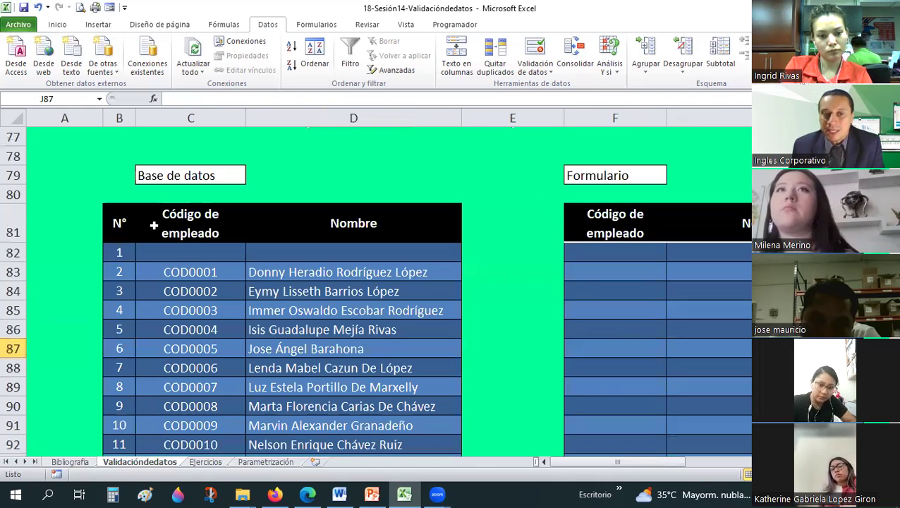
{"action": "left_click_drag", "start_coordinate": [121, 228], "coordinate": [179, 233]}
{"action": "mouse_move", "coordinate": [338, 232]}
{"action": "left_mouse_down"}
{"action": "mouse_move", "coordinate": [351, 255]}
{"action": "mouse_move", "coordinate": [300, 250]}
{"action": "left_mouse_up"}
{"action": "left_click_drag", "start_coordinate": [81, 229], "coordinate": [235, 223]}
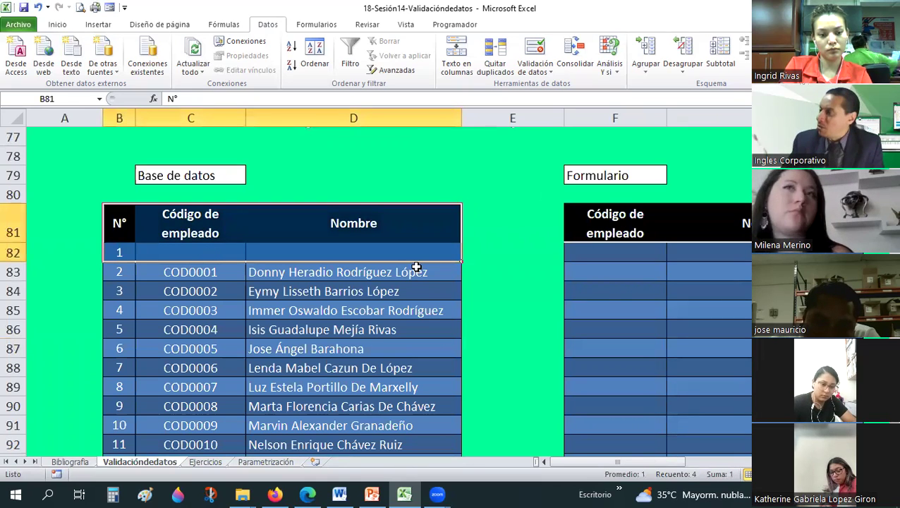
{"action": "scroll", "coordinate": [549, 203], "scroll_direction": "up", "scroll_amount": 10}
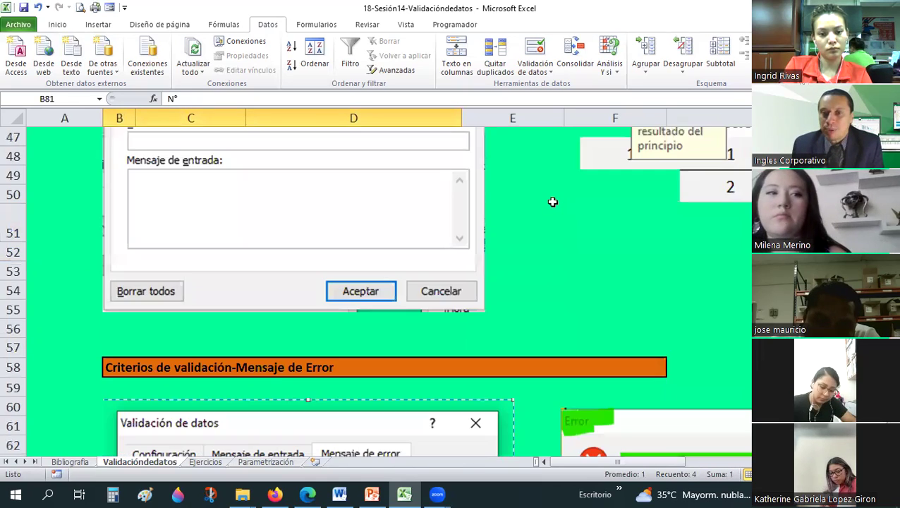
{"action": "scroll", "coordinate": [552, 202], "scroll_direction": "up", "scroll_amount": 7}
{"action": "scroll", "coordinate": [552, 204], "scroll_direction": "up", "scroll_amount": 5}
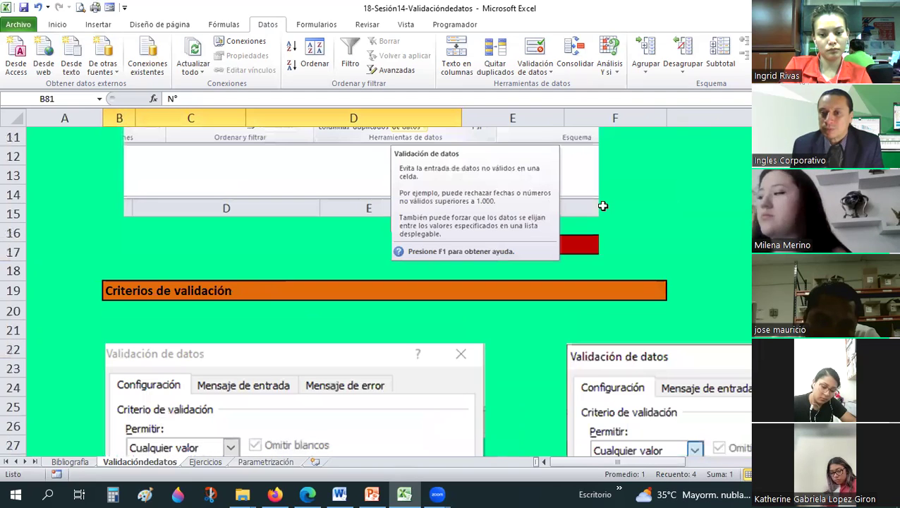
{"action": "scroll", "coordinate": [689, 342], "scroll_direction": "down", "scroll_amount": 1}
{"action": "scroll", "coordinate": [682, 372], "scroll_direction": "up", "scroll_amount": 1}
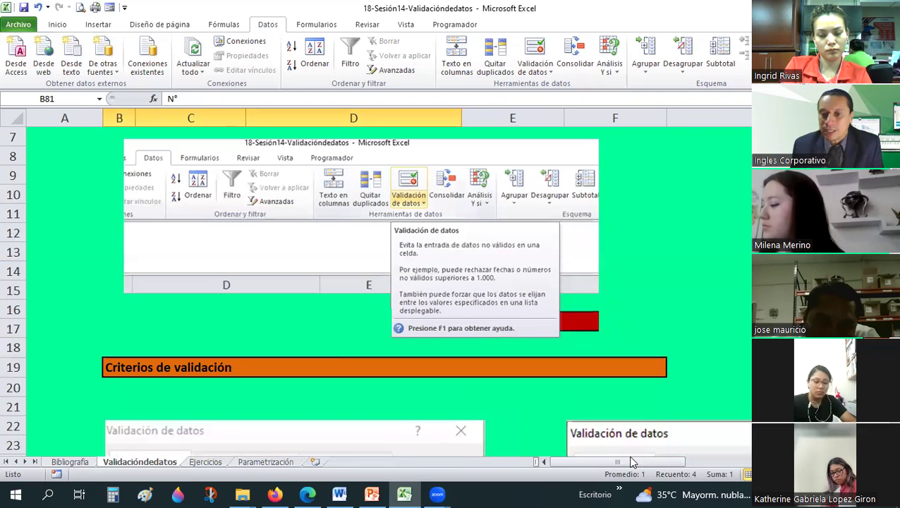
{"action": "scroll", "coordinate": [604, 312], "scroll_direction": "right", "scroll_amount": 2}
{"action": "scroll", "coordinate": [283, 217], "scroll_direction": "down", "scroll_amount": 3}
{"action": "left_click", "coordinate": [272, 218]}
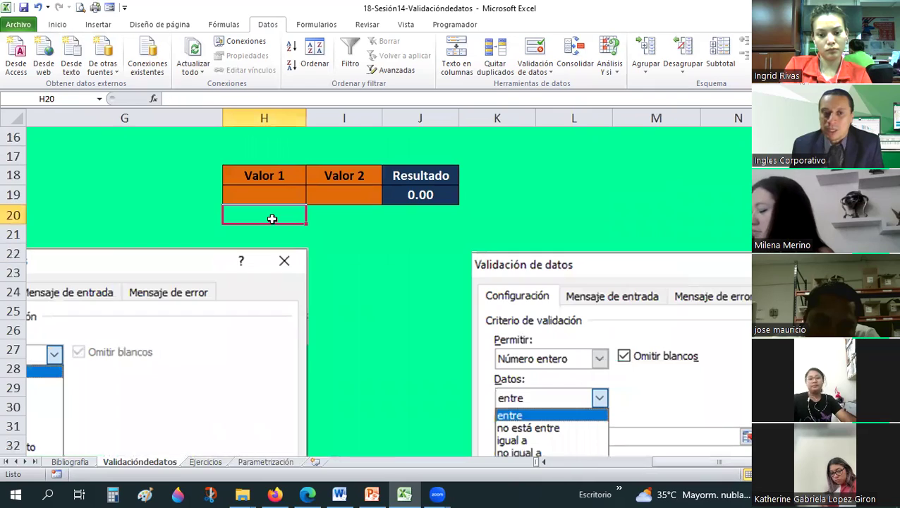
{"action": "key", "text": "Return"}
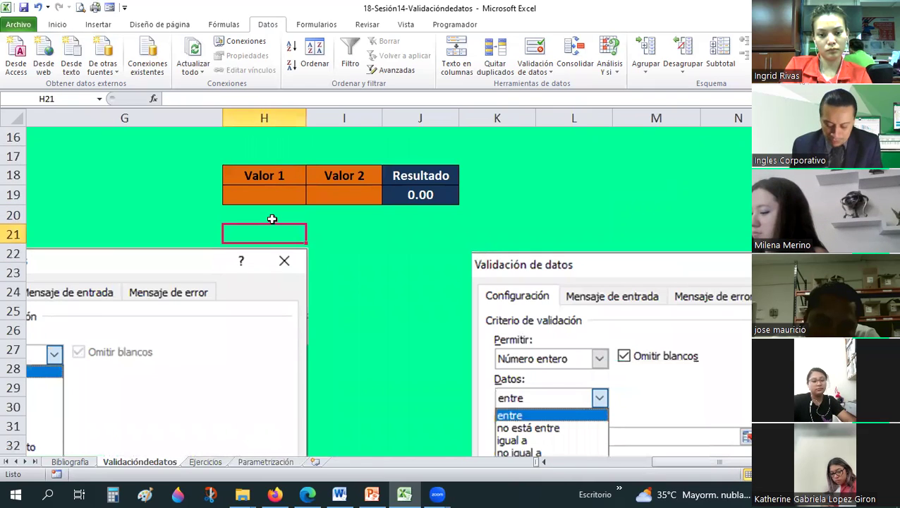
{"action": "type", "text": "Nota:"}
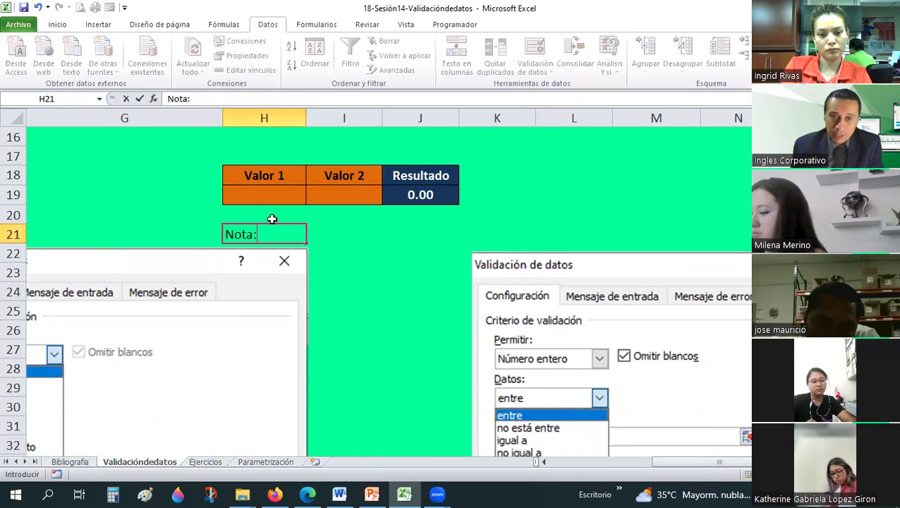
{"action": "key", "text": "Tab"}
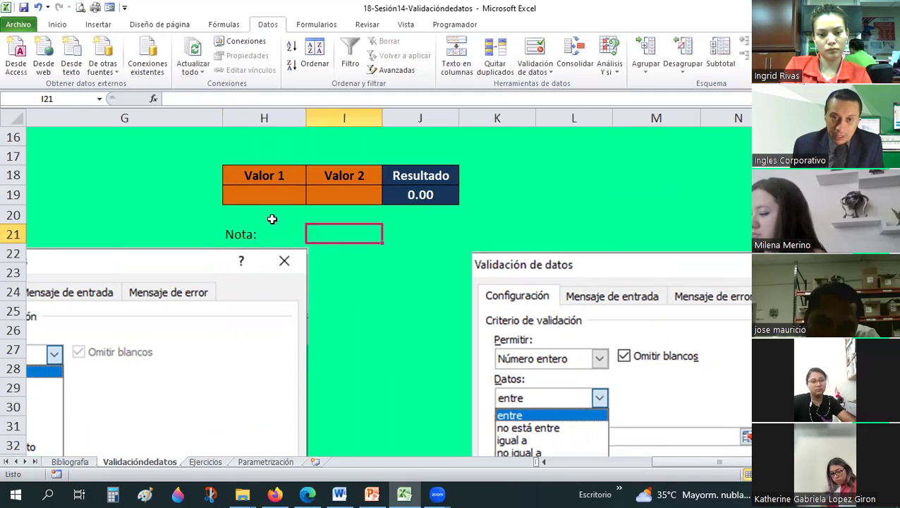
{"action": "type", "text": "mensaje de"}
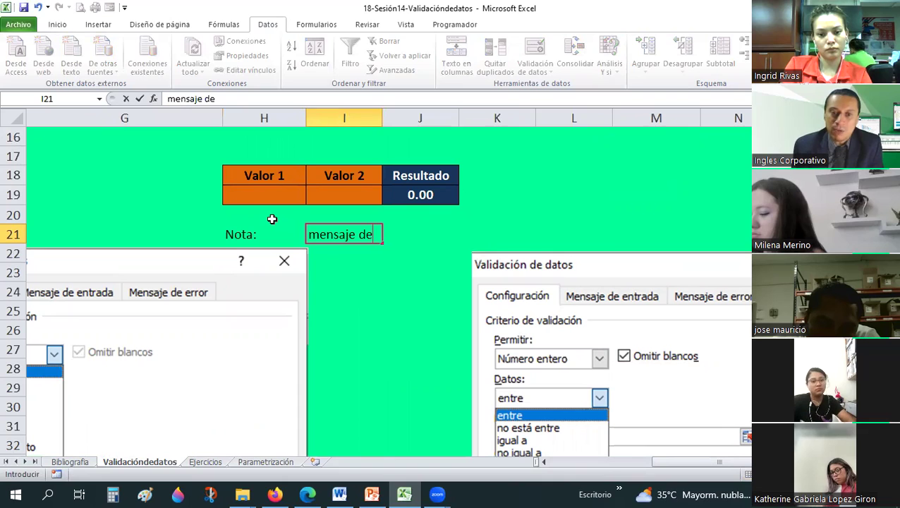
{"action": "key", "text": "BackSpace"}
{"action": "key", "text": "BackSpace"}
{"action": "key", "text": "BackSpace"}
{"action": "type", "text": "Mensaje "}
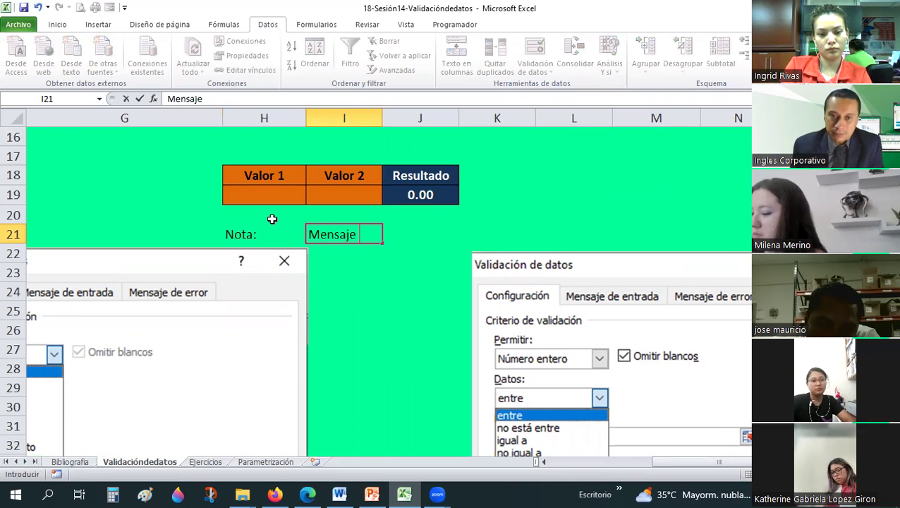
{"action": "type", "text": "Instrucc"}
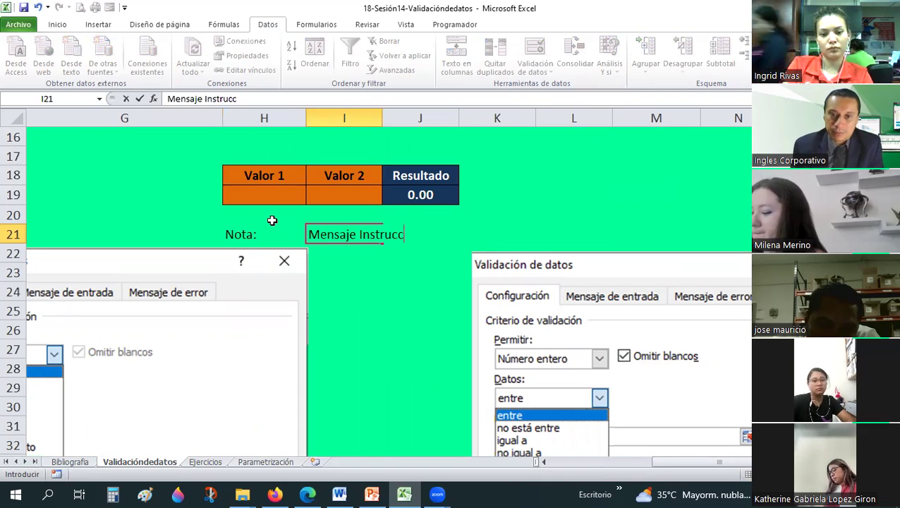
{"action": "type", "text": "t"}
{"action": "type", "text": "ivo"}
{"action": "key", "text": "Return"}
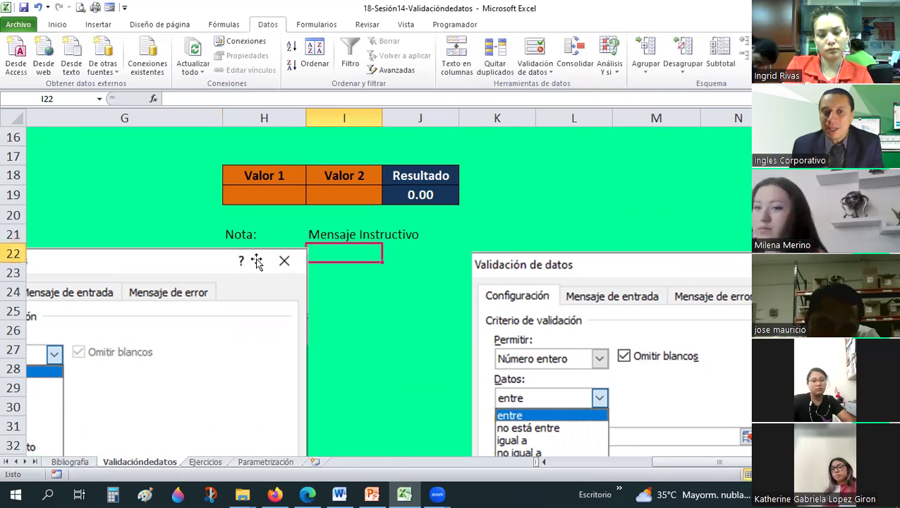
{"action": "left_click", "coordinate": [249, 239]}
{"action": "left_click", "coordinate": [58, 24]}
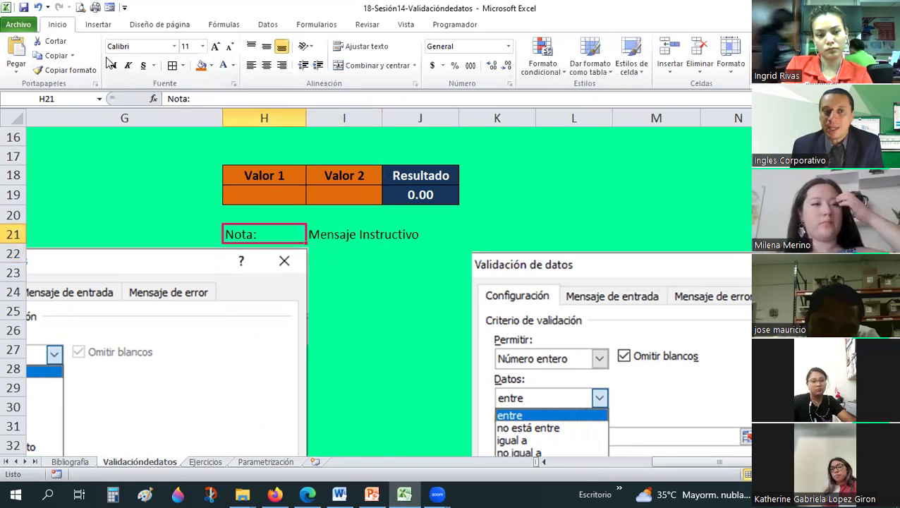
{"action": "left_click", "coordinate": [113, 66]}
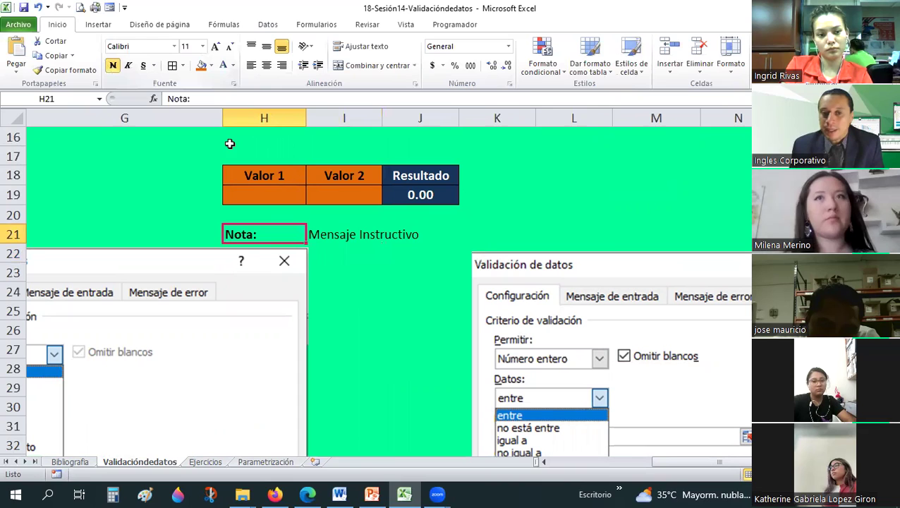
{"action": "left_click", "coordinate": [354, 233]}
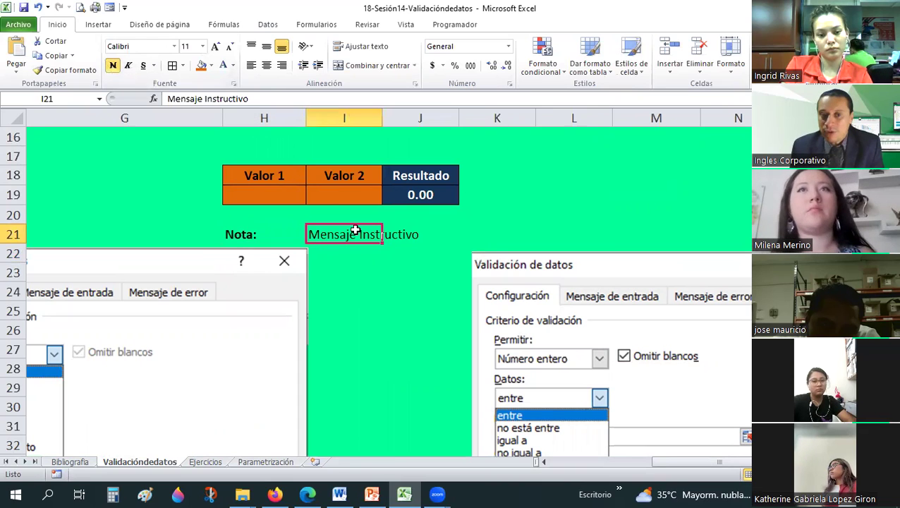
{"action": "left_click", "coordinate": [291, 181]}
{"action": "left_click", "coordinate": [291, 196]}
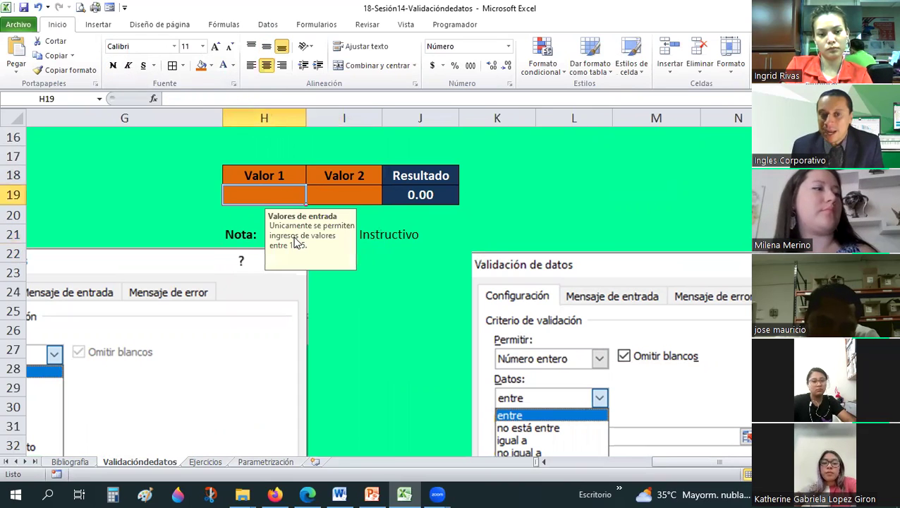
{"action": "left_click", "coordinate": [407, 232]}
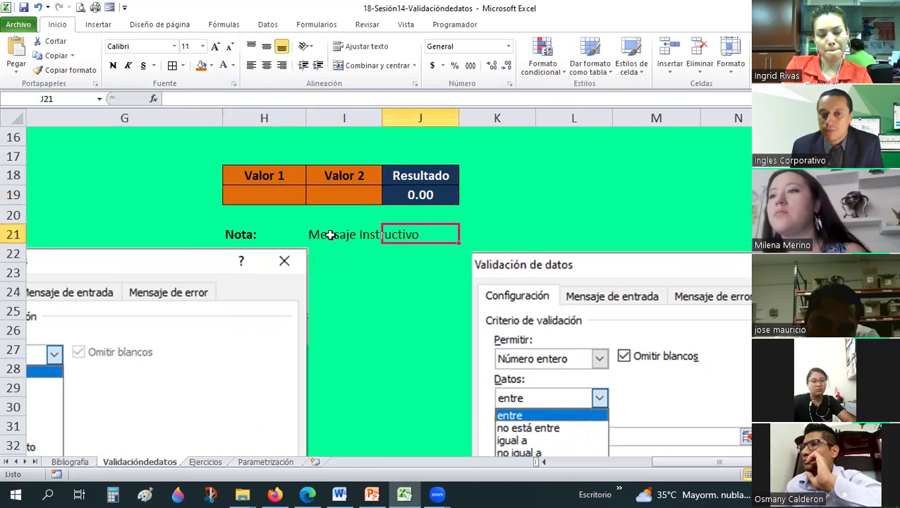
{"action": "key", "text": "Left"}
{"action": "left_click", "coordinate": [261, 194]}
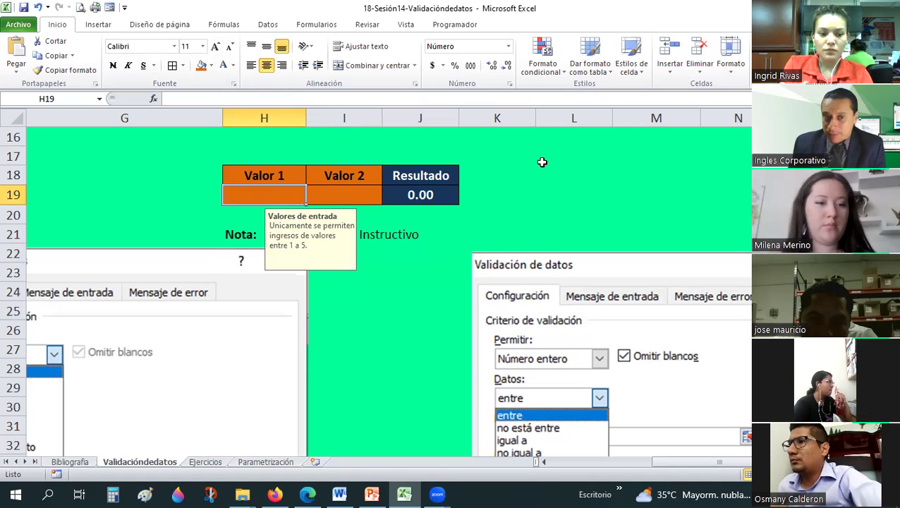
- Change the validation on H19:I19 to allow decimal values instead of whole numbers
{"action": "left_click_drag", "start_coordinate": [250, 196], "coordinate": [348, 200]}
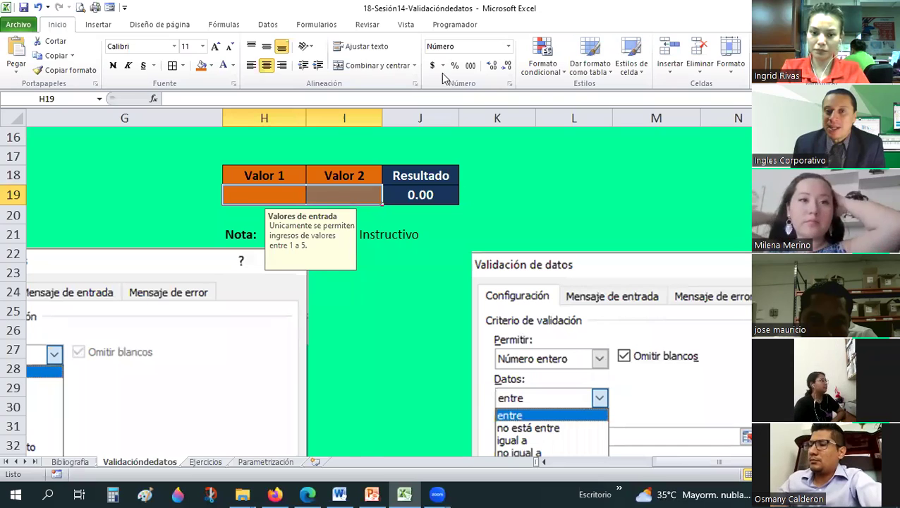
{"action": "left_click", "coordinate": [268, 24]}
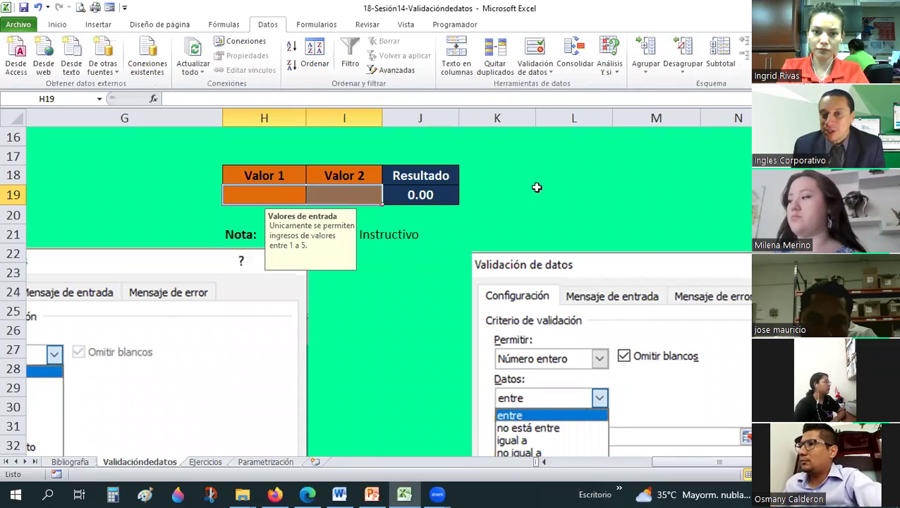
{"action": "left_click", "coordinate": [542, 70]}
{"action": "left_click", "coordinate": [543, 84]}
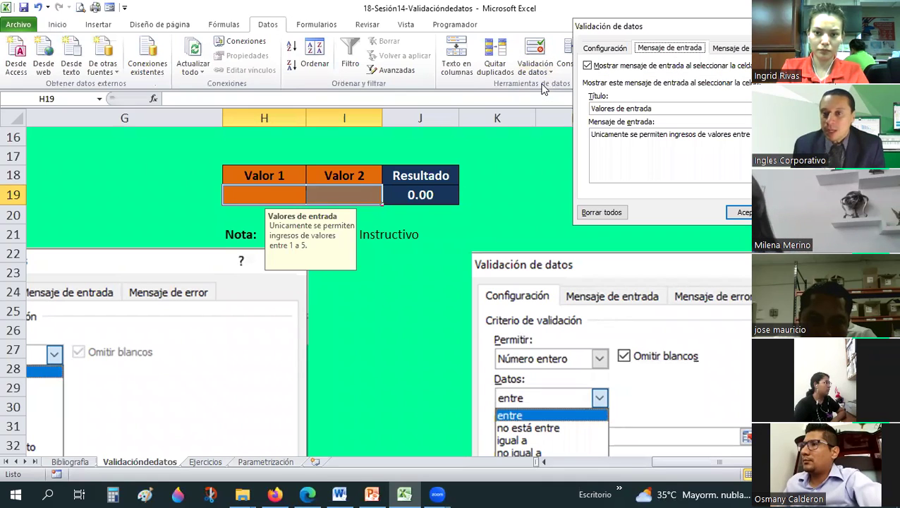
{"action": "left_click", "coordinate": [605, 48]}
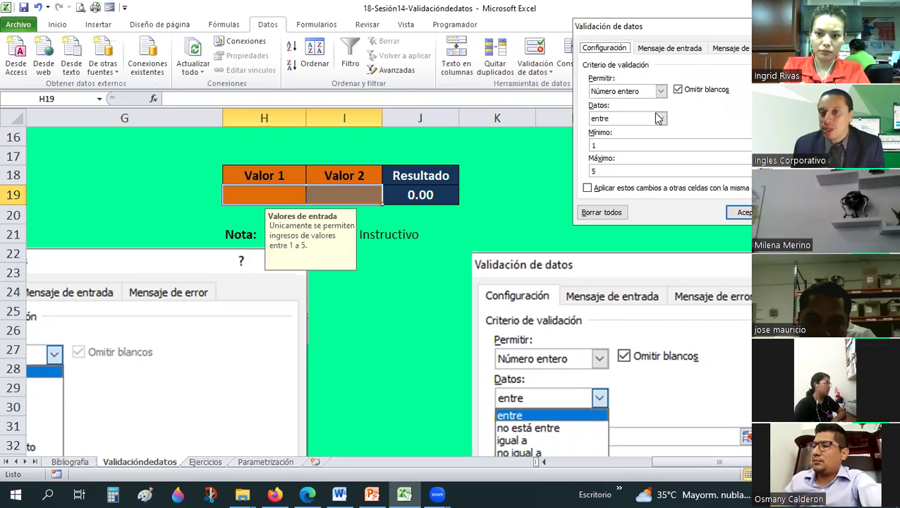
{"action": "left_click", "coordinate": [657, 91]}
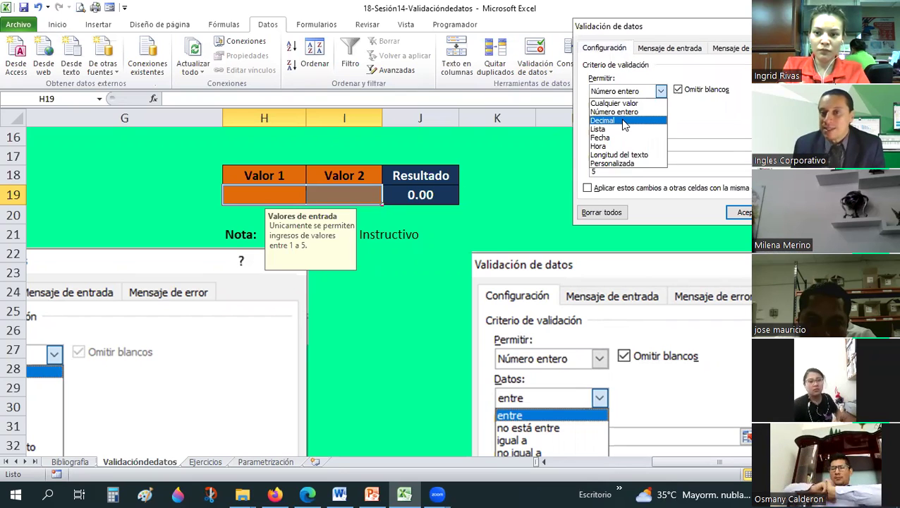
{"action": "left_click", "coordinate": [622, 121]}
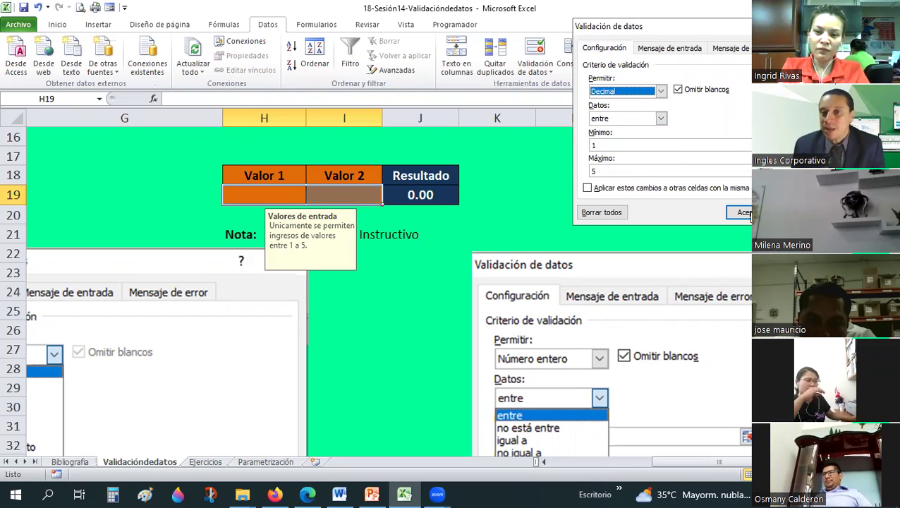
- Extend the input message to say decimal numbers within the range are allowed, then apply
{"action": "left_click", "coordinate": [654, 48]}
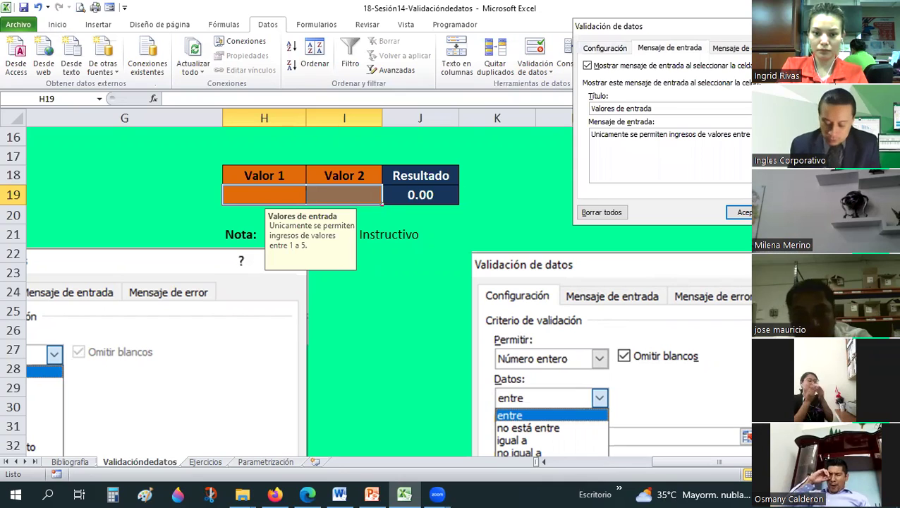
{"action": "type", "text": "números decimales "}
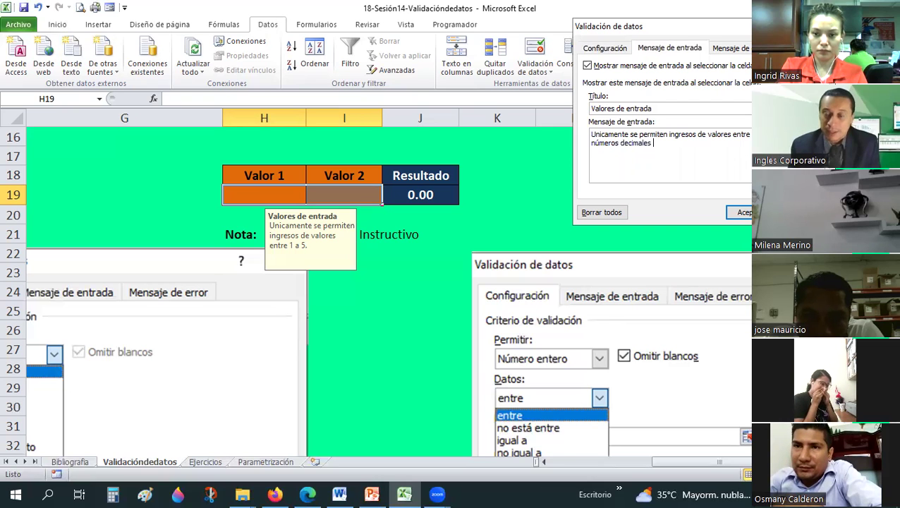
{"action": "type", "text": "dentro"}
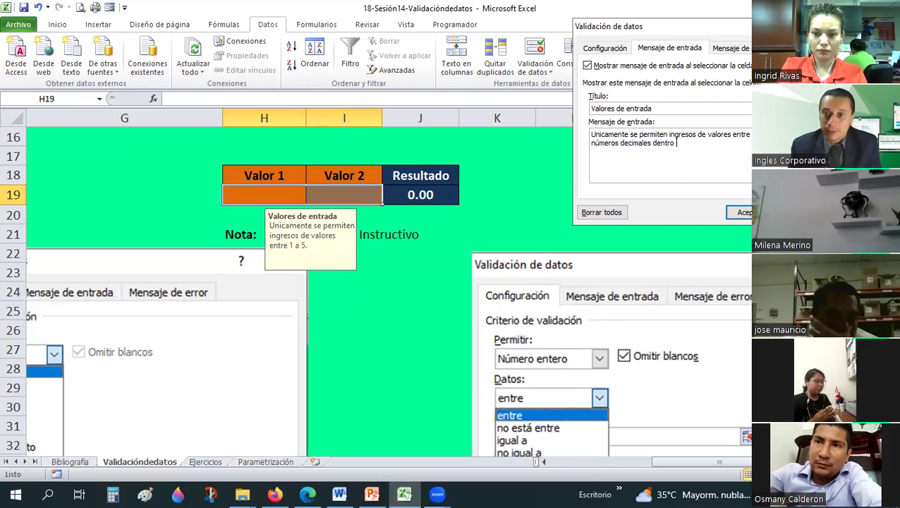
{"action": "key", "text": "BackSpace"}
{"action": "key", "text": "BackSpace"}
{"action": "key", "text": "BackSpace"}
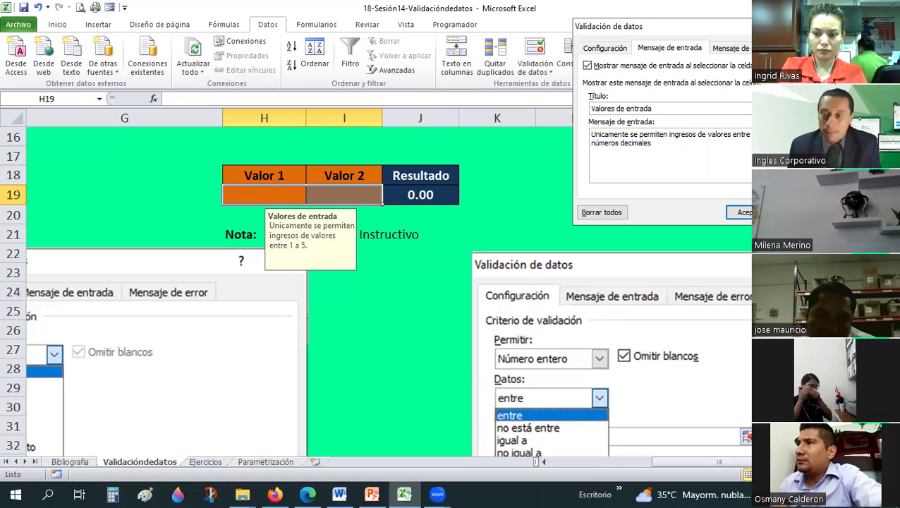
{"action": "type", "text": "inclus"}
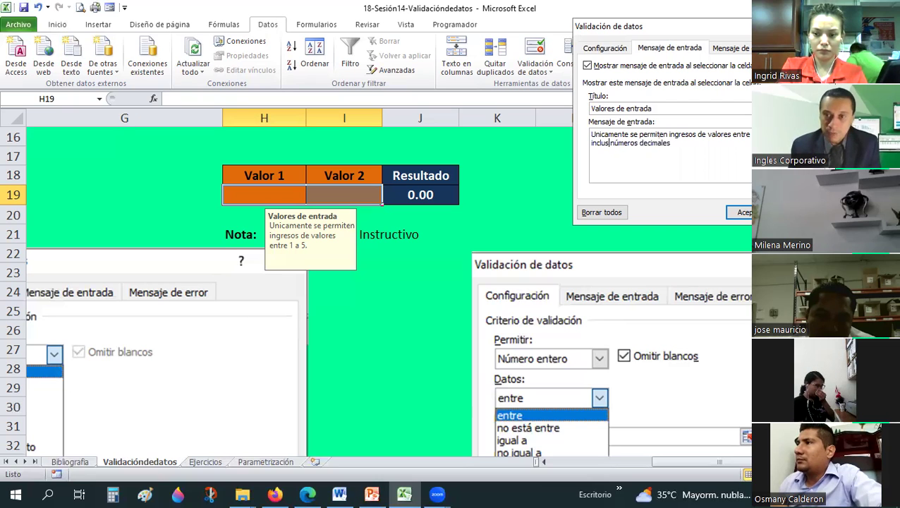
{"action": "type", "text": "ive"}
{"action": "key", "text": "End"}
{"action": "type", "text": "dent"}
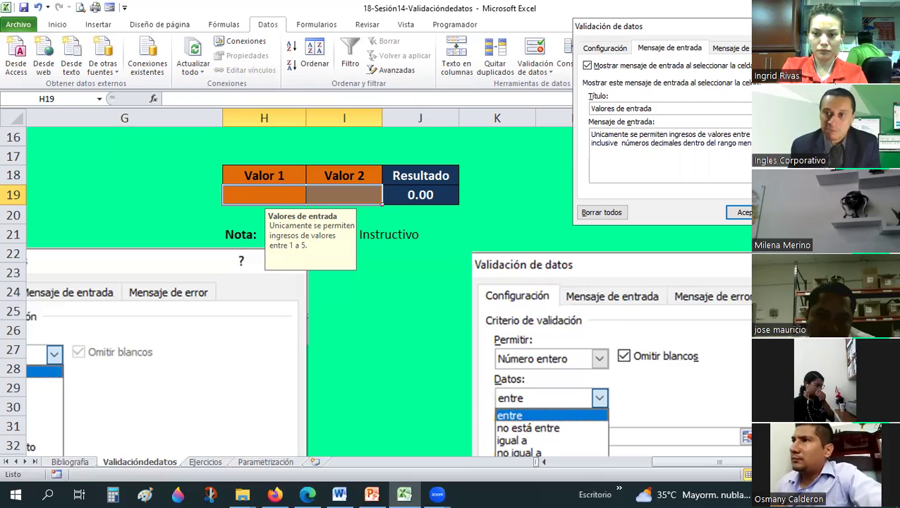
{"action": "left_click", "coordinate": [728, 215]}
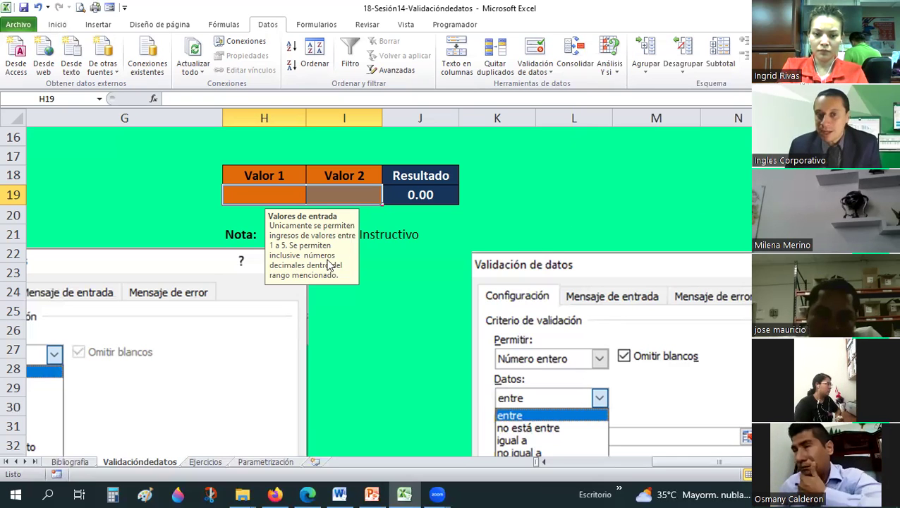
{"action": "left_click", "coordinate": [264, 199]}
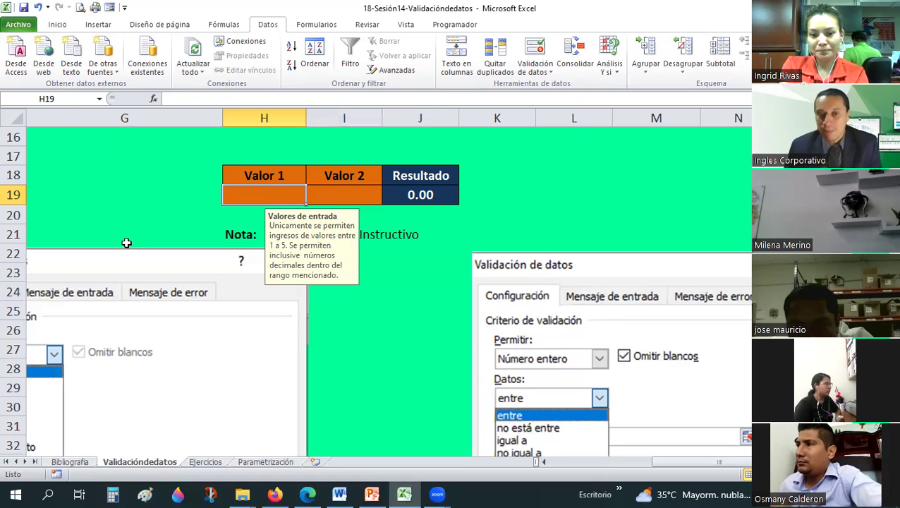
{"action": "type", "text": "0.5"}
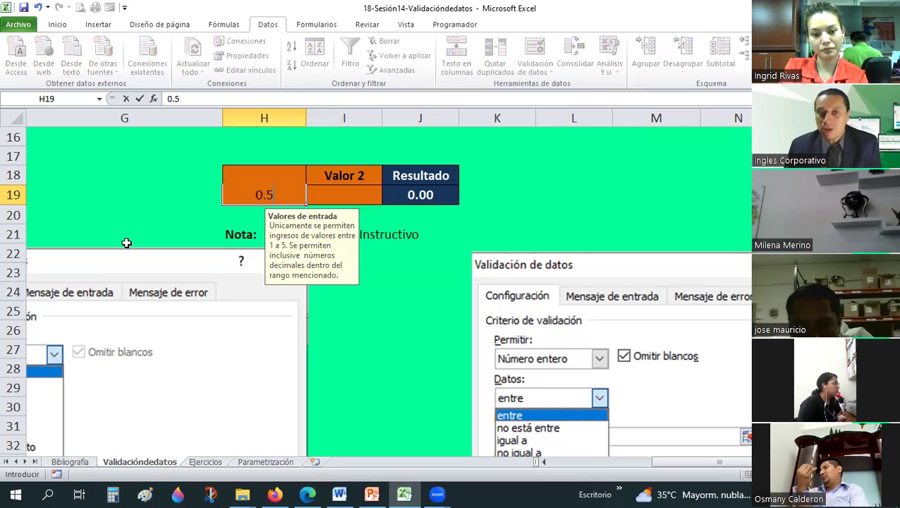
{"action": "key", "text": "Return"}
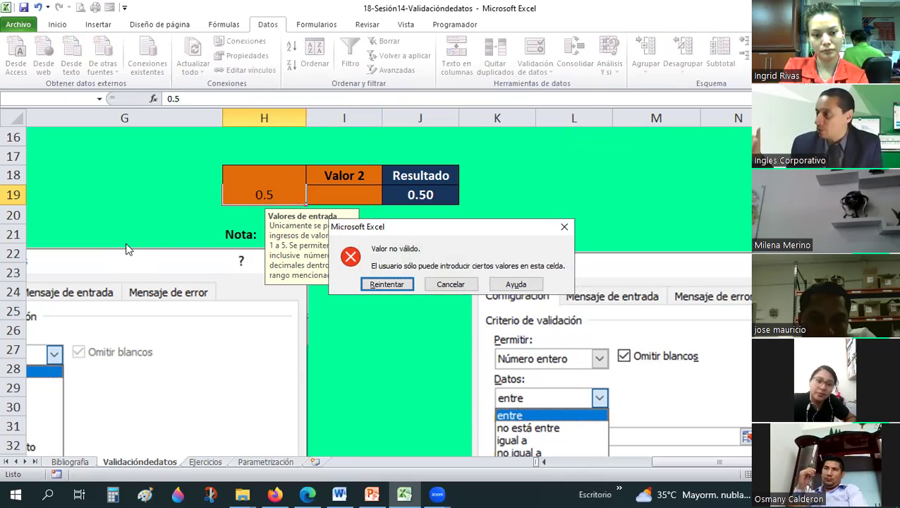
{"action": "key", "text": "Escape"}
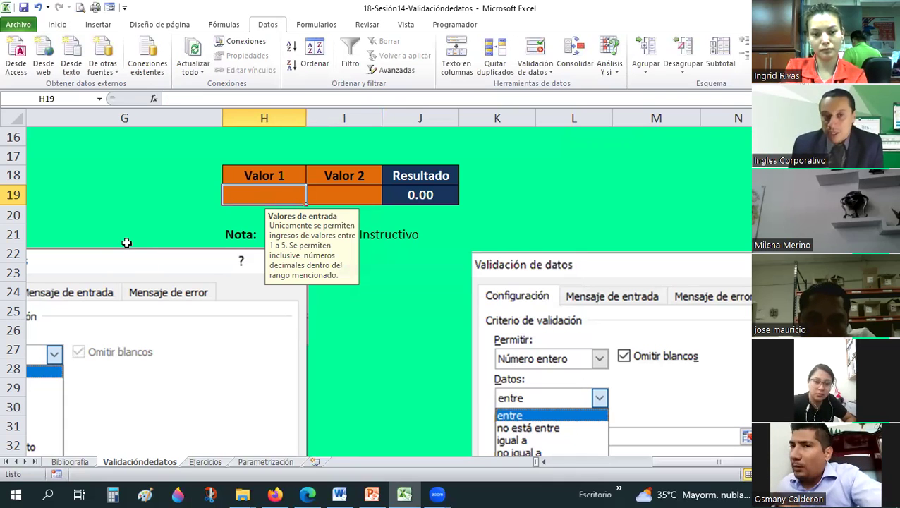
{"action": "type", "text": "1.5"}
{"action": "key", "text": "Return"}
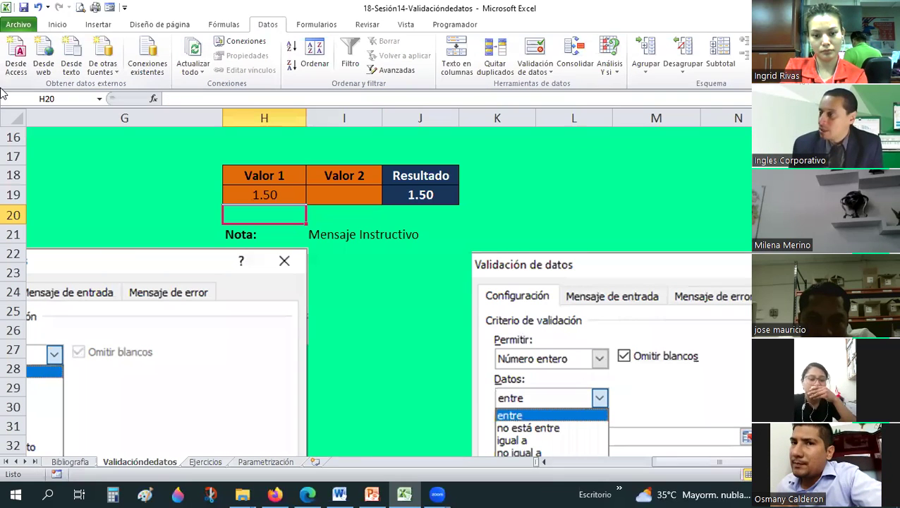
{"action": "key", "text": "Up"}
{"action": "key", "text": "Right"}
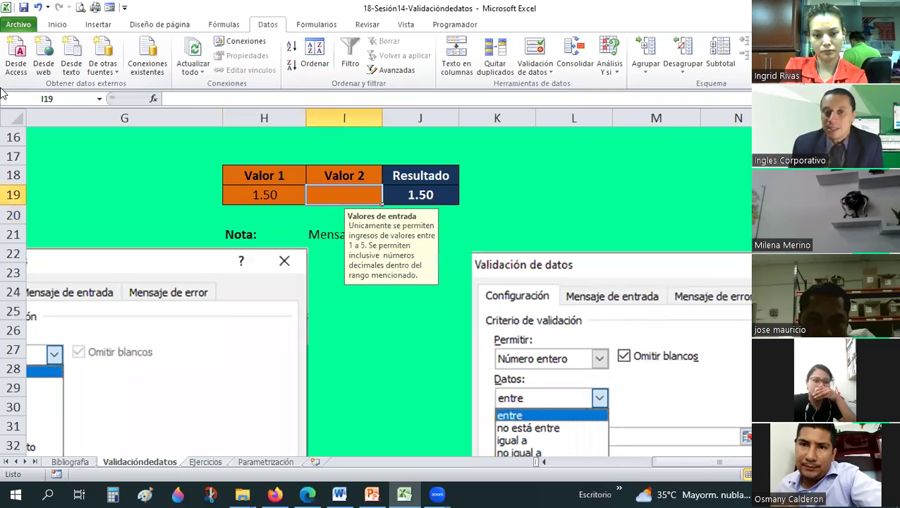
{"action": "type", "text": "2.5"}
{"action": "key", "text": "Return"}
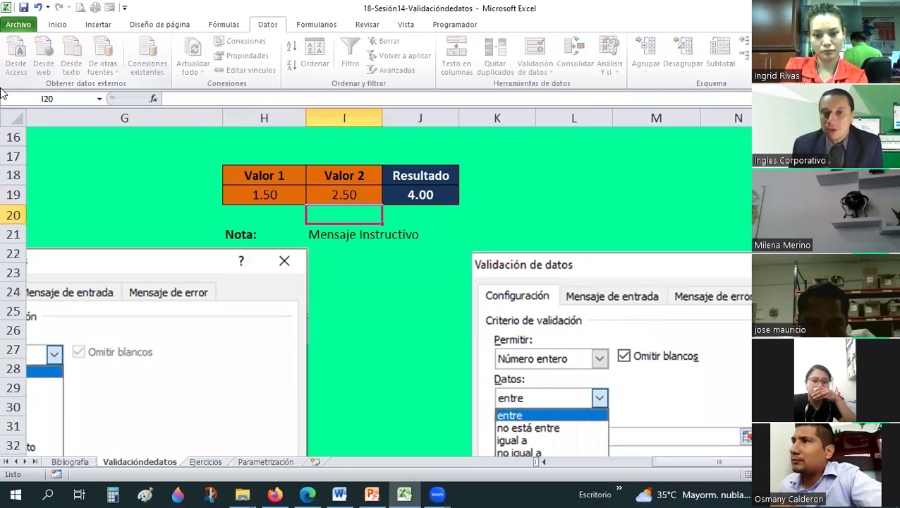
{"action": "key", "text": "Up"}
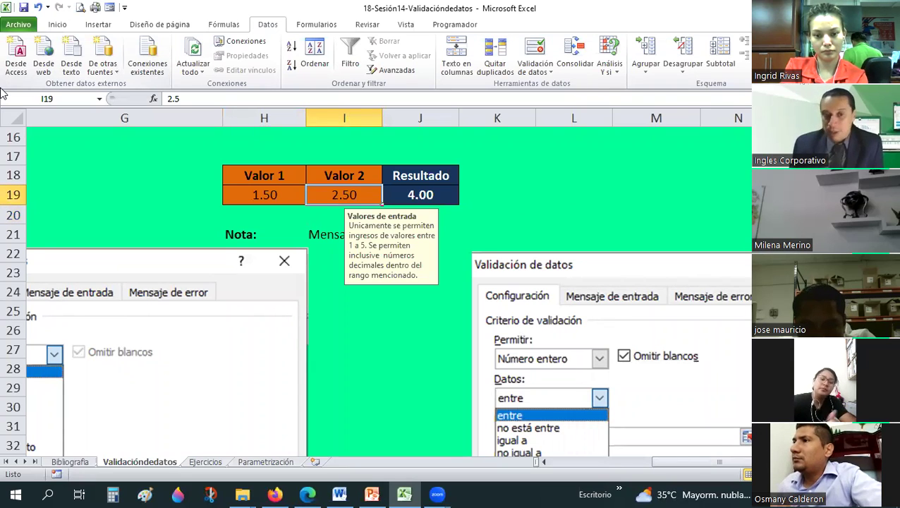
{"action": "type", "text": "5."}
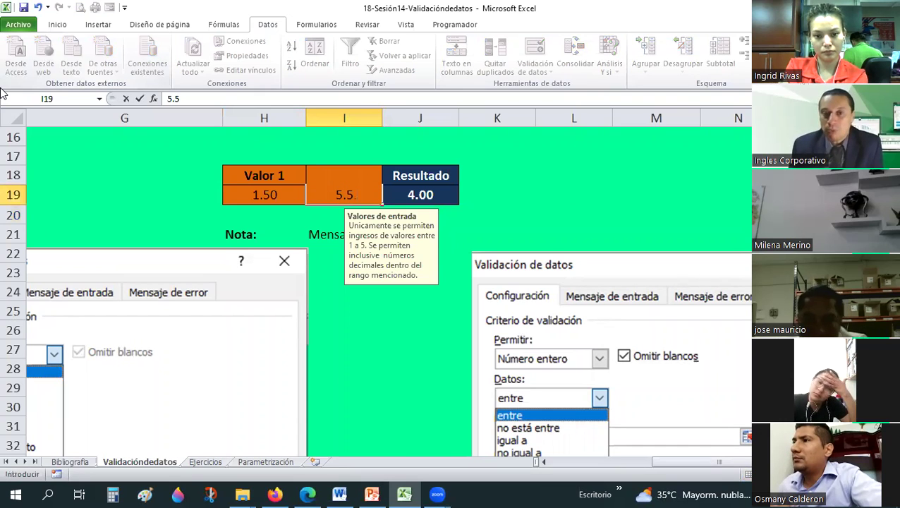
{"action": "key", "text": "Return"}
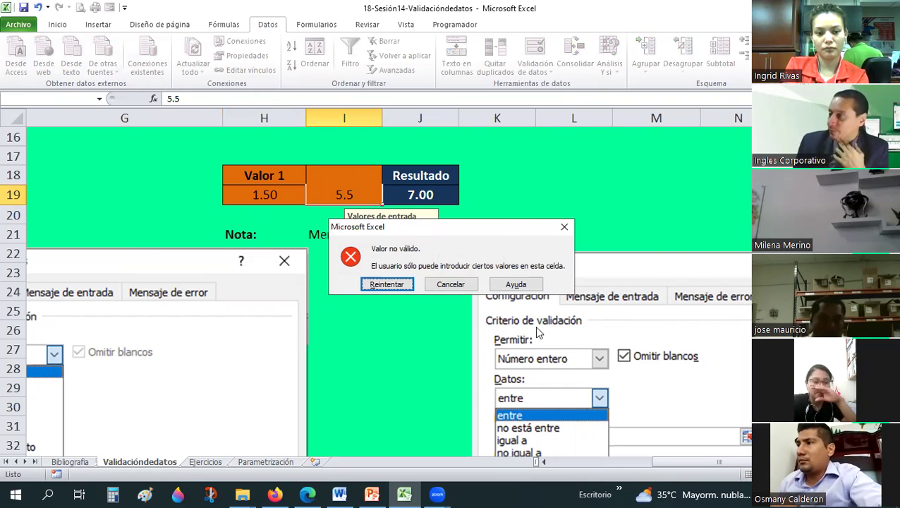
{"action": "key", "text": "Escape"}
{"action": "left_click", "coordinate": [538, 192]}
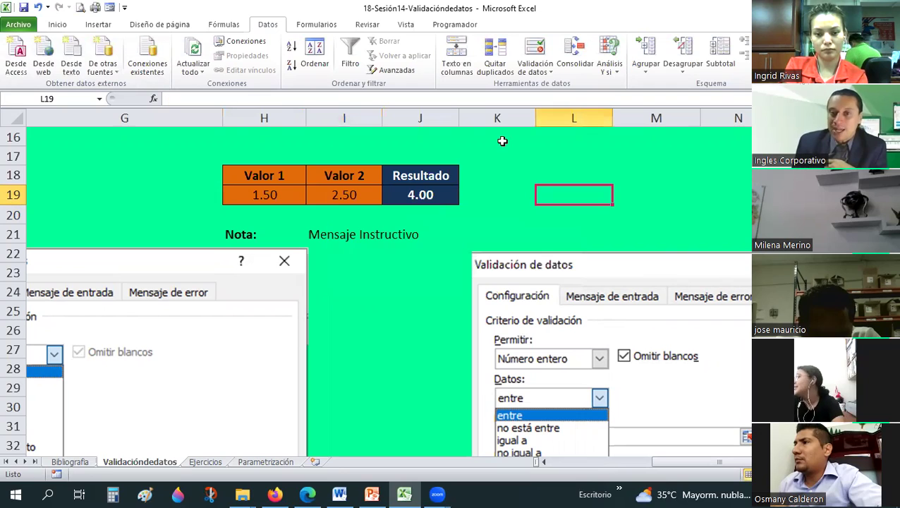
{"action": "left_click_drag", "start_coordinate": [282, 195], "coordinate": [321, 194]}
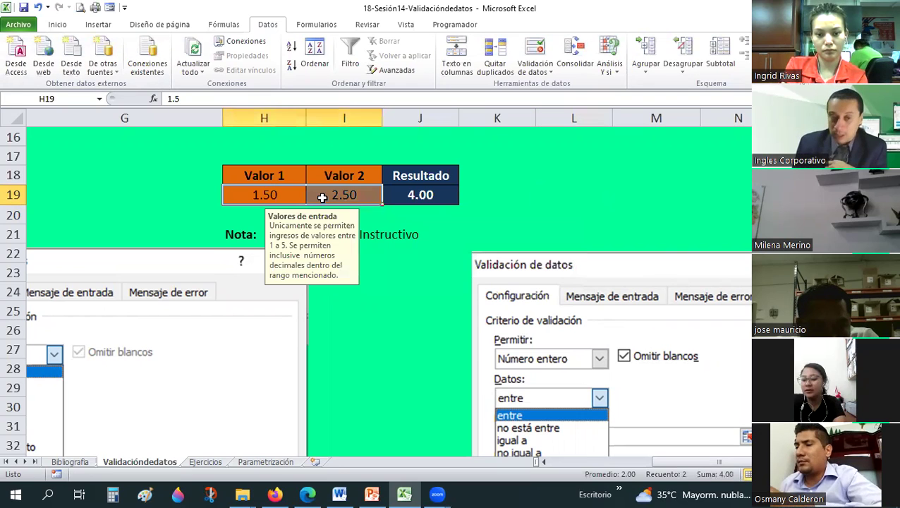
{"action": "key", "text": "Delete"}
- Set H19's validation to Fecha between 1-1-1990 and 30-4-2023
{"action": "left_click", "coordinate": [535, 69]}
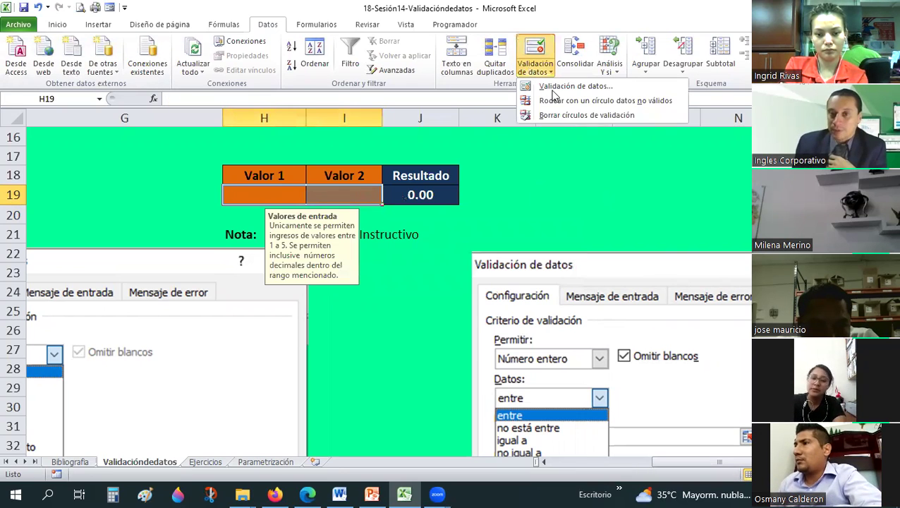
{"action": "left_click", "coordinate": [574, 86]}
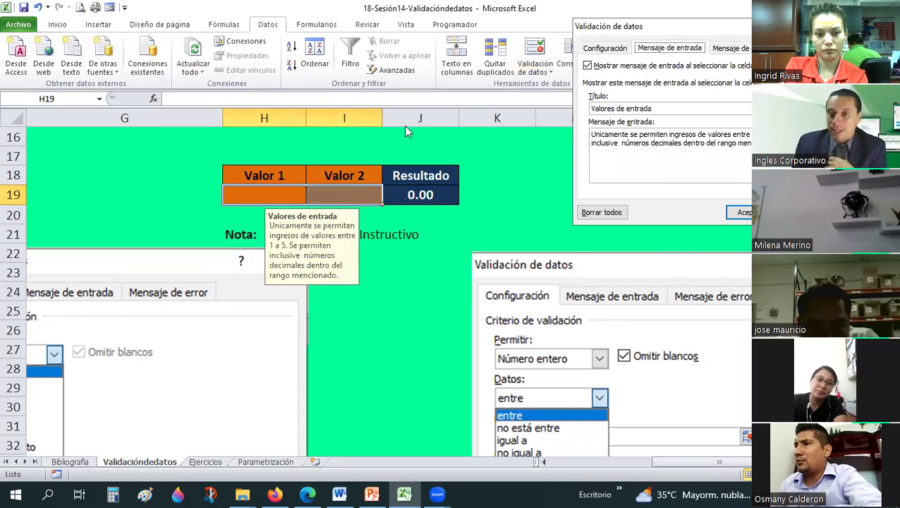
{"action": "left_click", "coordinate": [604, 48]}
{"action": "left_click", "coordinate": [624, 91]}
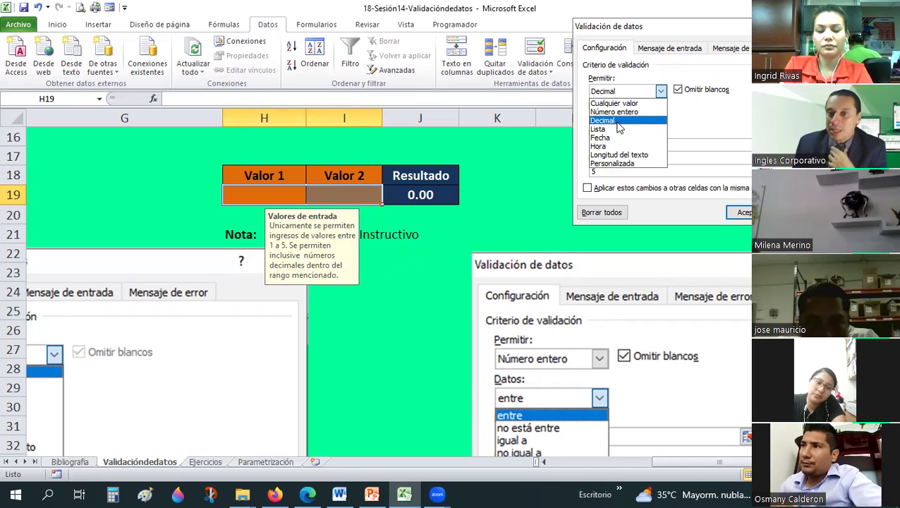
{"action": "left_click", "coordinate": [613, 137]}
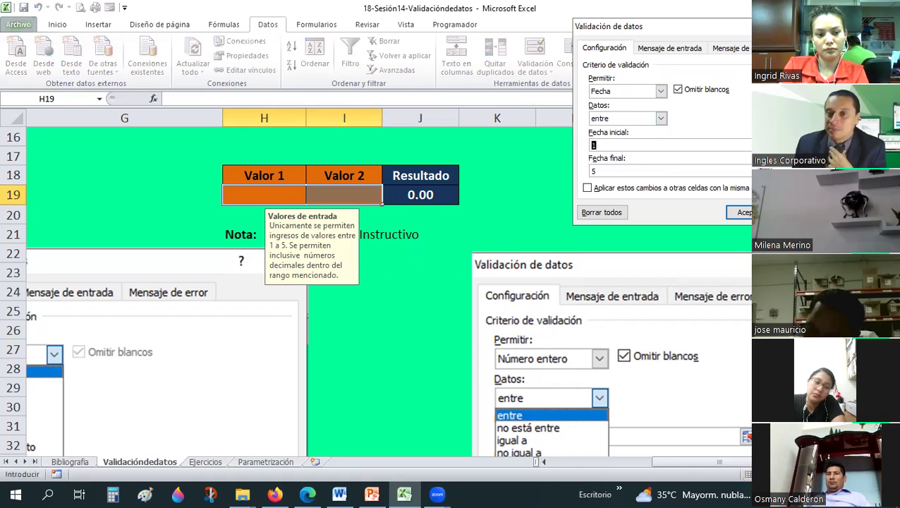
{"action": "left_click", "coordinate": [751, 144]}
{"action": "type", "text": "-1-199"}
{"action": "key", "text": "Return"}
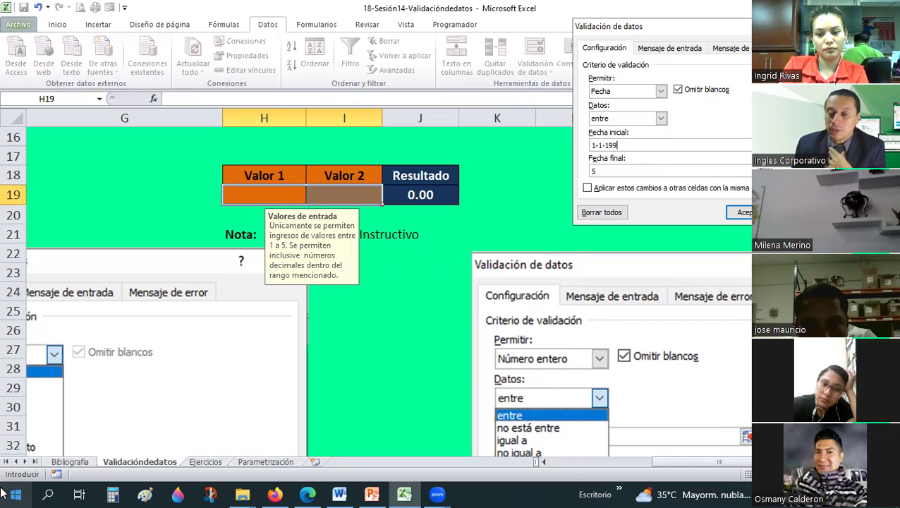
{"action": "type", "text": "0"}
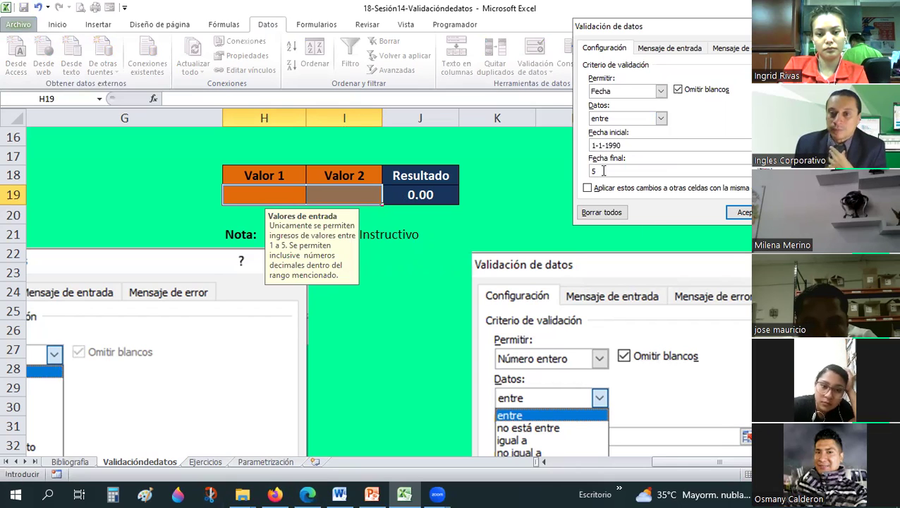
{"action": "key", "text": "BackSpace"}
{"action": "type", "text": "30-4-2023"}
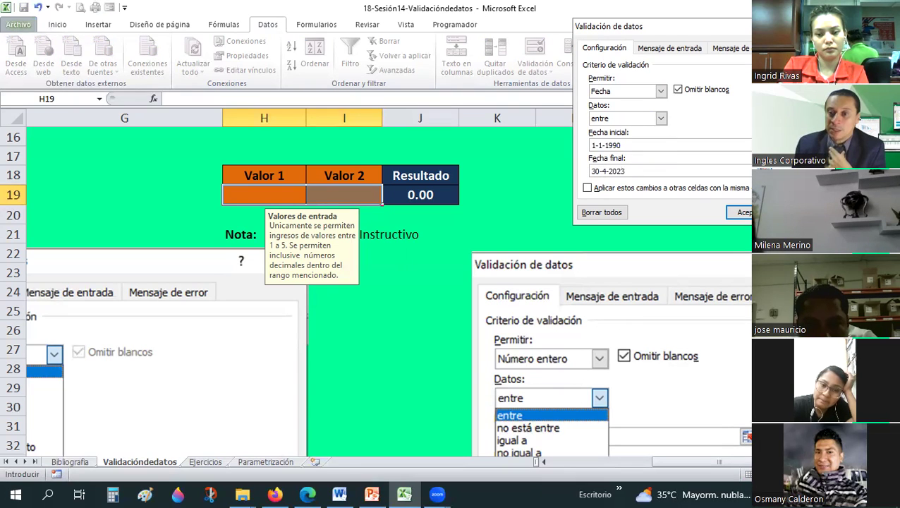
{"action": "left_click", "coordinate": [739, 212]}
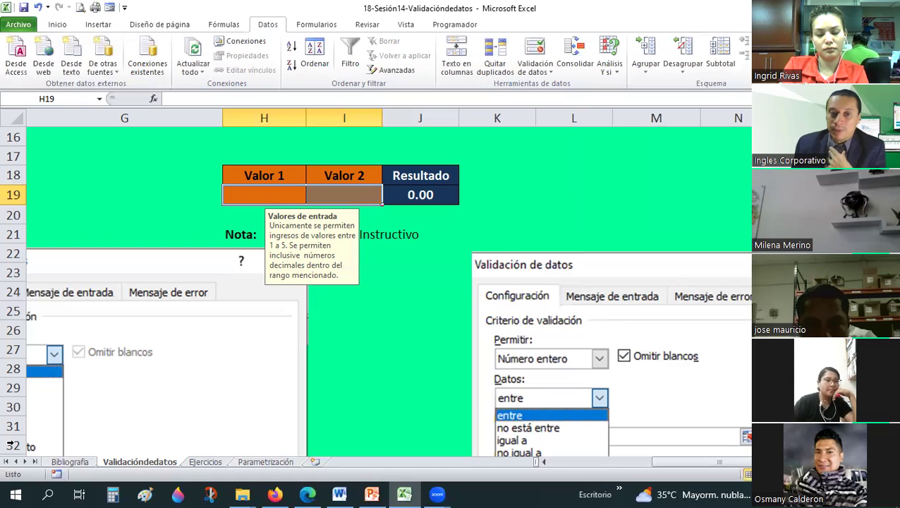
{"action": "type", "text": "1"}
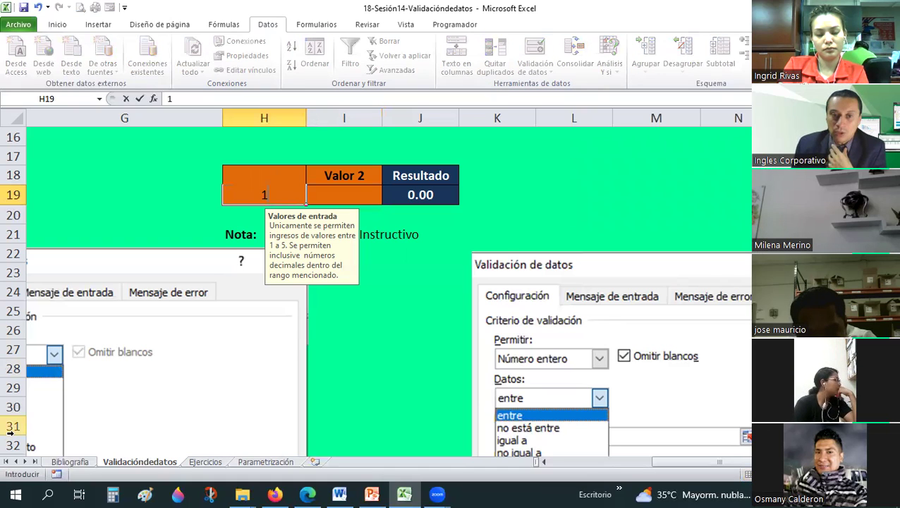
{"action": "type", "text": "-1-"}
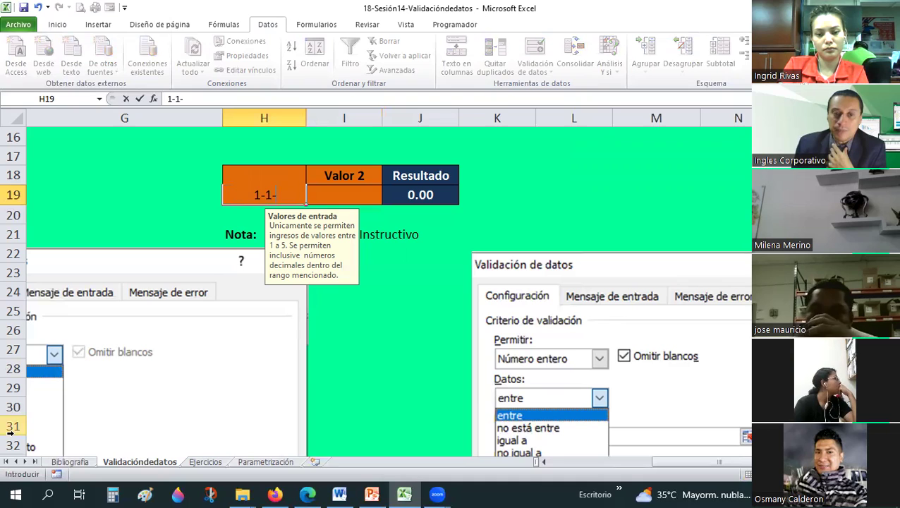
{"action": "type", "text": "1989"}
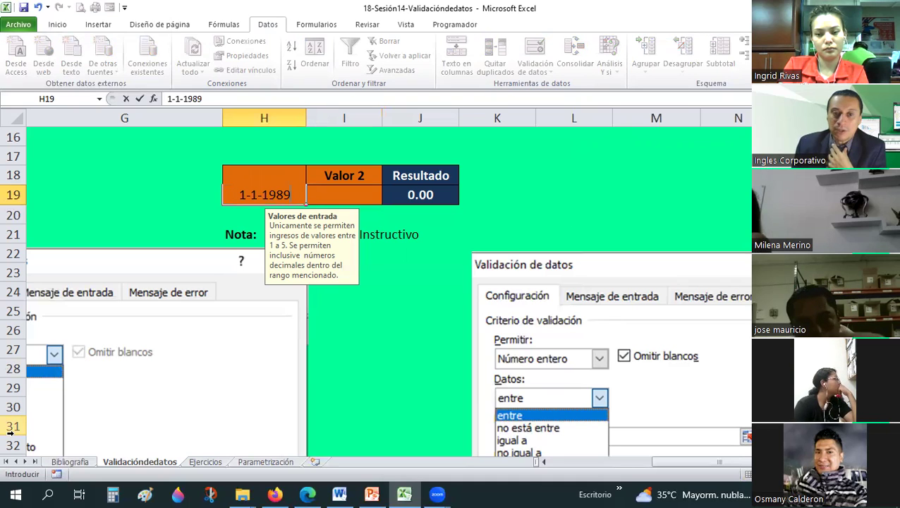
{"action": "key", "text": "Return"}
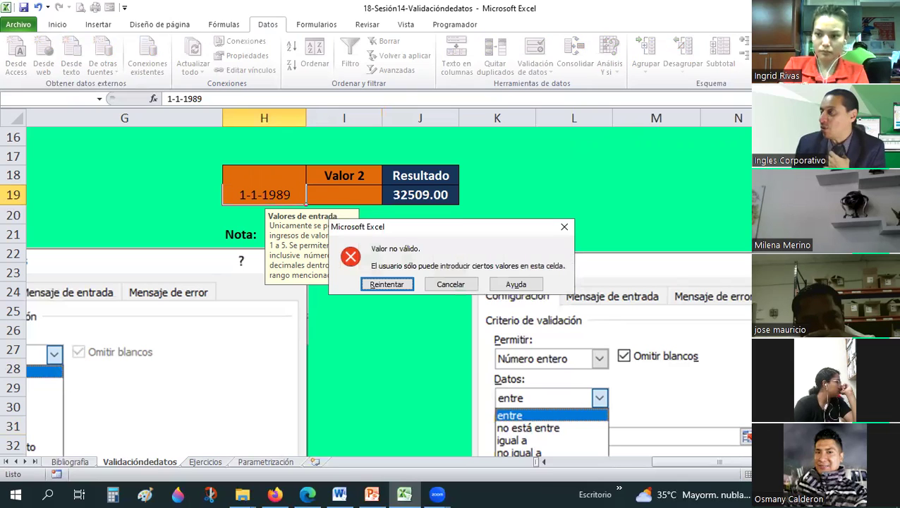
{"action": "left_click", "coordinate": [453, 285]}
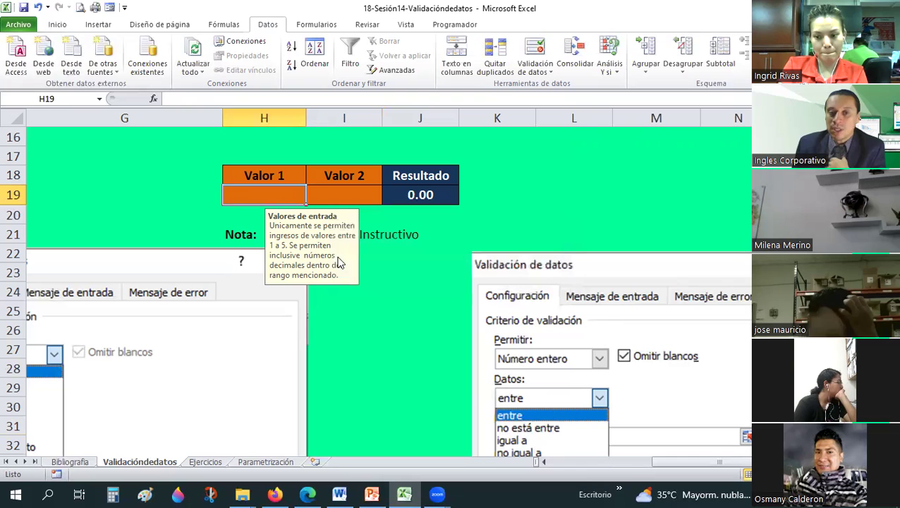
{"action": "left_click", "coordinate": [336, 198]}
{"action": "left_click", "coordinate": [282, 197]}
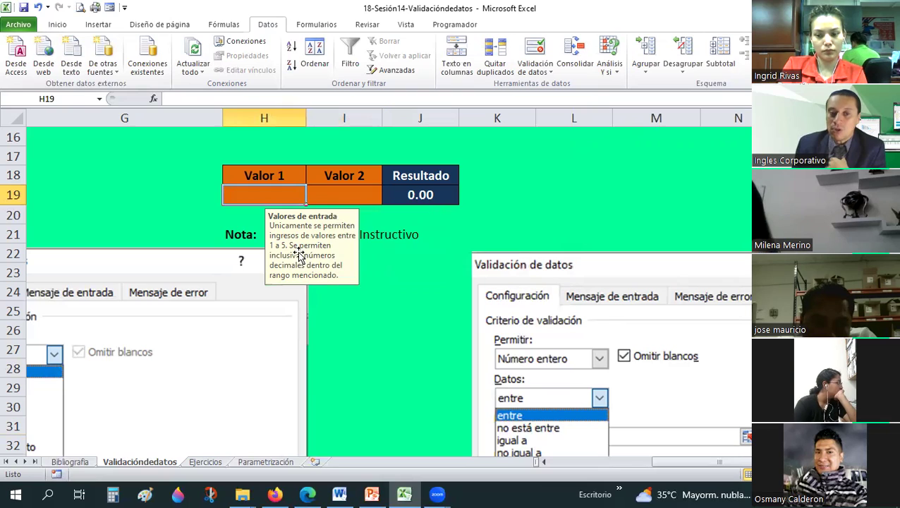
{"action": "left_click", "coordinate": [331, 236]}
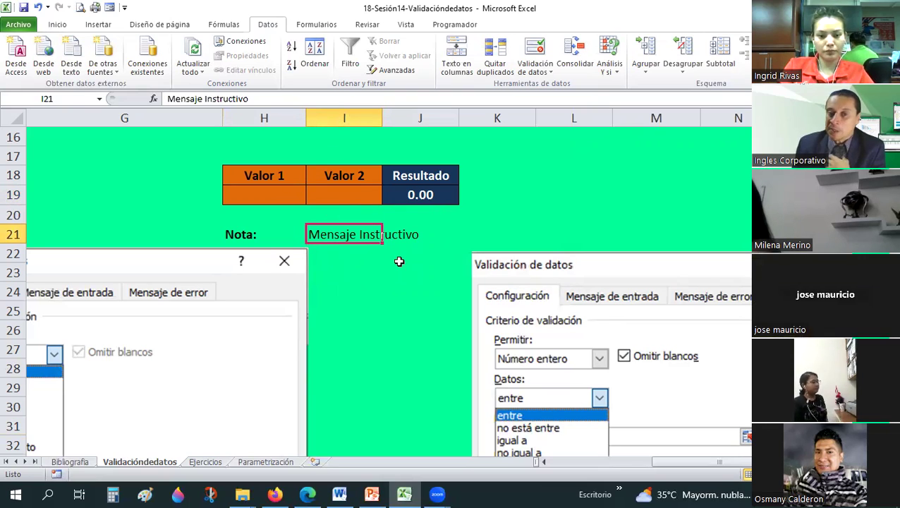
- Scroll to the Formulario area and review the validation settings, closing them unchanged
{"action": "scroll", "coordinate": [399, 262], "scroll_direction": "down", "scroll_amount": 7}
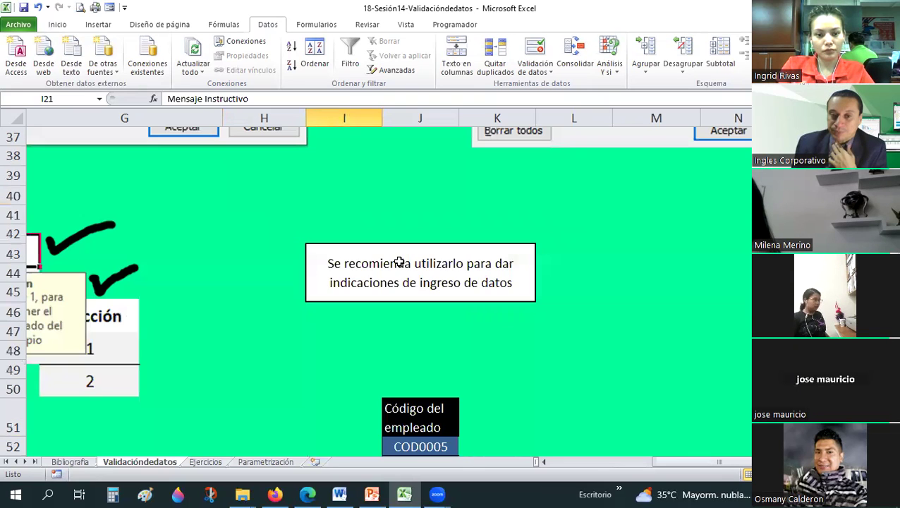
{"action": "scroll", "coordinate": [399, 261], "scroll_direction": "down", "scroll_amount": 7}
{"action": "left_click", "coordinate": [543, 461]}
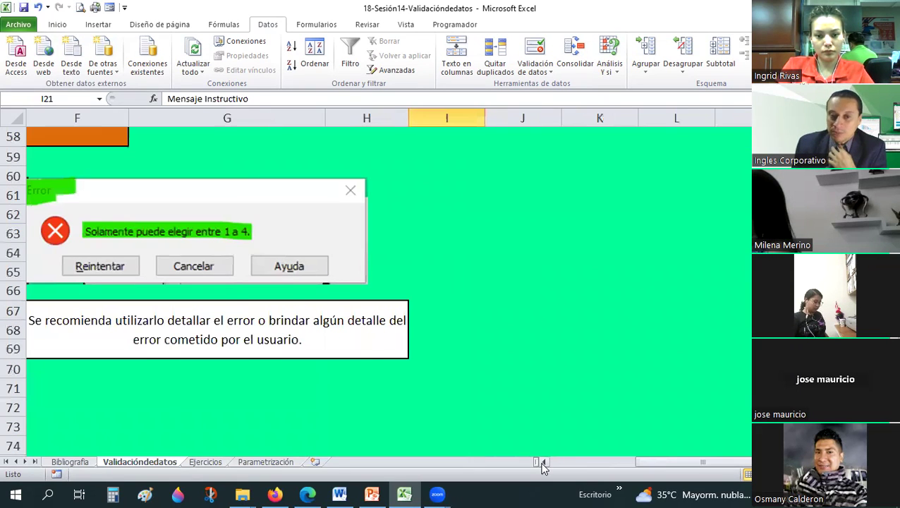
{"action": "left_click", "coordinate": [543, 461]}
{"action": "scroll", "coordinate": [518, 318], "scroll_direction": "down", "scroll_amount": 6}
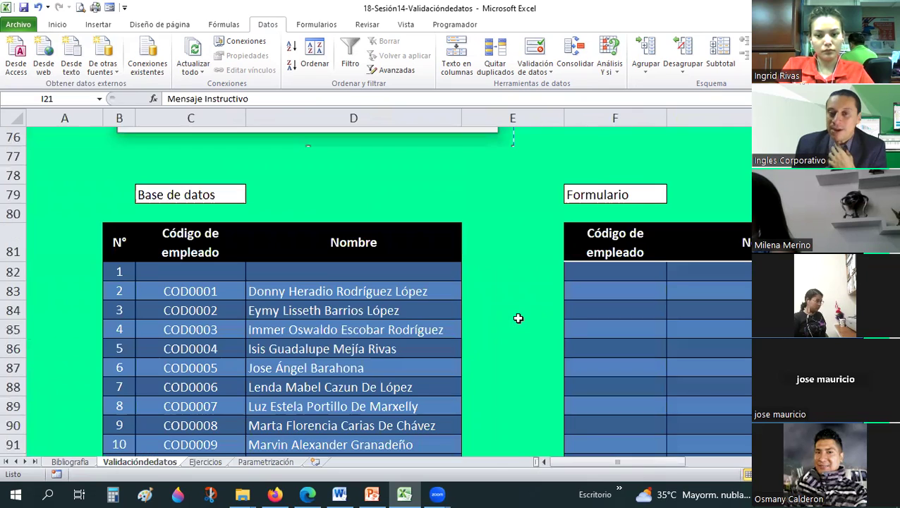
{"action": "scroll", "coordinate": [517, 318], "scroll_direction": "down", "scroll_amount": 2}
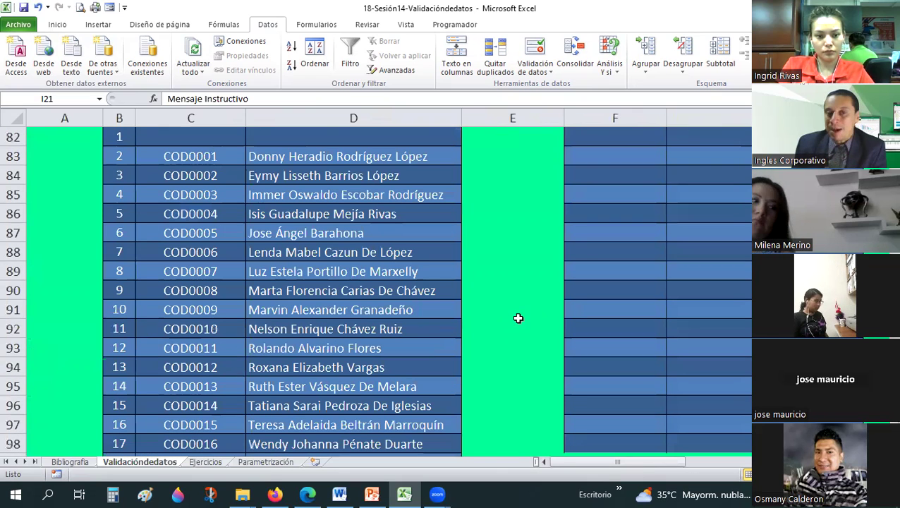
{"action": "scroll", "coordinate": [518, 318], "scroll_direction": "up", "scroll_amount": 1}
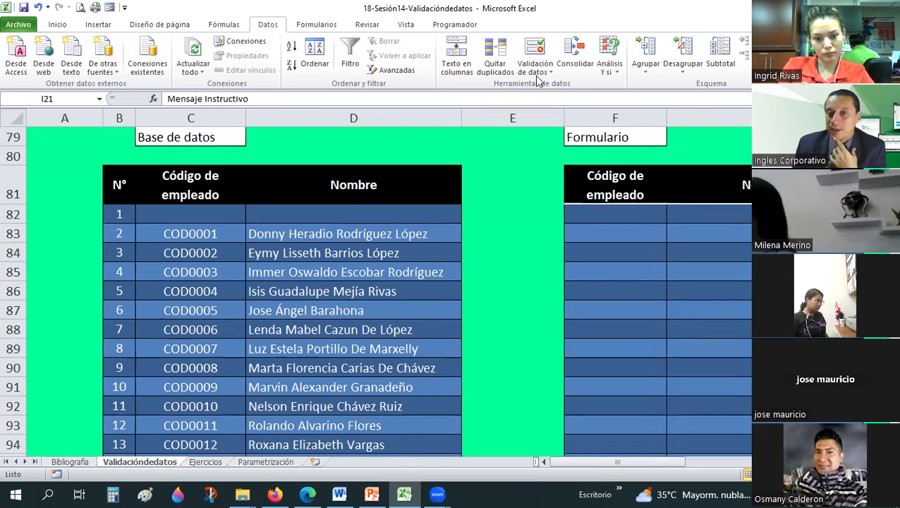
{"action": "left_click", "coordinate": [537, 55]}
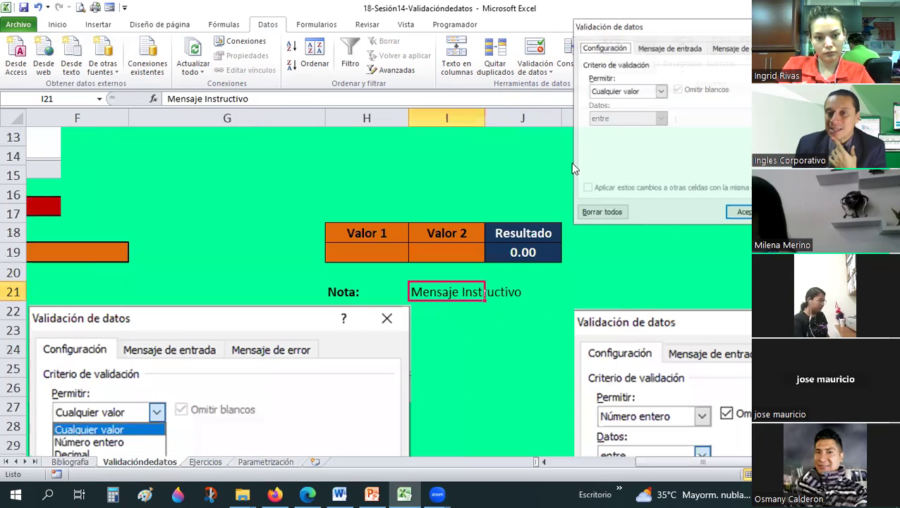
{"action": "key", "text": "alt+Down"}
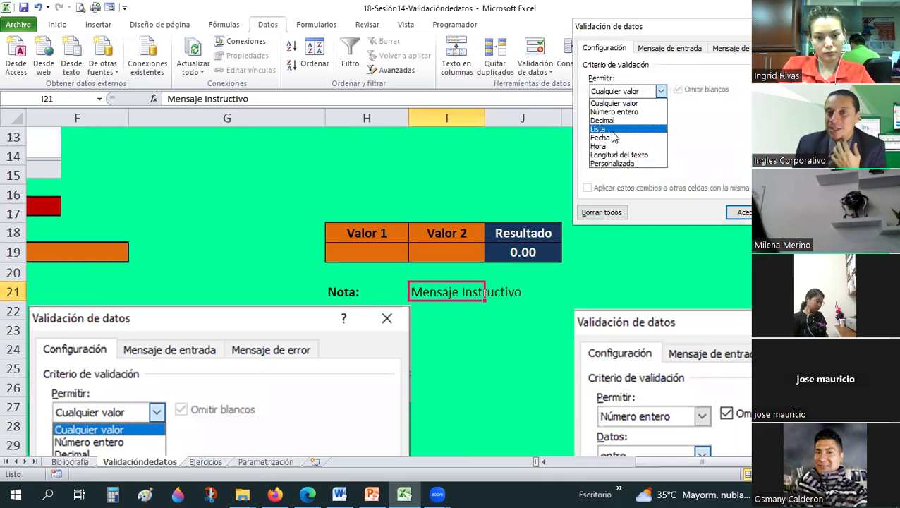
{"action": "key", "text": "Escape"}
{"action": "key", "text": "Escape"}
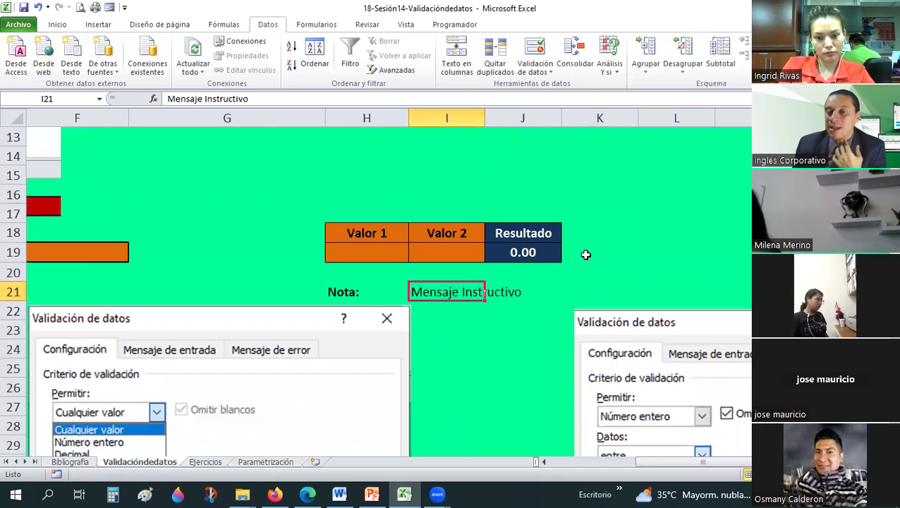
- Select F82 and inspect the SIERROR/INDICE name lookup formula in G82
{"action": "scroll", "coordinate": [586, 256], "scroll_direction": "down", "scroll_amount": 5}
{"action": "scroll", "coordinate": [586, 254], "scroll_direction": "down", "scroll_amount": 14}
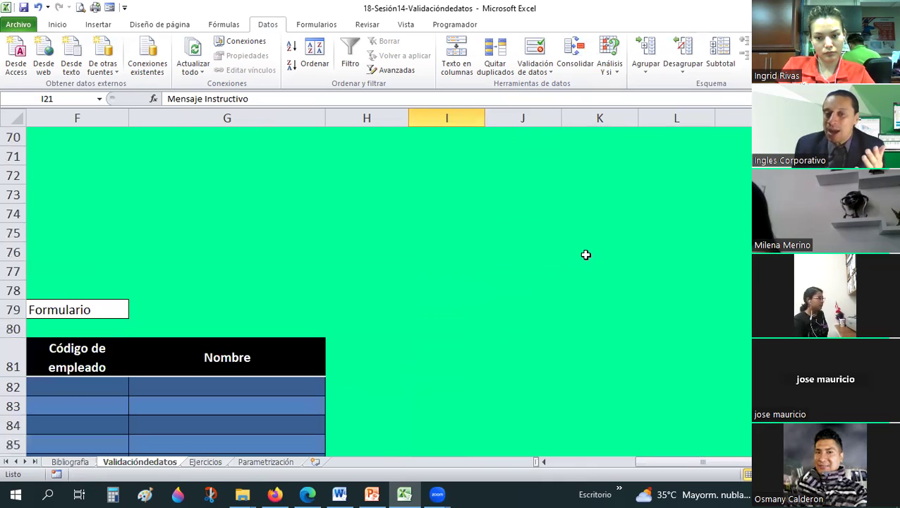
{"action": "scroll", "coordinate": [585, 254], "scroll_direction": "down", "scroll_amount": 11}
{"action": "scroll", "coordinate": [606, 465], "scroll_direction": "up", "scroll_amount": 7}
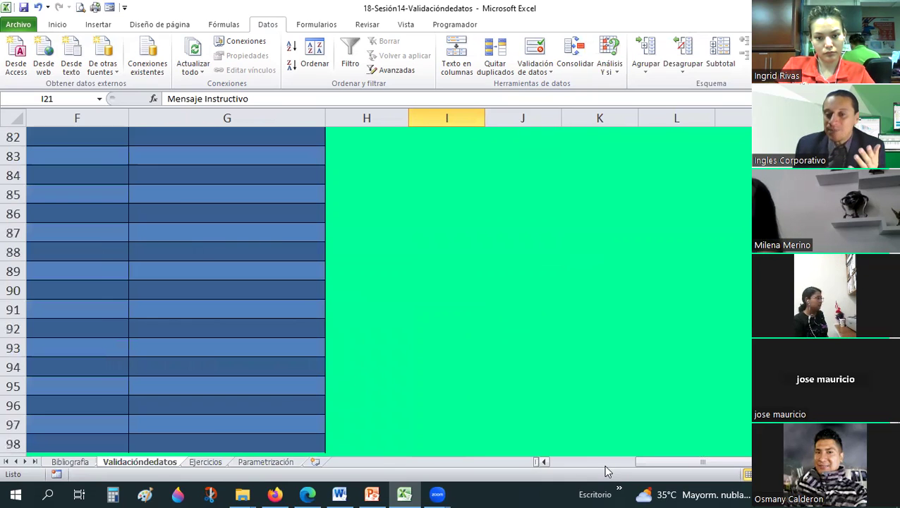
{"action": "scroll", "coordinate": [607, 318], "scroll_direction": "up", "scroll_amount": 1}
{"action": "scroll", "coordinate": [606, 318], "scroll_direction": "left", "scroll_amount": 3}
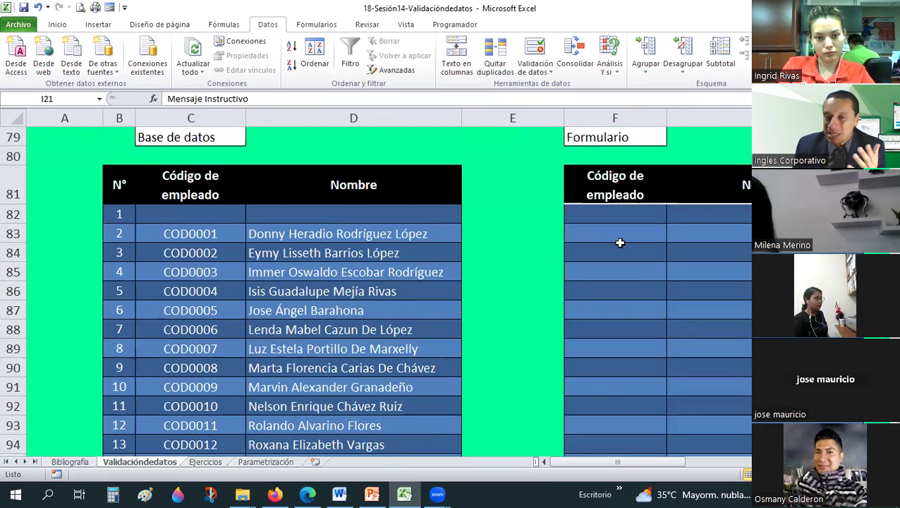
{"action": "left_click", "coordinate": [585, 214]}
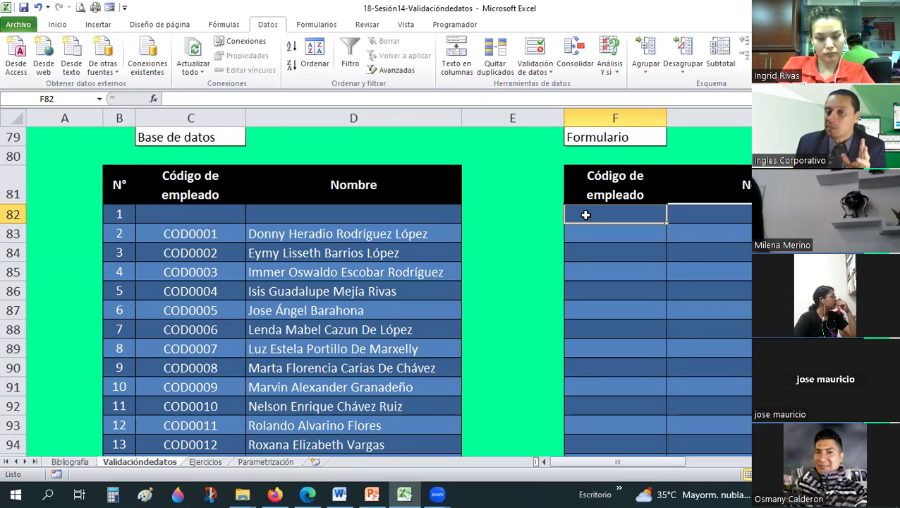
{"action": "scroll", "coordinate": [586, 213], "scroll_direction": "down", "scroll_amount": 1}
{"action": "scroll", "coordinate": [586, 213], "scroll_direction": "up", "scroll_amount": 1}
{"action": "left_click_drag", "start_coordinate": [583, 213], "coordinate": [611, 410]}
{"action": "left_click_drag", "start_coordinate": [594, 472], "coordinate": [608, 424]}
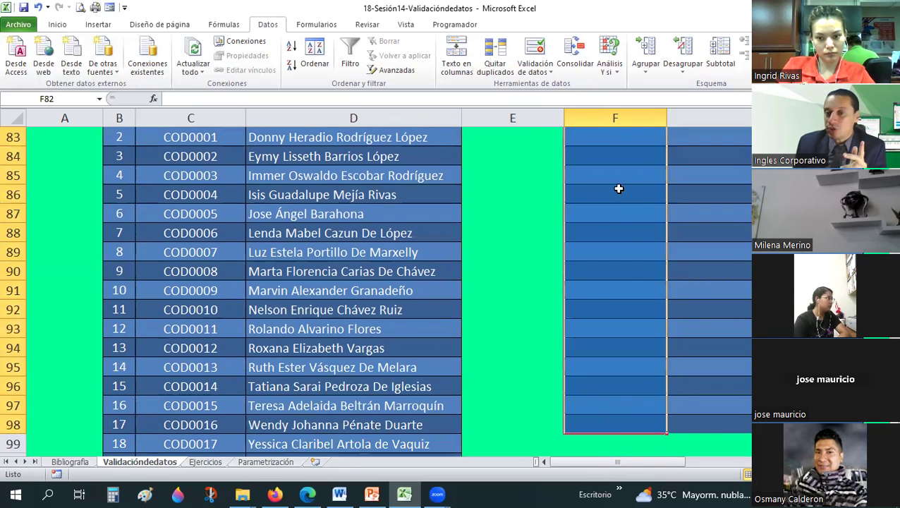
{"action": "scroll", "coordinate": [603, 226], "scroll_direction": "up", "scroll_amount": 3}
{"action": "scroll", "coordinate": [597, 207], "scroll_direction": "down", "scroll_amount": 2}
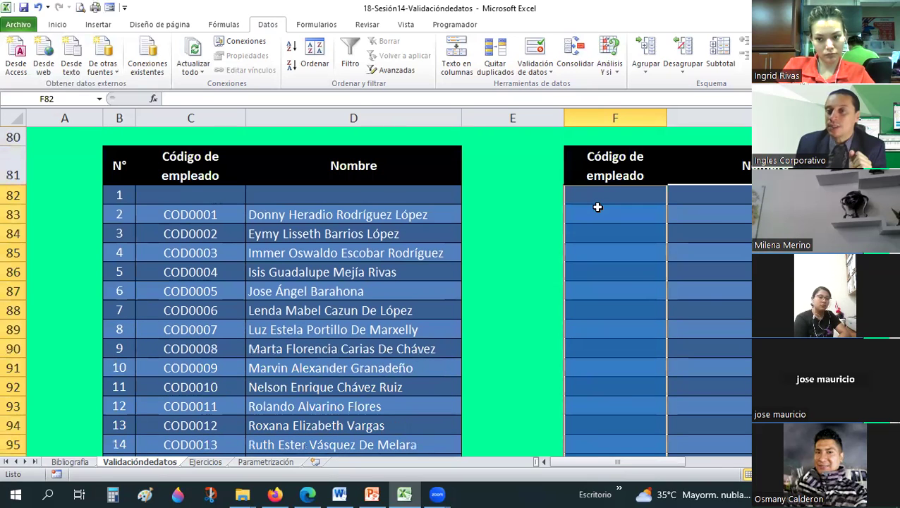
{"action": "left_click", "coordinate": [729, 194]}
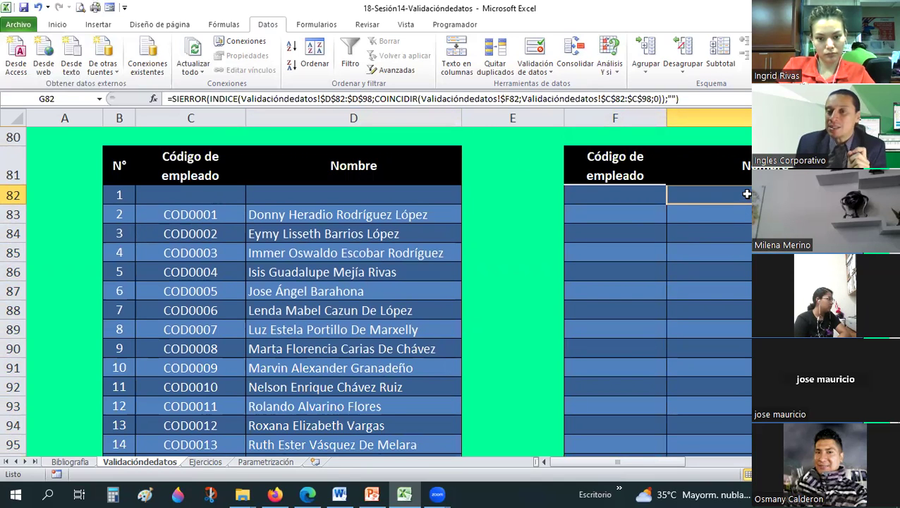
{"action": "left_click", "coordinate": [616, 195]}
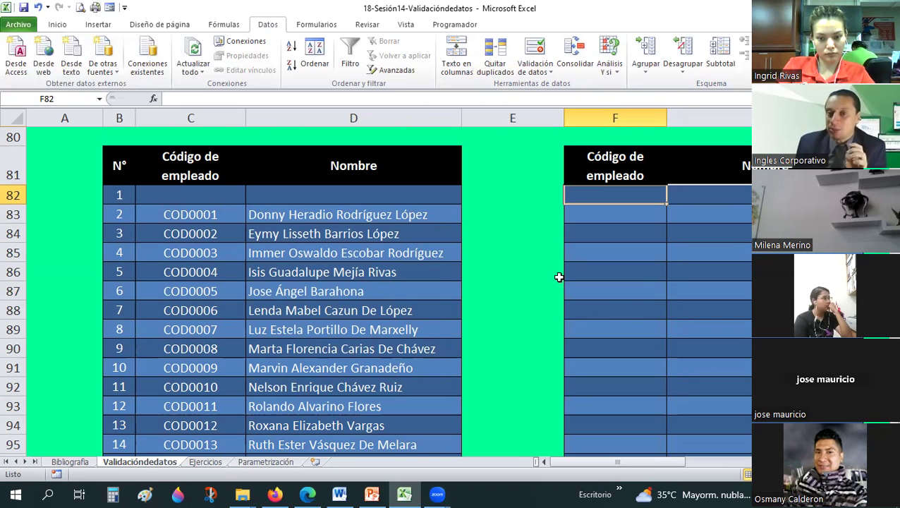
- Select the Formulario code cells F82 through F98
{"action": "scroll", "coordinate": [561, 269], "scroll_direction": "up", "scroll_amount": 2}
{"action": "scroll", "coordinate": [626, 251], "scroll_direction": "down", "scroll_amount": 1}
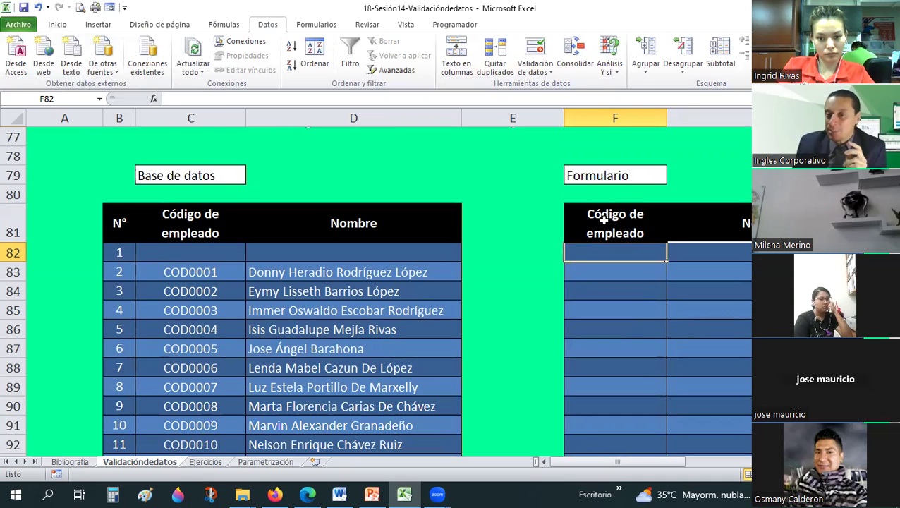
{"action": "left_click_drag", "start_coordinate": [598, 350], "coordinate": [603, 436]}
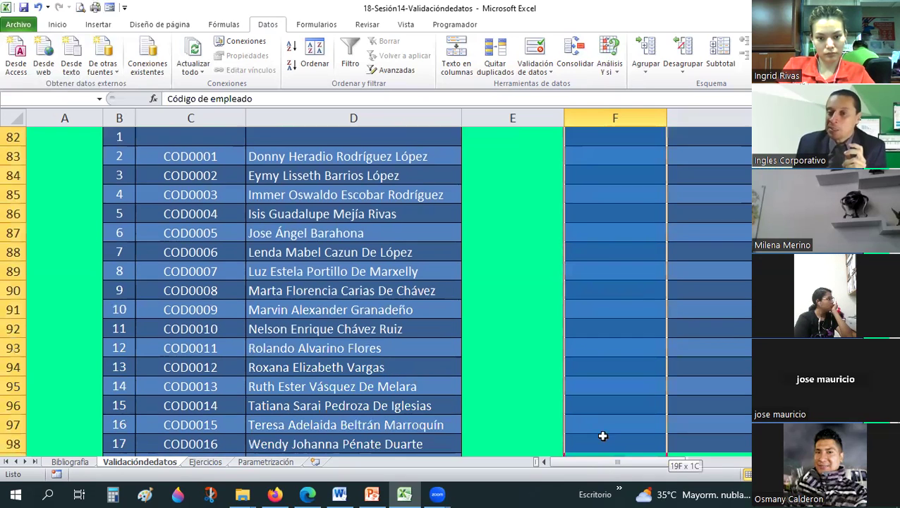
{"action": "scroll", "coordinate": [746, 242], "scroll_direction": "up", "scroll_amount": 2}
{"action": "left_click_drag", "start_coordinate": [746, 242], "coordinate": [724, 481]}
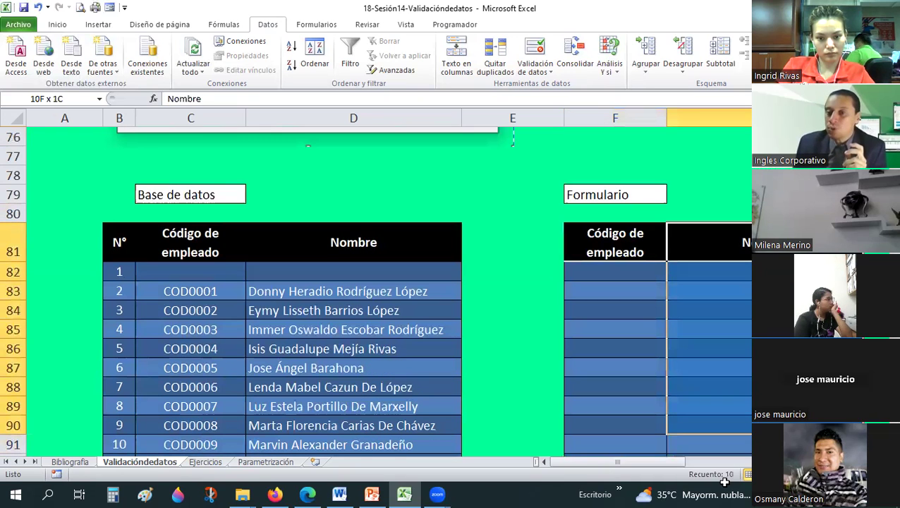
{"action": "scroll", "coordinate": [655, 312], "scroll_direction": "up", "scroll_amount": 1}
{"action": "left_click", "coordinate": [623, 335]}
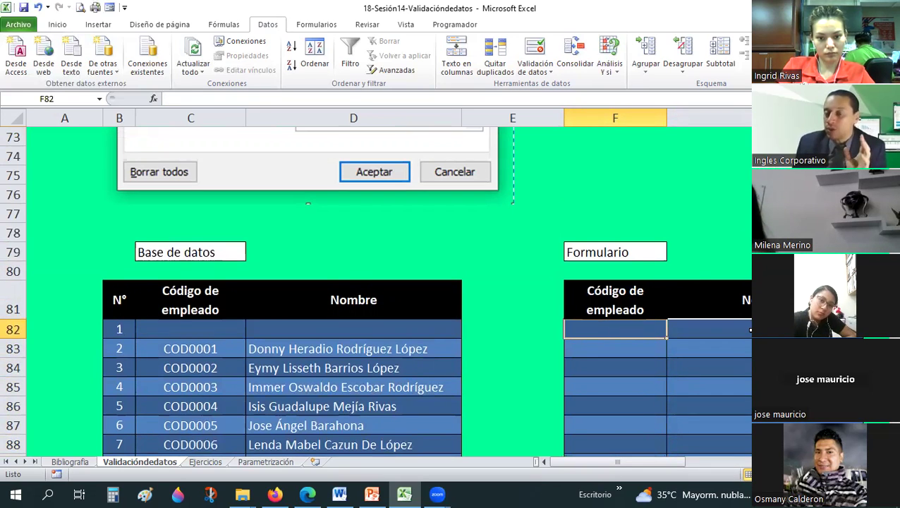
{"action": "key", "text": "Right"}
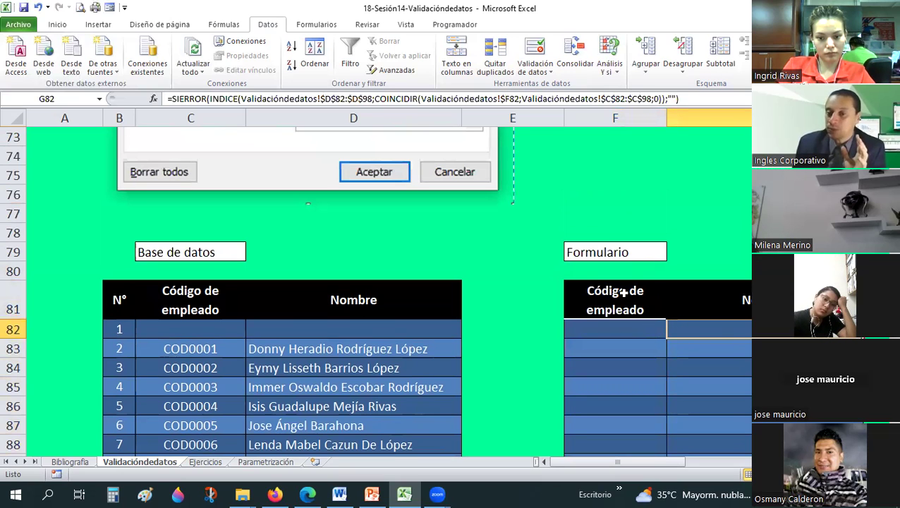
{"action": "scroll", "coordinate": [597, 209], "scroll_direction": "down", "scroll_amount": 2}
{"action": "left_click_drag", "start_coordinate": [597, 212], "coordinate": [607, 420]}
- Apply a Lista validation to F82:F98 with source $C$82:$C$99
{"action": "left_click_drag", "start_coordinate": [536, 263], "coordinate": [536, 263]}
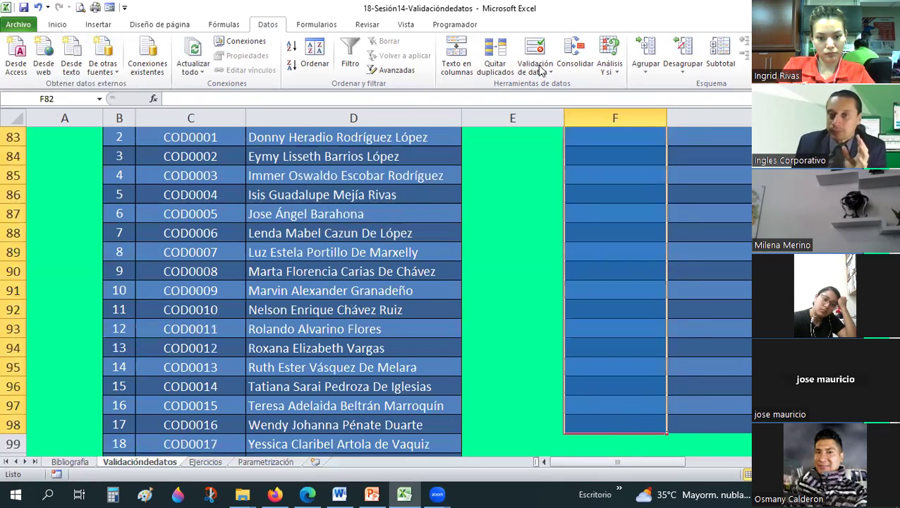
{"action": "left_click", "coordinate": [541, 72]}
{"action": "left_click", "coordinate": [560, 86]}
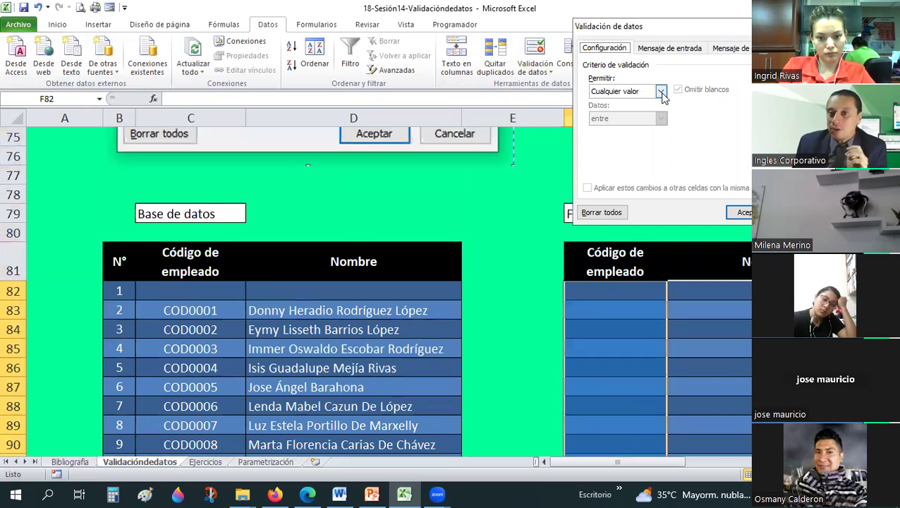
{"action": "left_click", "coordinate": [626, 91]}
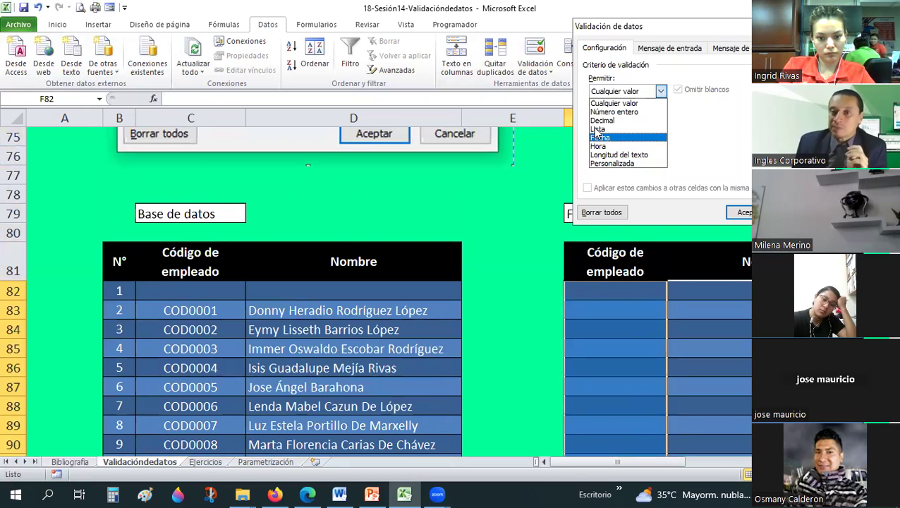
{"action": "left_click", "coordinate": [597, 130]}
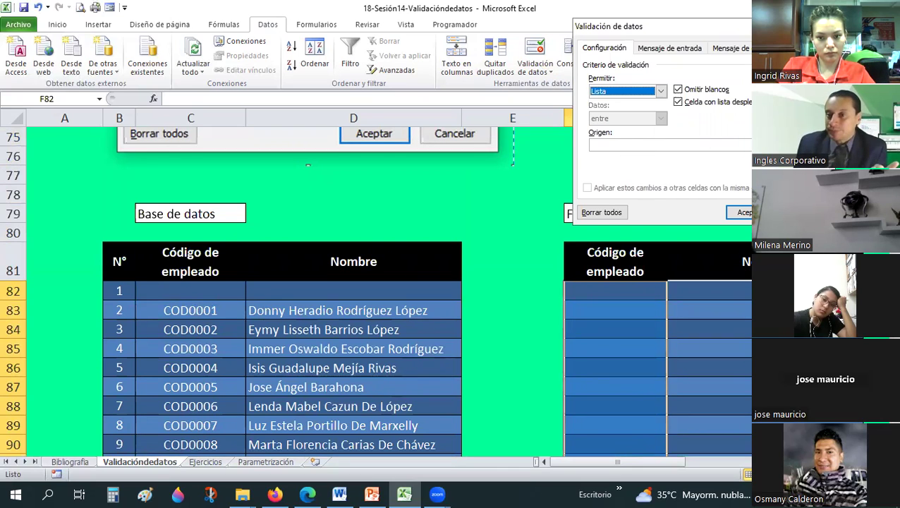
{"action": "scroll", "coordinate": [172, 281], "scroll_direction": "down", "scroll_amount": 2}
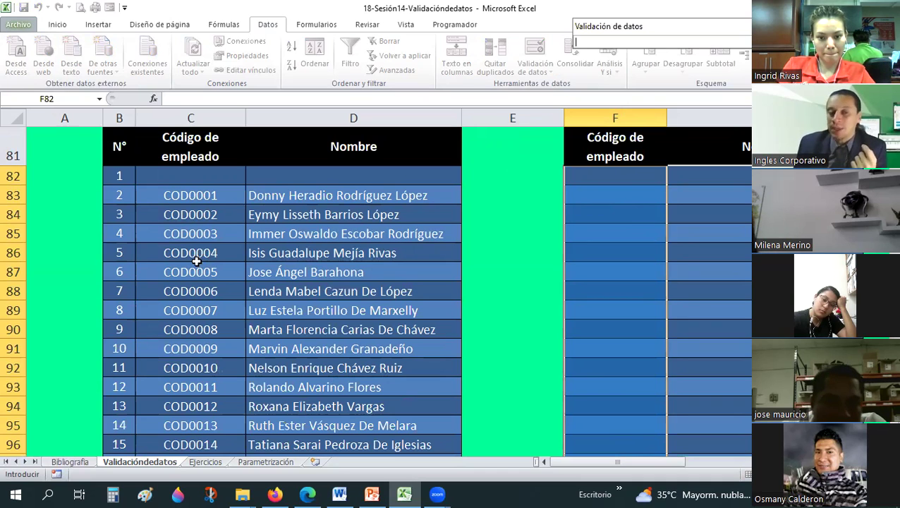
{"action": "scroll", "coordinate": [195, 231], "scroll_direction": "down", "scroll_amount": 1}
{"action": "scroll", "coordinate": [194, 231], "scroll_direction": "up", "scroll_amount": 1}
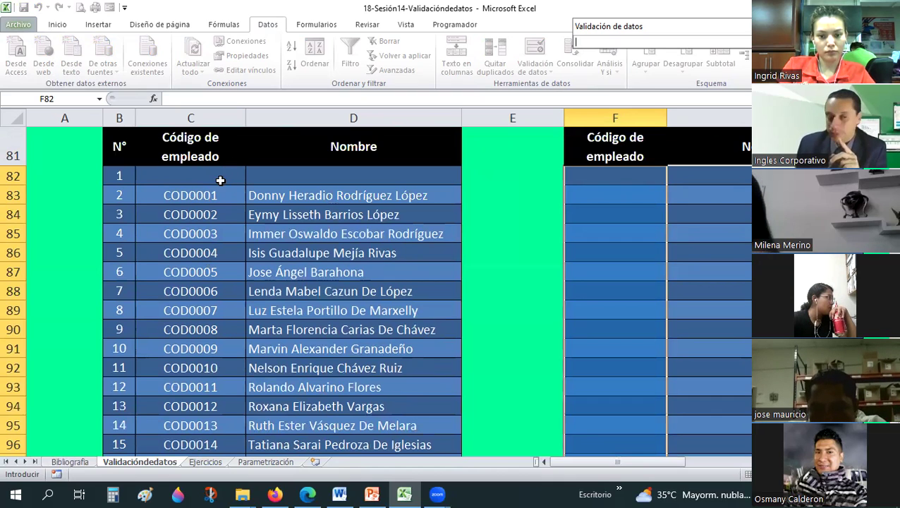
{"action": "left_click_drag", "start_coordinate": [203, 181], "coordinate": [188, 451]}
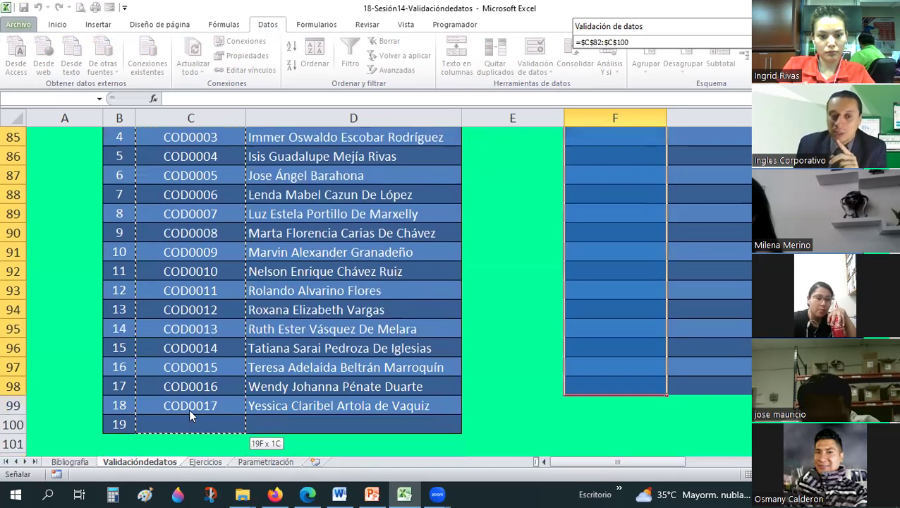
{"action": "left_click_drag", "start_coordinate": [188, 451], "coordinate": [188, 404]}
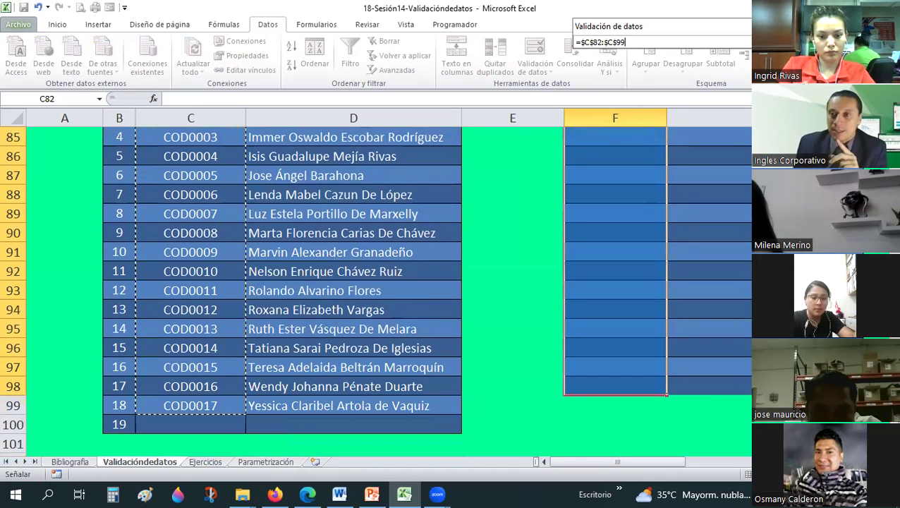
{"action": "key", "text": "Return"}
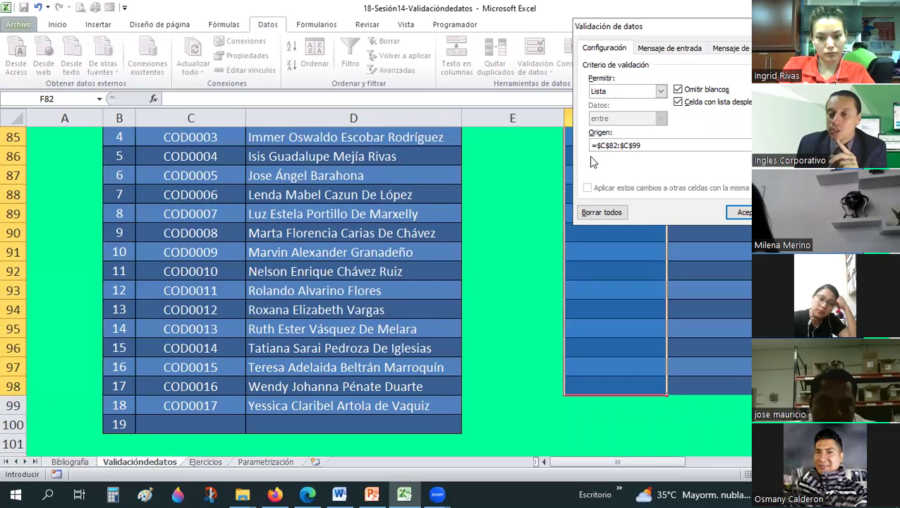
{"action": "left_click", "coordinate": [738, 211]}
- Confirm other Formulario code cells, such as F84 and F85, also have the dropdown
{"action": "scroll", "coordinate": [700, 303], "scroll_direction": "up", "scroll_amount": 3}
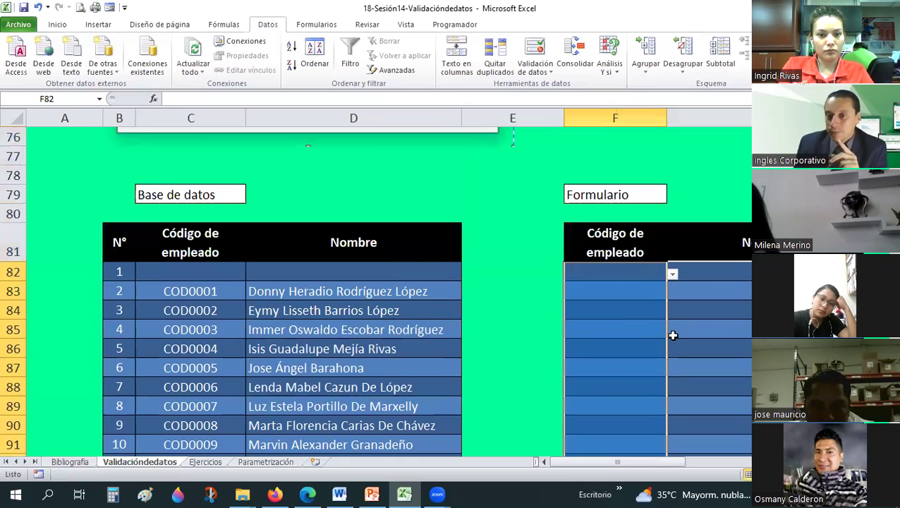
{"action": "left_click", "coordinate": [622, 314]}
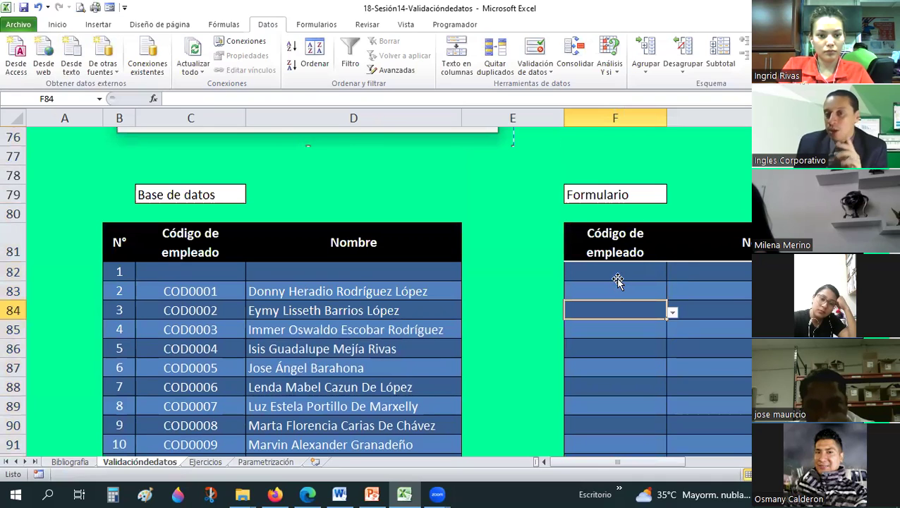
{"action": "left_click", "coordinate": [617, 280]}
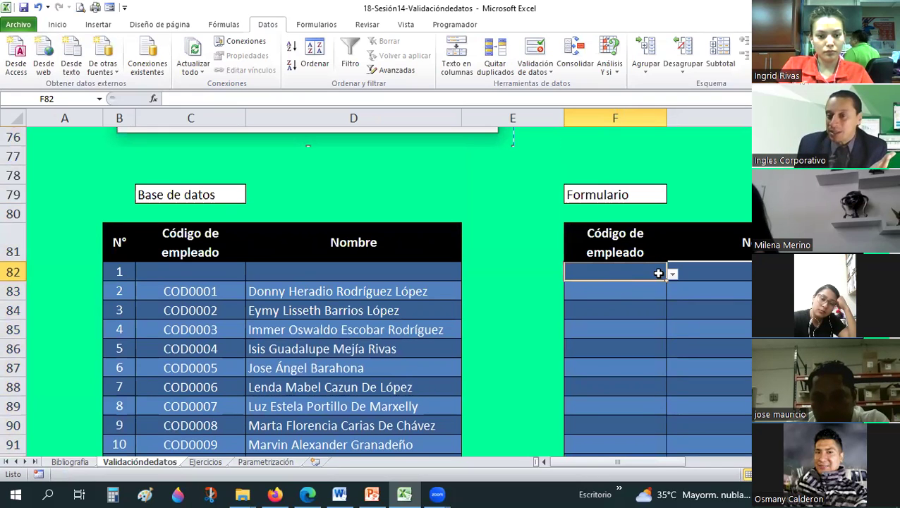
{"action": "left_click", "coordinate": [638, 312]}
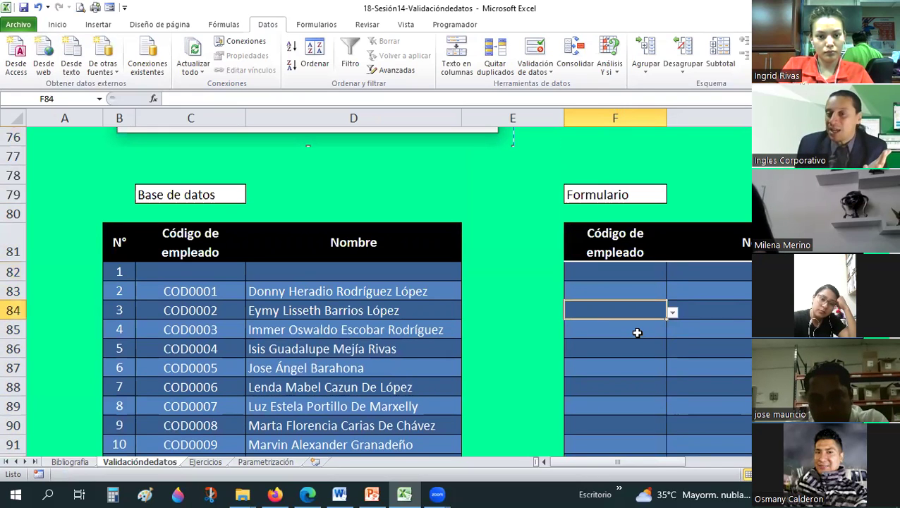
{"action": "left_click", "coordinate": [634, 330]}
{"action": "scroll", "coordinate": [636, 338], "scroll_direction": "down", "scroll_amount": 2}
{"action": "scroll", "coordinate": [643, 289], "scroll_direction": "up", "scroll_amount": 3}
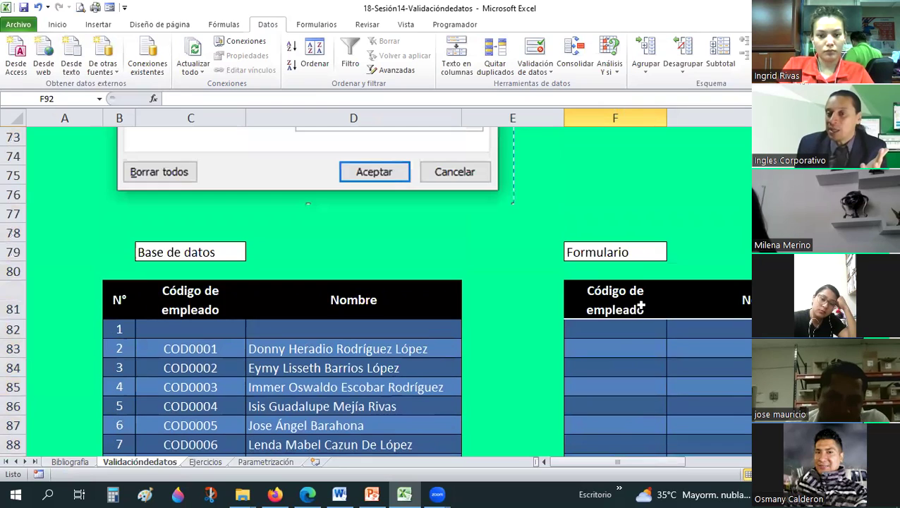
{"action": "scroll", "coordinate": [644, 263], "scroll_direction": "down", "scroll_amount": 1}
{"action": "left_click", "coordinate": [662, 276]}
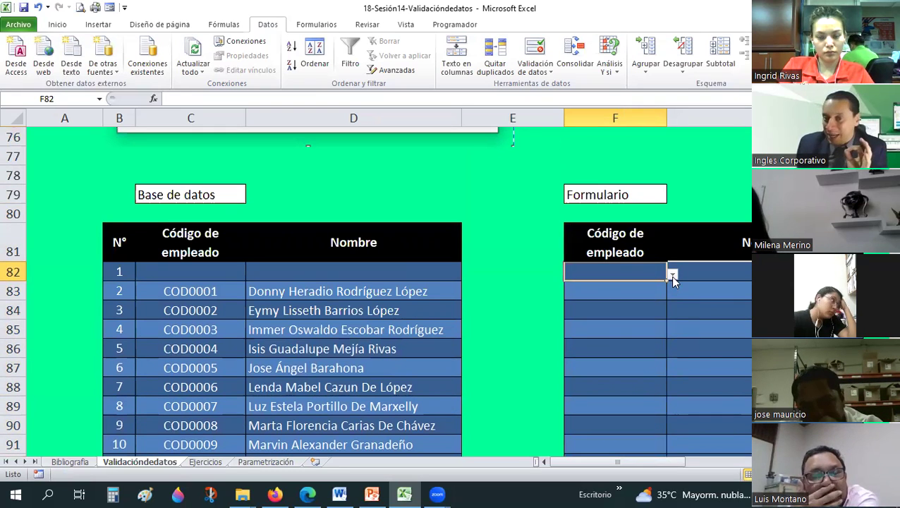
- Choose employee code ANDA0004 from F82's dropdown and verify G82's auto-filled name
{"action": "left_click", "coordinate": [672, 275]}
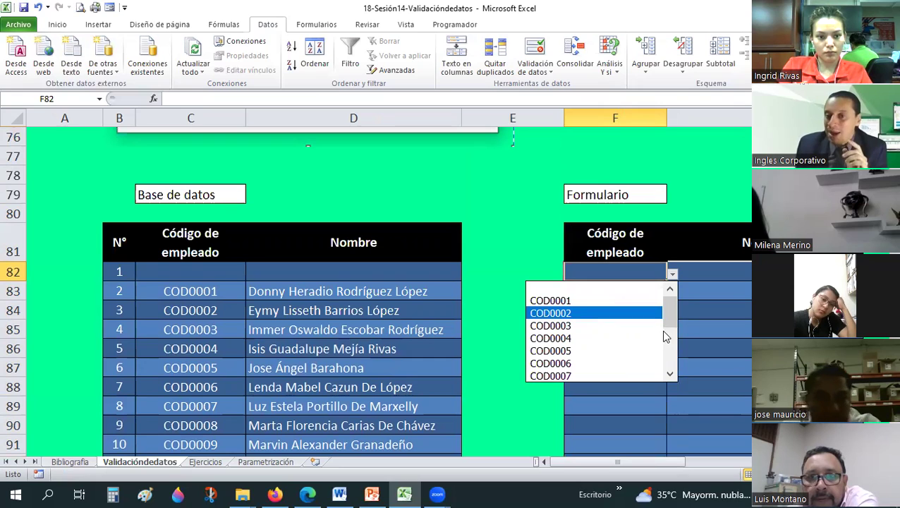
{"action": "scroll", "coordinate": [663, 376], "scroll_direction": "down", "scroll_amount": 2}
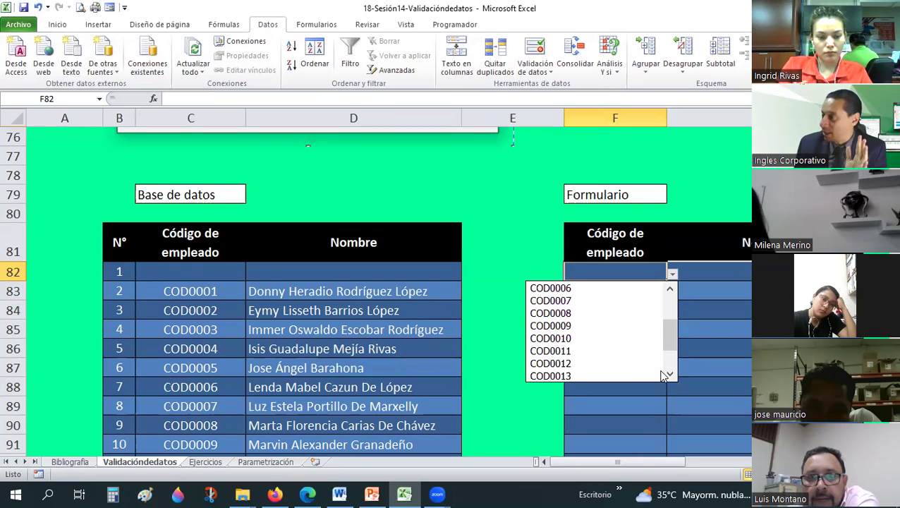
{"action": "scroll", "coordinate": [635, 317], "scroll_direction": "up", "scroll_amount": 1}
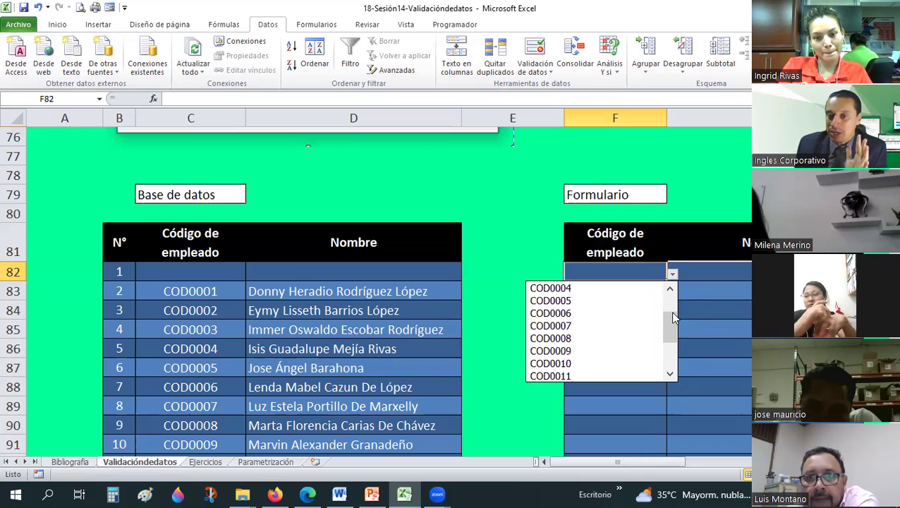
{"action": "scroll", "coordinate": [583, 325], "scroll_direction": "up", "scroll_amount": 1}
{"action": "left_click", "coordinate": [577, 327]}
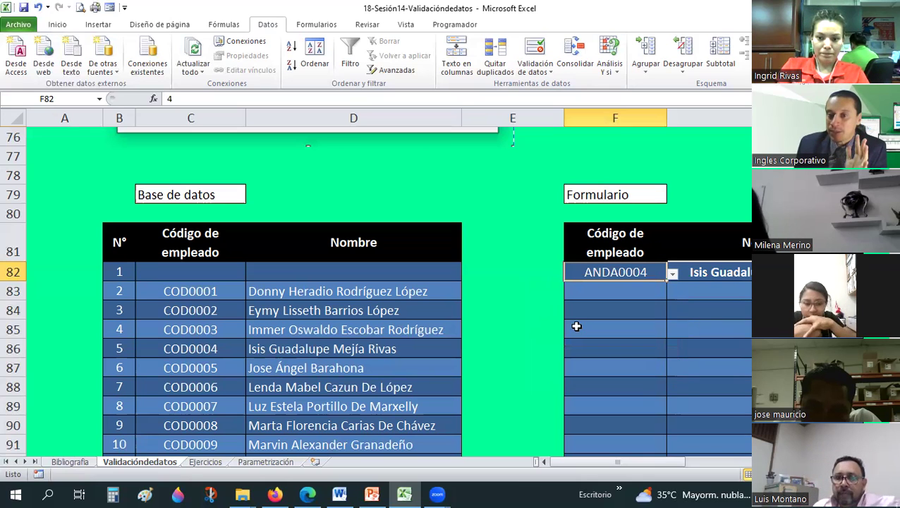
{"action": "left_click", "coordinate": [709, 272]}
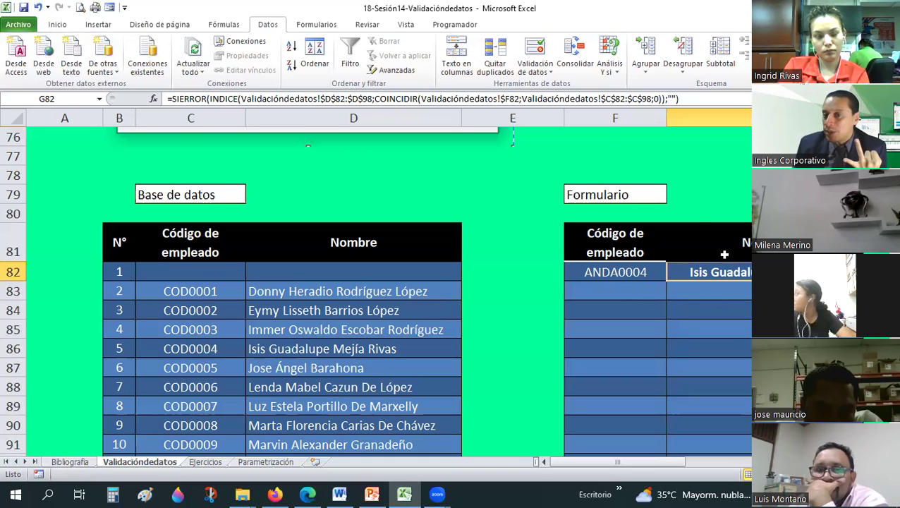
{"action": "left_click", "coordinate": [649, 274]}
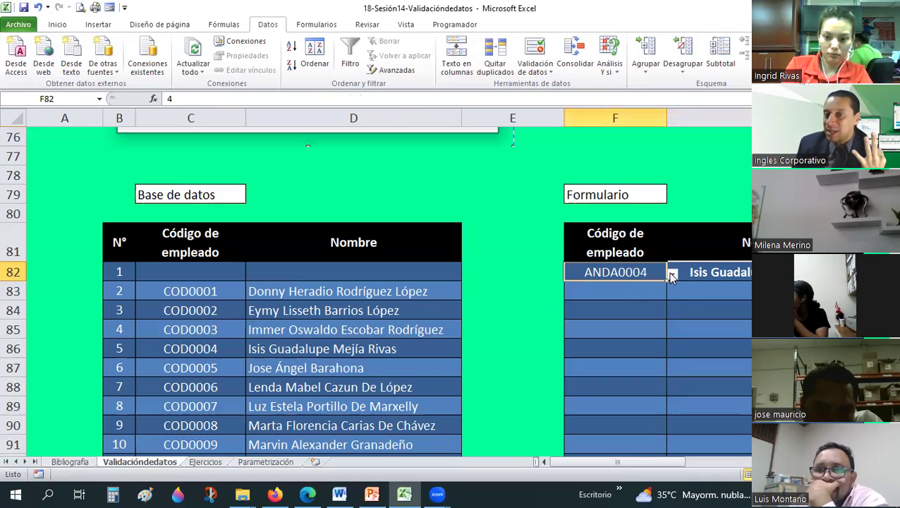
{"action": "left_click", "coordinate": [671, 273]}
{"action": "key", "text": "Escape"}
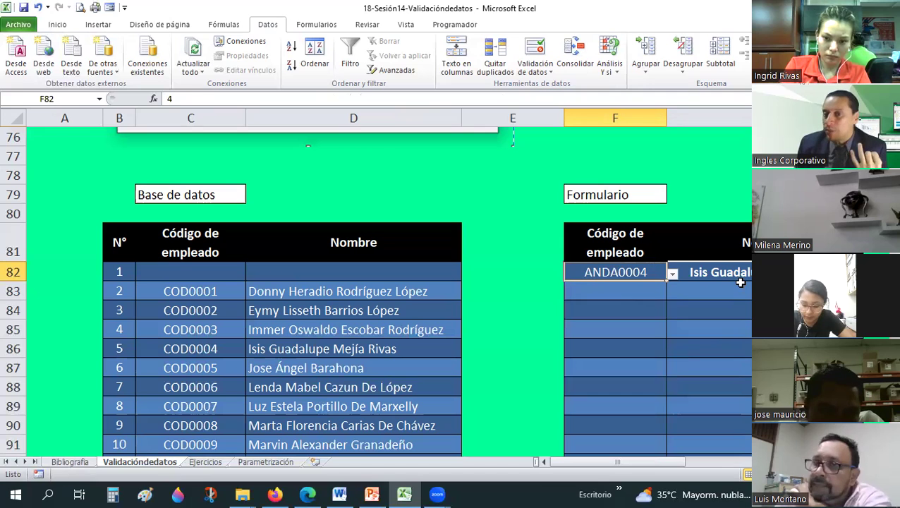
{"action": "key", "text": "alt+Down"}
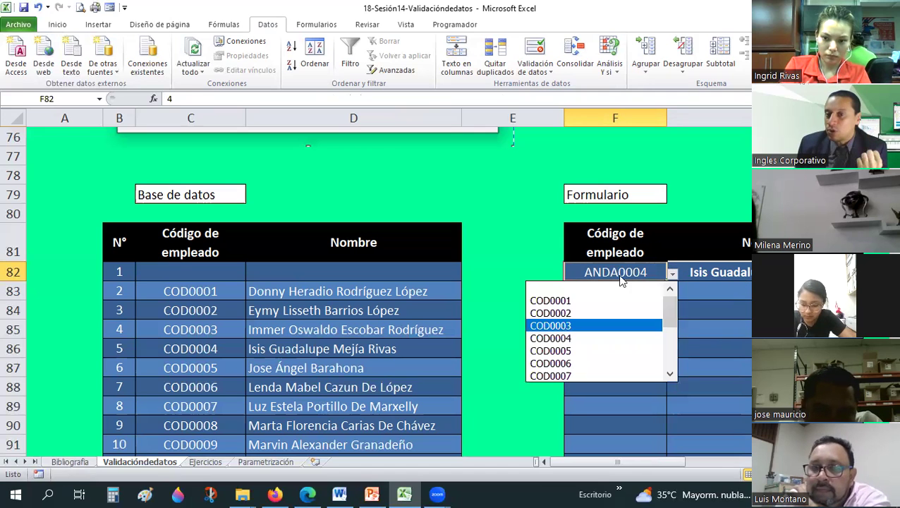
{"action": "key", "text": "Up"}
{"action": "key", "text": "Up"}
{"action": "key", "text": "Up"}
{"action": "key", "text": "Escape"}
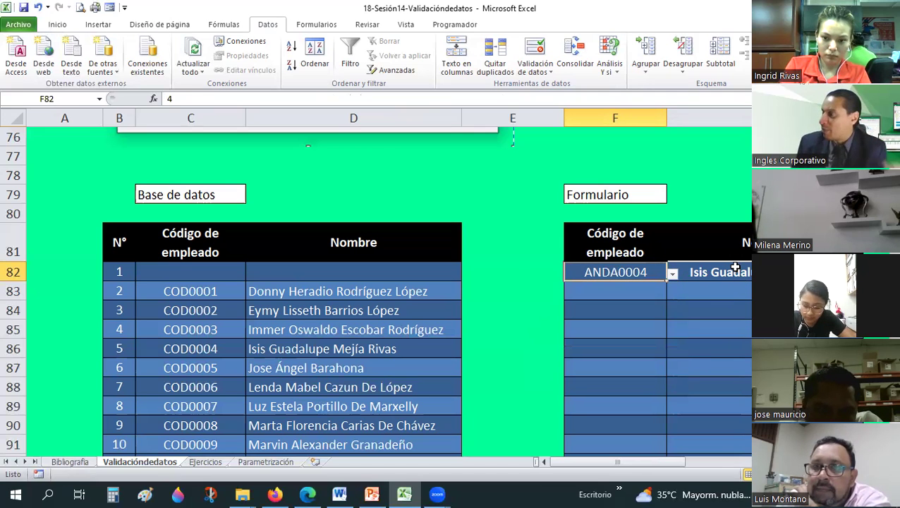
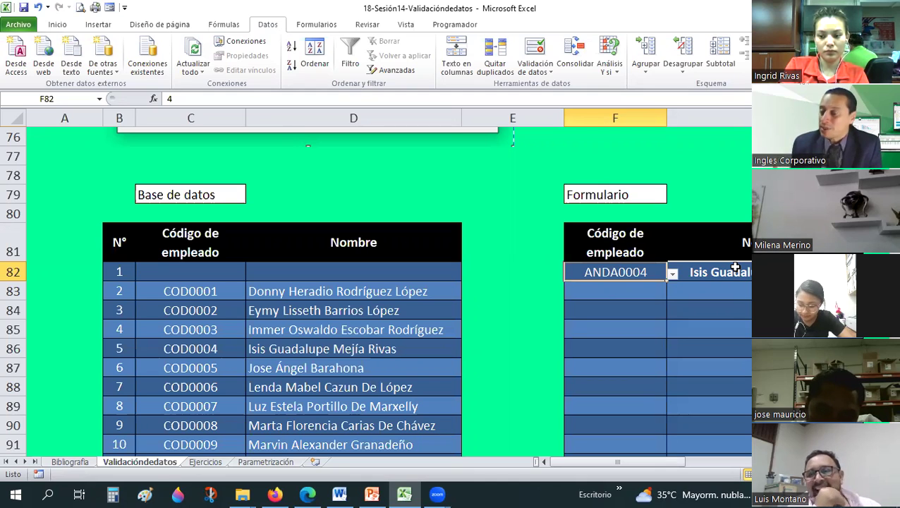
- After checking the employee-name formula, select code cells F82:F98 in column F
{"action": "left_click", "coordinate": [735, 268]}
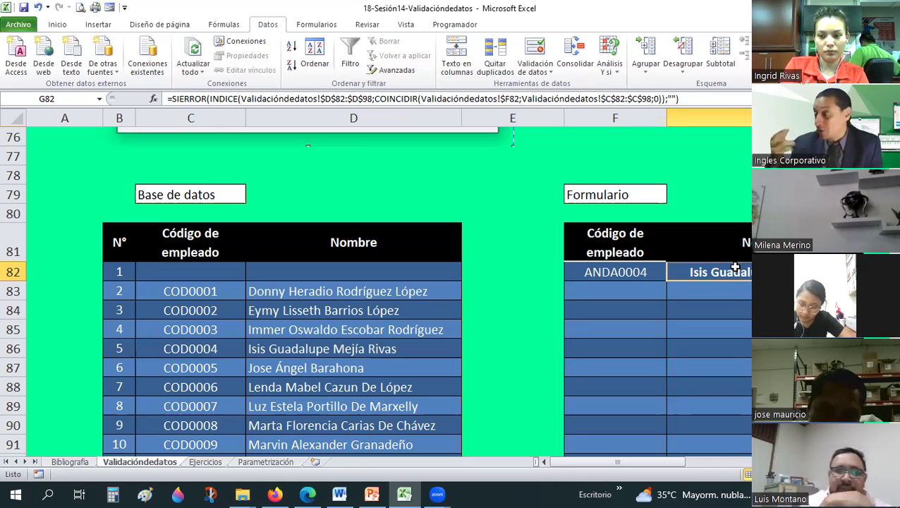
{"action": "left_click", "coordinate": [631, 272]}
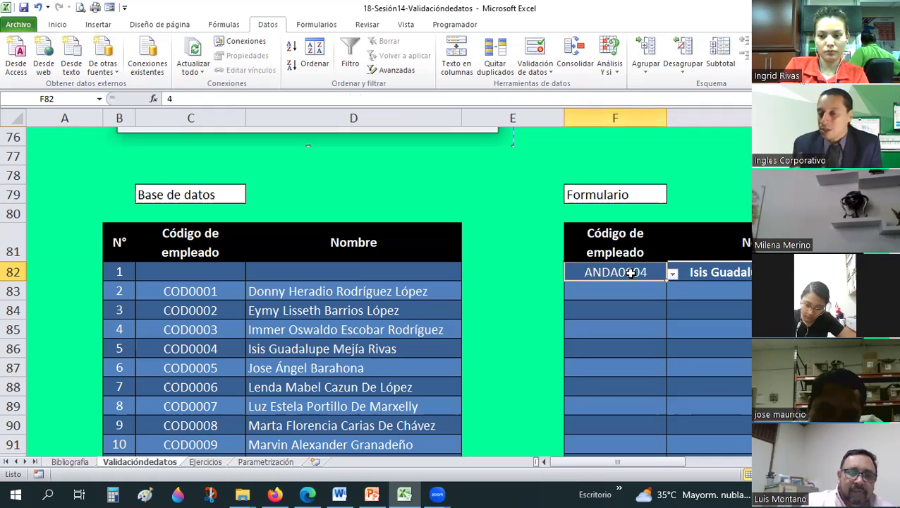
{"action": "mouse_move", "coordinate": [631, 272]}
{"action": "left_mouse_down"}
{"action": "mouse_move", "coordinate": [603, 469]}
{"action": "mouse_move", "coordinate": [635, 397]}
{"action": "left_mouse_up"}
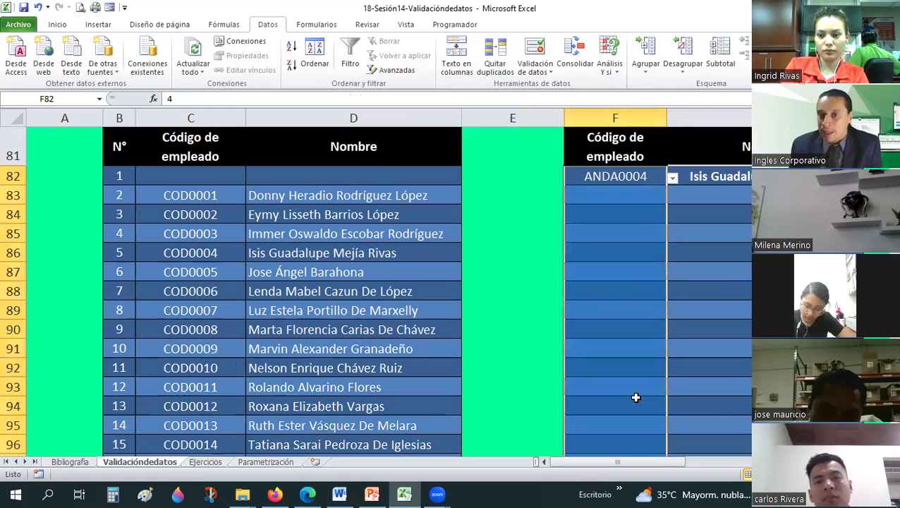
{"action": "left_click", "coordinate": [645, 284]}
{"action": "scroll", "coordinate": [609, 199], "scroll_direction": "up", "scroll_amount": 1}
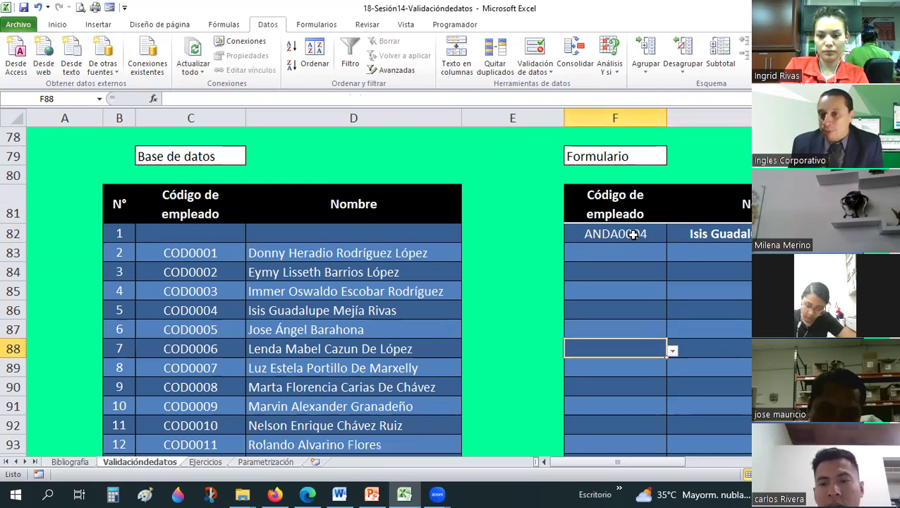
{"action": "left_click_drag", "start_coordinate": [633, 234], "coordinate": [615, 429]}
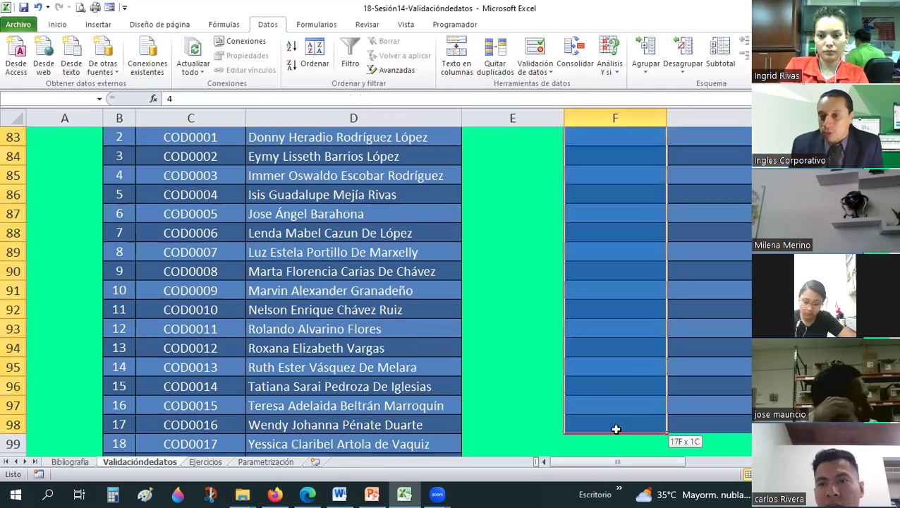
- Begin an input message on the code cells, then extend their validation to include F81
{"action": "left_click", "coordinate": [537, 72]}
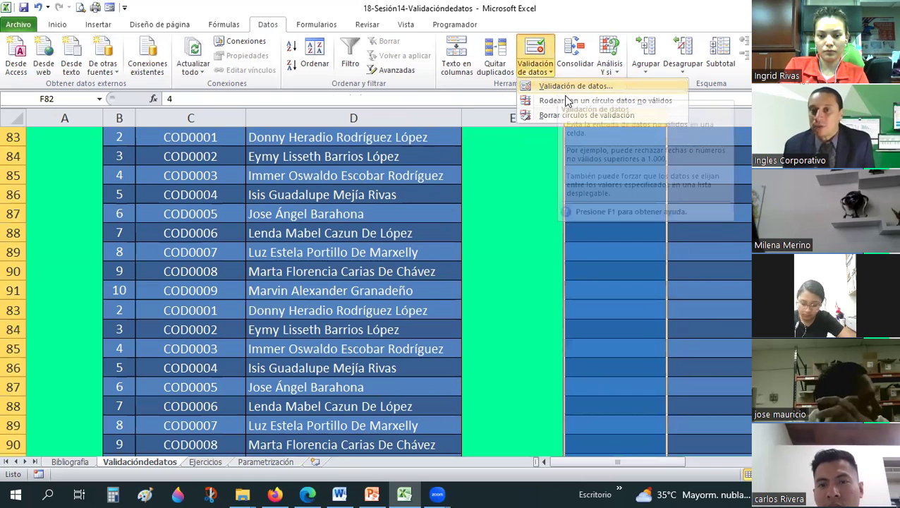
{"action": "left_click", "coordinate": [571, 86]}
{"action": "left_click", "coordinate": [682, 49]}
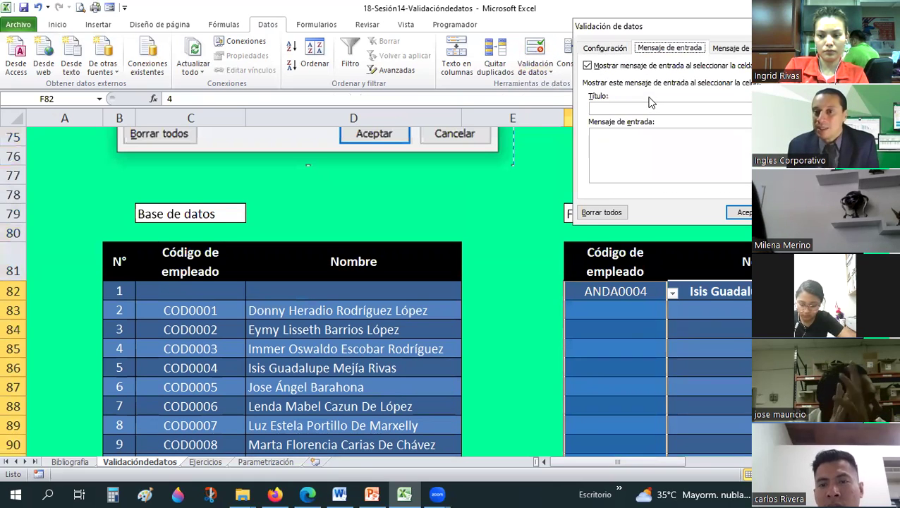
{"action": "left_click", "coordinate": [647, 107]}
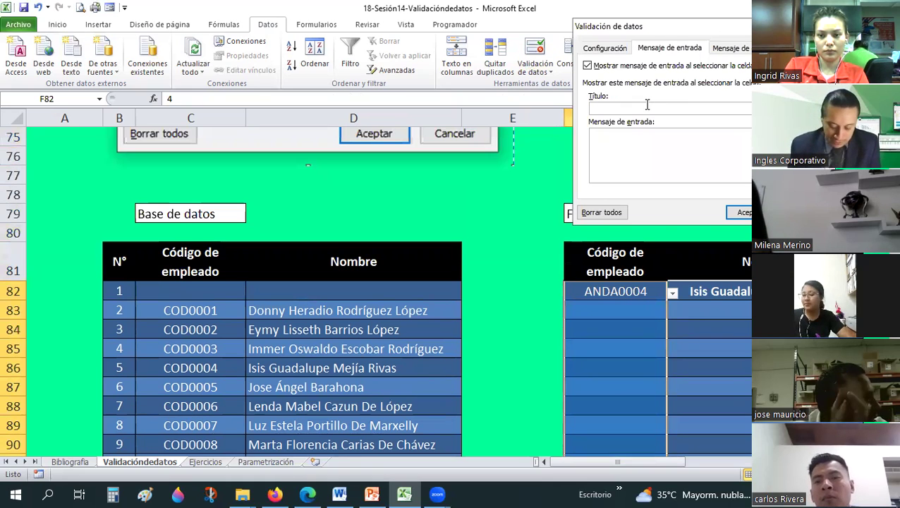
{"action": "type", "text": "Listado"}
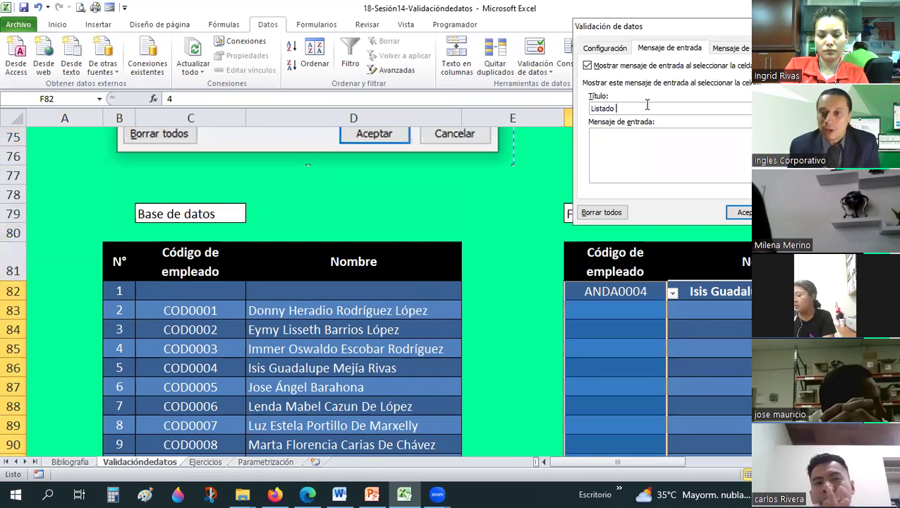
{"action": "key", "text": "Return"}
{"action": "left_click", "coordinate": [582, 271]}
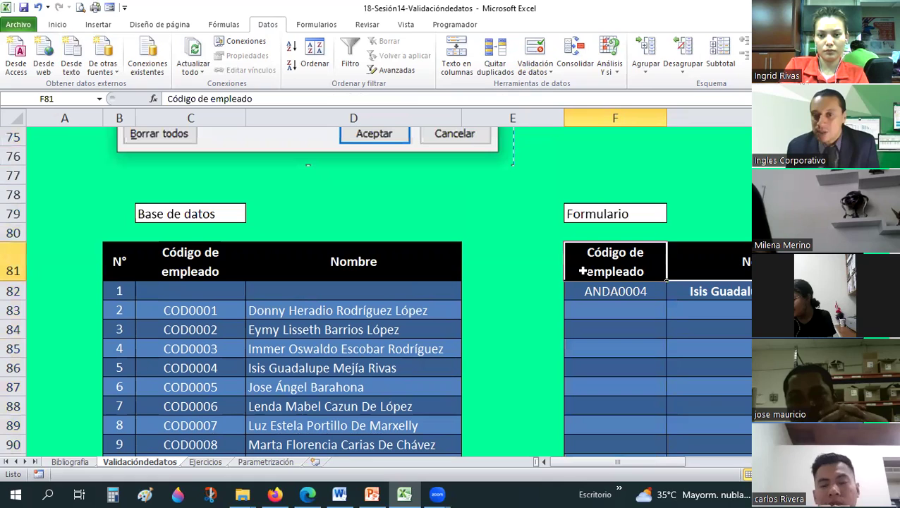
{"action": "left_click_drag", "start_coordinate": [574, 287], "coordinate": [608, 279]}
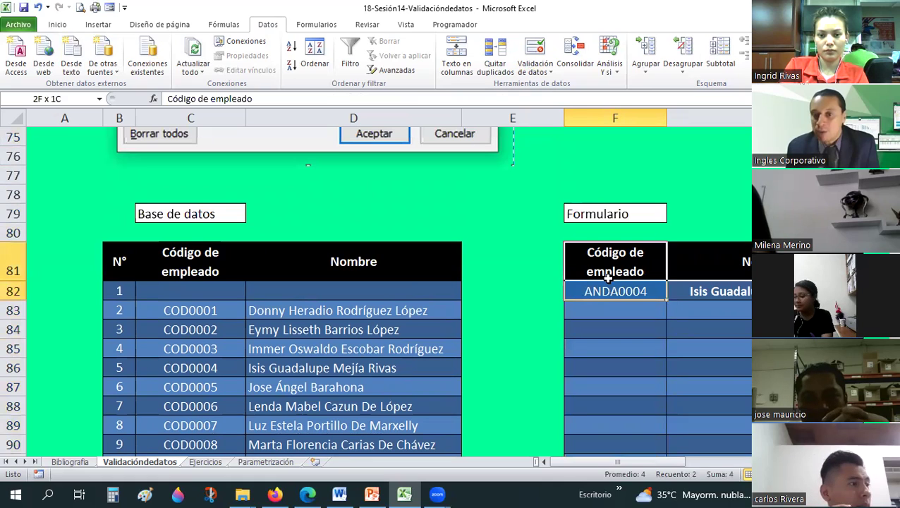
{"action": "left_click", "coordinate": [535, 49]}
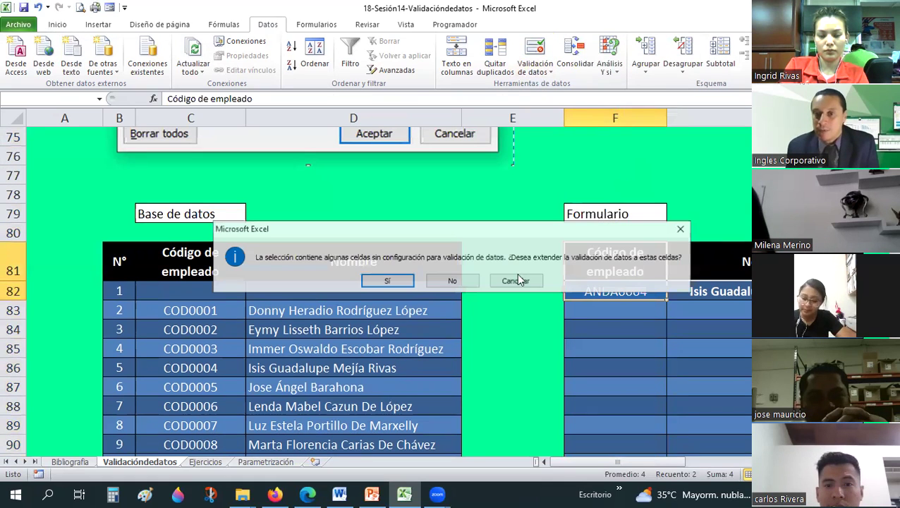
{"action": "left_click", "coordinate": [393, 281]}
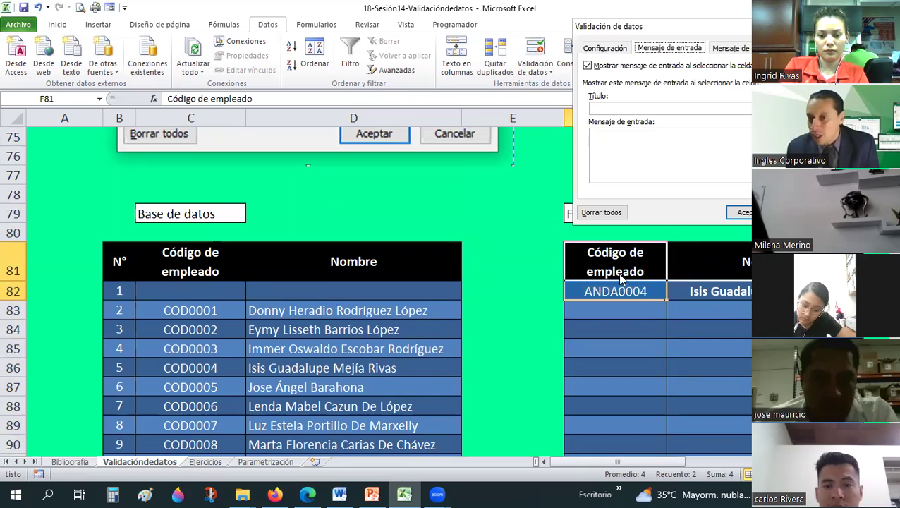
- Title the input message 'Listado de código de empleados'
{"action": "left_click", "coordinate": [608, 109]}
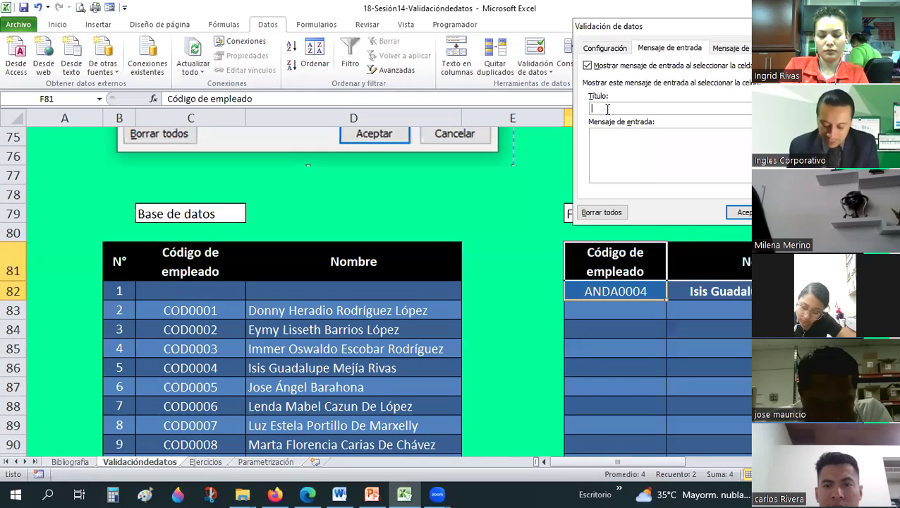
{"action": "type", "text": "Listado de "}
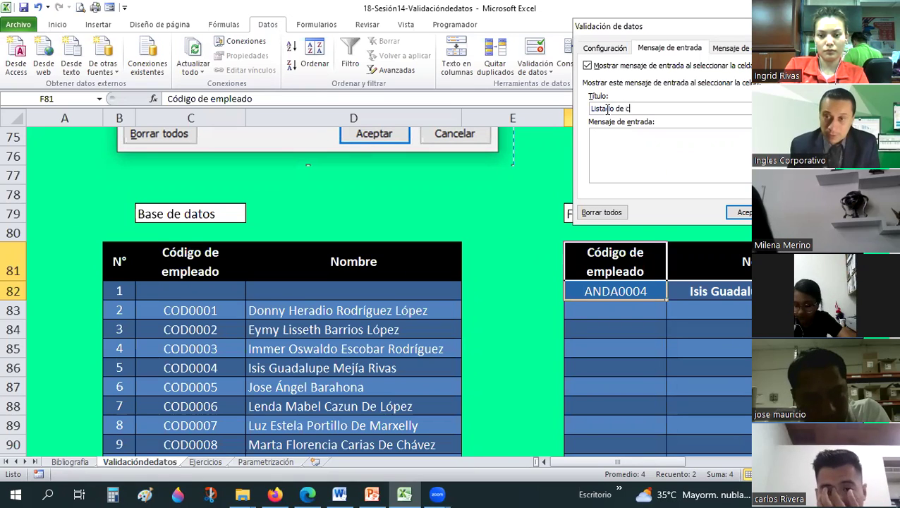
{"action": "type", "text": "c"}
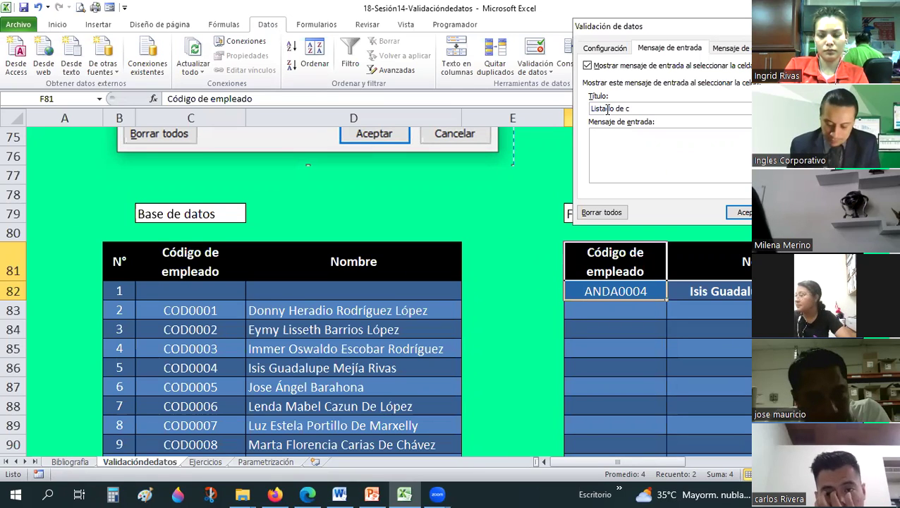
{"action": "key", "text": "BackSpace"}
{"action": "key", "text": "BackSpace"}
{"action": "key", "text": "BackSpace"}
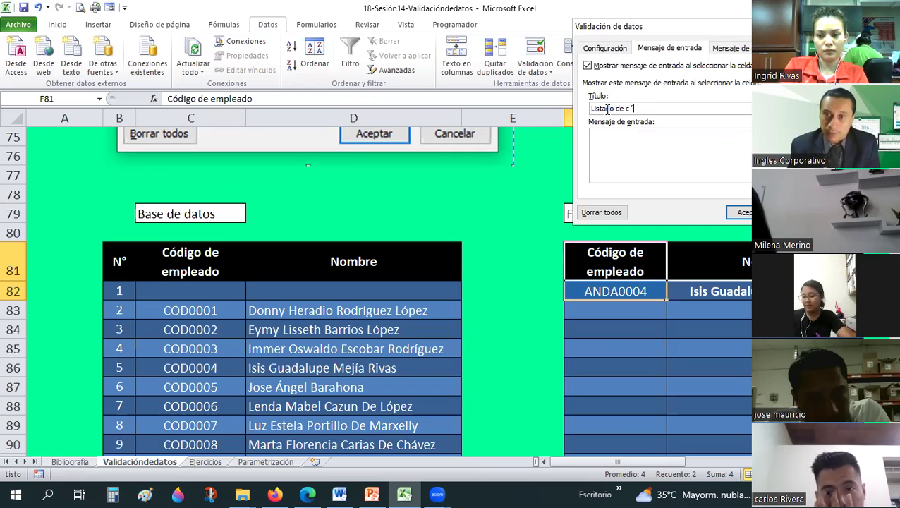
{"action": "type", "text": "ódigo de e"}
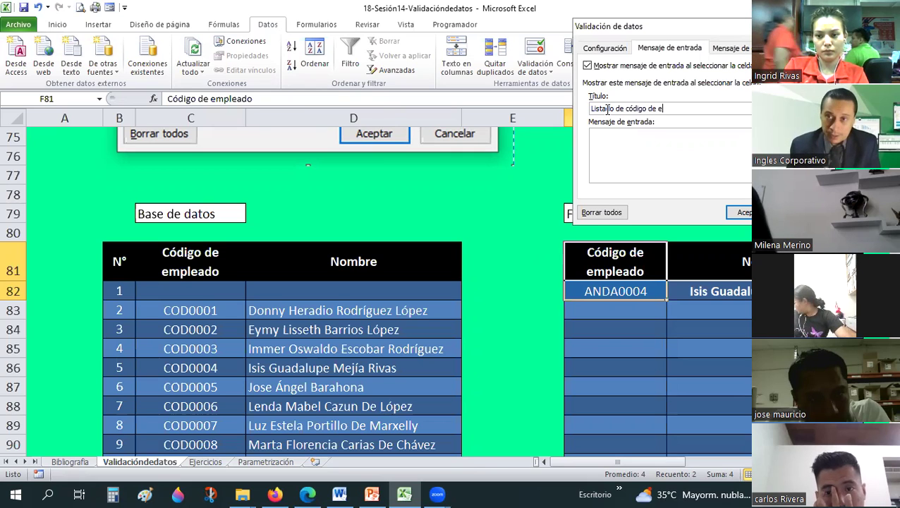
{"action": "type", "text": "mpelad"}
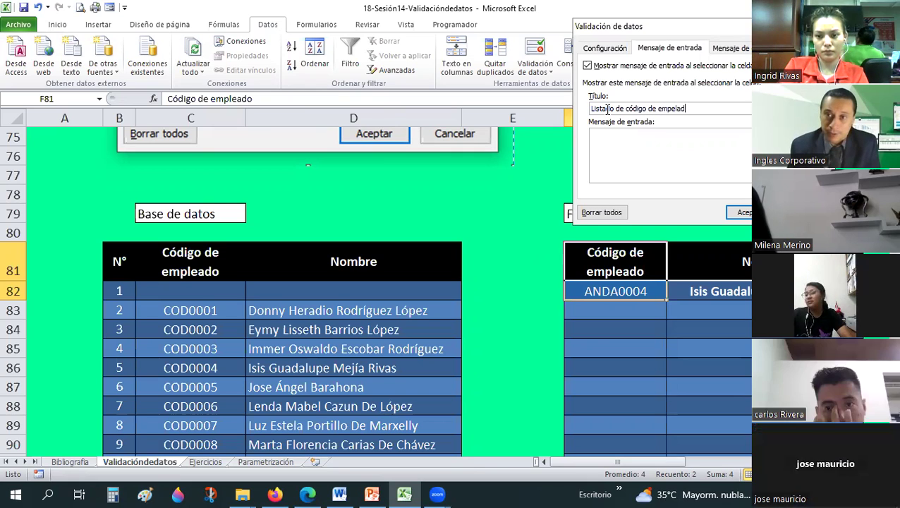
{"action": "key", "text": "BackSpace"}
{"action": "key", "text": "BackSpace"}
{"action": "type", "text": "leados"}
{"action": "key", "text": "Tab"}
- Enter the message asking users to select a listed employee code or contact support, and confirm
{"action": "type", "text": "Por favor s"}
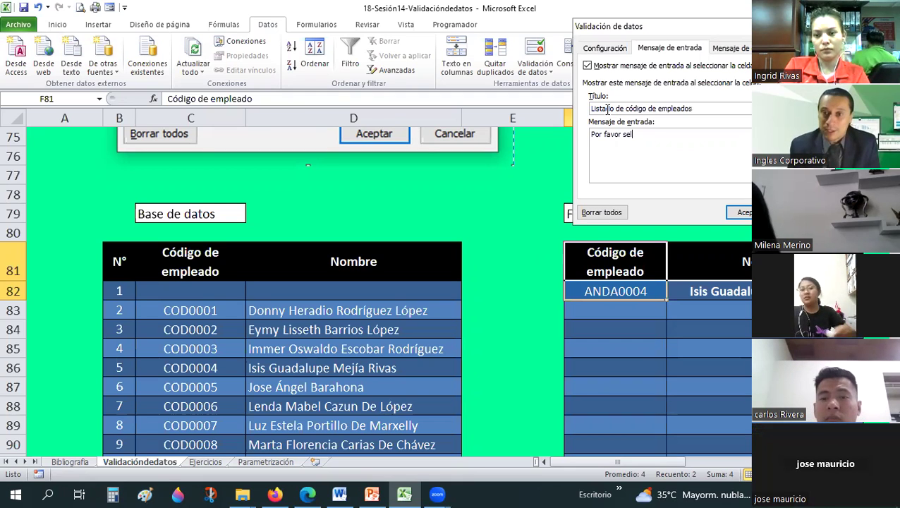
{"action": "type", "text": "eleccione"}
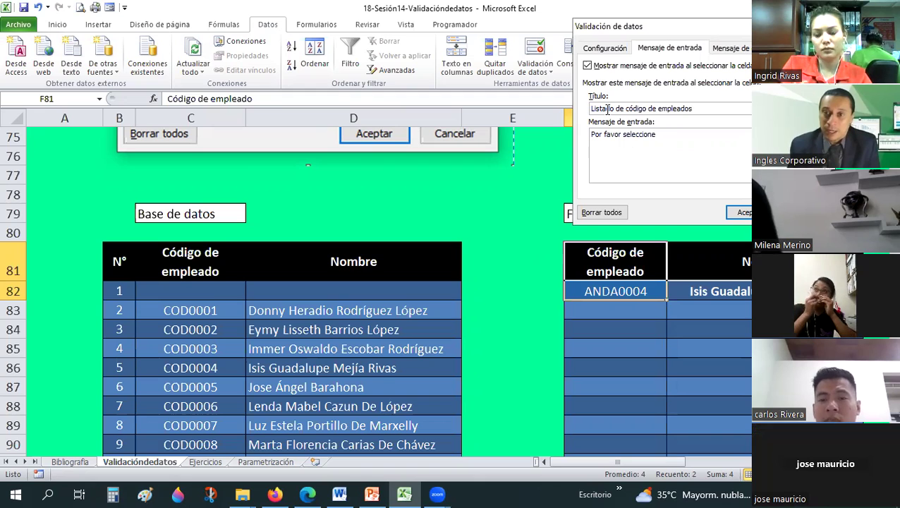
{"action": "type", "text": " alguno de l"}
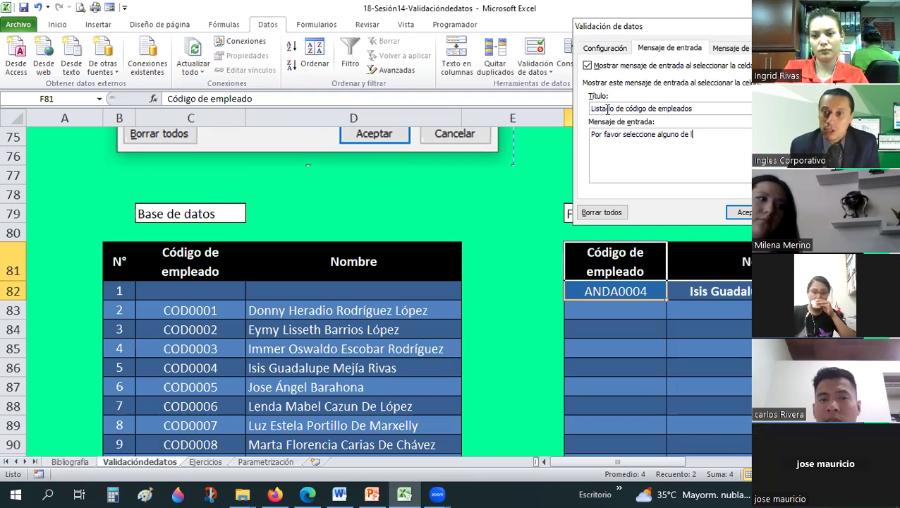
{"action": "type", "text": "os códigos "}
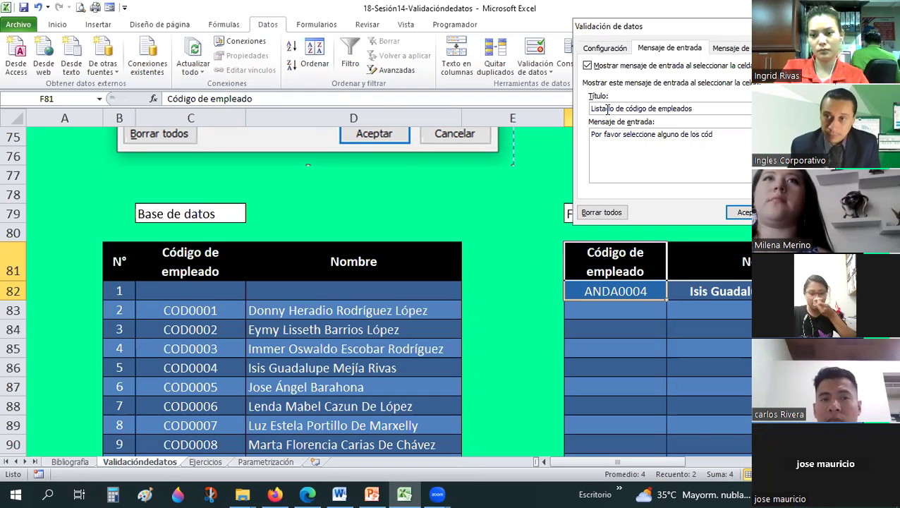
{"action": "type", "text": "pres"}
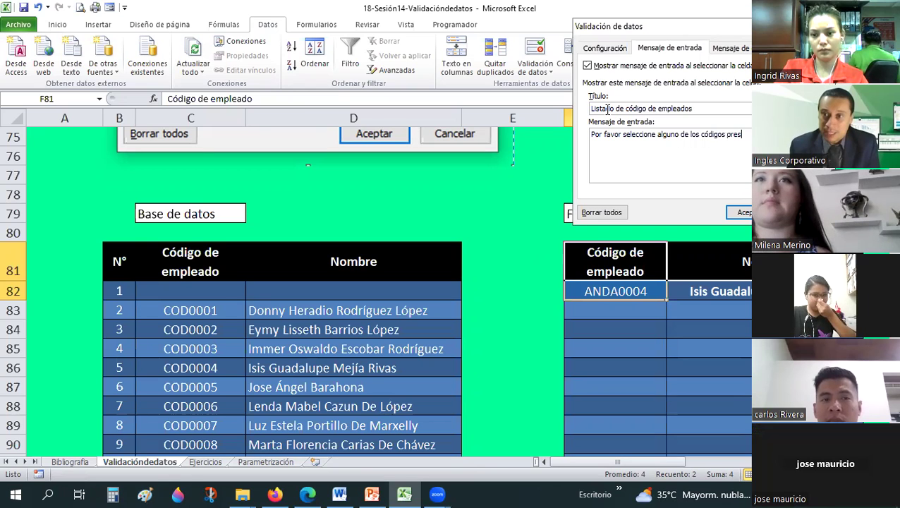
{"action": "type", "text": "n"}
{"action": "key", "text": "BackSpace"}
{"action": "type", "text": "ente"}
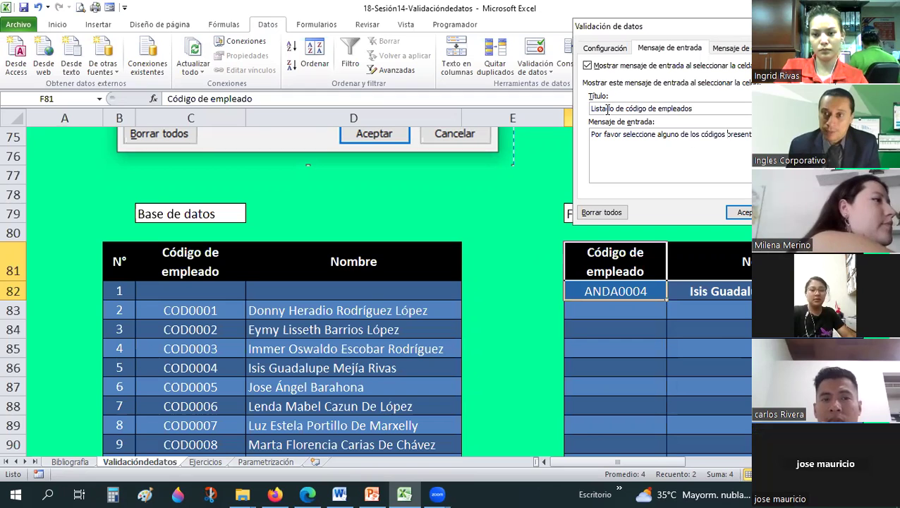
{"action": "key", "text": "ctrl+Left"}
{"action": "type", "text": "de "}
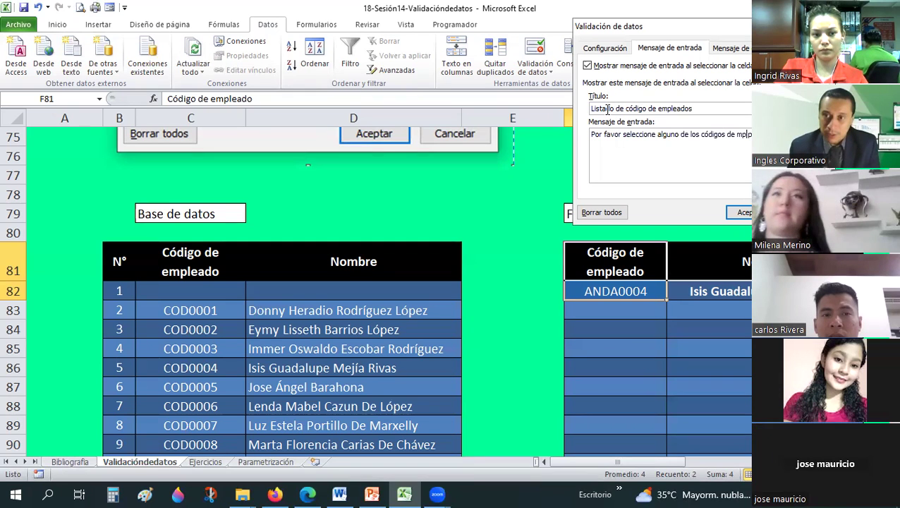
{"action": "type", "text": "empl"}
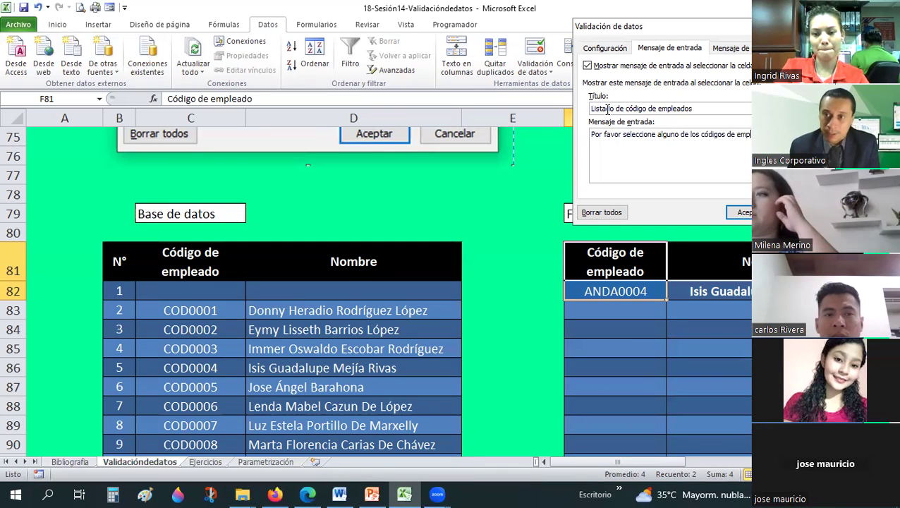
{"action": "type", "text": "eados"}
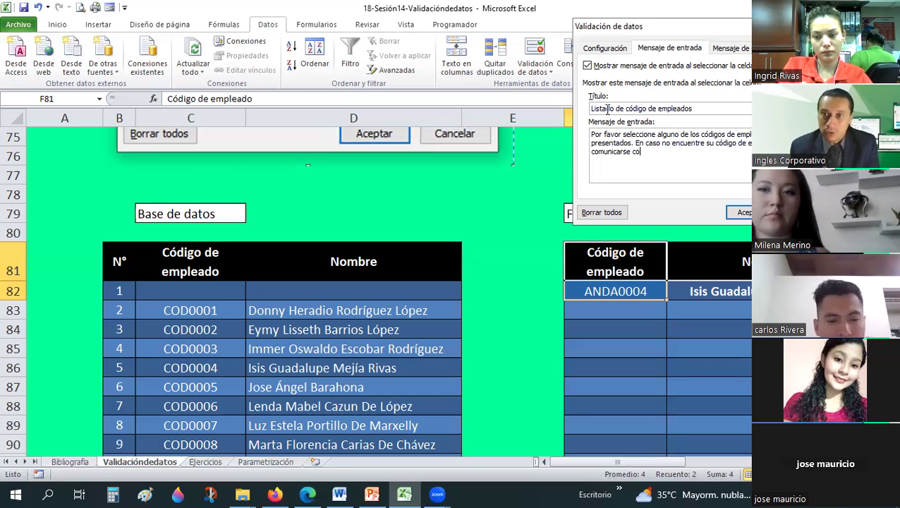
{"action": "type", "text": "n soporte."}
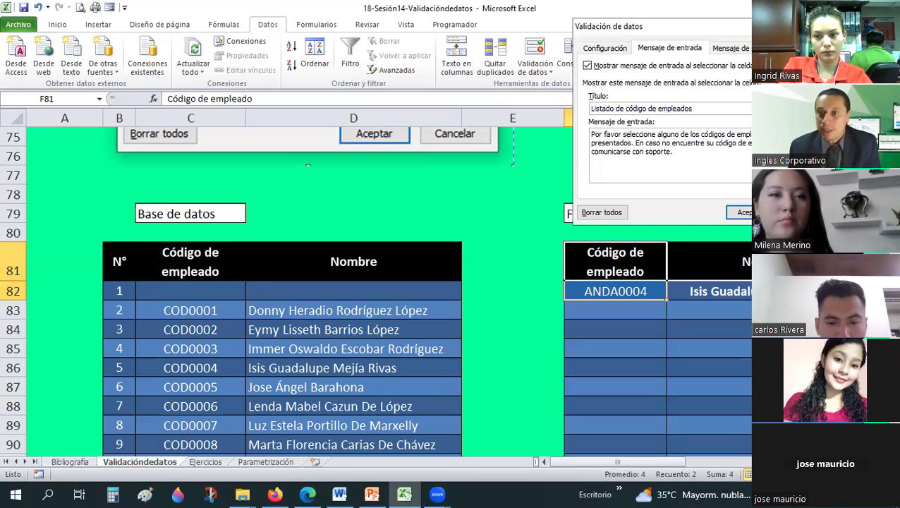
{"action": "left_click", "coordinate": [744, 212]}
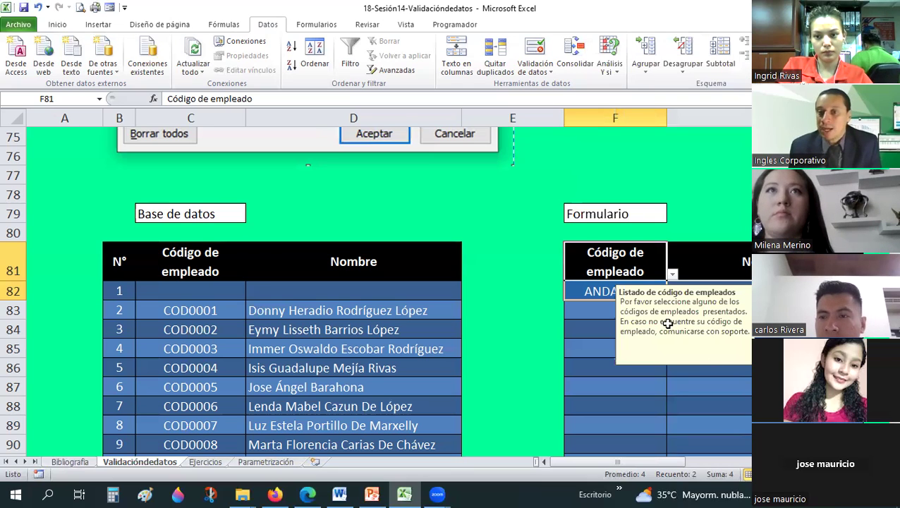
- Check that the input message appears when selecting the code cells
{"action": "left_click", "coordinate": [620, 276]}
{"action": "left_click", "coordinate": [526, 306]}
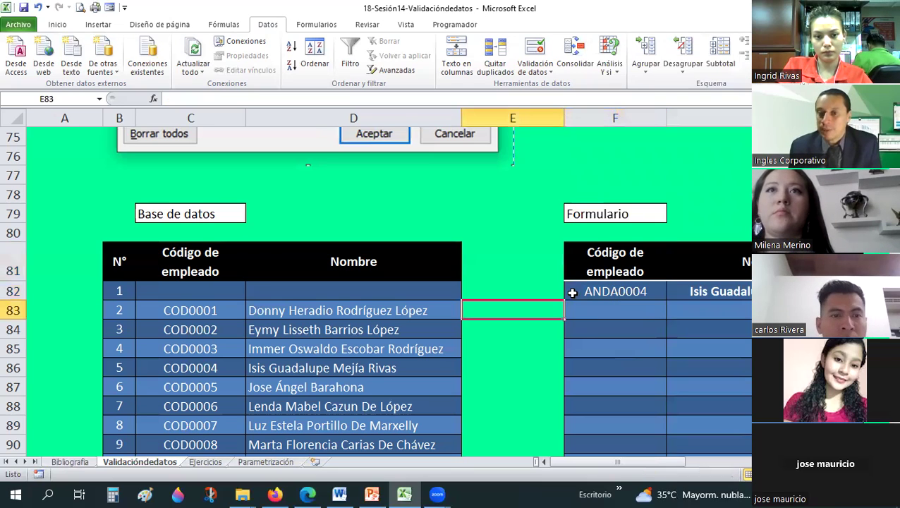
{"action": "left_click", "coordinate": [582, 289]}
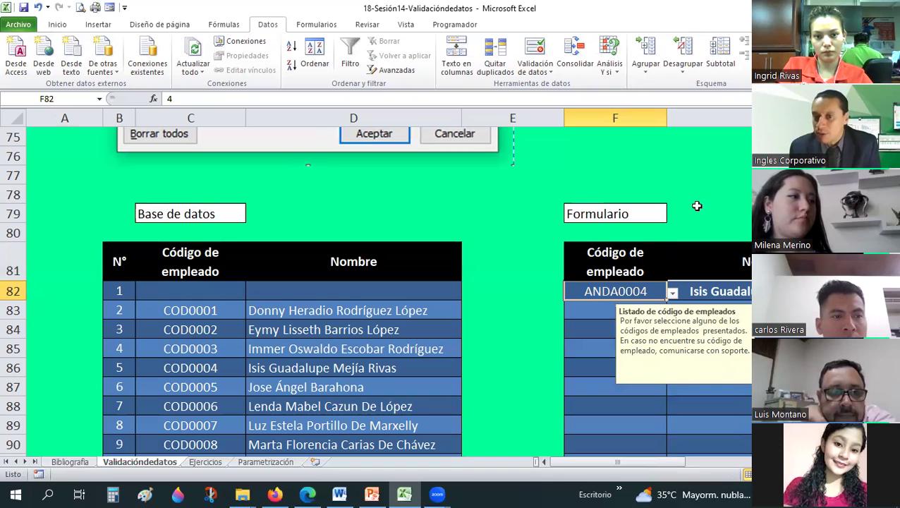
{"action": "left_click", "coordinate": [610, 214]}
{"action": "left_click", "coordinate": [609, 235]}
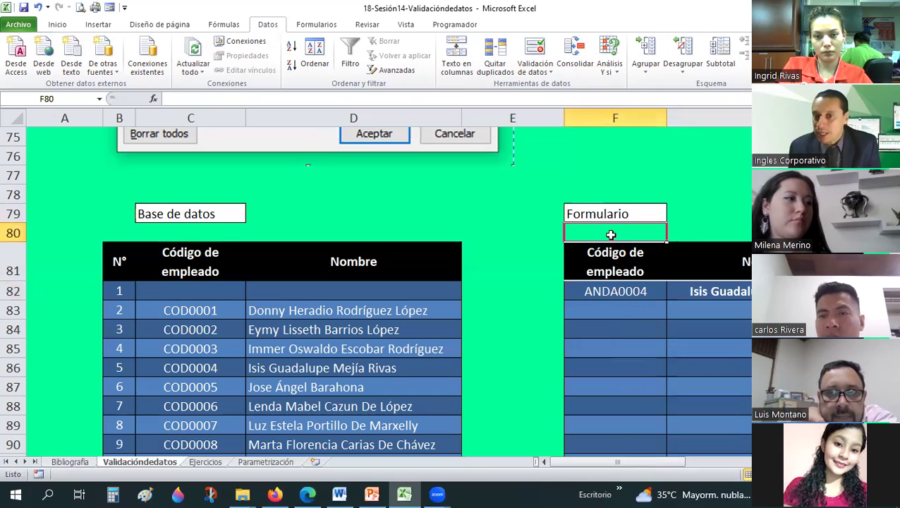
- Insert blank rows at row 81 above the Base de datos and Formulario tables
{"action": "left_click", "coordinate": [10, 260]}
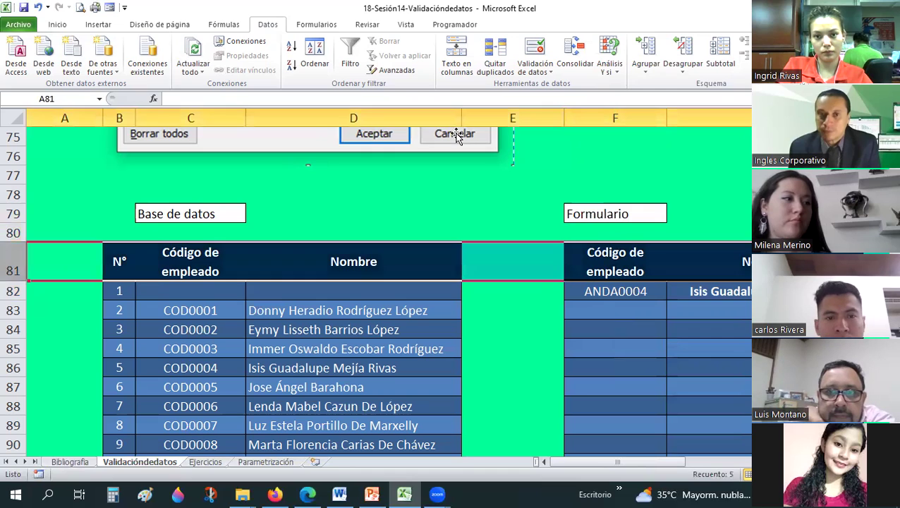
{"action": "left_click", "coordinate": [57, 24]}
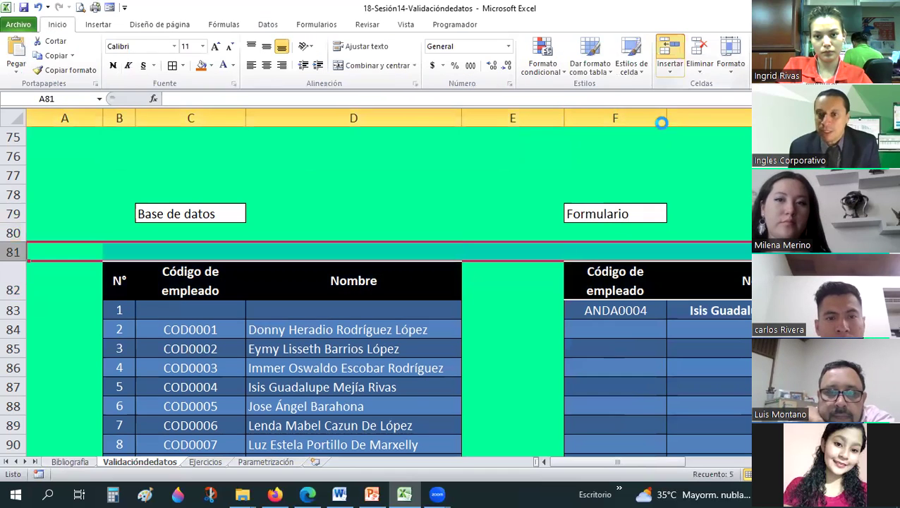
{"action": "left_click", "coordinate": [607, 265]}
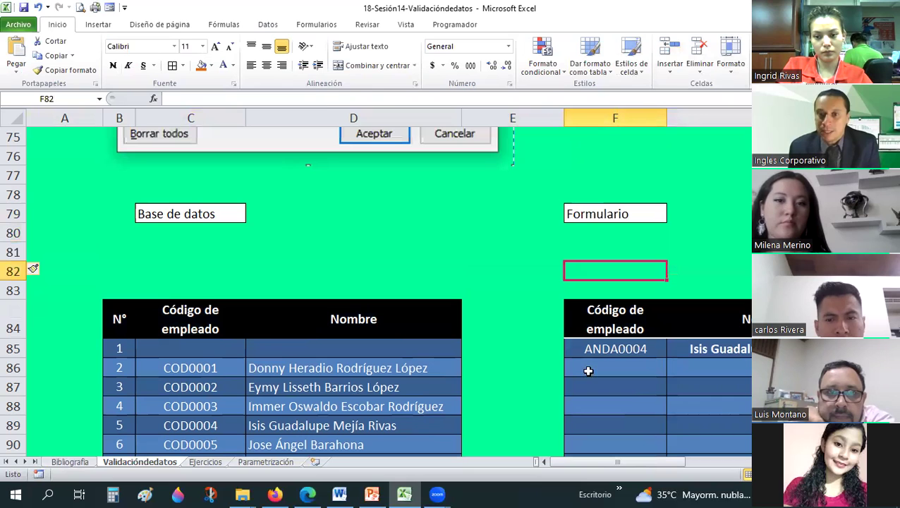
- Copy the input message text from the validation settings and paste it into G81
{"action": "left_click", "coordinate": [268, 24]}
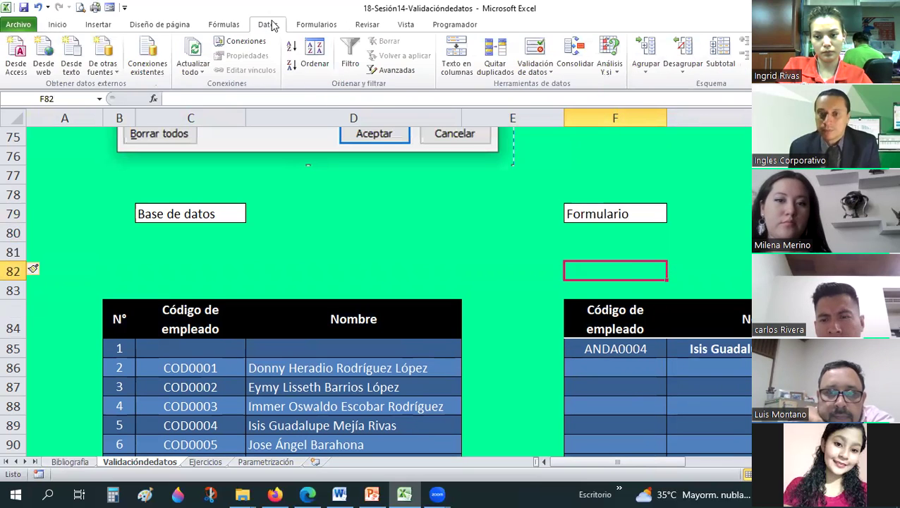
{"action": "key", "text": "Down"}
{"action": "key", "text": "Down"}
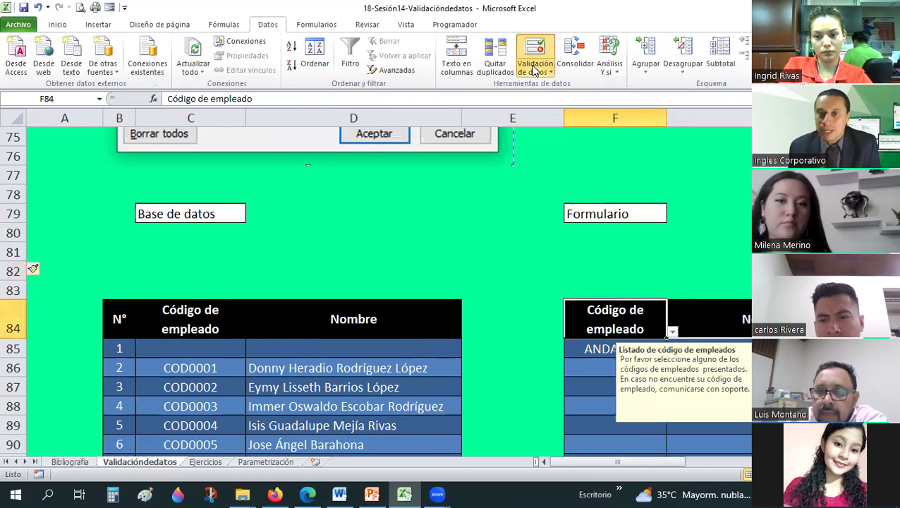
{"action": "left_click", "coordinate": [544, 70]}
{"action": "left_click", "coordinate": [564, 85]}
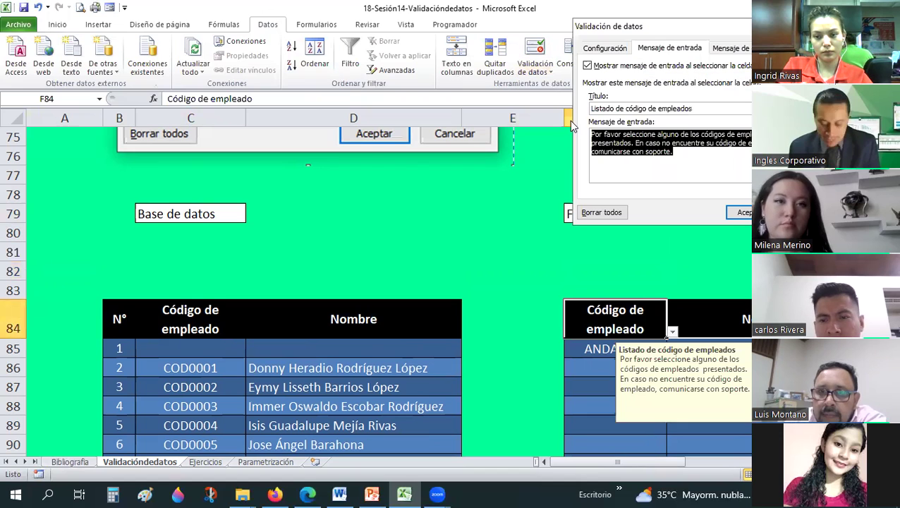
{"action": "left_click", "coordinate": [734, 212]}
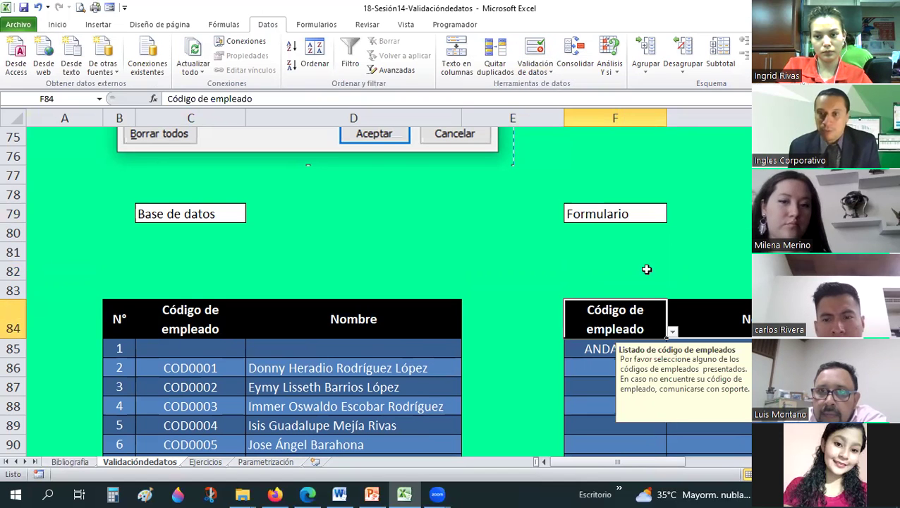
{"action": "left_click", "coordinate": [678, 250]}
{"action": "type", "text": "Por favor seleccione alguno de los códigos de empleados  presentados. En caso no encuentre su código de empleado, comunicarse con soporte."}
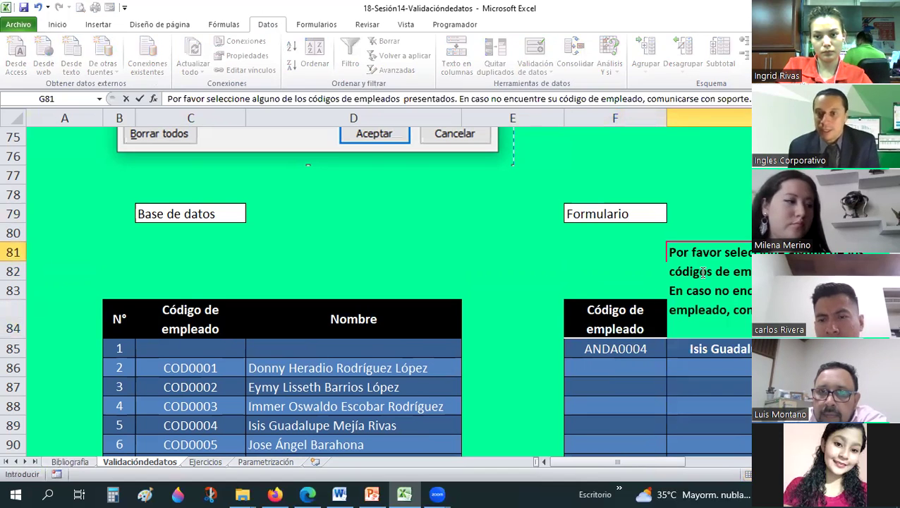
{"action": "key", "text": "Return"}
{"action": "type", "text": "+"}
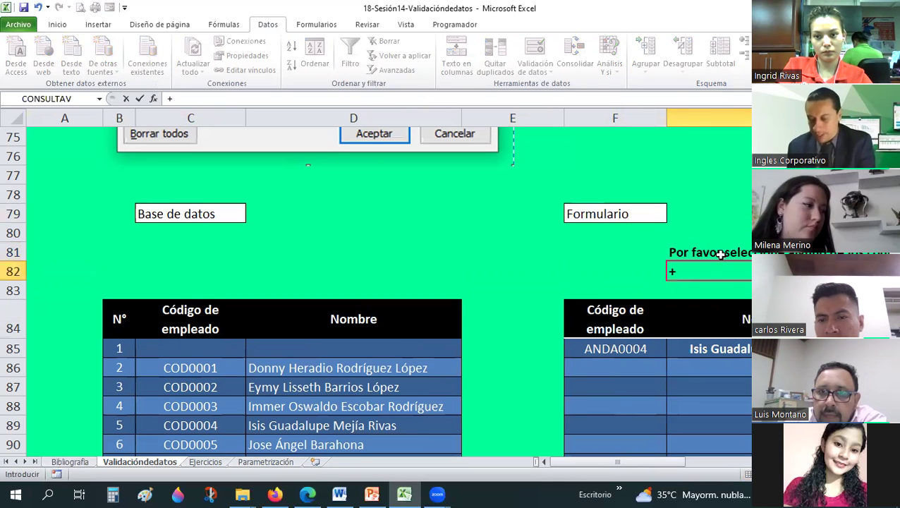
{"action": "key", "text": "Escape"}
{"action": "key", "text": "Up"}
- Wrap the G81 instructions text and reduce its font size
{"action": "left_click", "coordinate": [57, 24]}
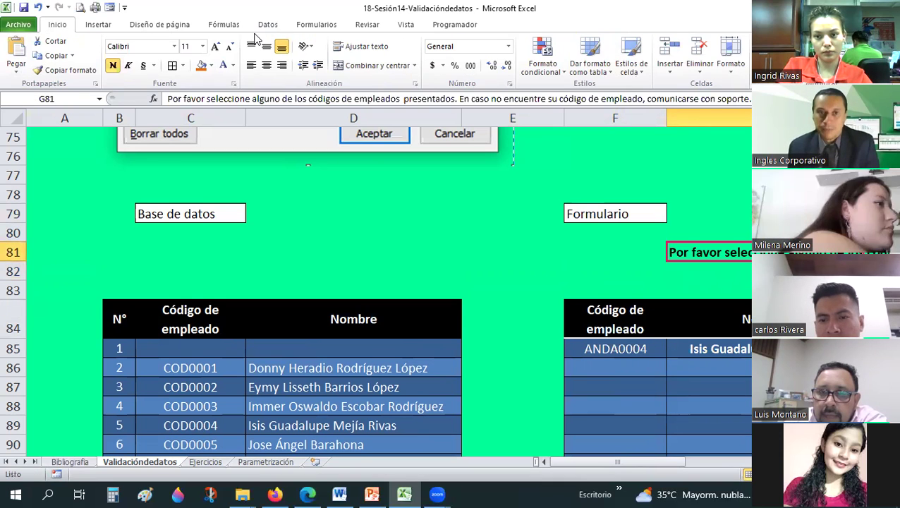
{"action": "left_click", "coordinate": [361, 46]}
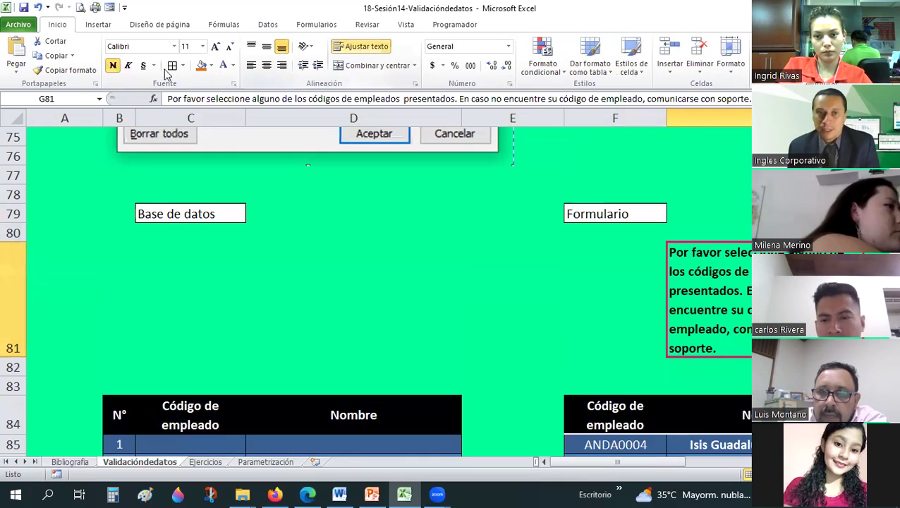
{"action": "left_click", "coordinate": [230, 48]}
- Enter a wrapped 'Instrucción de llenado' label in F81 and make row 82 about 36.75 tall
{"action": "left_click", "coordinate": [627, 256]}
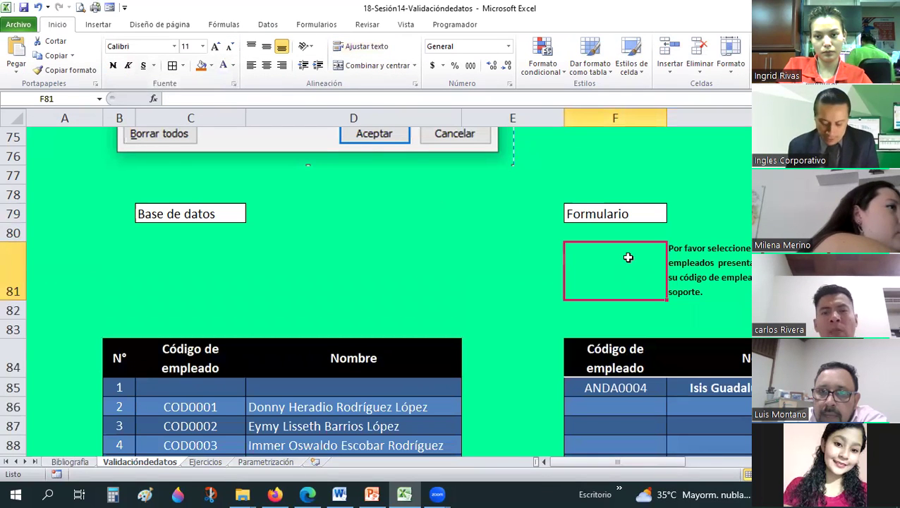
{"action": "type", "text": "Instruc"}
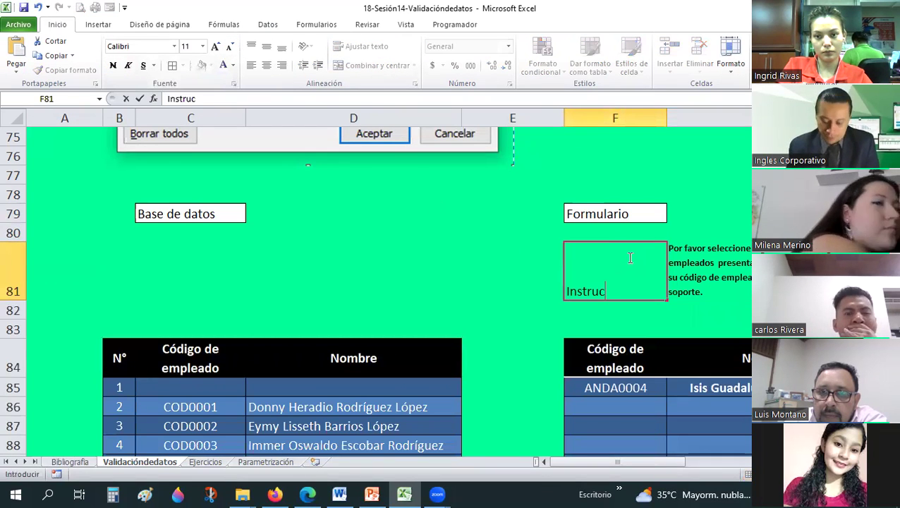
{"action": "type", "text": "ción de llenado"}
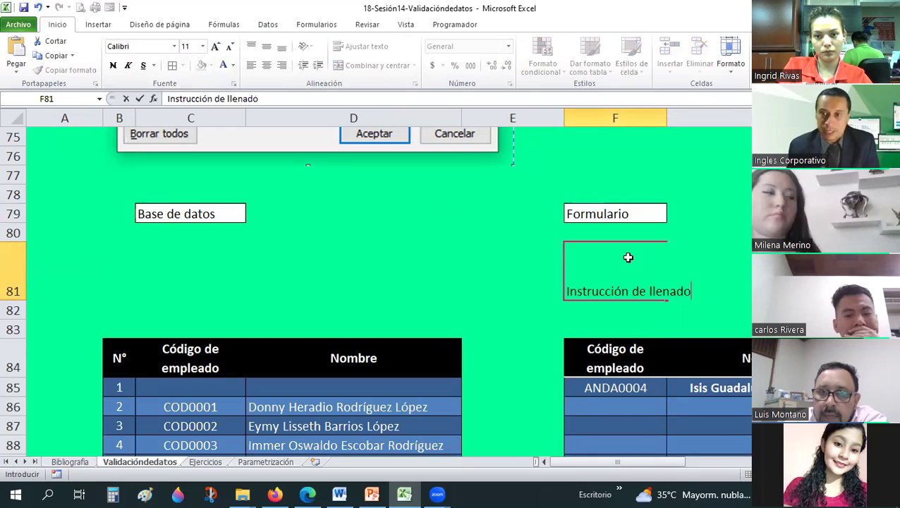
{"action": "key", "text": "Return"}
{"action": "left_click", "coordinate": [366, 45]}
{"action": "scroll", "coordinate": [71, 229], "scroll_direction": "down", "scroll_amount": 2}
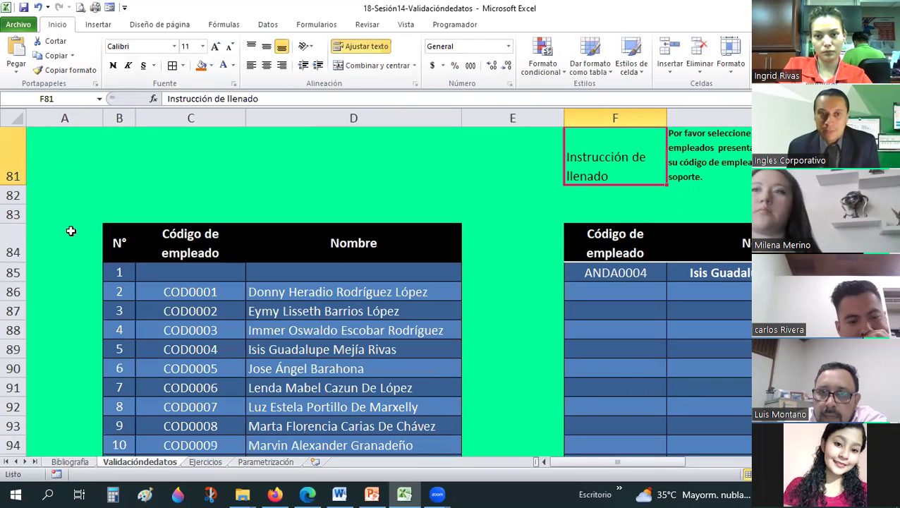
{"action": "left_click", "coordinate": [14, 189]}
{"action": "left_click_drag", "start_coordinate": [14, 205], "coordinate": [14, 203]}
{"action": "scroll", "coordinate": [282, 282], "scroll_direction": "up", "scroll_amount": 1}
- Centre the label and instructions horizontally and vertically, and bold the label
{"action": "left_click", "coordinate": [613, 204]}
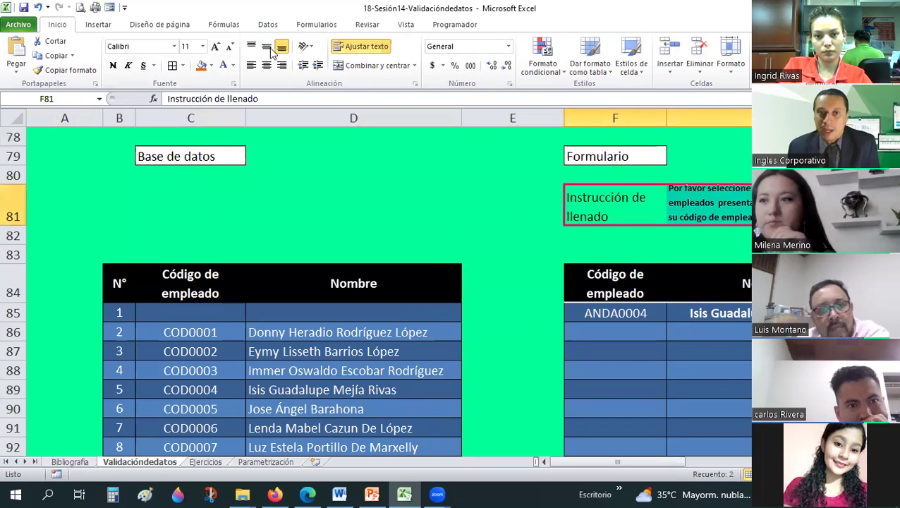
{"action": "left_click", "coordinate": [267, 65]}
{"action": "left_click", "coordinate": [266, 45]}
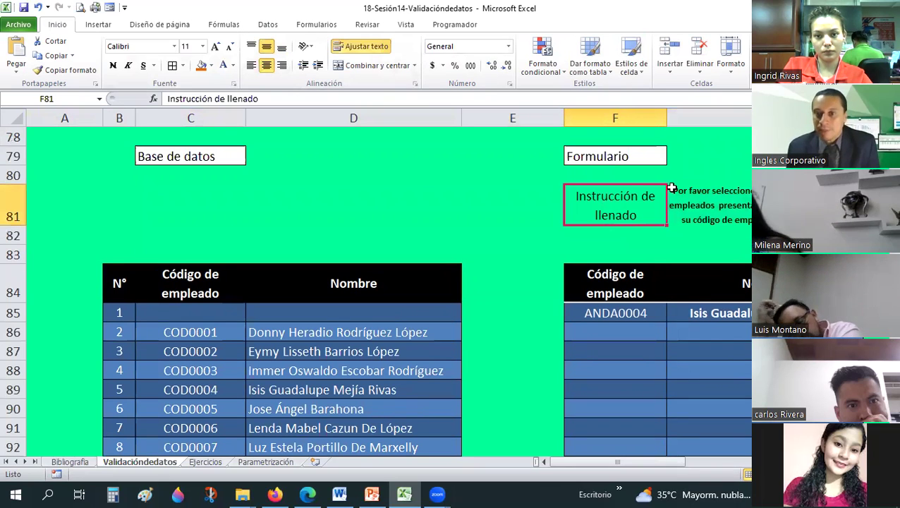
{"action": "key", "text": "Right"}
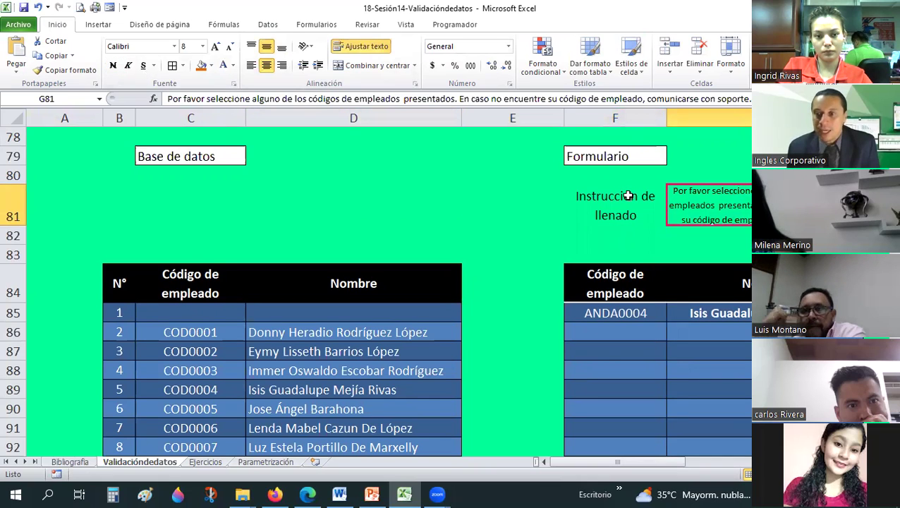
{"action": "key", "text": "Left"}
{"action": "left_click", "coordinate": [113, 65]}
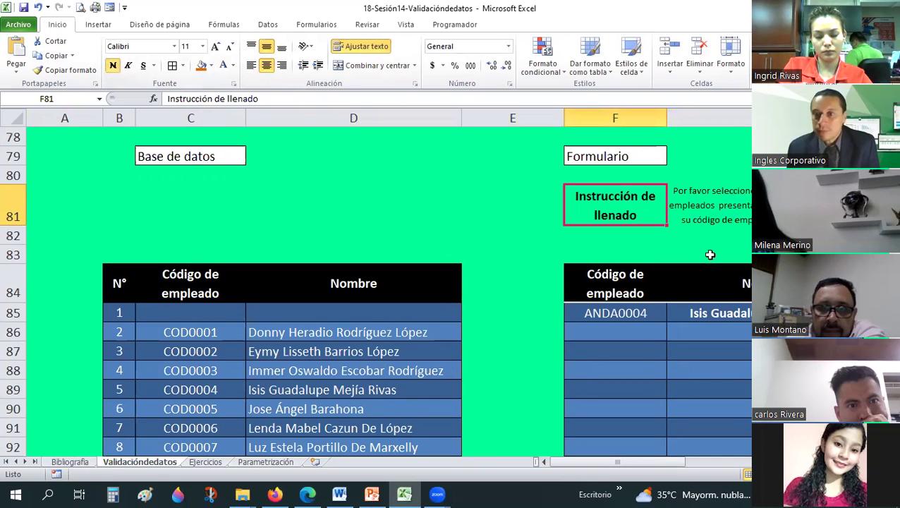
- Select the form's employee code cells starting at F85
{"action": "key", "text": "Down"}
{"action": "key", "text": "Down"}
{"action": "key", "text": "Right"}
{"action": "scroll", "coordinate": [632, 195], "scroll_direction": "down", "scroll_amount": 2}
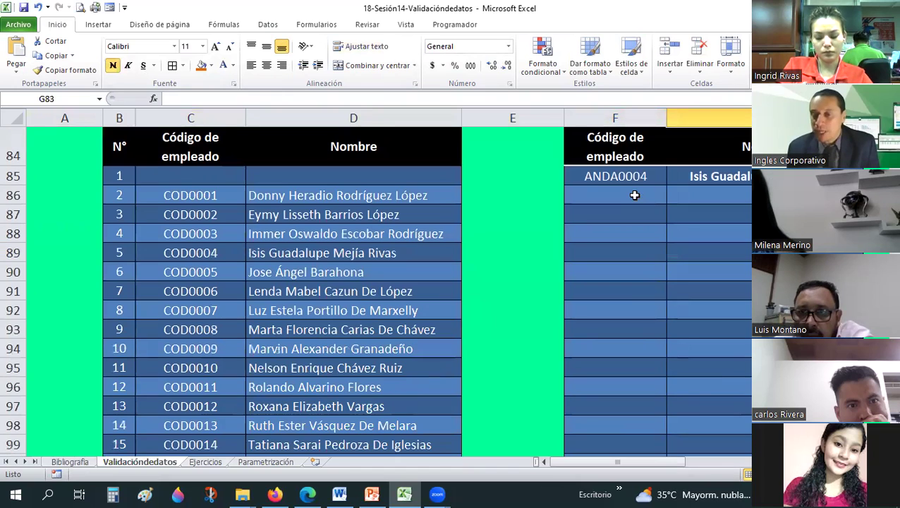
{"action": "scroll", "coordinate": [627, 265], "scroll_direction": "up", "scroll_amount": 1}
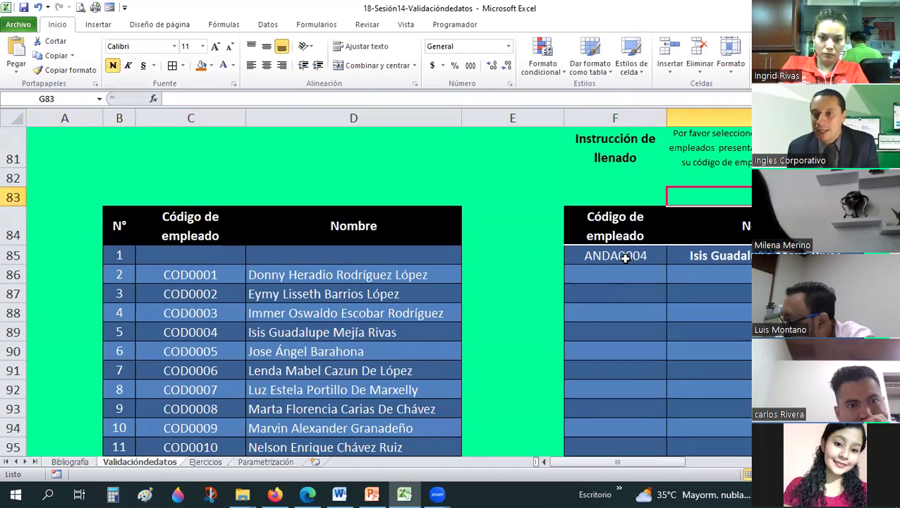
{"action": "left_click_drag", "start_coordinate": [663, 462], "coordinate": [714, 465]}
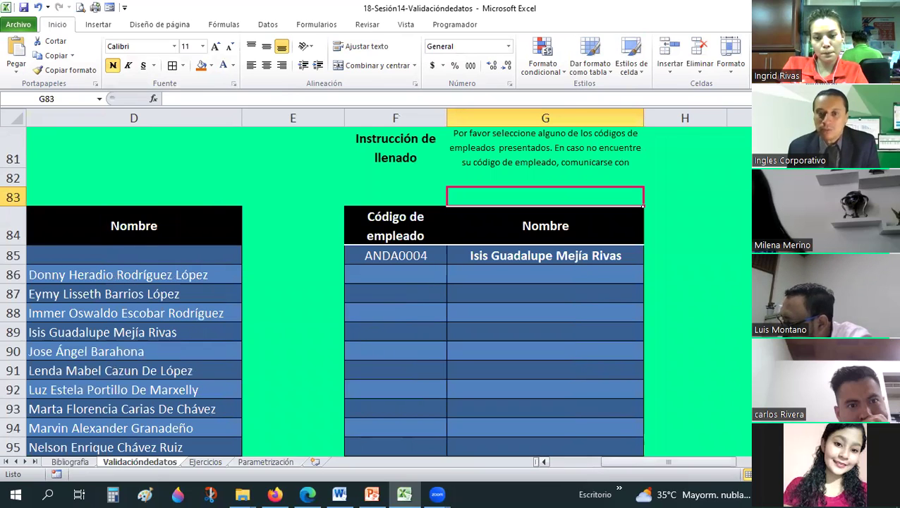
{"action": "scroll", "coordinate": [397, 301], "scroll_direction": "right", "scroll_amount": 1}
{"action": "scroll", "coordinate": [188, 169], "scroll_direction": "down", "scroll_amount": 1}
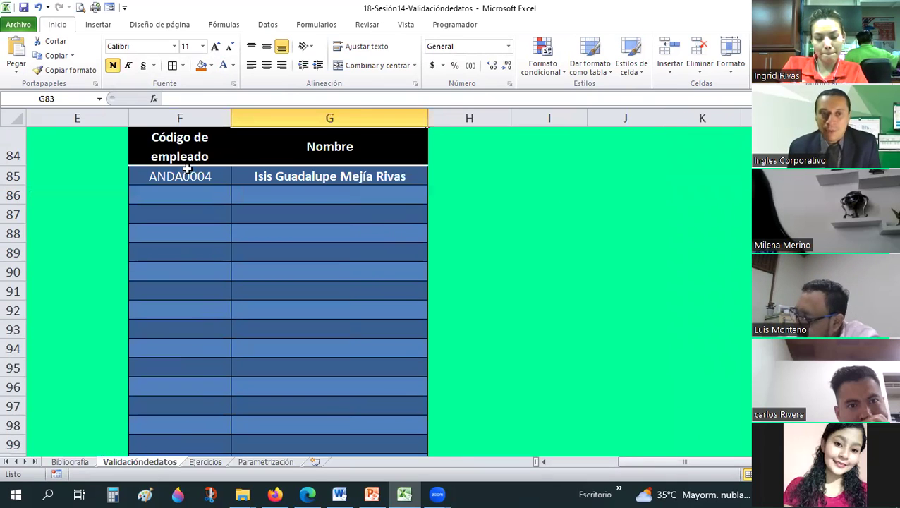
{"action": "mouse_move", "coordinate": [168, 177]}
{"action": "left_mouse_down"}
{"action": "mouse_move", "coordinate": [167, 417]}
{"action": "mouse_move", "coordinate": [157, 426]}
{"action": "left_mouse_up"}
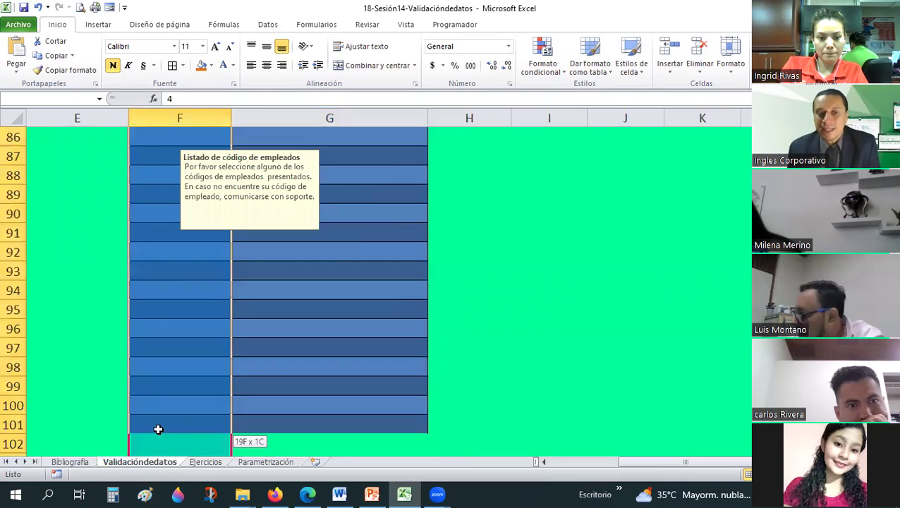
- Clear the mixed validation settings on the selected code cells
{"action": "left_click", "coordinate": [271, 25]}
{"action": "left_click", "coordinate": [531, 65]}
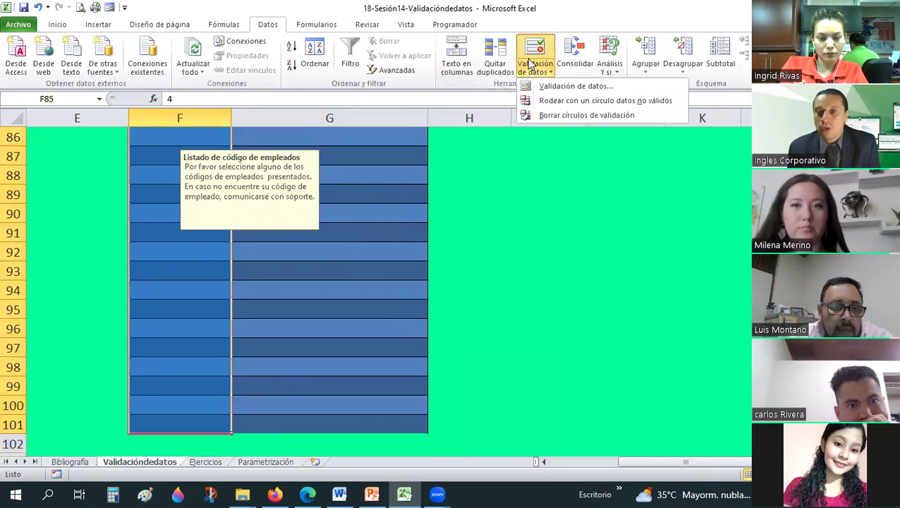
{"action": "left_click", "coordinate": [550, 88]}
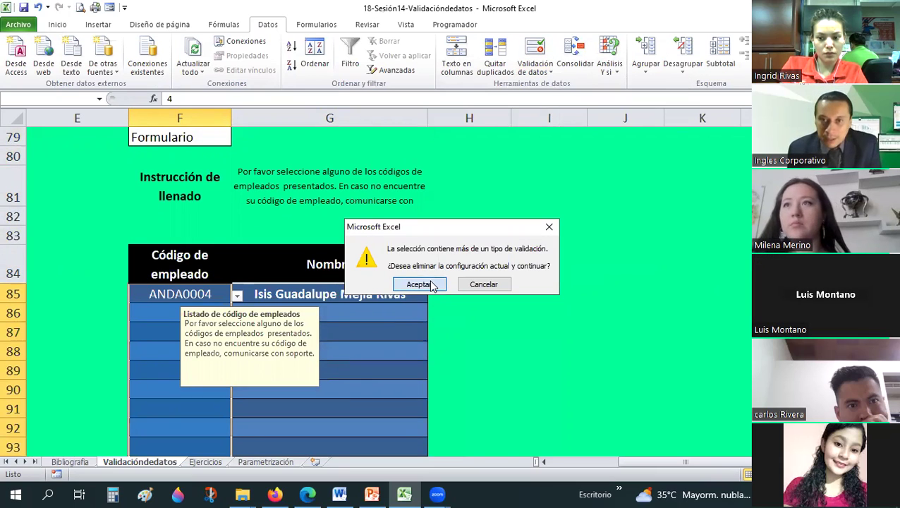
{"action": "left_click", "coordinate": [430, 283]}
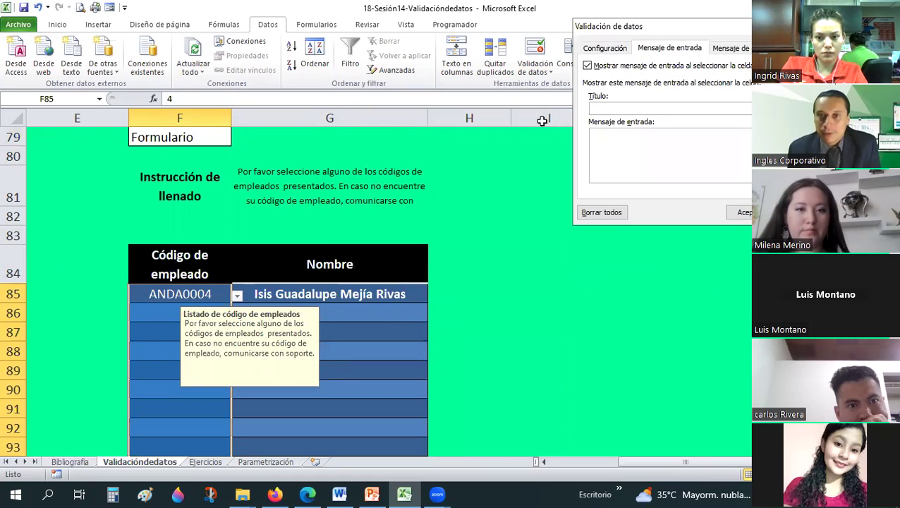
{"action": "key", "text": "Escape"}
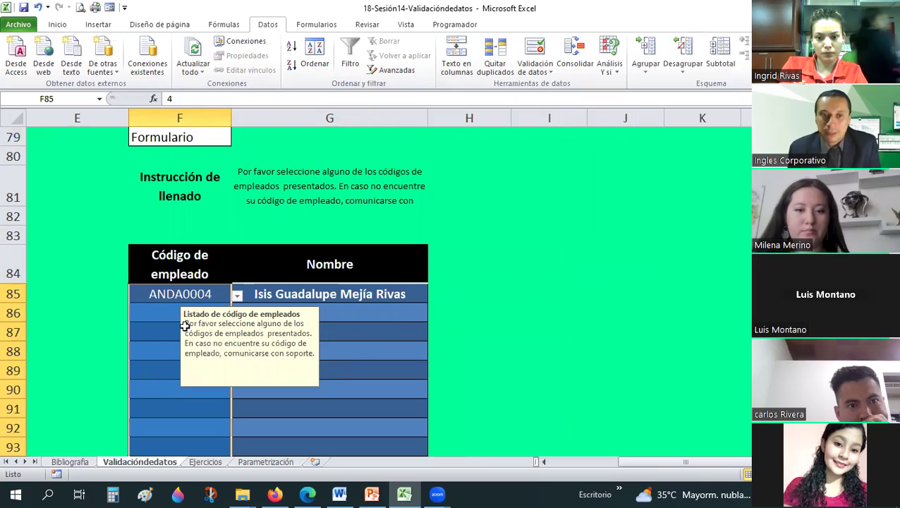
- Select the instructions text in G81 to reuse it
{"action": "key", "text": "Left"}
{"action": "key", "text": "Down"}
{"action": "key", "text": "Down"}
{"action": "key", "text": "Down"}
{"action": "left_click_drag", "start_coordinate": [180, 293], "coordinate": [198, 445]}
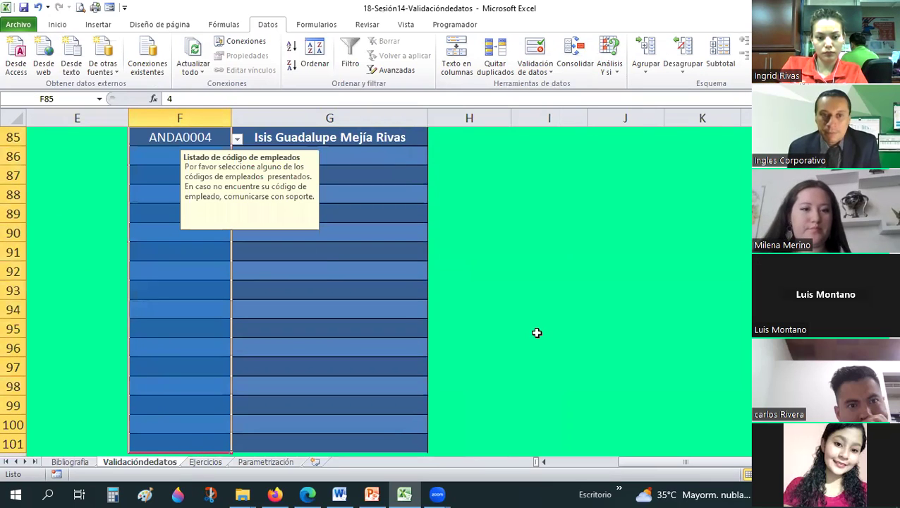
{"action": "scroll", "coordinate": [262, 183], "scroll_direction": "up", "scroll_amount": 2}
{"action": "double_click", "coordinate": [240, 173]}
{"action": "left_click_drag", "start_coordinate": [239, 173], "coordinate": [382, 181]}
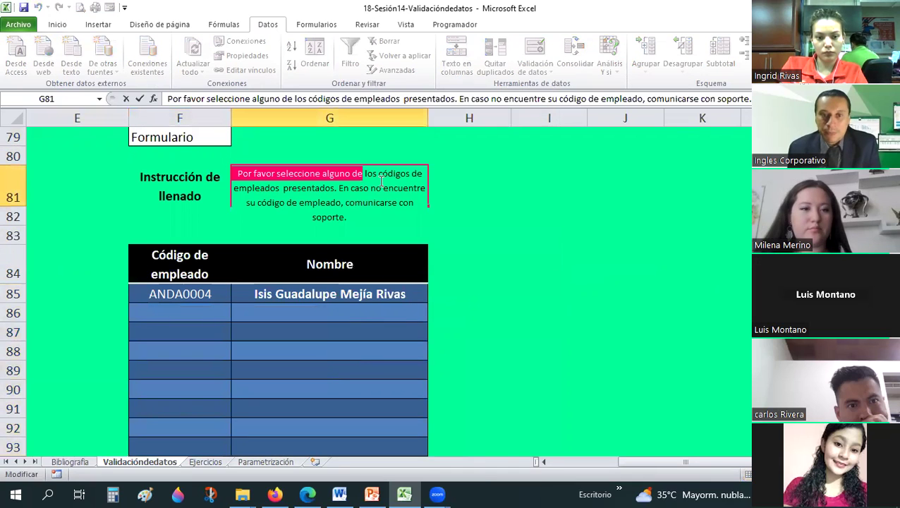
{"action": "left_click_drag", "start_coordinate": [419, 219], "coordinate": [418, 219]}
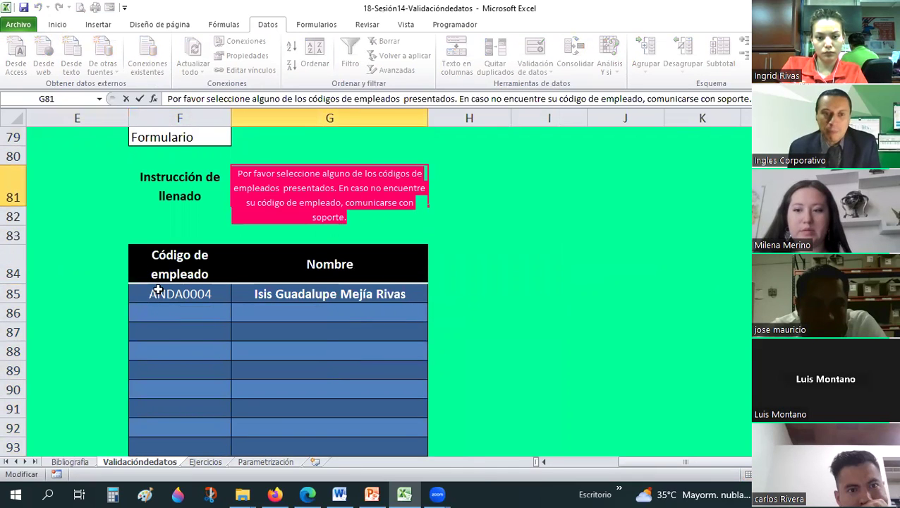
- Reopen validation on the column F code cells, clearing mixed settings, and enter the input message title
{"action": "left_click_drag", "start_coordinate": [161, 294], "coordinate": [174, 454]}
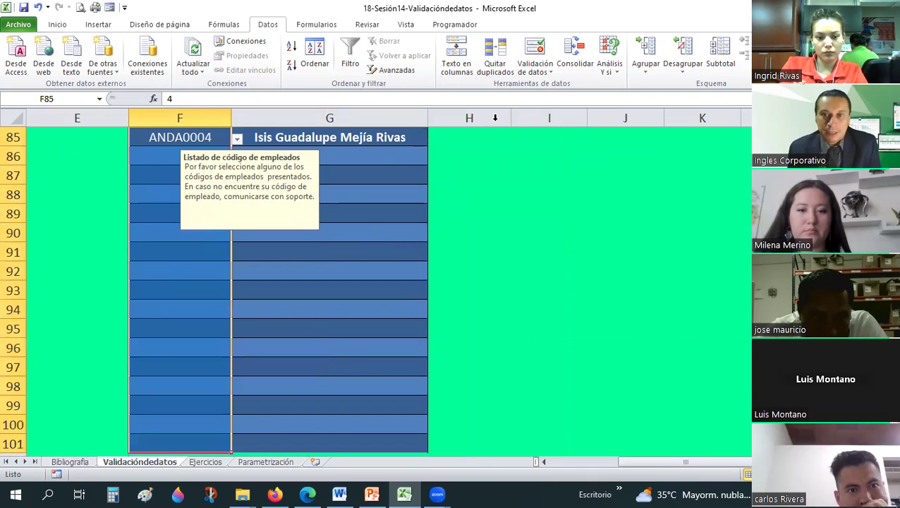
{"action": "left_click", "coordinate": [550, 73]}
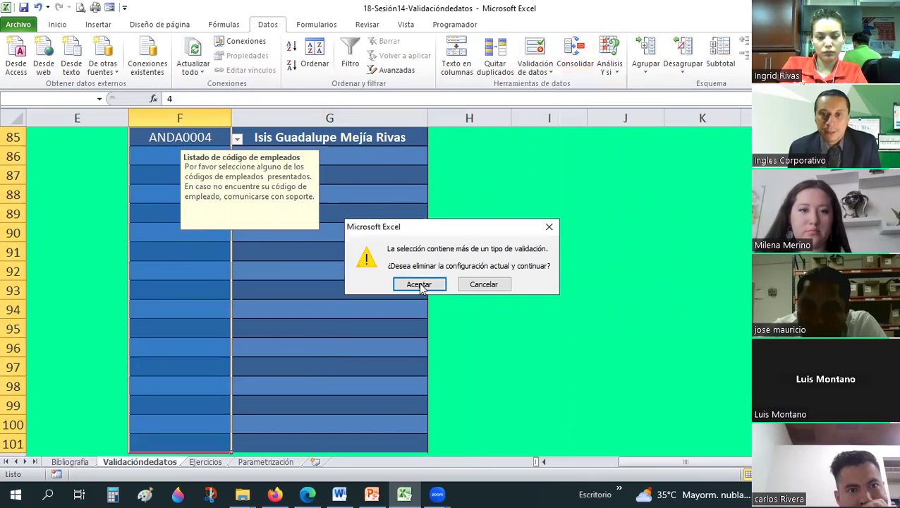
{"action": "left_click", "coordinate": [420, 286]}
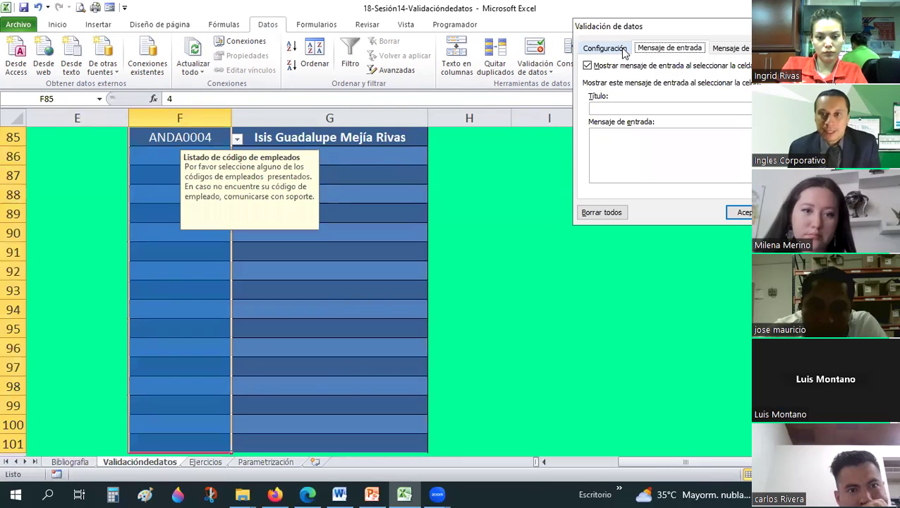
{"action": "left_click", "coordinate": [624, 53]}
{"action": "left_click", "coordinate": [638, 53]}
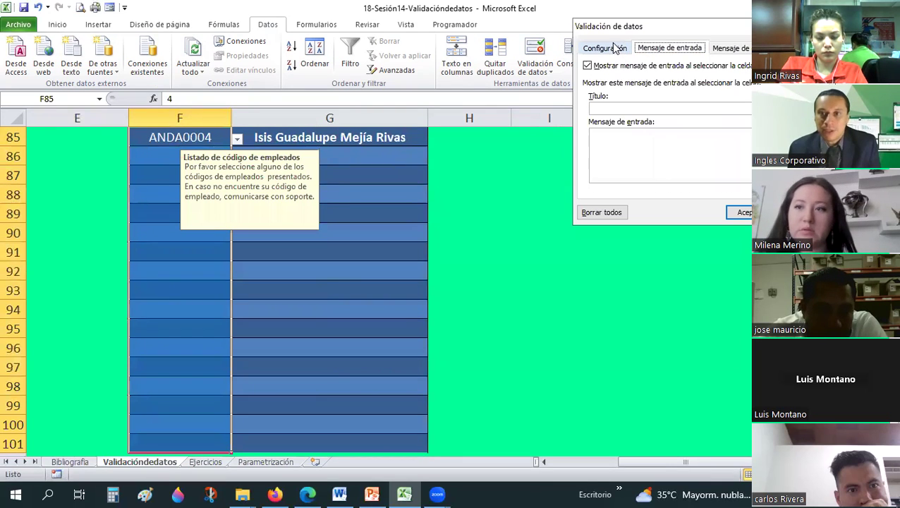
{"action": "key", "text": "ctrl+shift+Tab"}
{"action": "key", "text": "ctrl+Tab"}
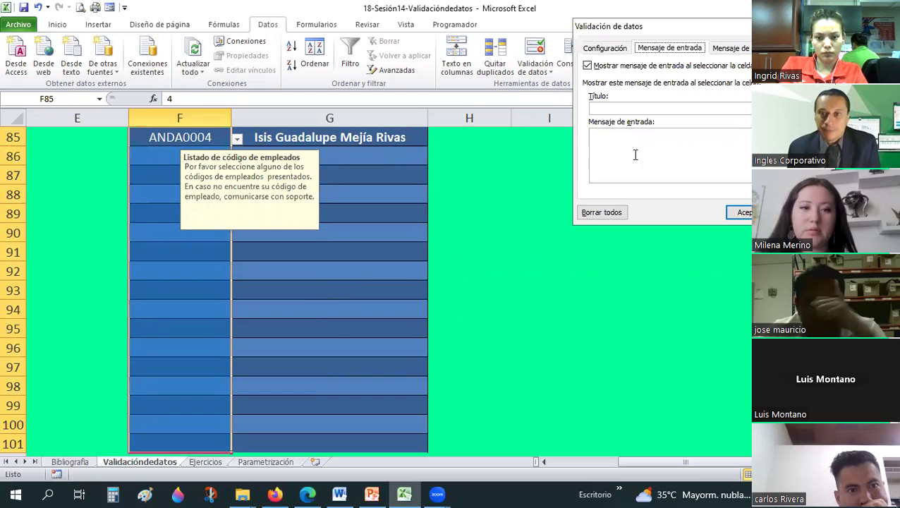
{"action": "left_click", "coordinate": [606, 105]}
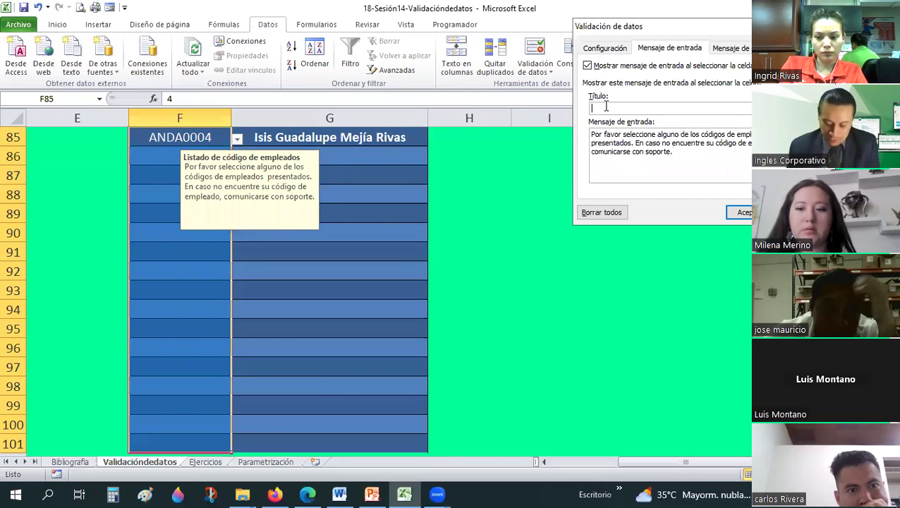
{"action": "type", "text": "Listado de código de empleados"}
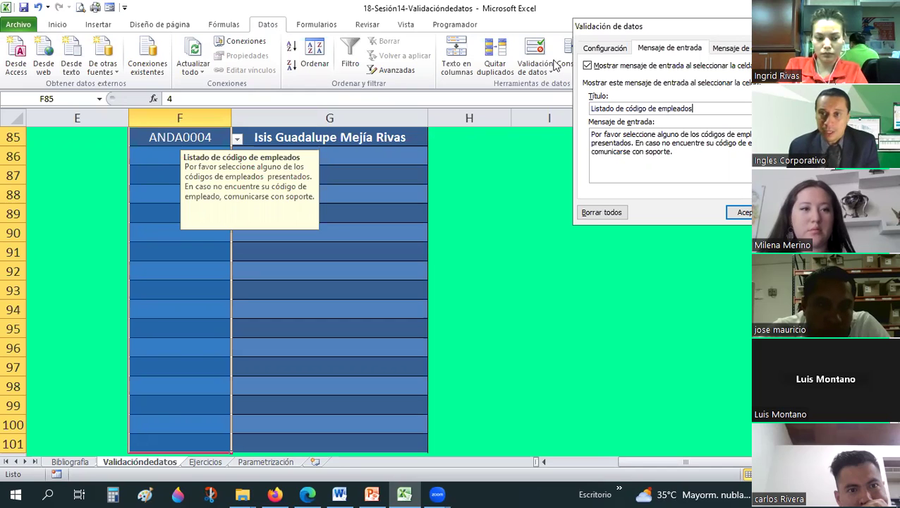
- Set the code cells' validation to List with source =$C$85:$C$102
{"action": "left_click", "coordinate": [604, 47]}
{"action": "left_click_drag", "start_coordinate": [608, 27], "coordinate": [309, 24]}
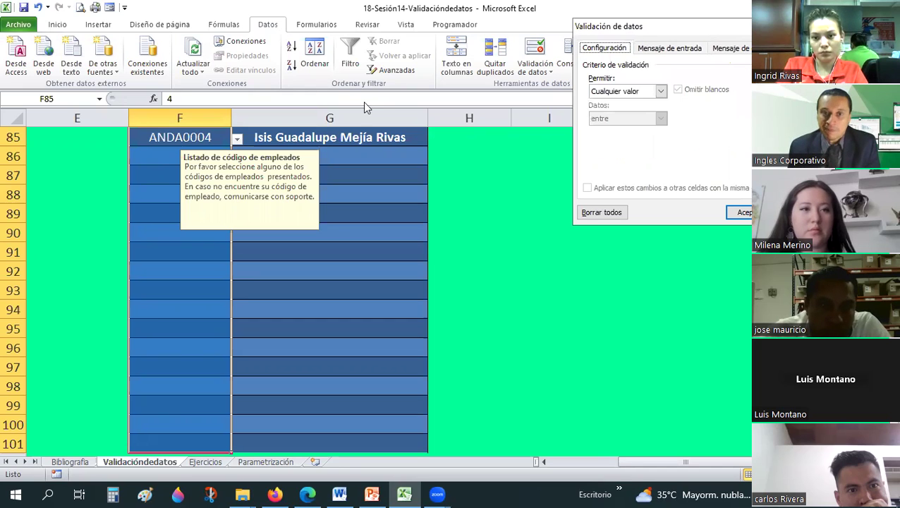
{"action": "left_click", "coordinate": [361, 89]}
{"action": "left_click", "coordinate": [303, 127]}
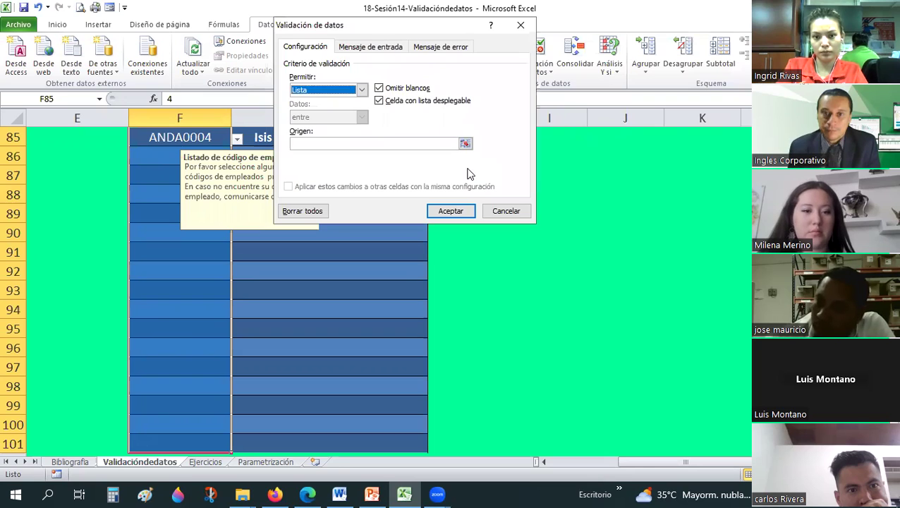
{"action": "left_click", "coordinate": [554, 350]}
{"action": "left_click", "coordinate": [561, 462]}
{"action": "scroll", "coordinate": [172, 218], "scroll_direction": "up", "scroll_amount": 1}
{"action": "left_click_drag", "start_coordinate": [172, 217], "coordinate": [182, 469]}
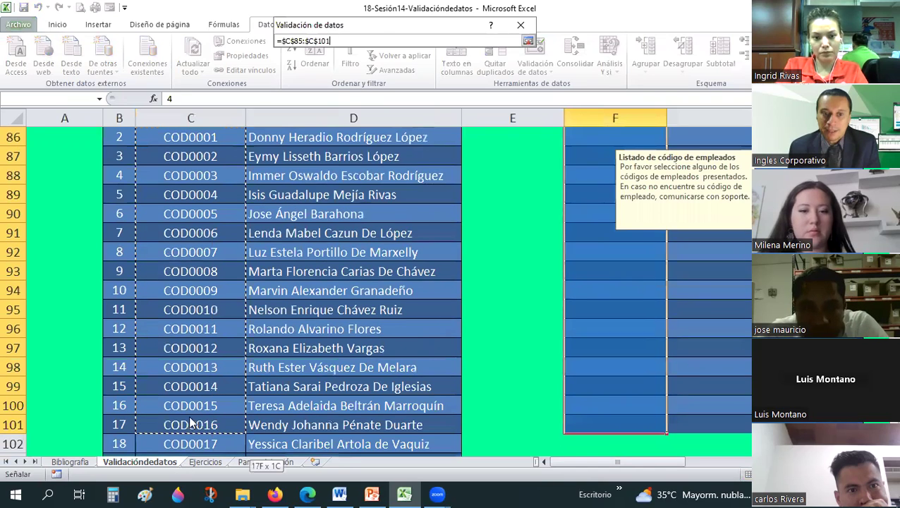
{"action": "left_click_drag", "start_coordinate": [189, 418], "coordinate": [188, 413]}
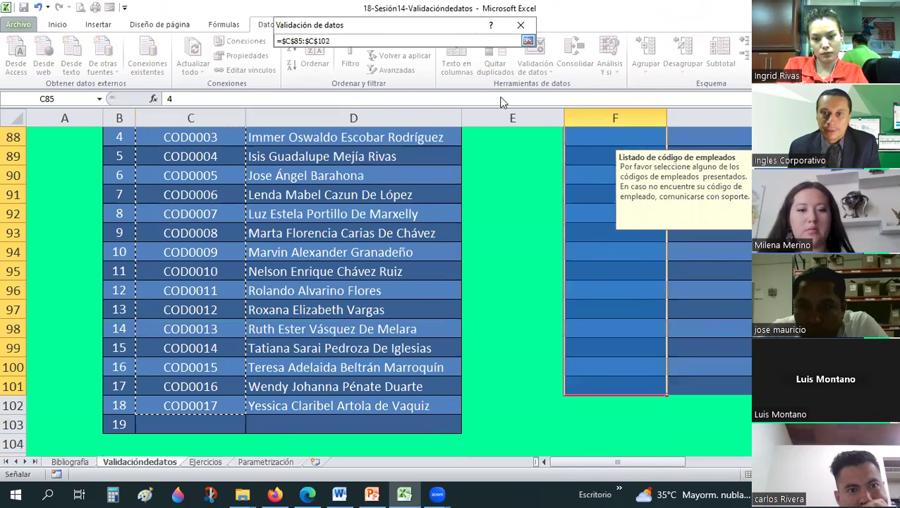
{"action": "key", "text": "Return"}
{"action": "key", "text": "ctrl+shift+Tab"}
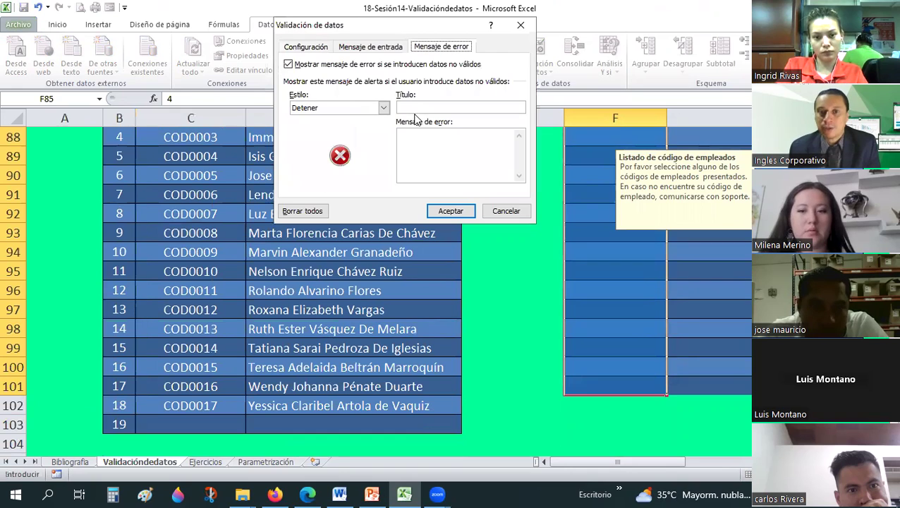
- Enter the error alert title and start drafting the error message
{"action": "left_click", "coordinate": [418, 107]}
{"action": "type", "text": "Error"}
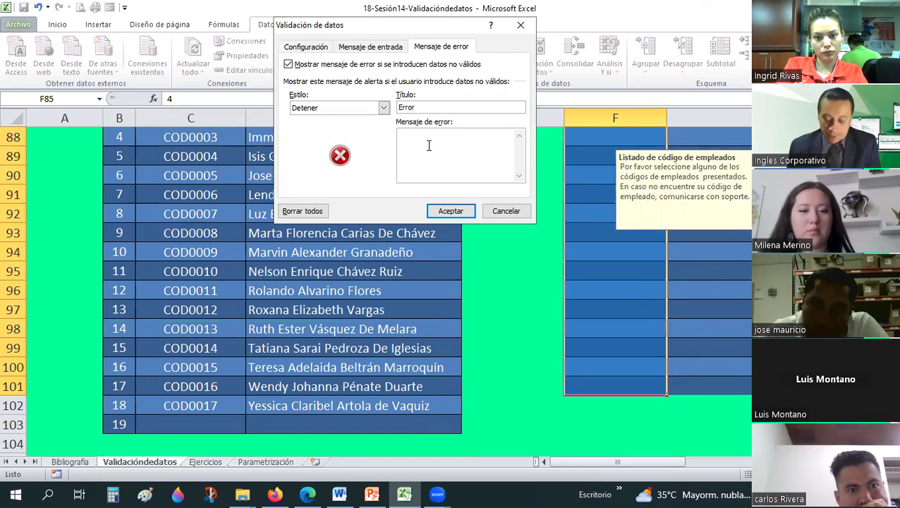
{"action": "type", "text": "Por"}
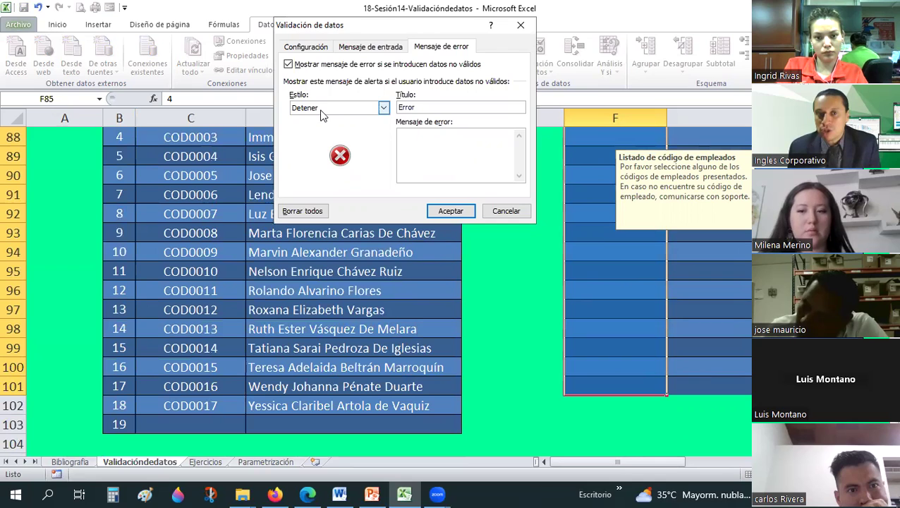
{"action": "left_click", "coordinate": [413, 141]}
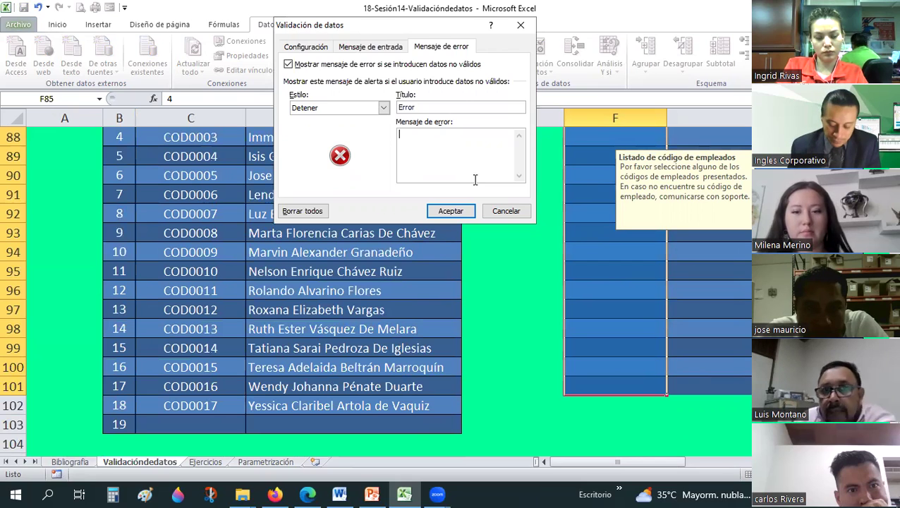
{"action": "type", "text": "U"}
{"action": "type", "text": "su"}
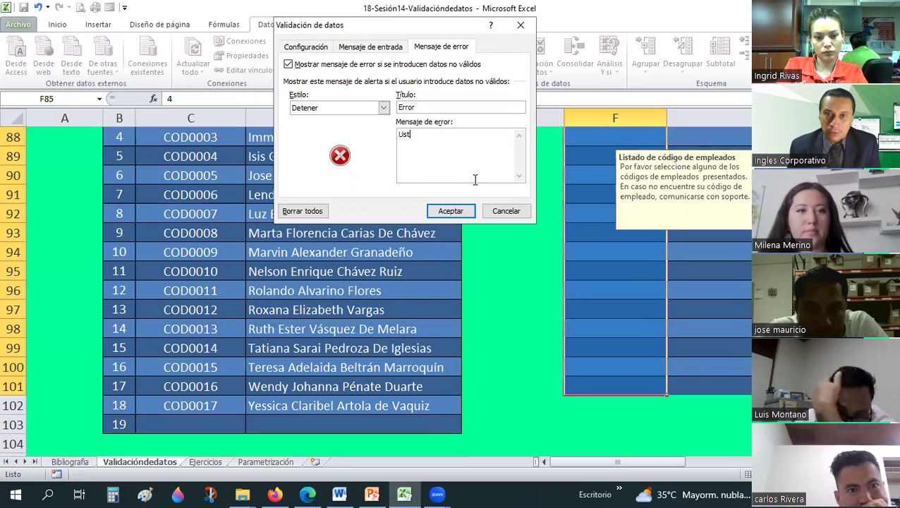
{"action": "key", "text": "BackSpace"}
{"action": "key", "text": "BackSpace"}
{"action": "key", "text": "BackSpace"}
{"action": "type", "text": "No"}
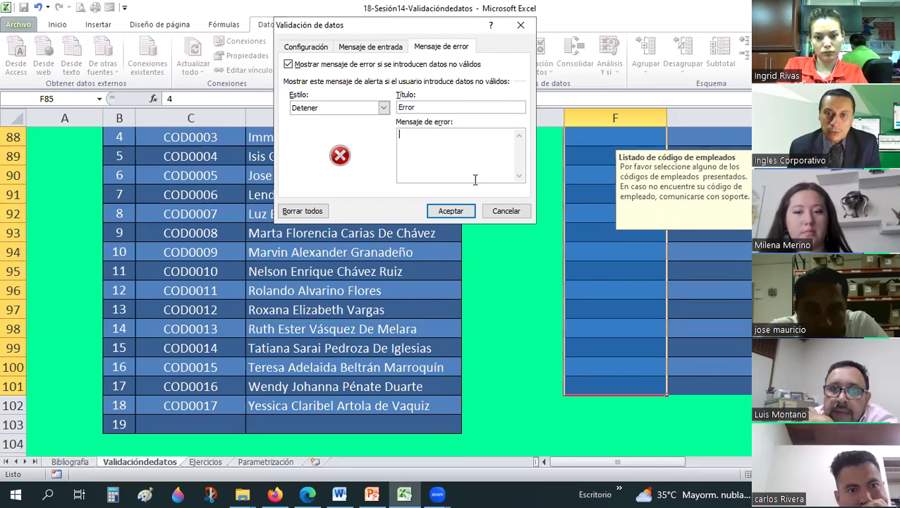
{"action": "type", "text": "No pu"}
{"action": "key", "text": "BackSpace"}
{"action": "key", "text": "BackSpace"}
{"action": "key", "text": "BackSpace"}
{"action": "type", "text": "D"}
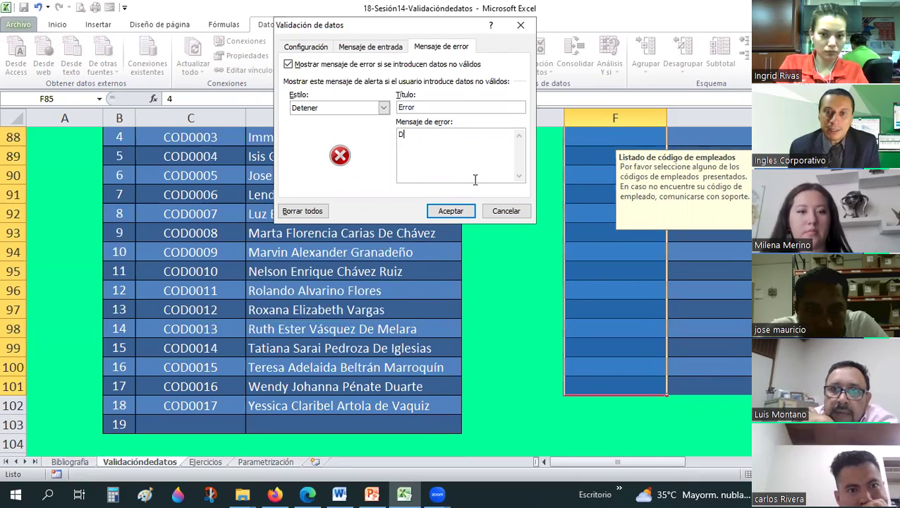
{"action": "type", "text": "ebe de elegir"}
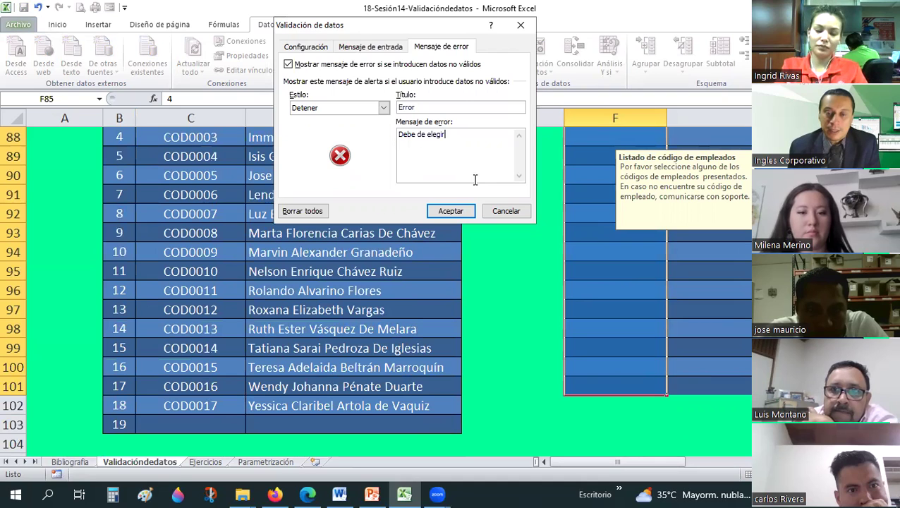
{"action": "type", "text": " un código de empleado de los s"}
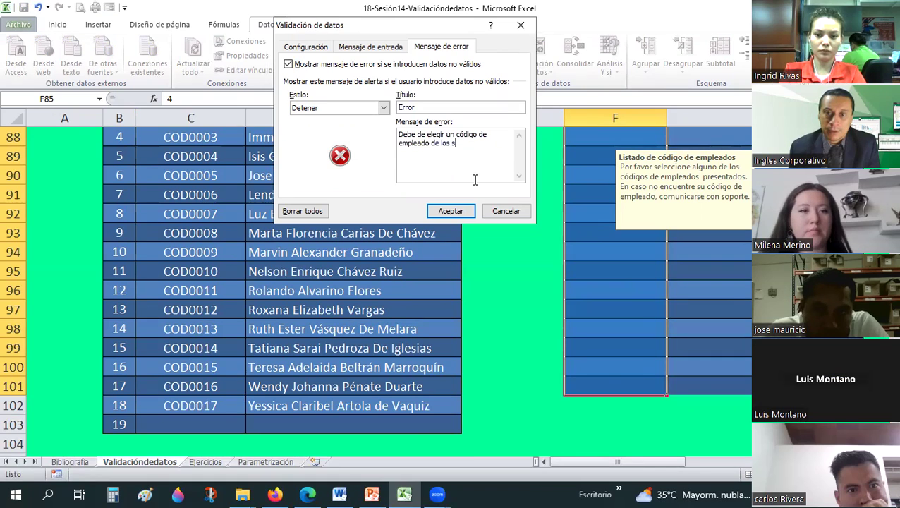
{"action": "type", "text": "ugeridos"}
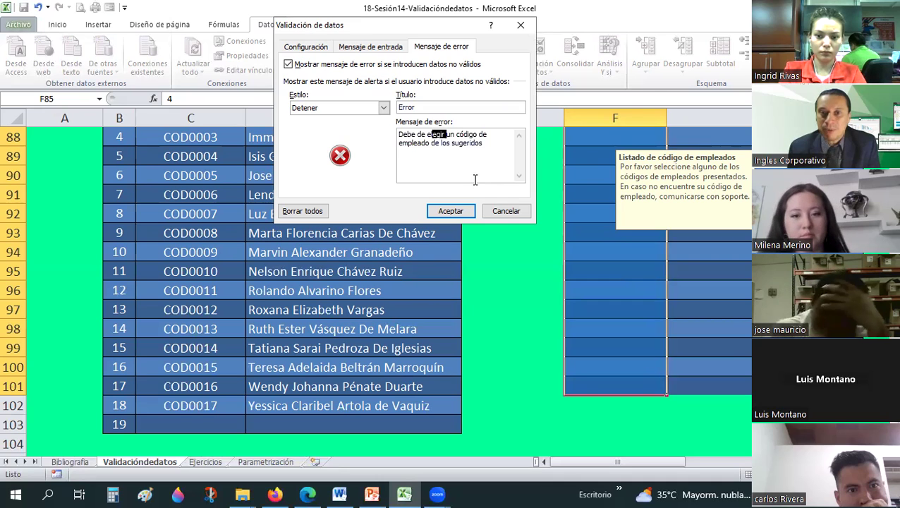
- Write the message 'El error se debe a que no está seleccionando un código…' and accept
{"action": "key", "text": "shift+Home"}
{"action": "type", "text": "El error "}
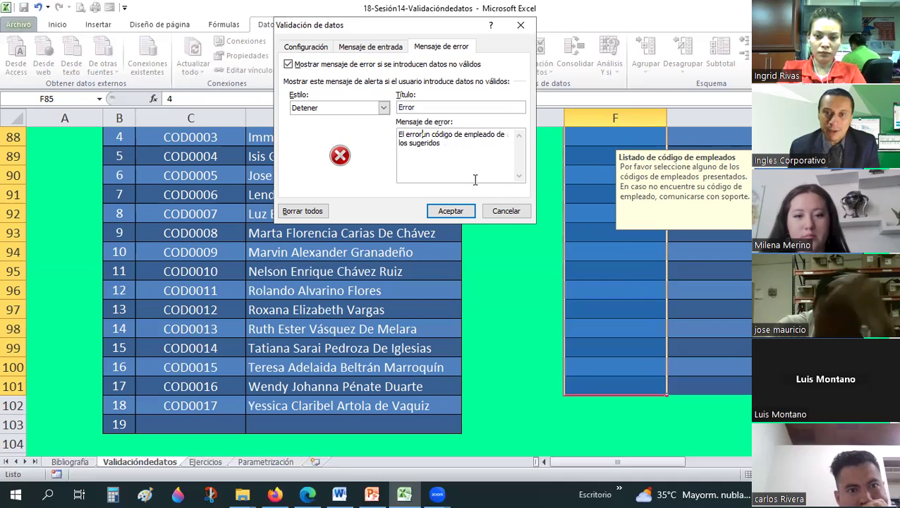
{"action": "type", "text": "se debe a que "}
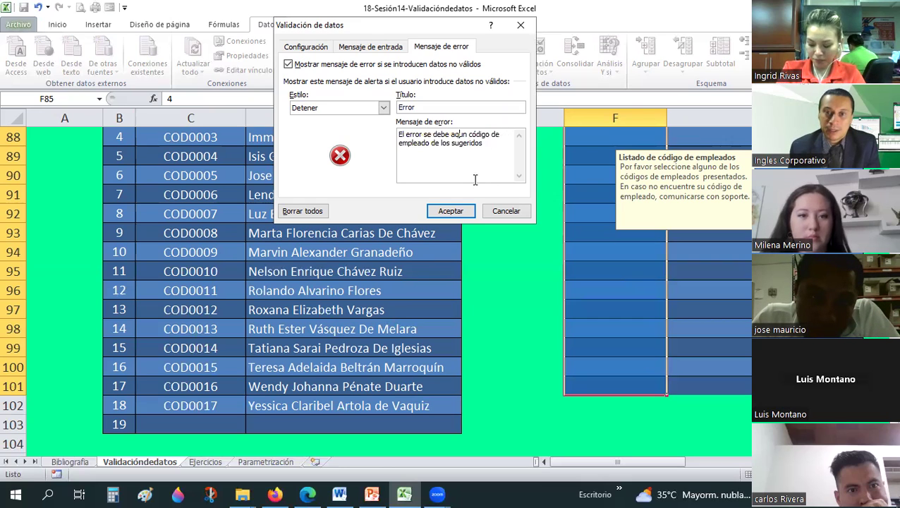
{"action": "type", "text": "n"}
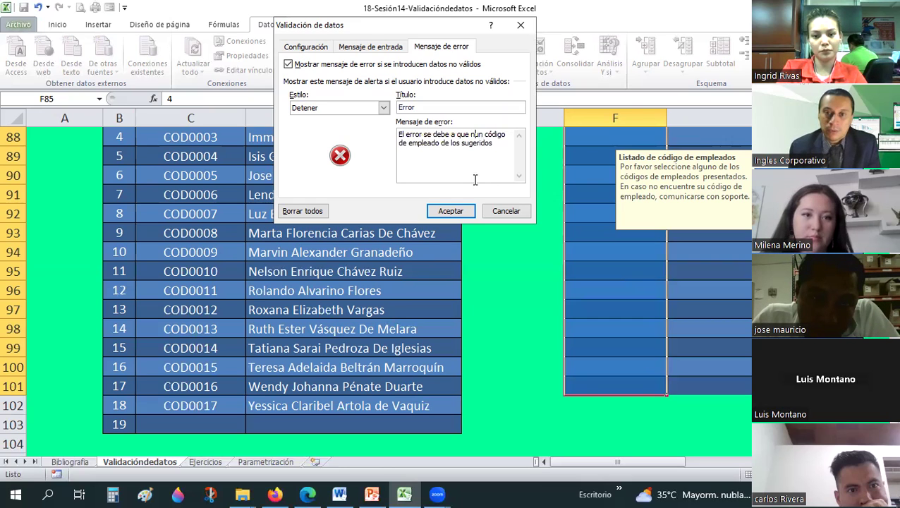
{"action": "type", "text": "o está "}
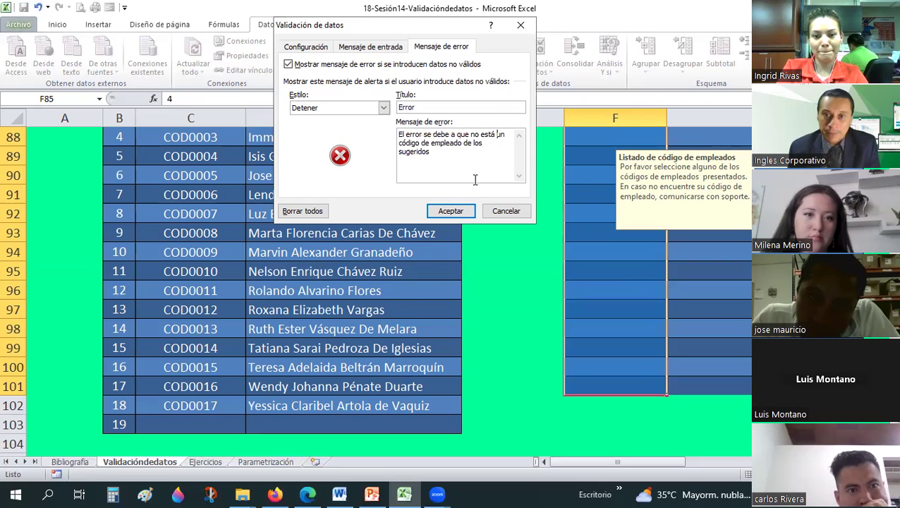
{"action": "type", "text": "digit"}
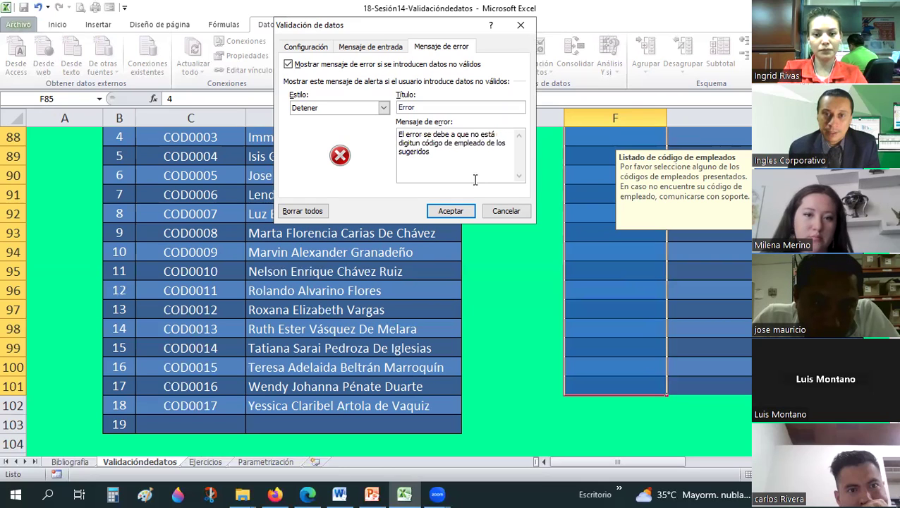
{"action": "type", "text": "ando un"}
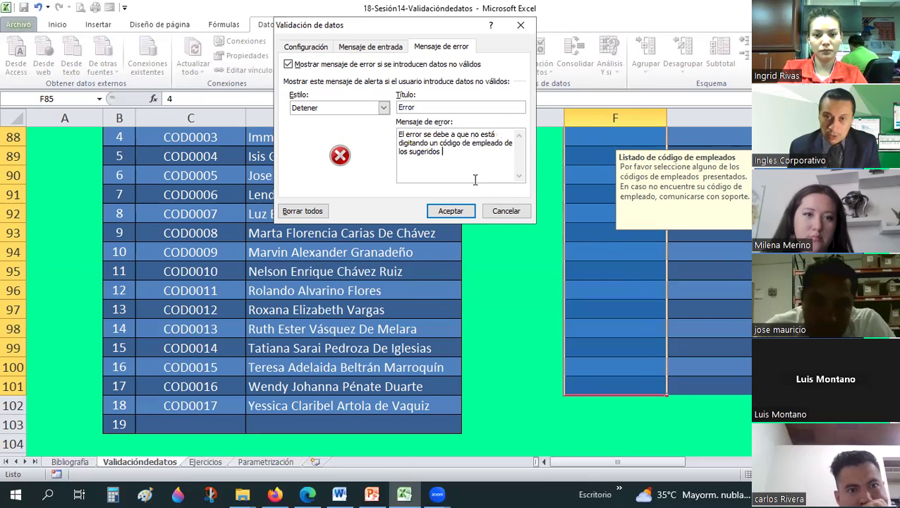
{"action": "type", "text": " código"}
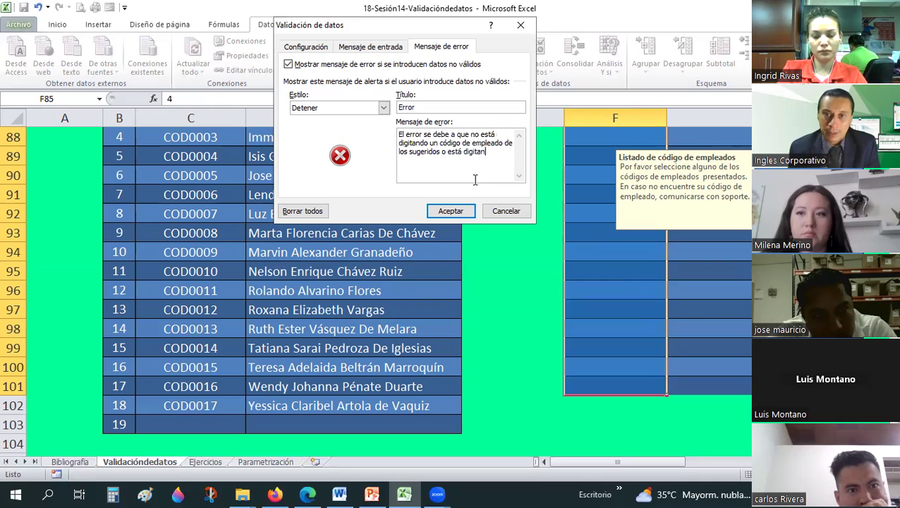
{"action": "type", "text": "do sobre las celd"}
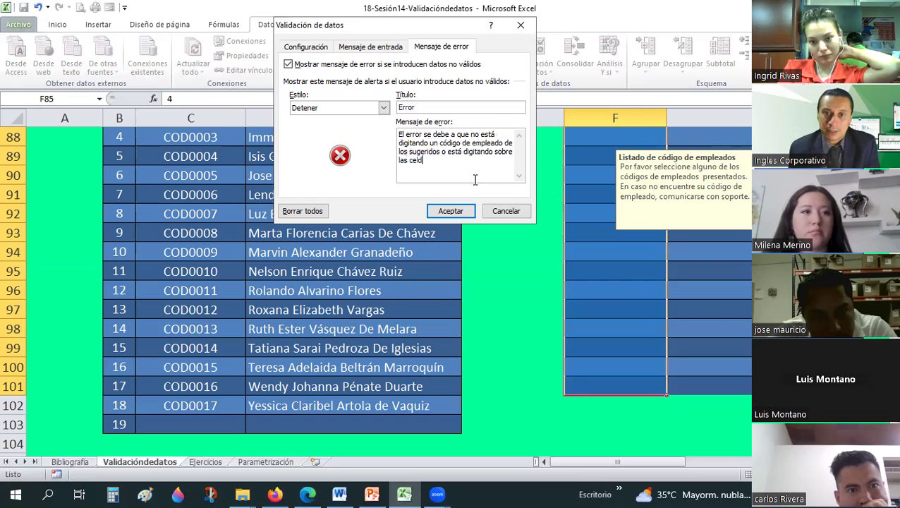
{"action": "type", "text": "a"}
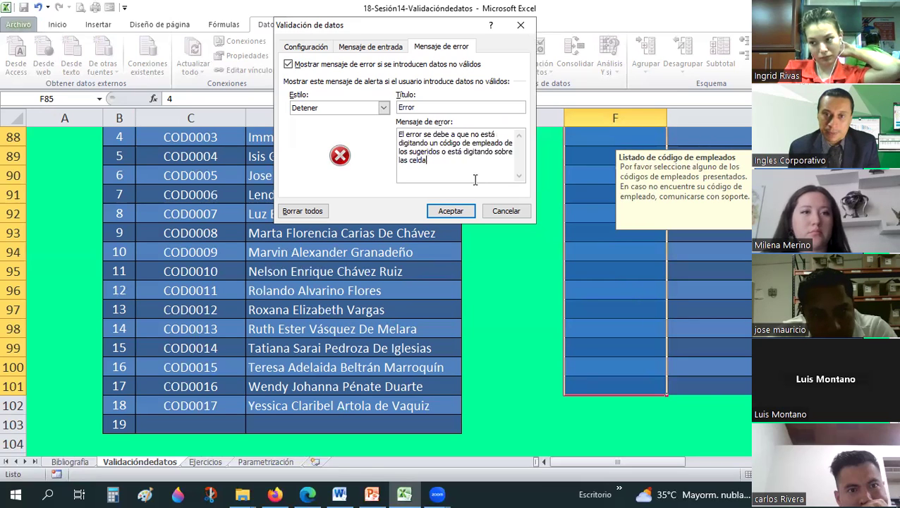
{"action": "type", "text": "s."}
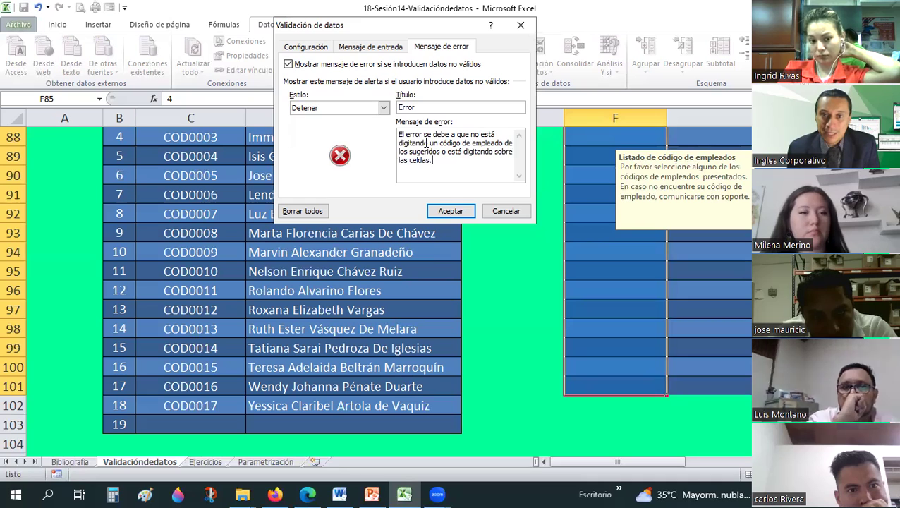
{"action": "left_click_drag", "start_coordinate": [426, 142], "coordinate": [399, 143]}
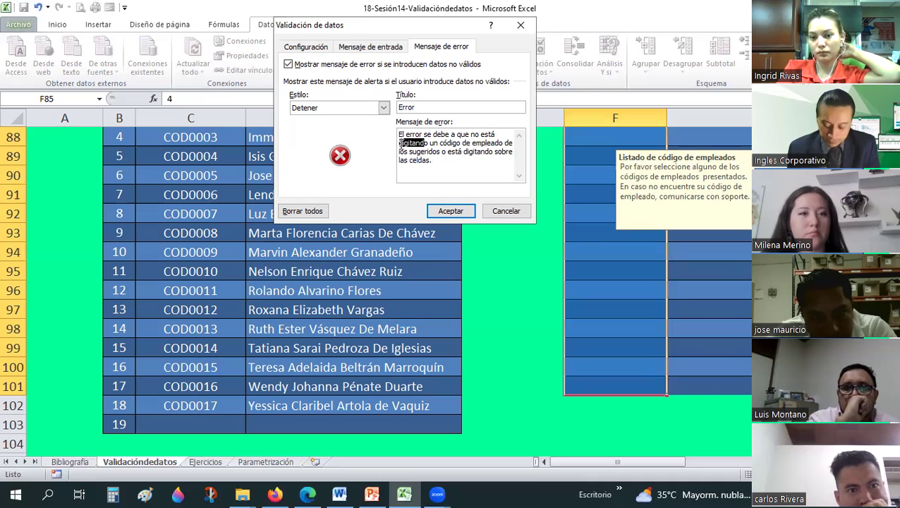
{"action": "type", "text": "selecciona"}
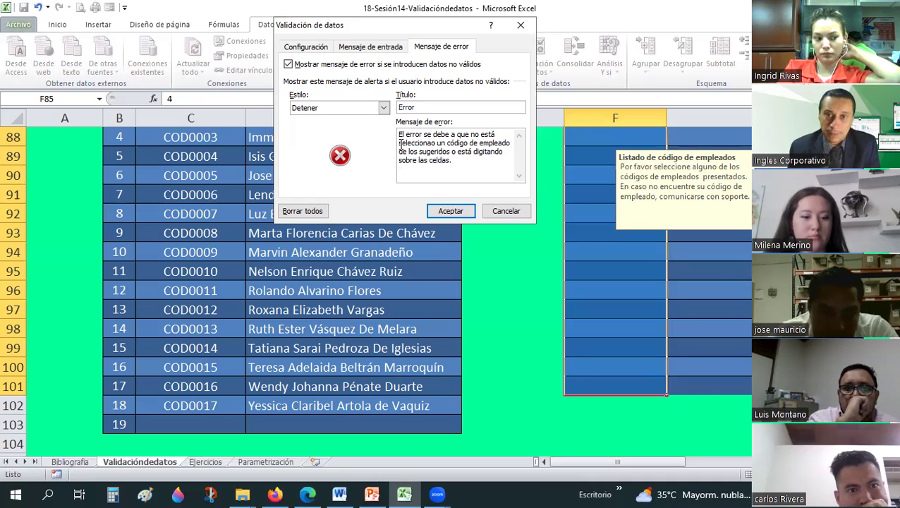
{"action": "type", "text": "nd"}
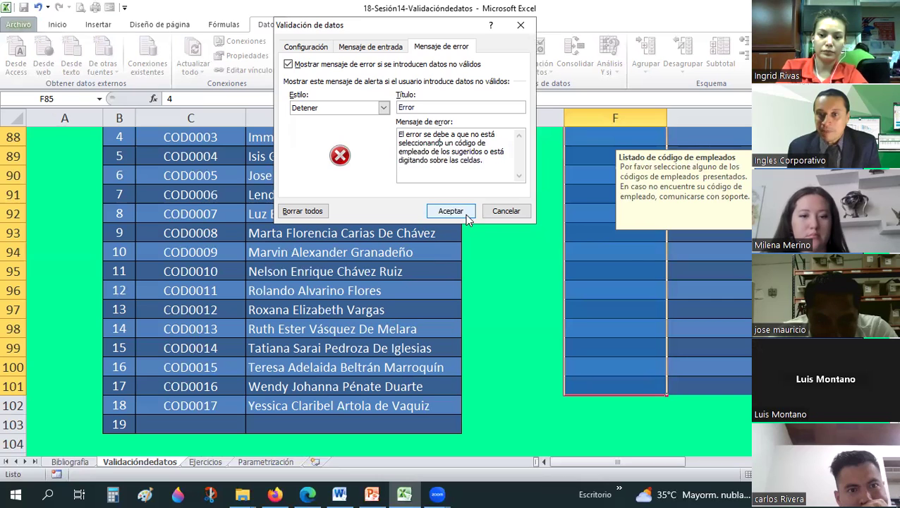
{"action": "left_click", "coordinate": [632, 258]}
- Pick the third employee code, ANDA0003, from F85's dropdown list
{"action": "scroll", "coordinate": [625, 303], "scroll_direction": "up", "scroll_amount": 3}
{"action": "left_click", "coordinate": [624, 311]}
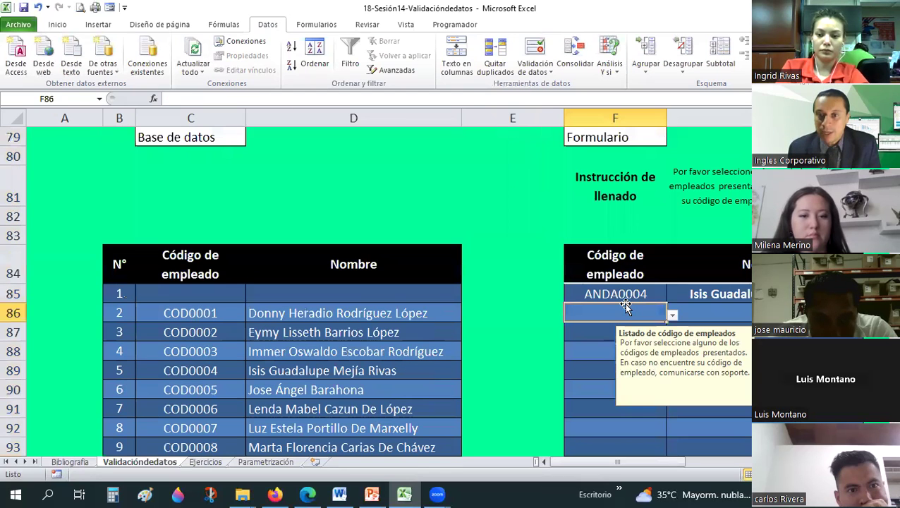
{"action": "left_click", "coordinate": [628, 294]}
{"action": "scroll", "coordinate": [627, 296], "scroll_direction": "down", "scroll_amount": 1}
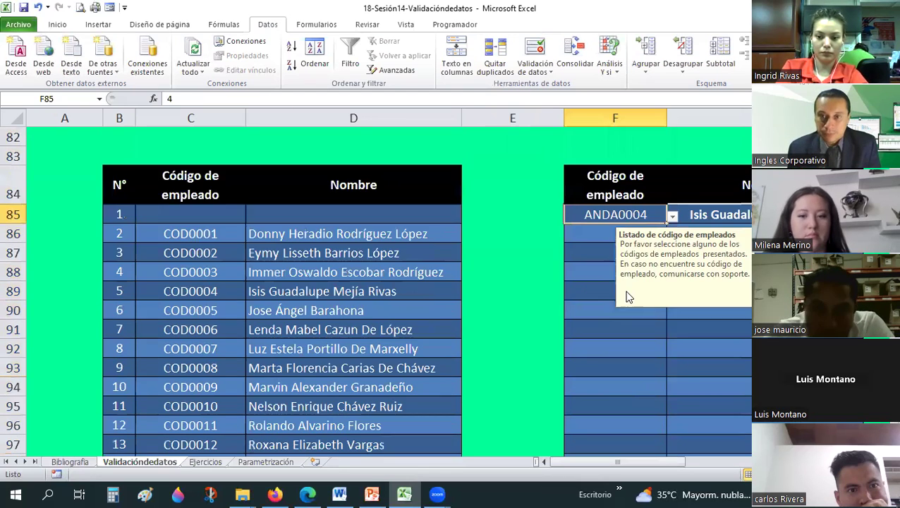
{"action": "left_click", "coordinate": [670, 216]}
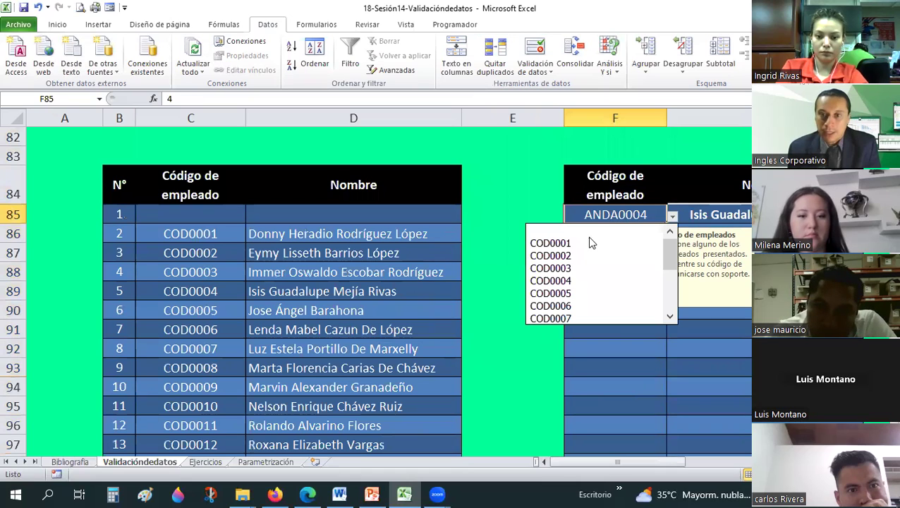
{"action": "left_click", "coordinate": [577, 267]}
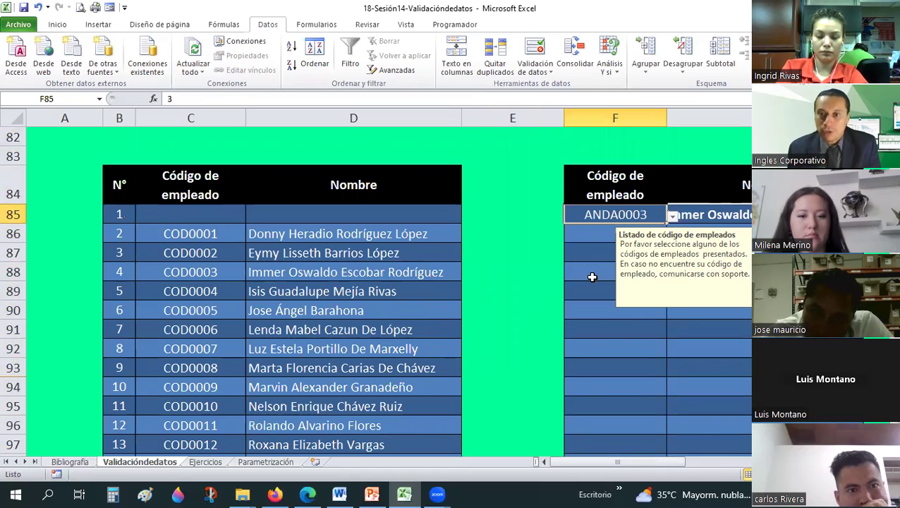
- Select the form's code cells F85 to F101 for formatting
{"action": "key", "text": "Down"}
{"action": "key", "text": "Down"}
{"action": "key", "text": "Down"}
{"action": "mouse_move", "coordinate": [615, 214]}
{"action": "left_mouse_down"}
{"action": "mouse_move", "coordinate": [618, 460]}
{"action": "mouse_move", "coordinate": [611, 427]}
{"action": "left_mouse_up"}
{"action": "right_click", "coordinate": [626, 392]}
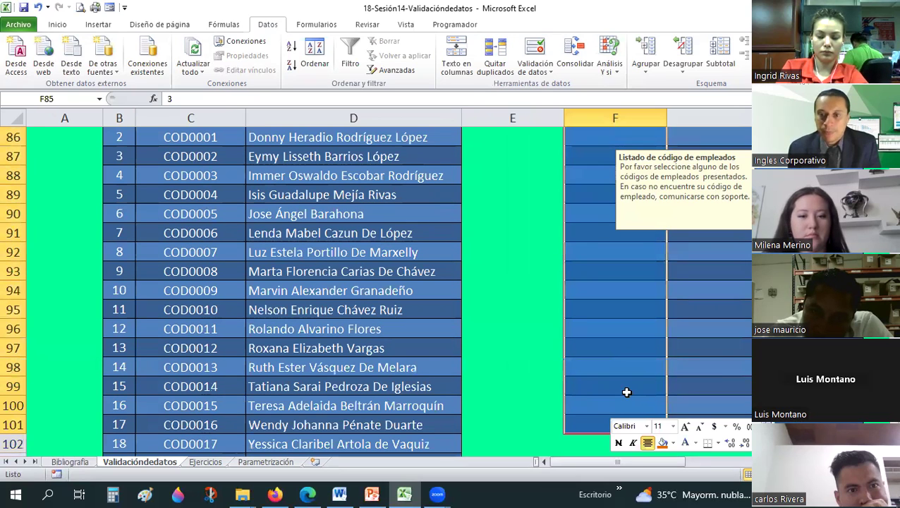
- Change the code cells' custom format prefix from ANDA to give "COD"0000
{"action": "key", "text": "Escape"}
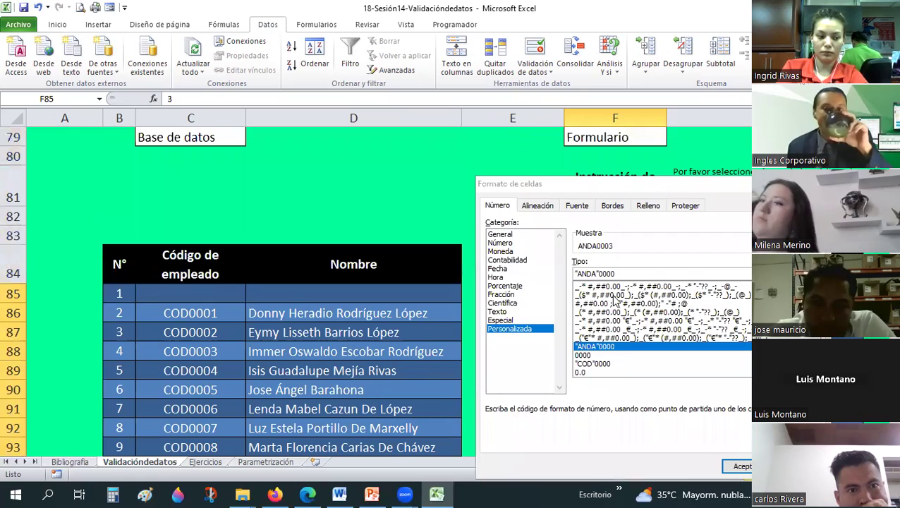
{"action": "left_click_drag", "start_coordinate": [597, 273], "coordinate": [581, 272]}
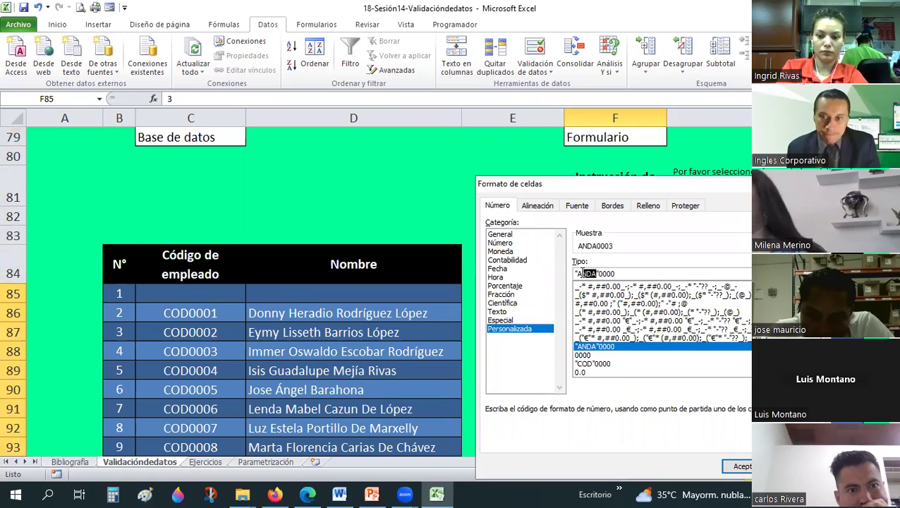
{"action": "type", "text": "COD"}
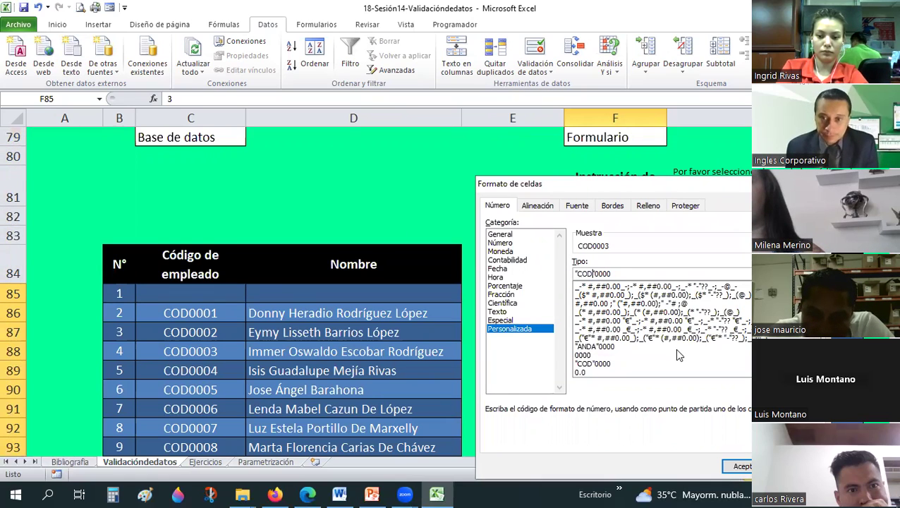
{"action": "key", "text": "Return"}
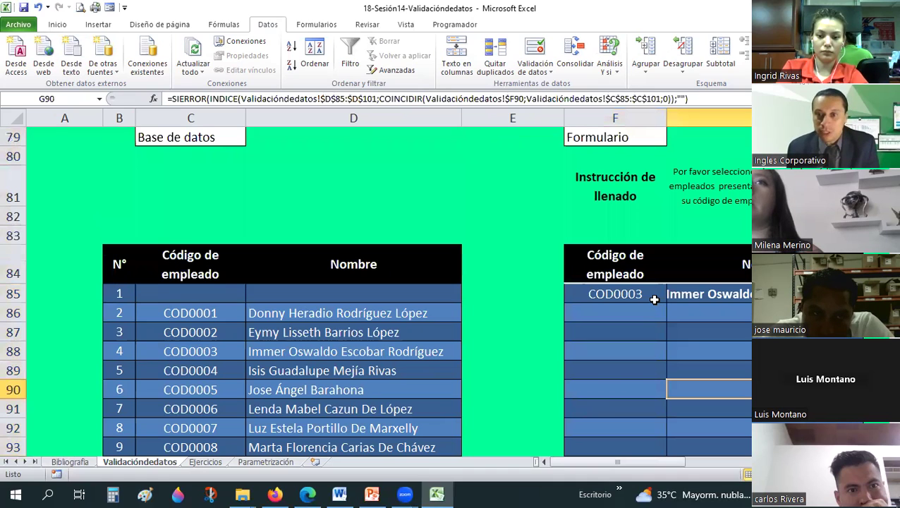
- Try entering DASD in F85 and dismiss the validation error to keep the existing code
{"action": "left_click", "coordinate": [646, 289]}
{"action": "type", "text": "DASD"}
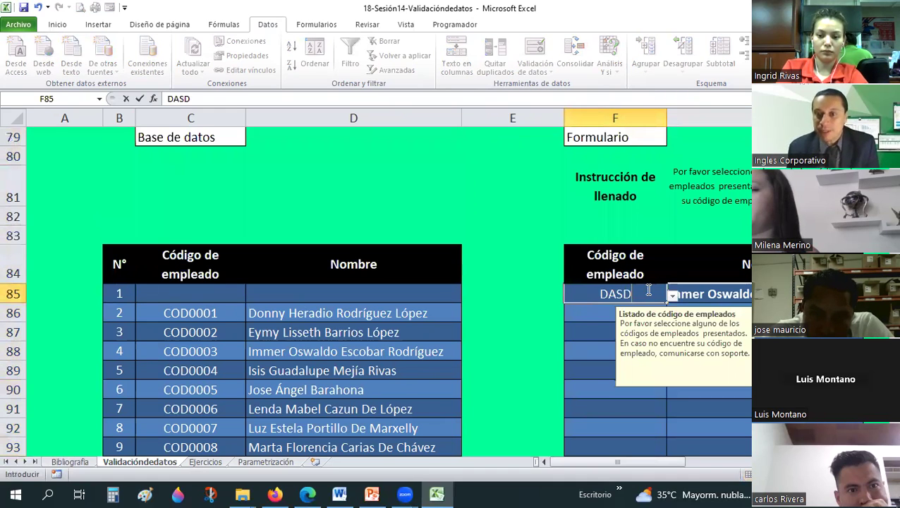
{"action": "key", "text": "Return"}
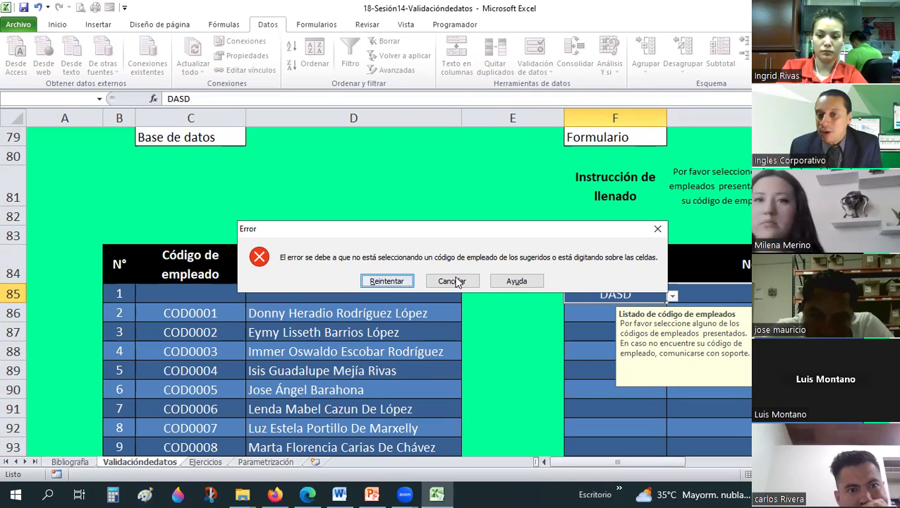
{"action": "key", "text": "Escape"}
- Pick COD0003 for F86 from the employee code dropdown
{"action": "left_click", "coordinate": [592, 318]}
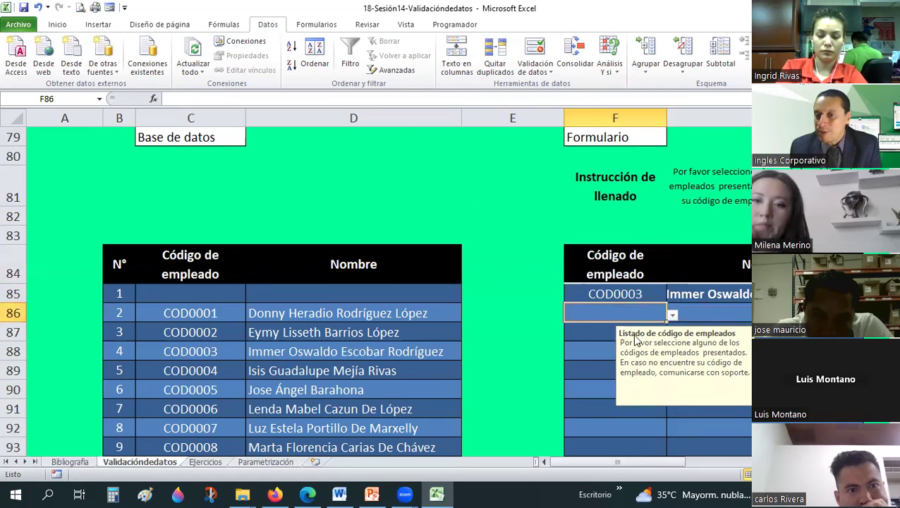
{"action": "left_click", "coordinate": [603, 343]}
{"action": "left_click", "coordinate": [603, 391]}
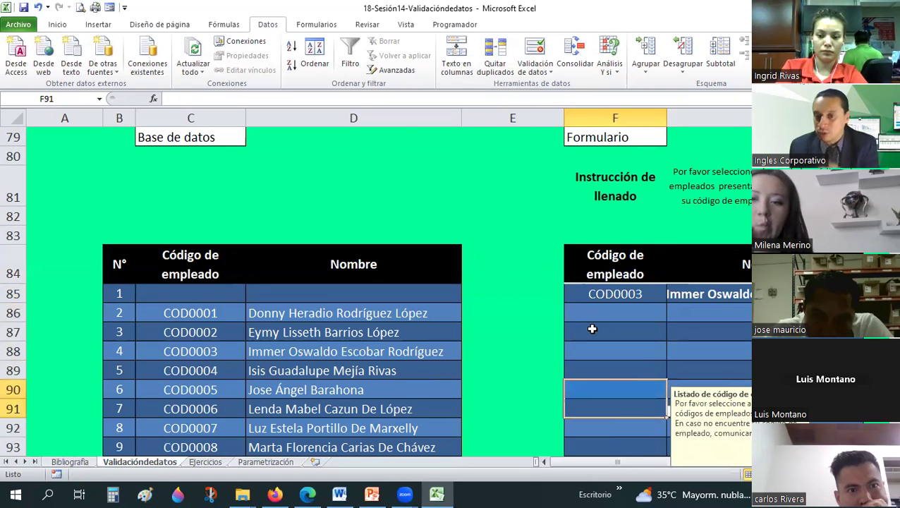
{"action": "left_click", "coordinate": [598, 325]}
{"action": "key", "text": "Up"}
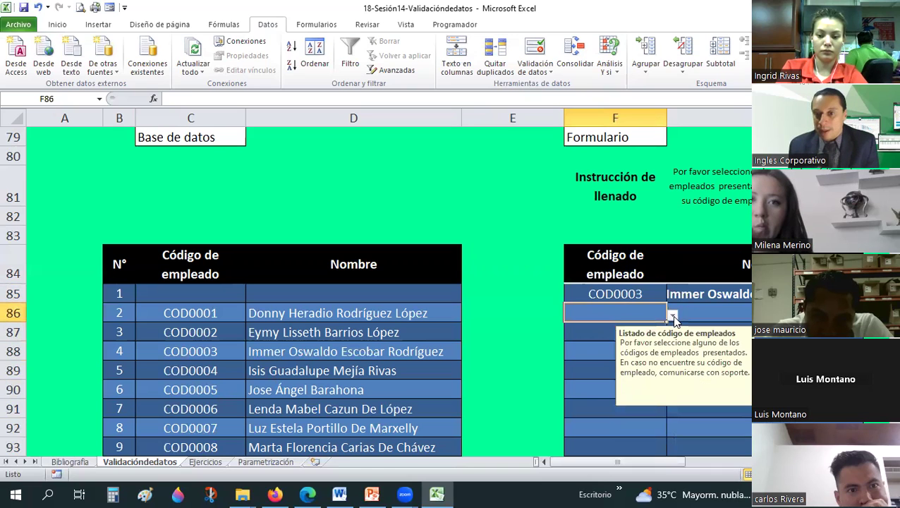
{"action": "left_click", "coordinate": [672, 317]}
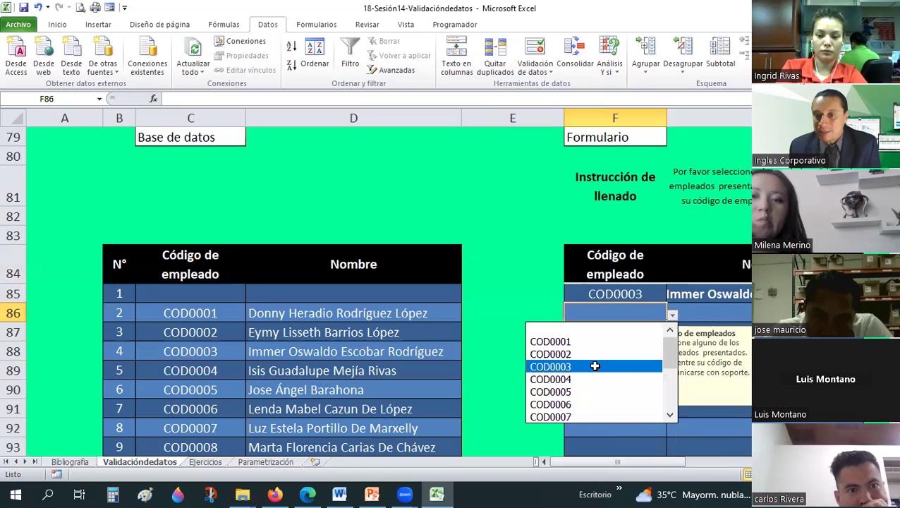
{"action": "key", "text": "Return"}
- Change F86's value to 8 so it shows COD0008
{"action": "left_click", "coordinate": [672, 318]}
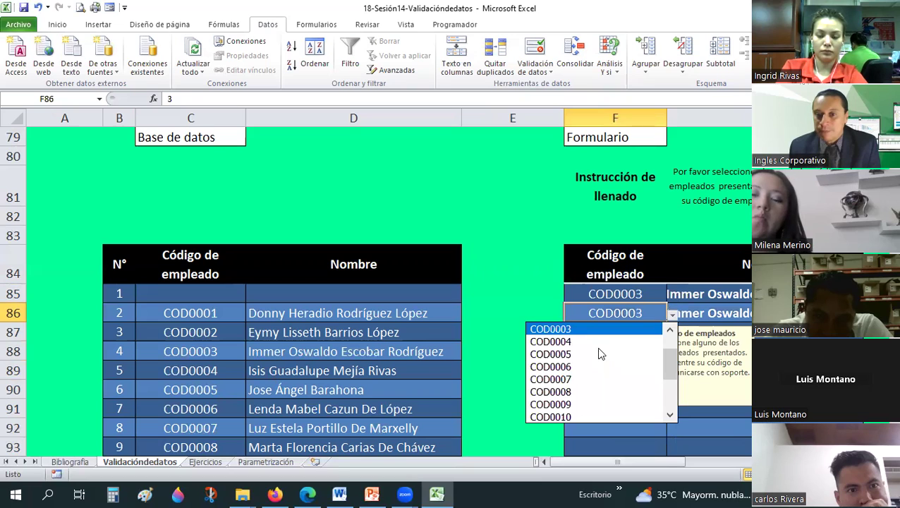
{"action": "left_click", "coordinate": [628, 313]}
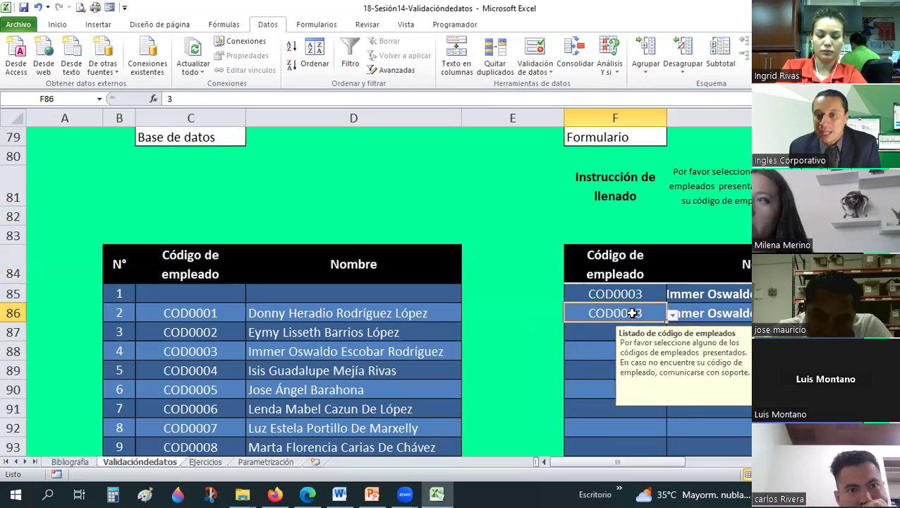
{"action": "double_click", "coordinate": [635, 313]}
{"action": "type", "text": "8"}
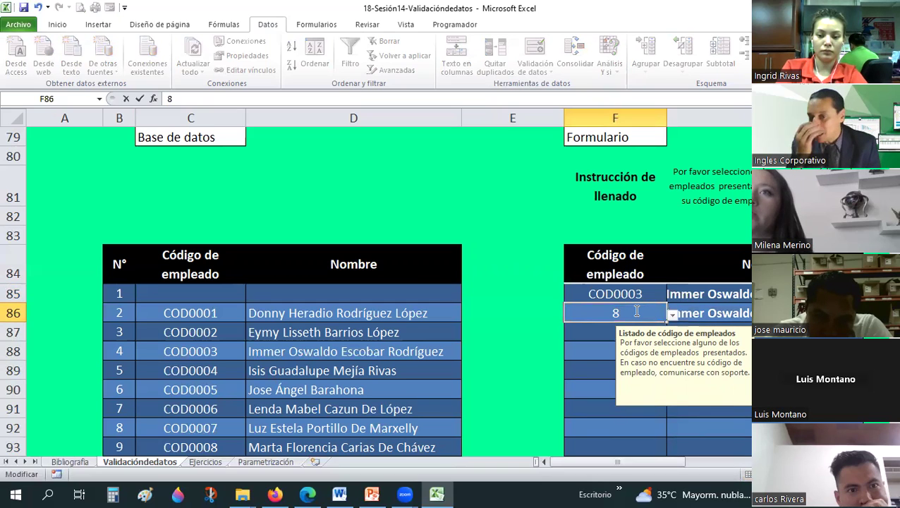
{"action": "key", "text": "Return"}
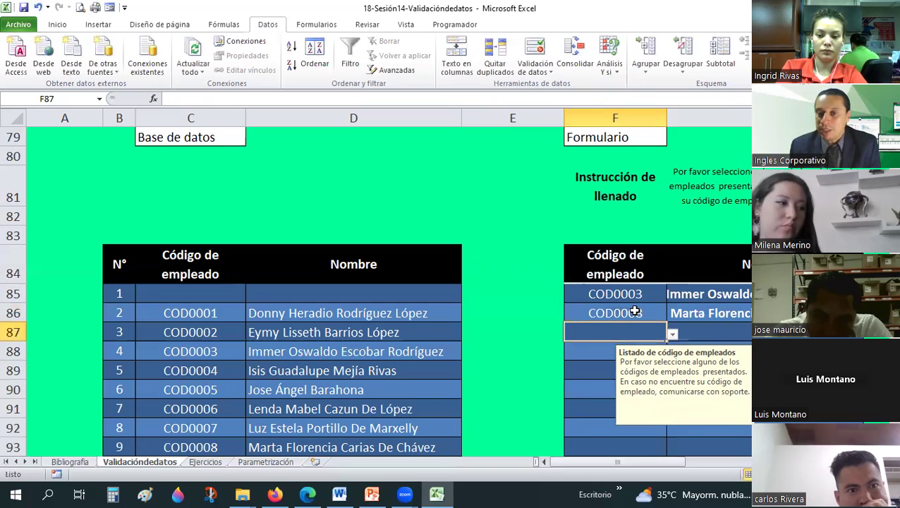
- Enter 22 in F86, cancel the rejection to keep COD0008, then select F85:F101
{"action": "left_click", "coordinate": [652, 314]}
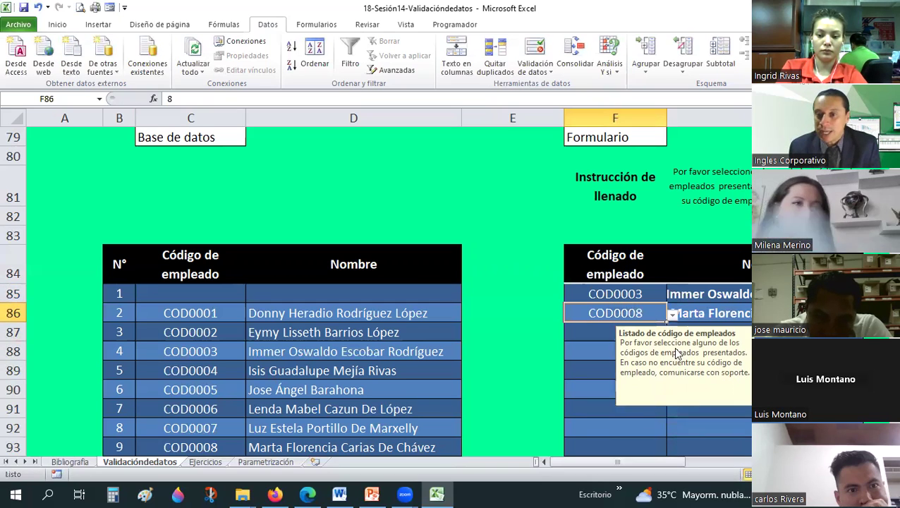
{"action": "double_click", "coordinate": [645, 313]}
{"action": "key", "text": "shift+Home"}
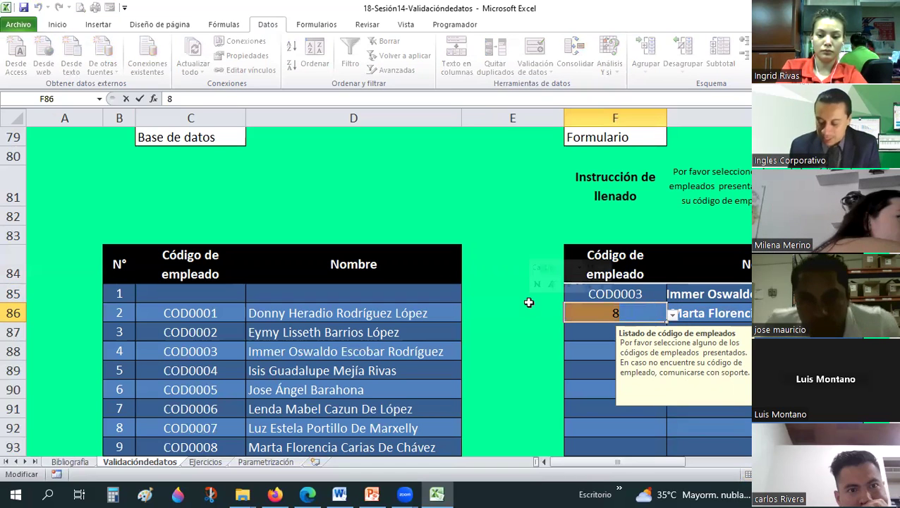
{"action": "type", "text": "22"}
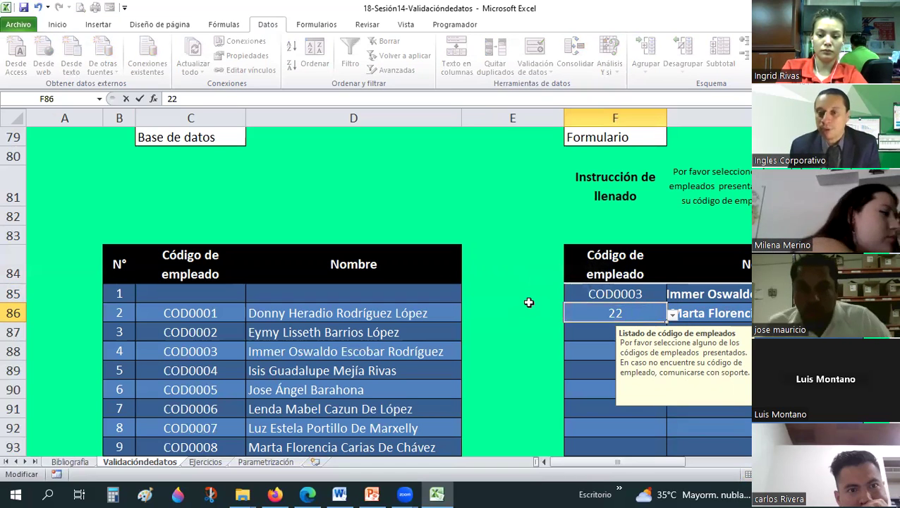
{"action": "key", "text": "Return"}
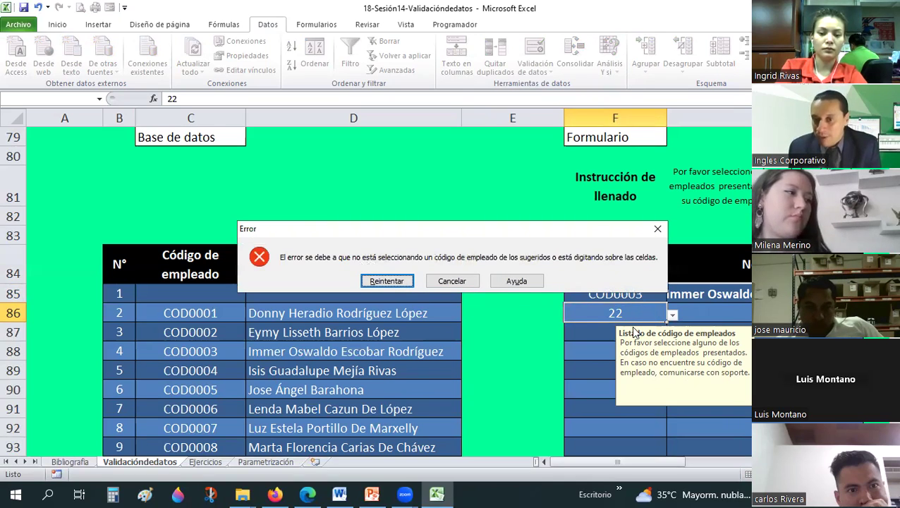
{"action": "key", "text": "Escape"}
{"action": "left_click_drag", "start_coordinate": [628, 293], "coordinate": [619, 444]}
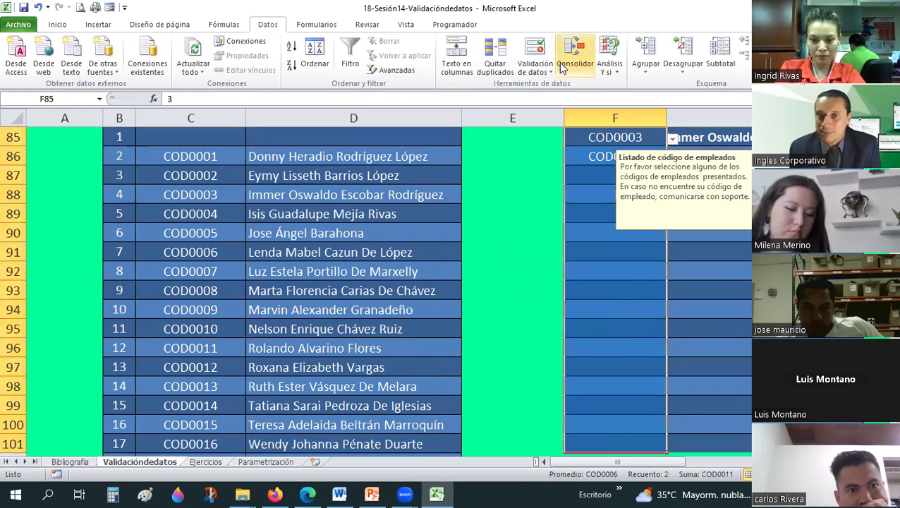
- Delete the code cells' input message and set their error alert style to Advertencia
{"action": "left_click", "coordinate": [545, 79]}
{"action": "left_click", "coordinate": [557, 85]}
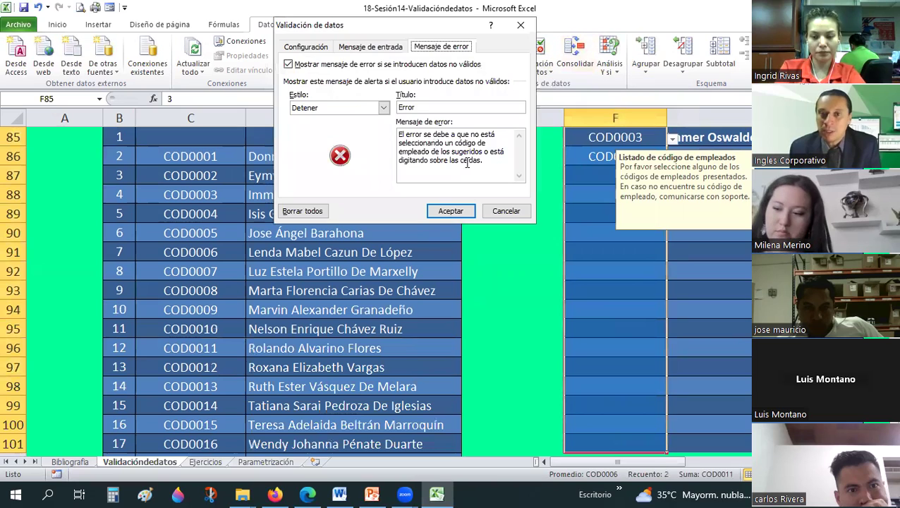
{"action": "left_click", "coordinate": [373, 47]}
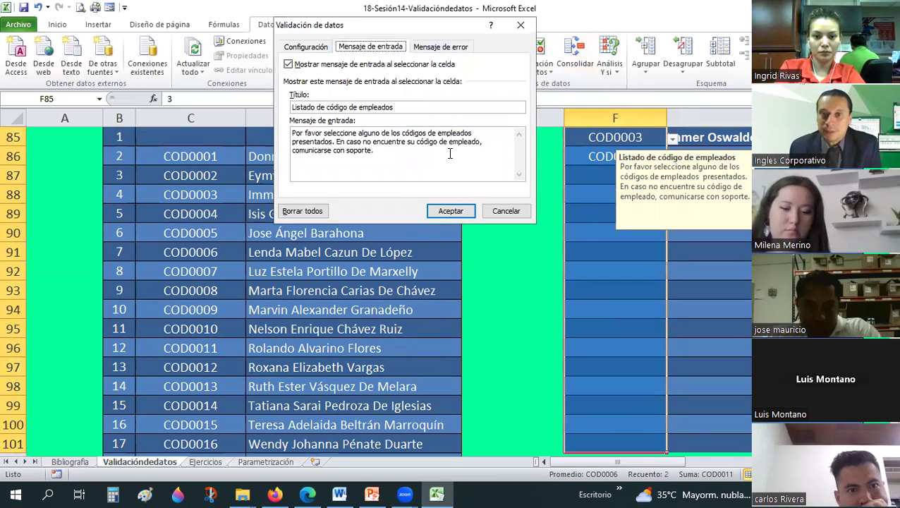
{"action": "left_click_drag", "start_coordinate": [432, 158], "coordinate": [280, 128]}
{"action": "key", "text": "BackSpace"}
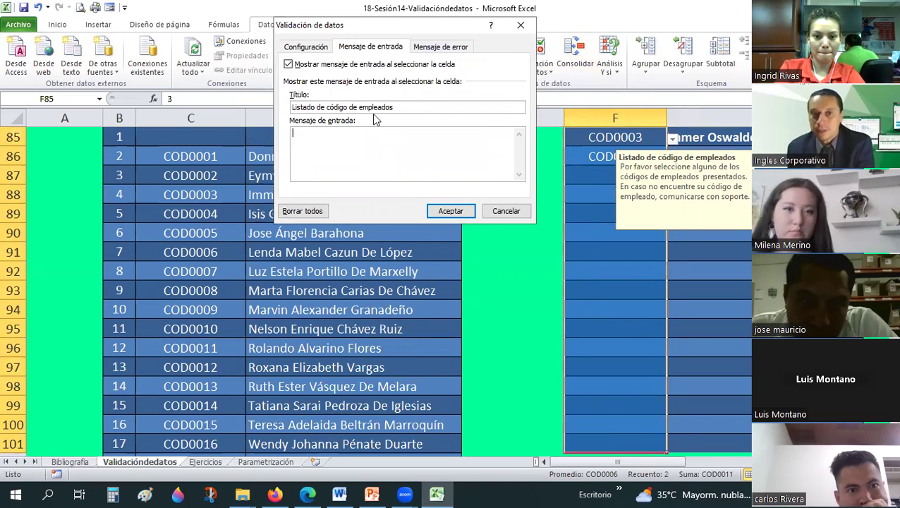
{"action": "key", "text": "shift+Tab"}
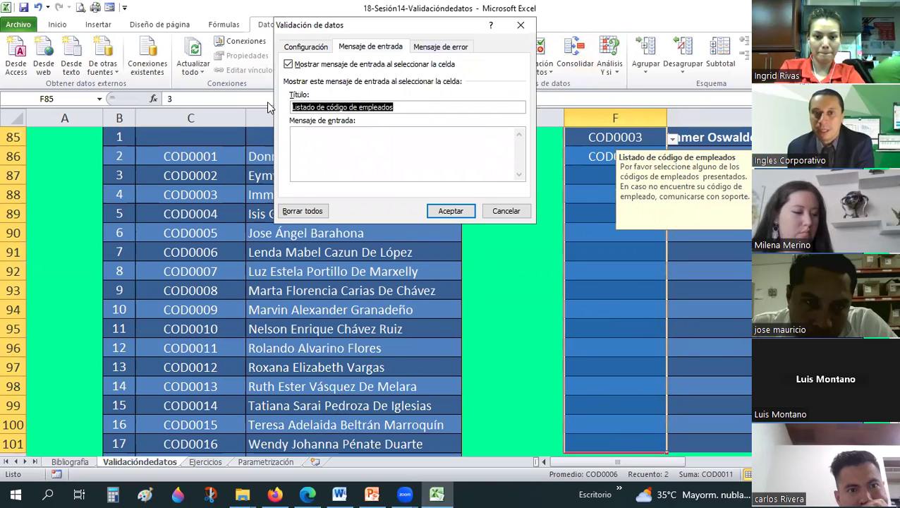
{"action": "left_click", "coordinate": [449, 47]}
{"action": "left_click", "coordinate": [382, 108]}
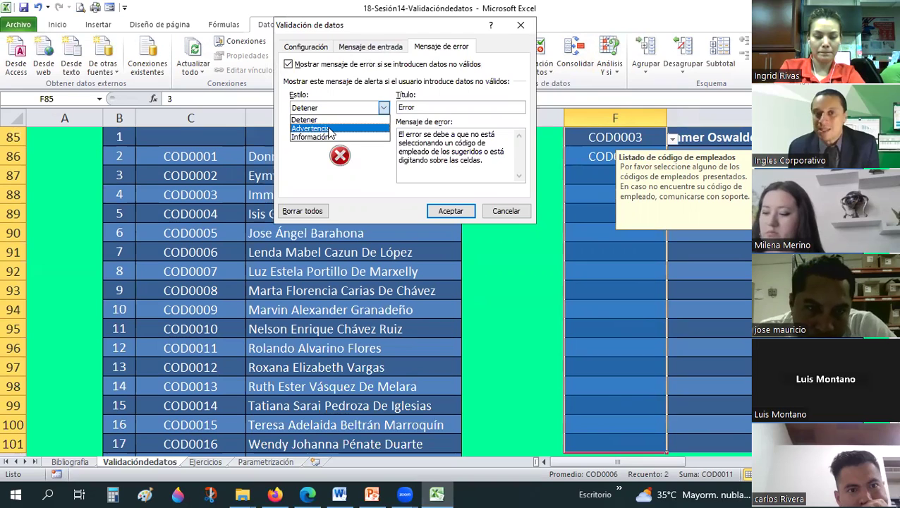
{"action": "left_click", "coordinate": [329, 130]}
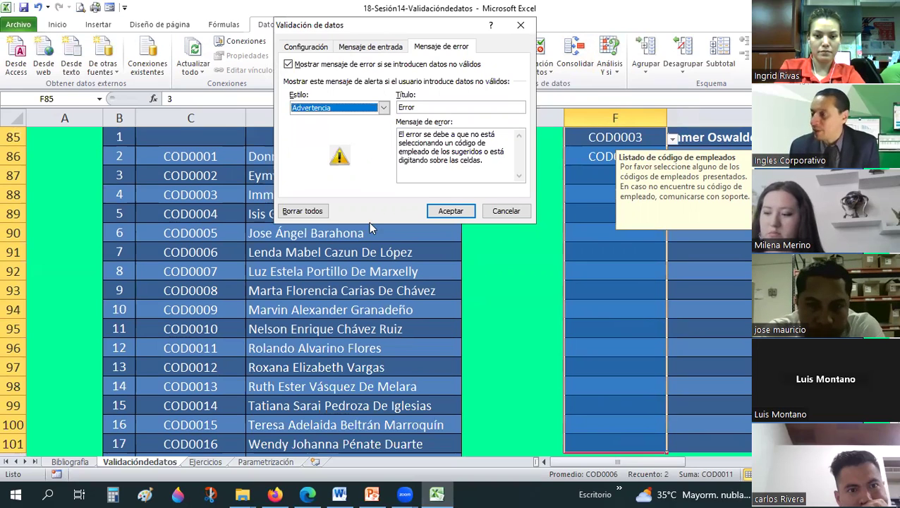
{"action": "key", "text": "Return"}
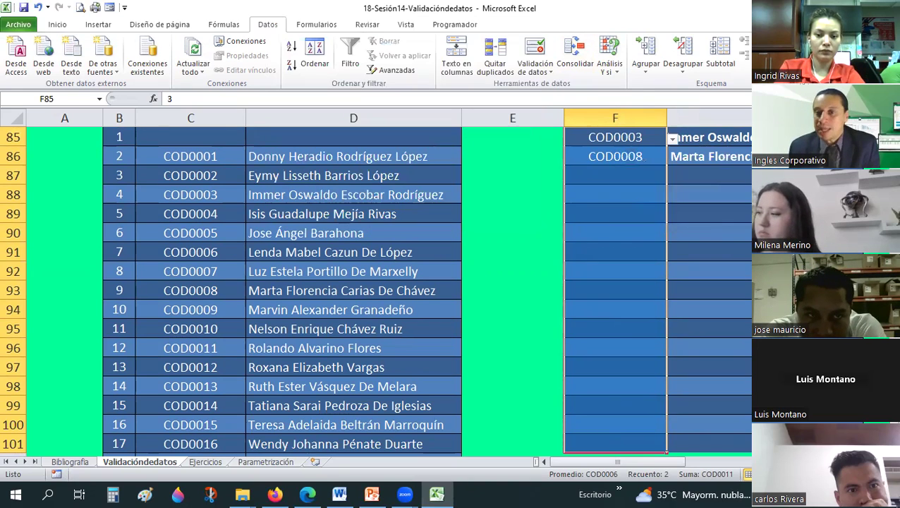
- Enter 23 in F87, keep it at the warning as COD0023, then delete it
{"action": "left_click", "coordinate": [716, 231]}
{"action": "scroll", "coordinate": [655, 251], "scroll_direction": "up", "scroll_amount": 1}
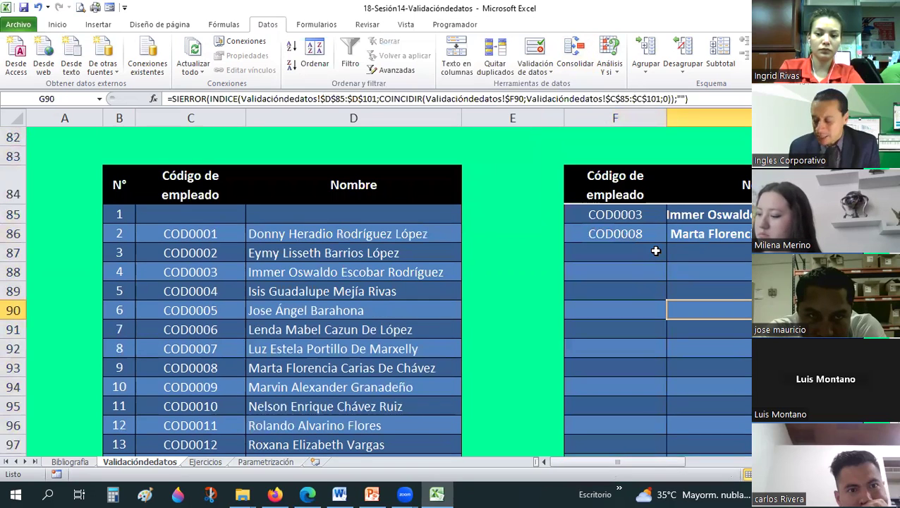
{"action": "left_click", "coordinate": [655, 252]}
{"action": "type", "text": "23"}
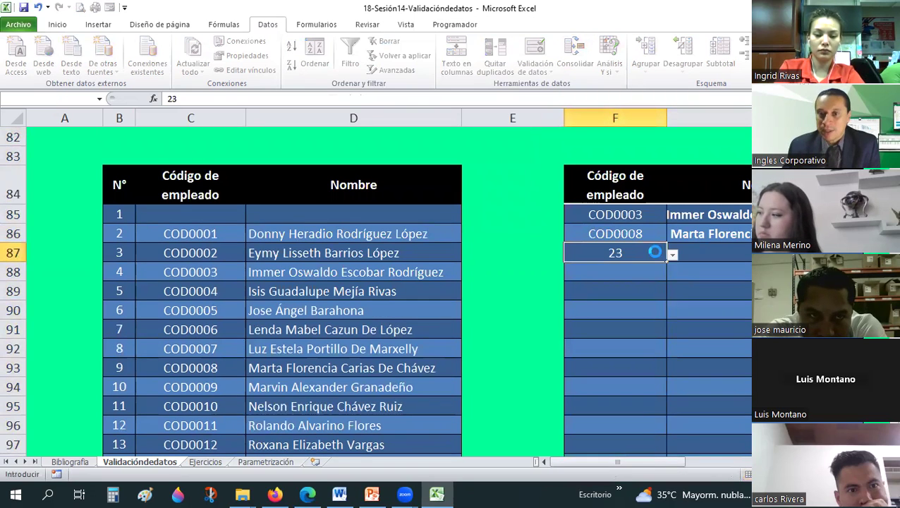
{"action": "key", "text": "Return"}
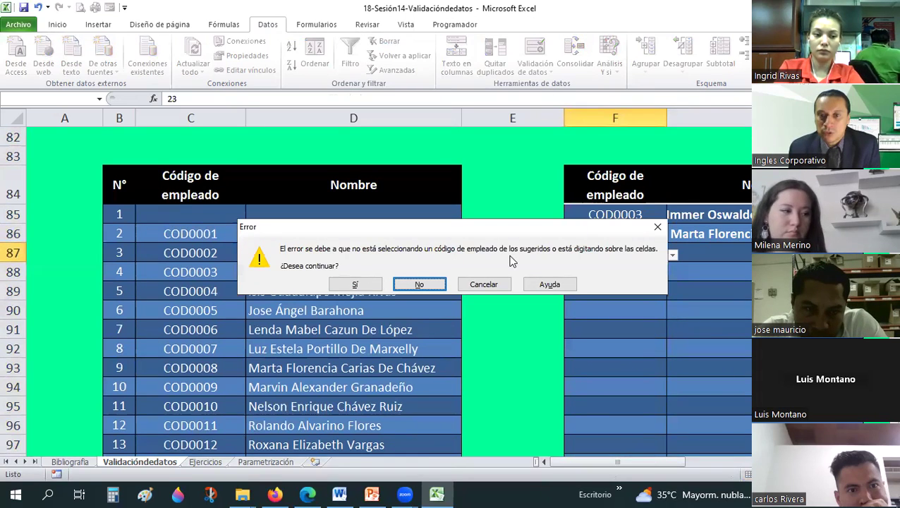
{"action": "left_click", "coordinate": [351, 284]}
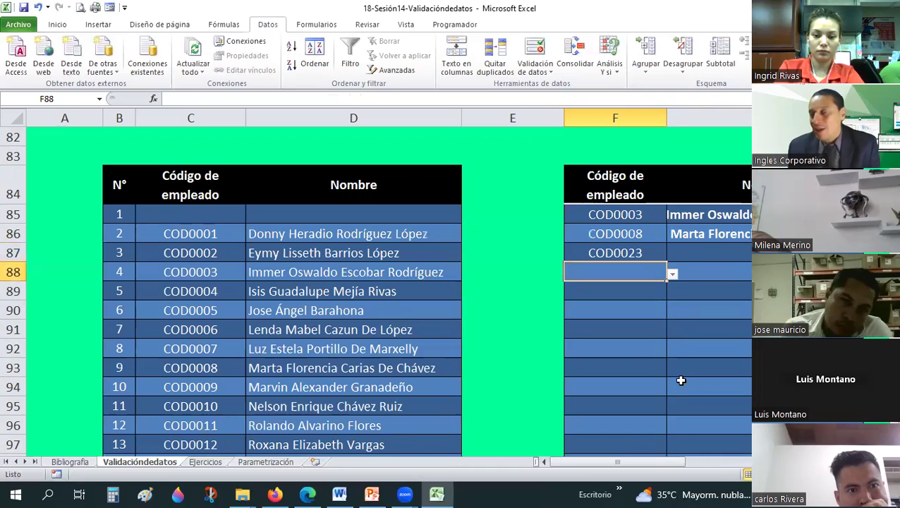
{"action": "key", "text": "Up"}
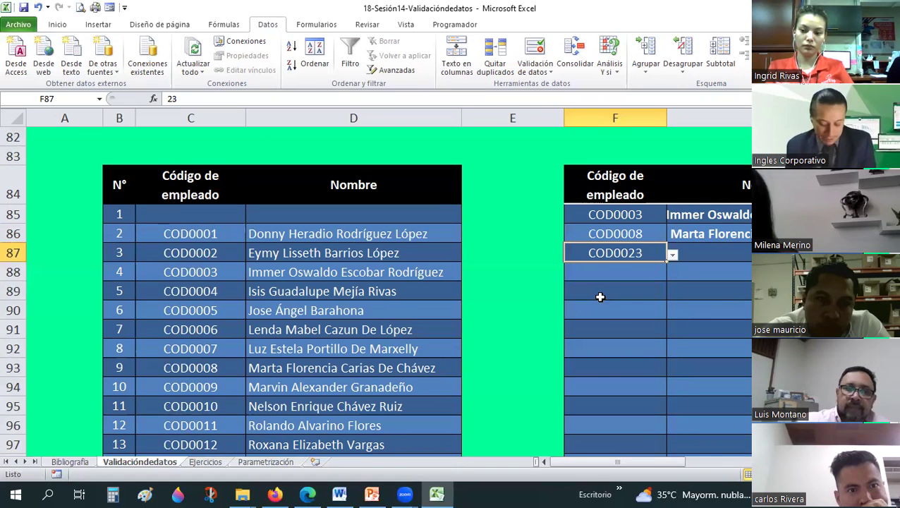
{"action": "key", "text": "Delete"}
- Set the error alert style for code cells F85:F101 to Información
{"action": "left_click_drag", "start_coordinate": [617, 218], "coordinate": [605, 421]}
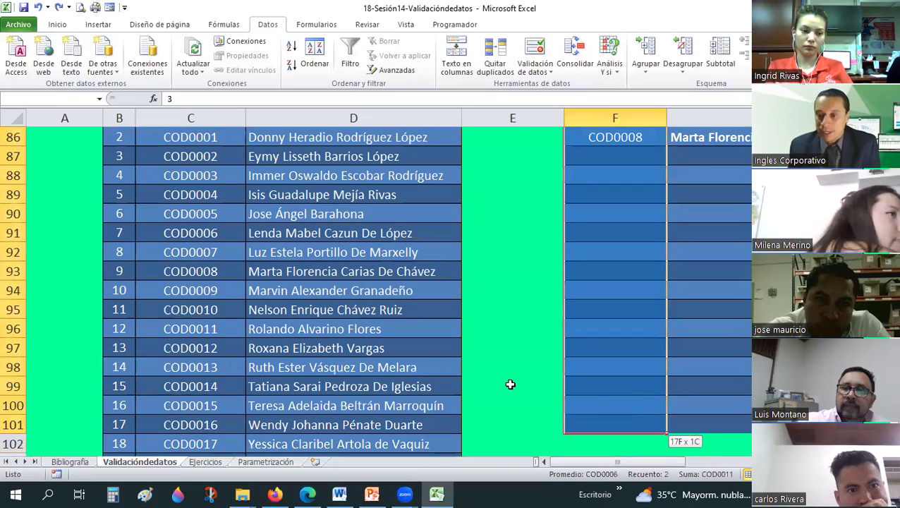
{"action": "left_click", "coordinate": [535, 53]}
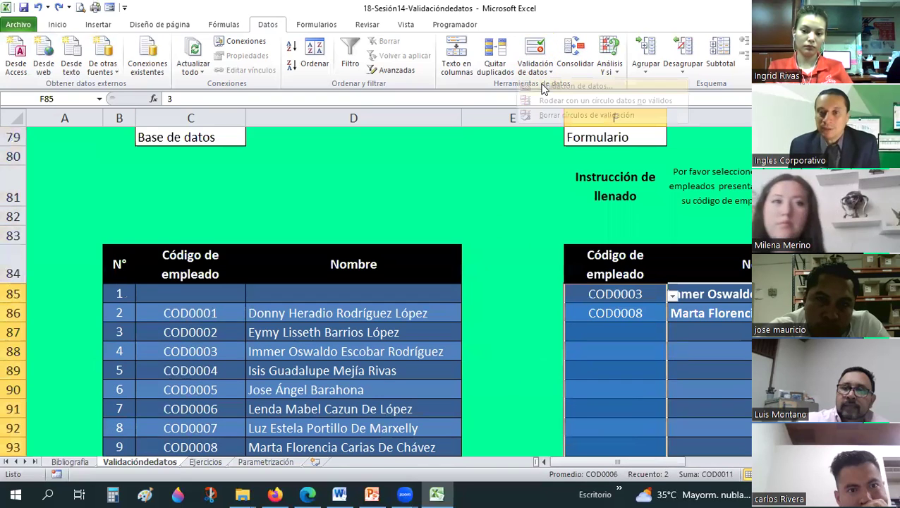
{"action": "left_click", "coordinate": [384, 108]}
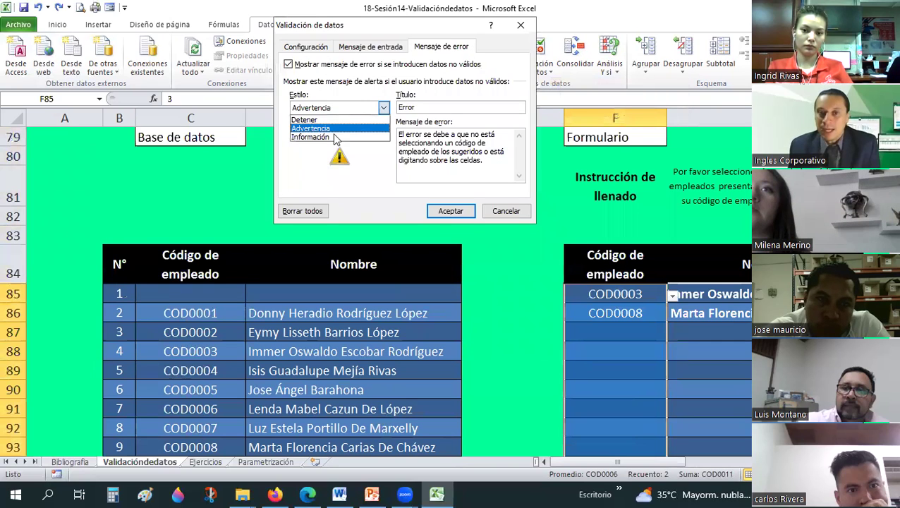
{"action": "left_click", "coordinate": [333, 137]}
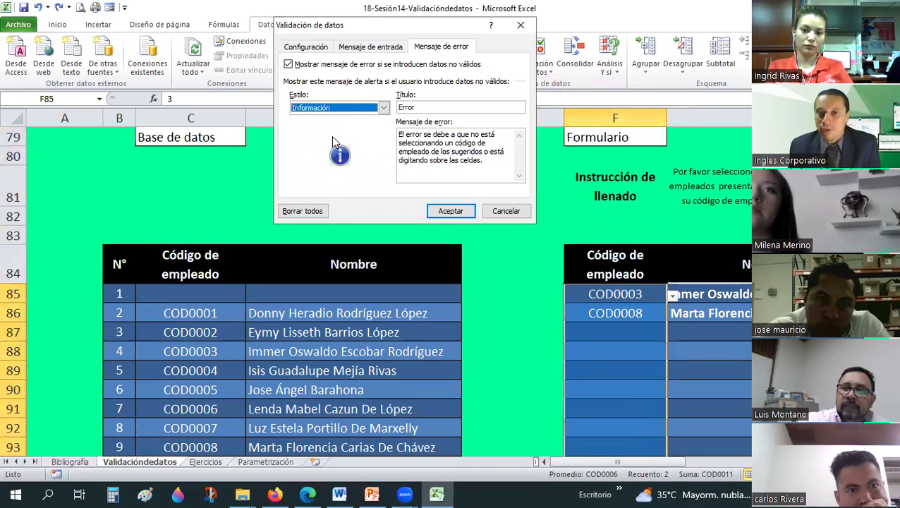
{"action": "left_click", "coordinate": [467, 215]}
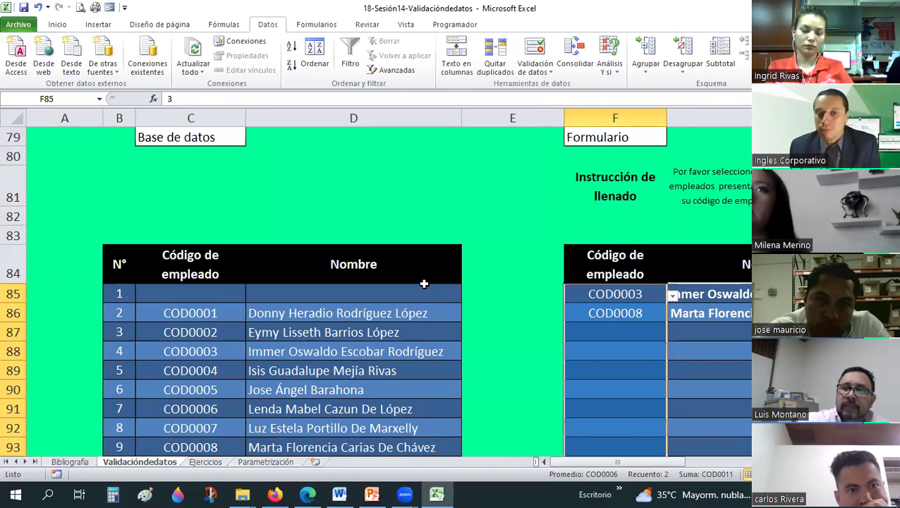
- Enter 23 in F87, accept it at the information alert, then clear F87
{"action": "scroll", "coordinate": [183, 351], "scroll_direction": "down", "scroll_amount": 4}
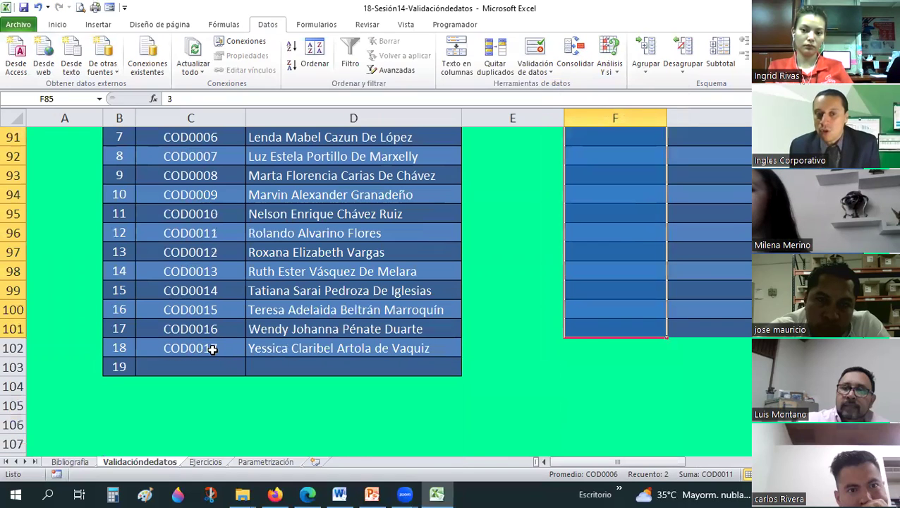
{"action": "scroll", "coordinate": [623, 257], "scroll_direction": "up", "scroll_amount": 3}
{"action": "left_click", "coordinate": [623, 256]}
{"action": "type", "text": "23"}
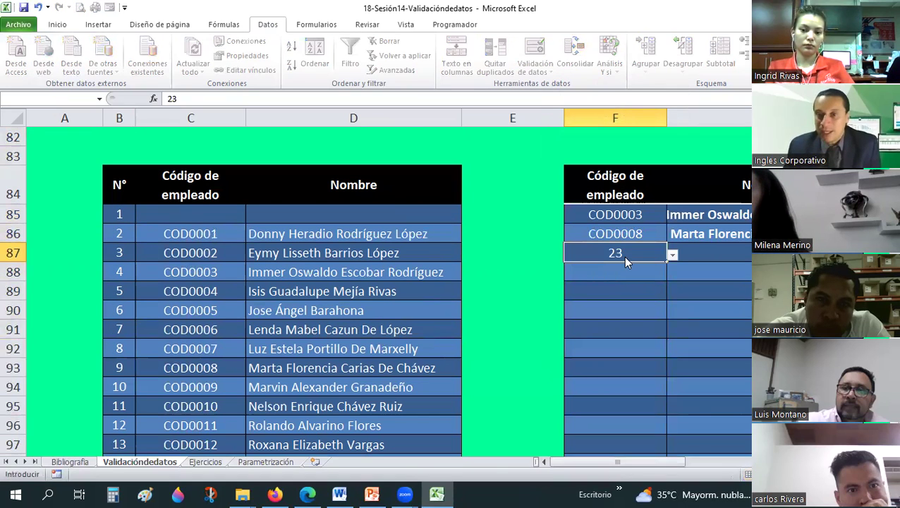
{"action": "key", "text": "Return"}
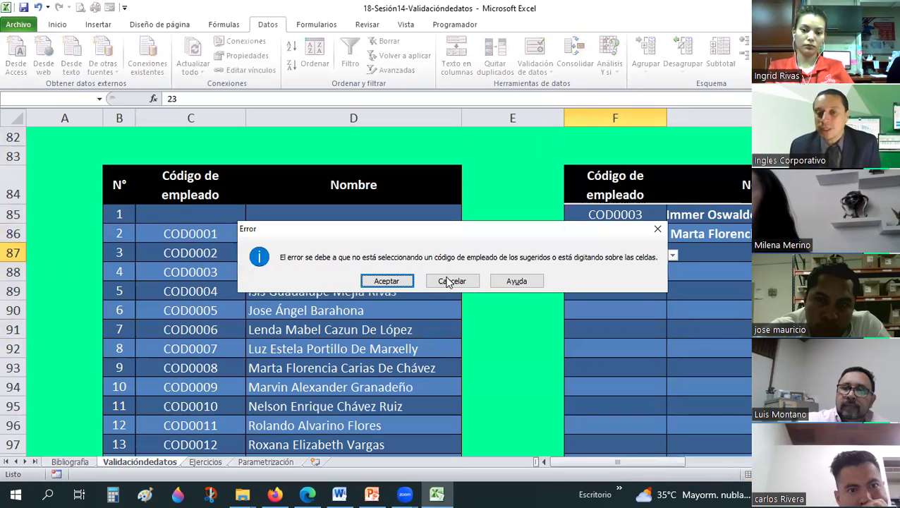
{"action": "left_click", "coordinate": [386, 281]}
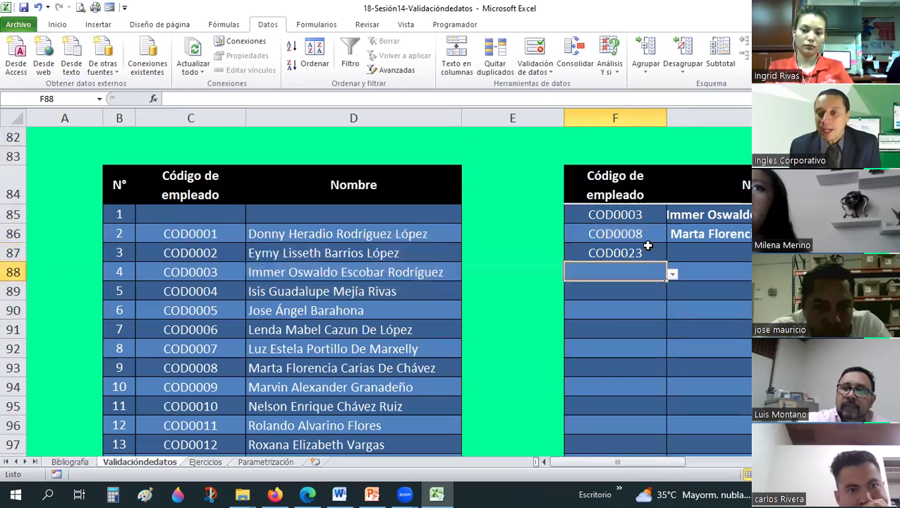
{"action": "left_click", "coordinate": [662, 254]}
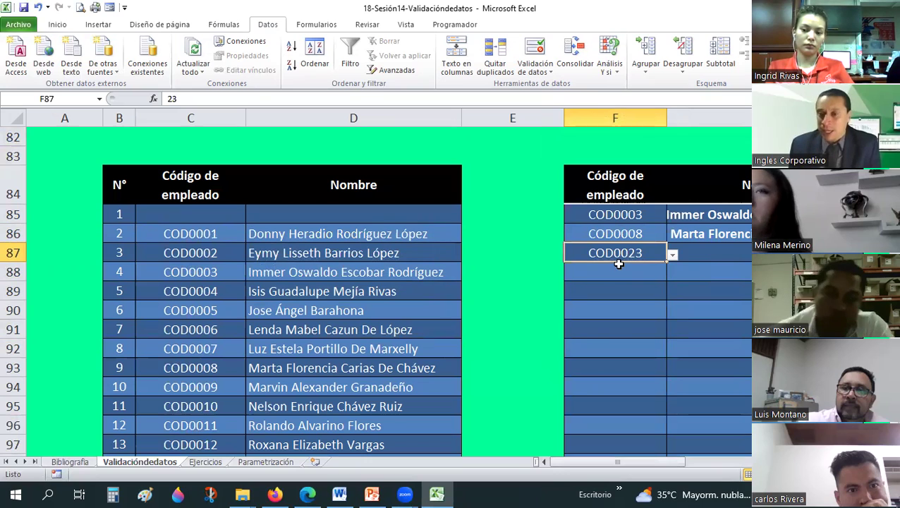
{"action": "key", "text": "Delete"}
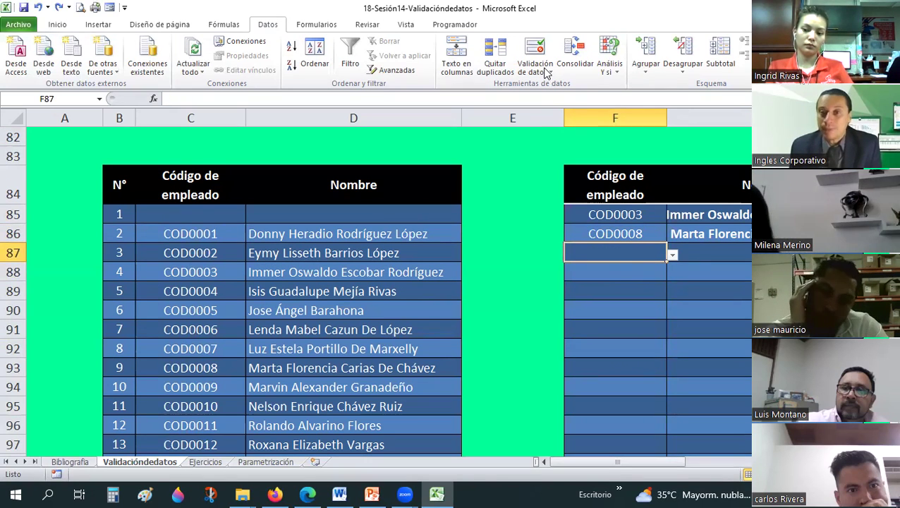
- Review the code cells' validation criteria and input message, closing without changes
{"action": "left_click", "coordinate": [550, 71]}
{"action": "key", "text": "Return"}
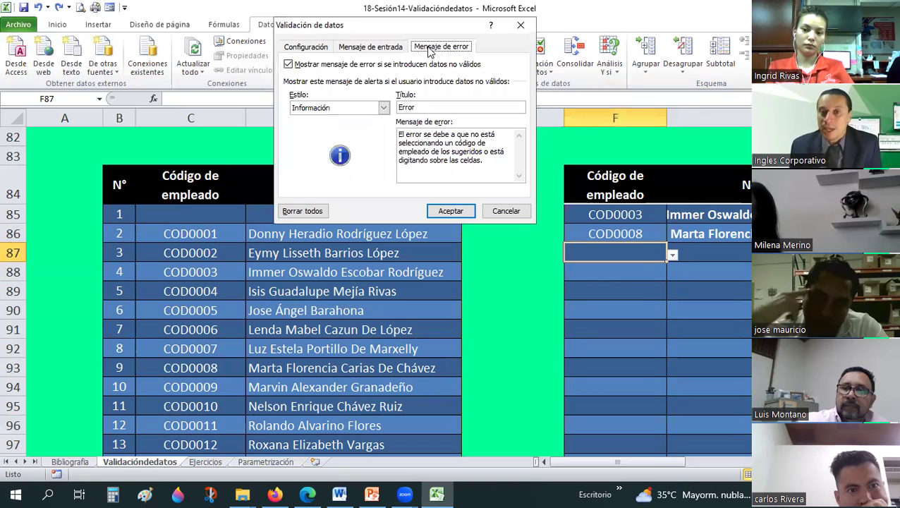
{"action": "left_click", "coordinate": [372, 47]}
{"action": "left_click", "coordinate": [313, 45]}
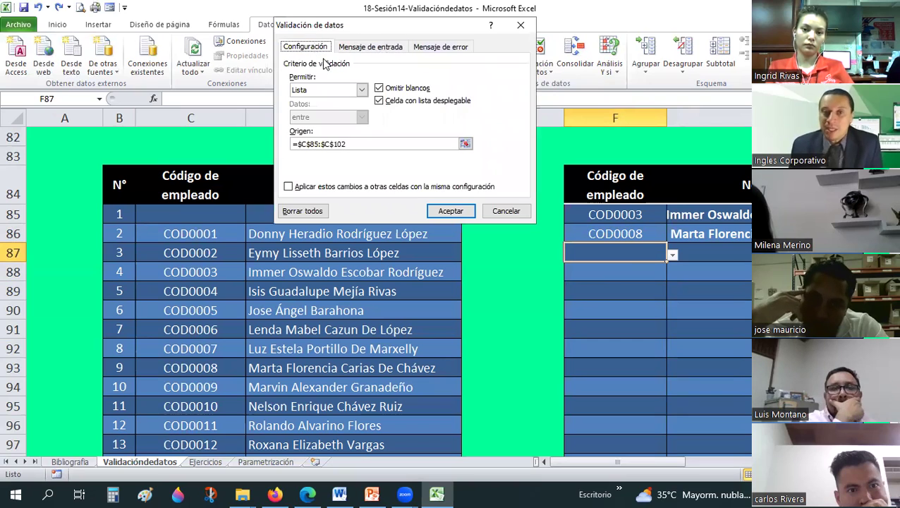
{"action": "left_click", "coordinate": [457, 211]}
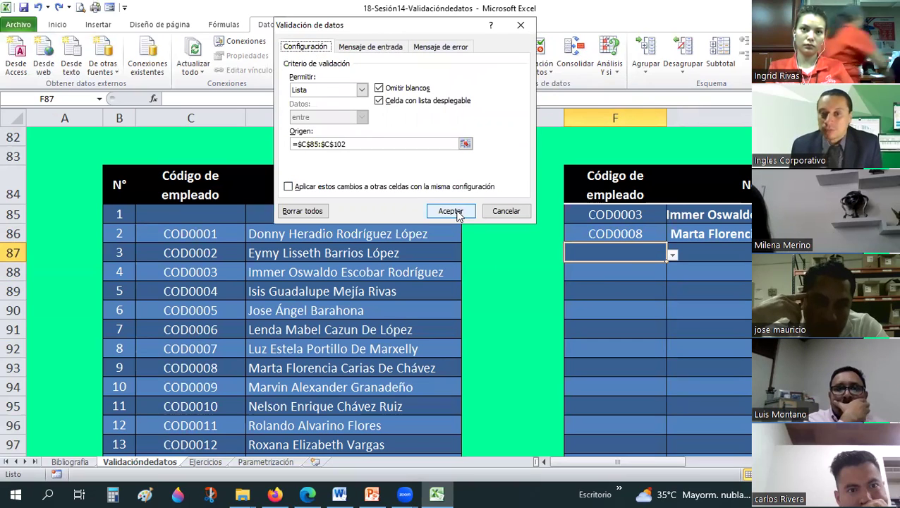
- Check the input messages shown on header F84 and code cell F85
{"action": "left_click", "coordinate": [682, 328]}
{"action": "left_click", "coordinate": [623, 186]}
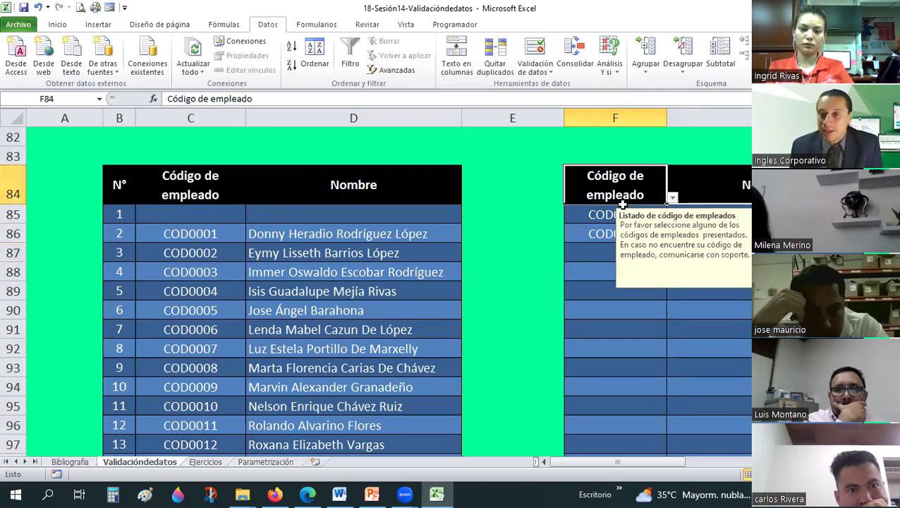
{"action": "left_click", "coordinate": [601, 213]}
{"action": "left_click", "coordinate": [596, 194]}
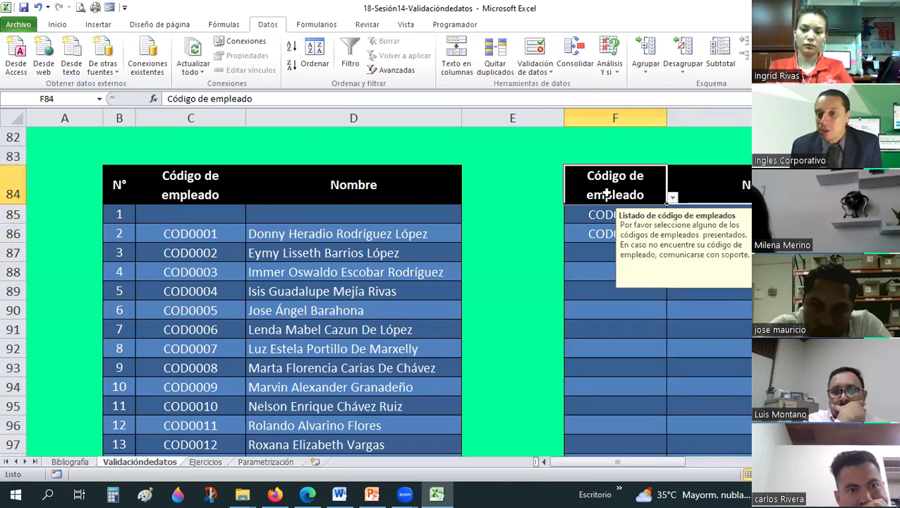
{"action": "left_click", "coordinate": [603, 210]}
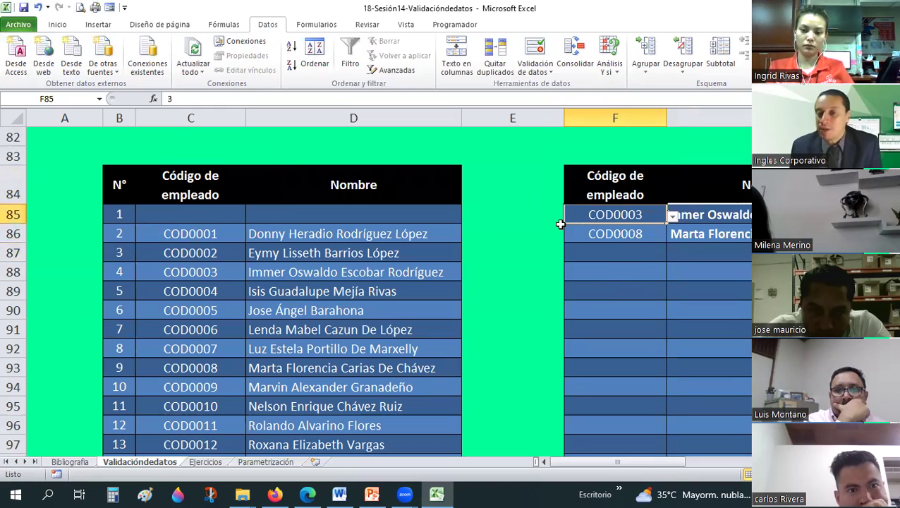
{"action": "left_click", "coordinate": [532, 212]}
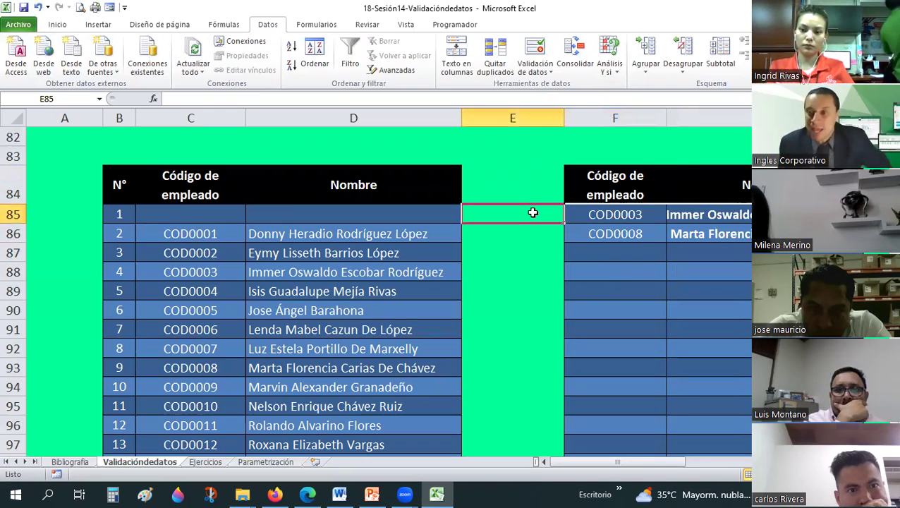
- Choose COD0004 in F85 from its dropdown, then inspect the other code cells
{"action": "left_click", "coordinate": [634, 215]}
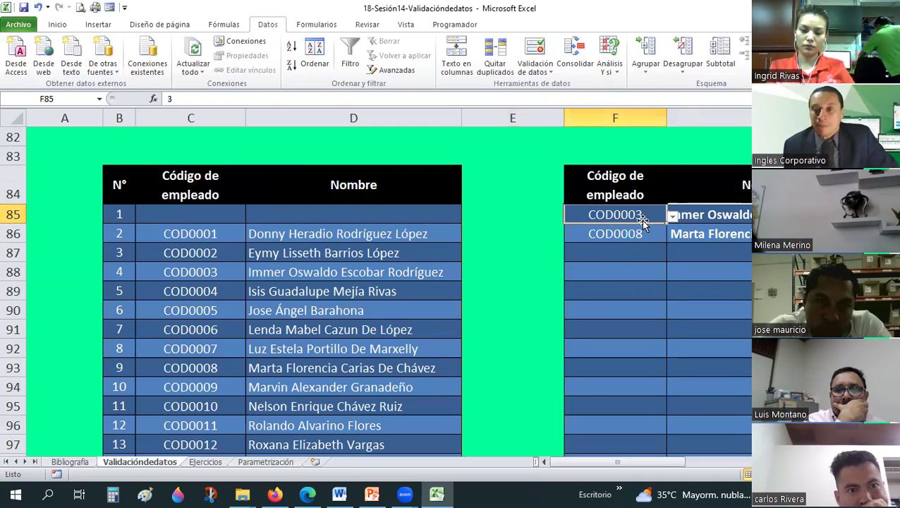
{"action": "key", "text": "alt+Down"}
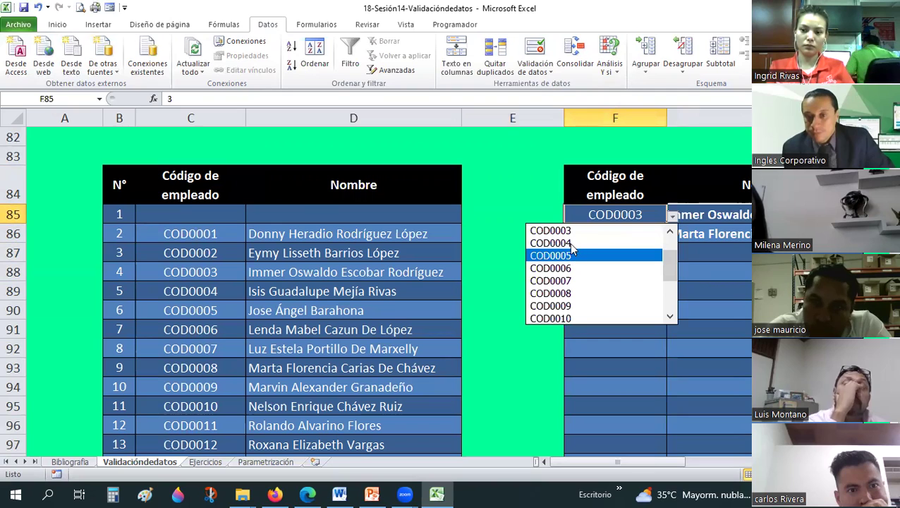
{"action": "left_click", "coordinate": [575, 244]}
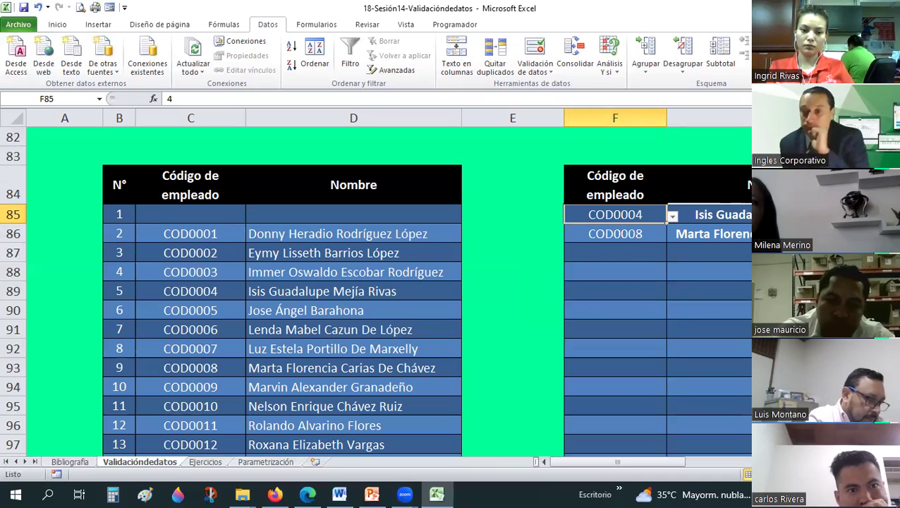
{"action": "left_click", "coordinate": [599, 229]}
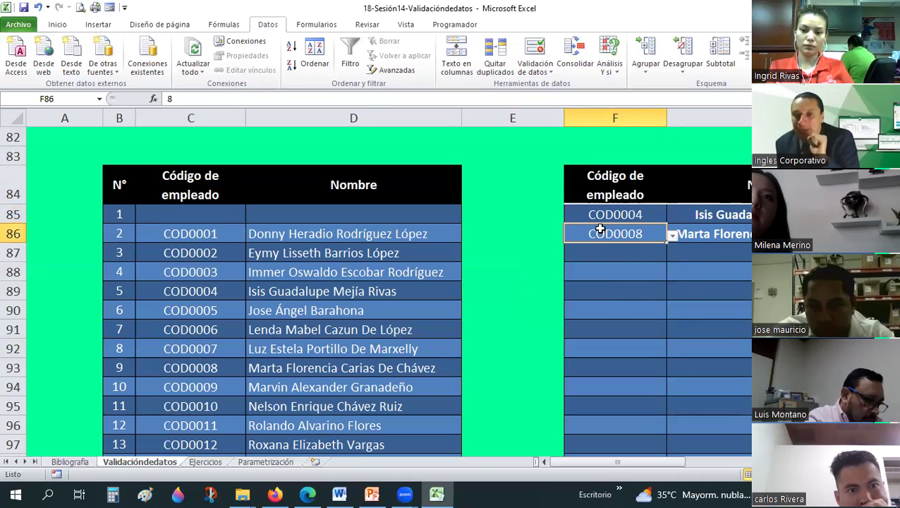
{"action": "left_click", "coordinate": [614, 279]}
{"action": "left_click", "coordinate": [637, 347]}
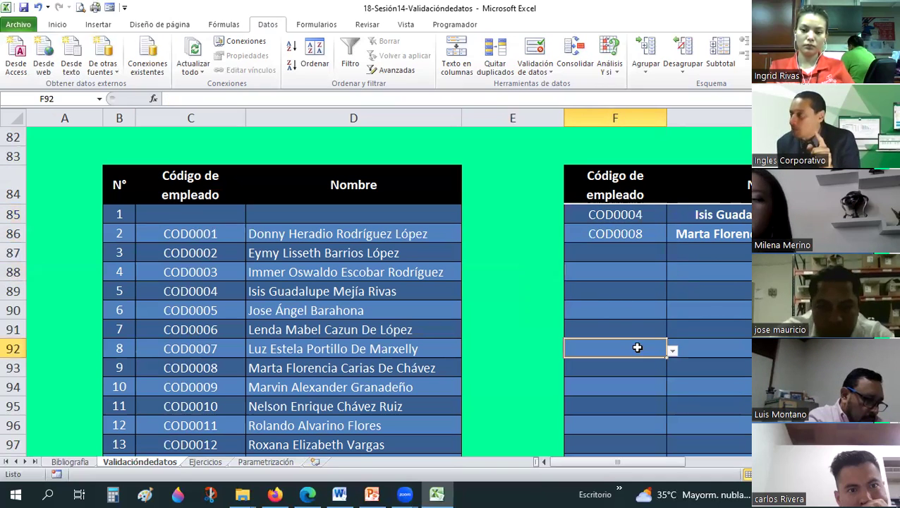
{"action": "scroll", "coordinate": [655, 268], "scroll_direction": "up", "scroll_amount": 2}
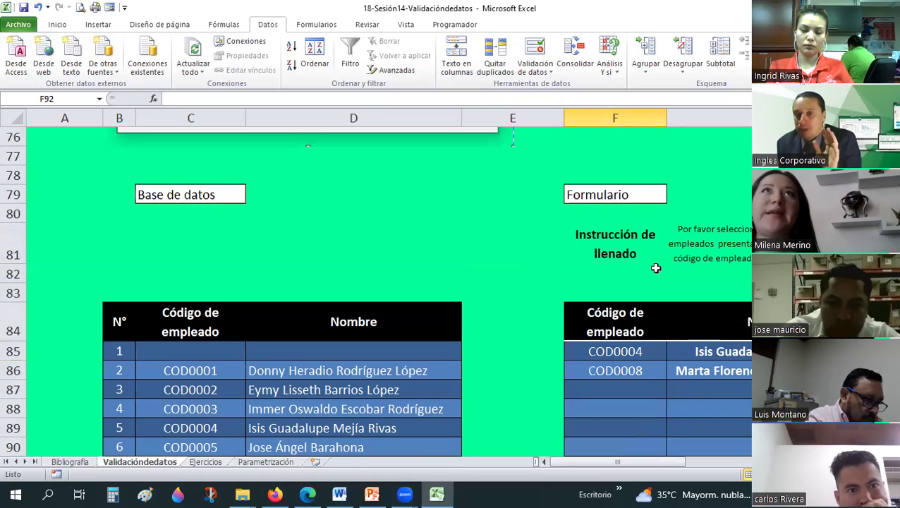
{"action": "scroll", "coordinate": [522, 274], "scroll_direction": "down", "scroll_amount": 1}
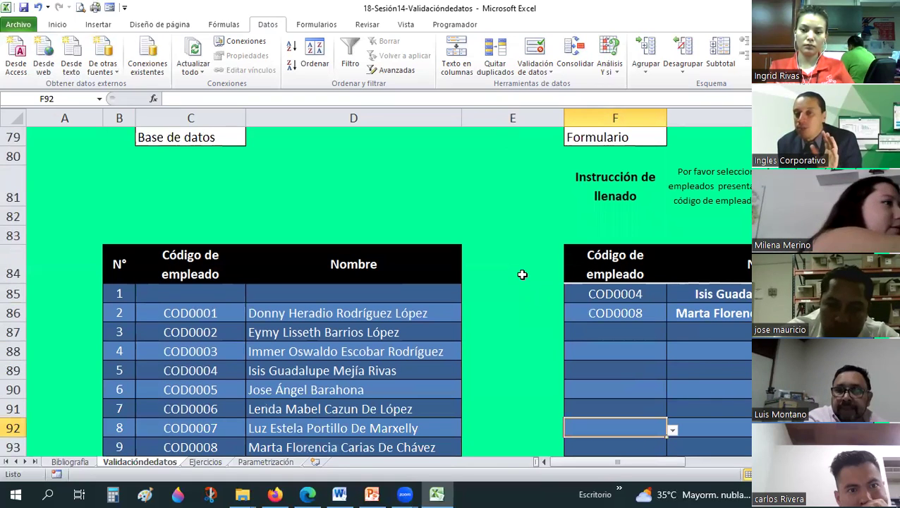
{"action": "scroll", "coordinate": [589, 209], "scroll_direction": "down", "scroll_amount": 1}
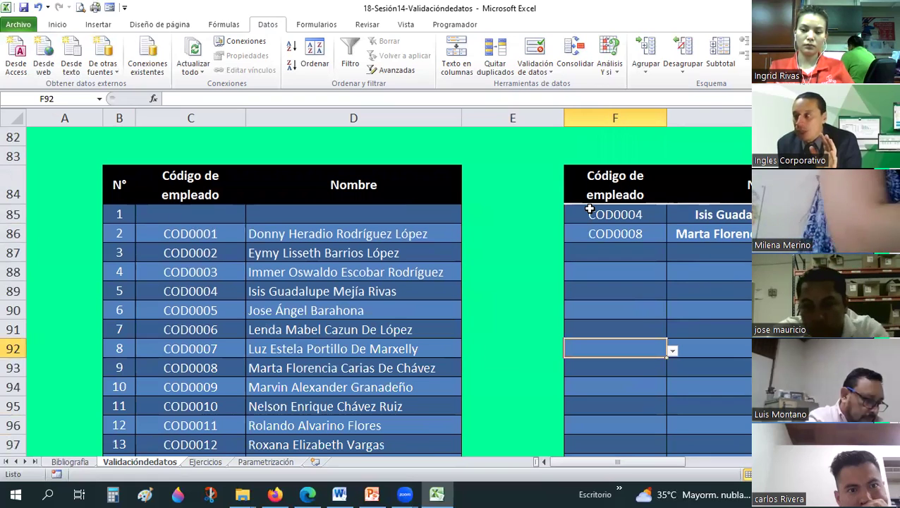
- Fill the form's code cells from F85 downward with orange
{"action": "mouse_move", "coordinate": [589, 209]}
{"action": "left_mouse_down"}
{"action": "mouse_move", "coordinate": [606, 474]}
{"action": "mouse_move", "coordinate": [596, 424]}
{"action": "left_mouse_up"}
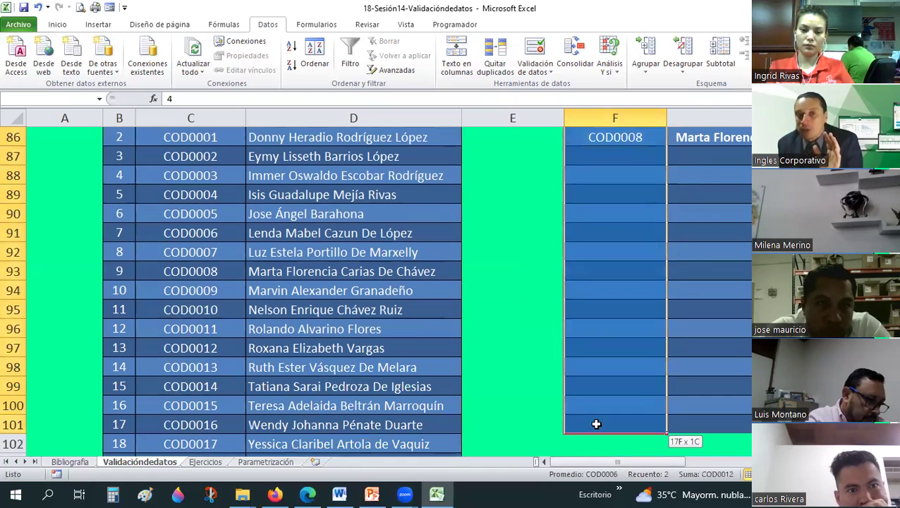
{"action": "scroll", "coordinate": [196, 67], "scroll_direction": "up", "scroll_amount": 4}
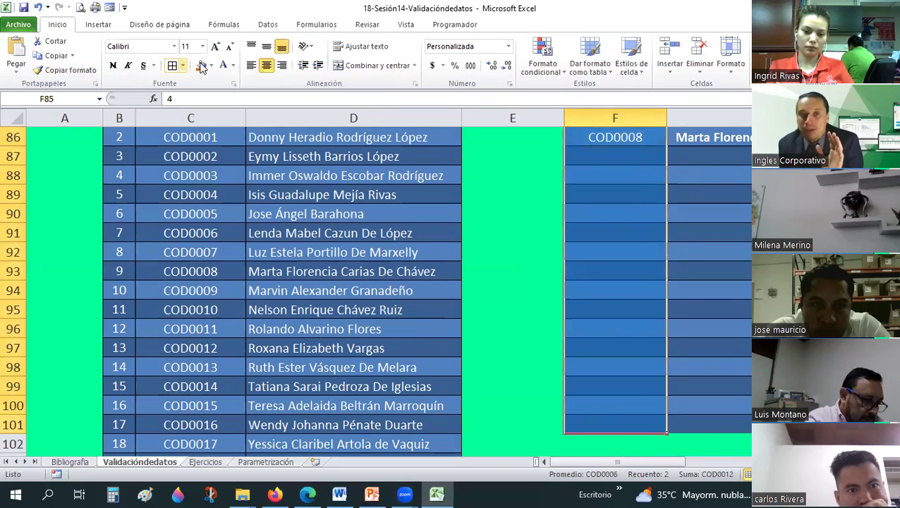
{"action": "left_click", "coordinate": [210, 65]}
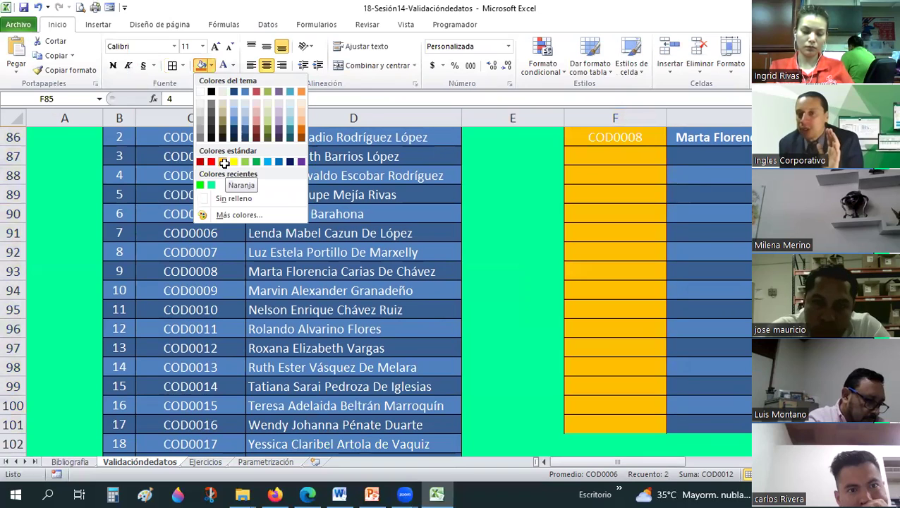
{"action": "scroll", "coordinate": [393, 146], "scroll_direction": "up", "scroll_amount": 2}
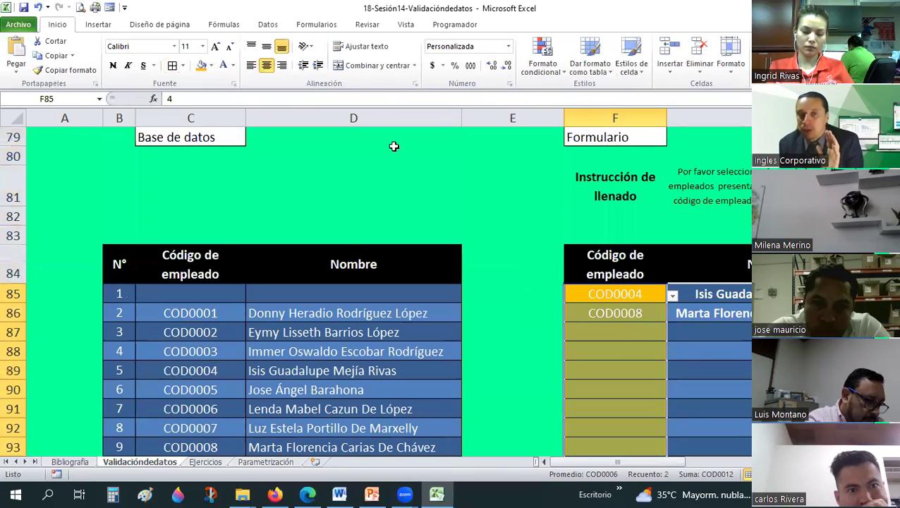
{"action": "left_click", "coordinate": [233, 65]}
{"action": "left_click", "coordinate": [584, 233]}
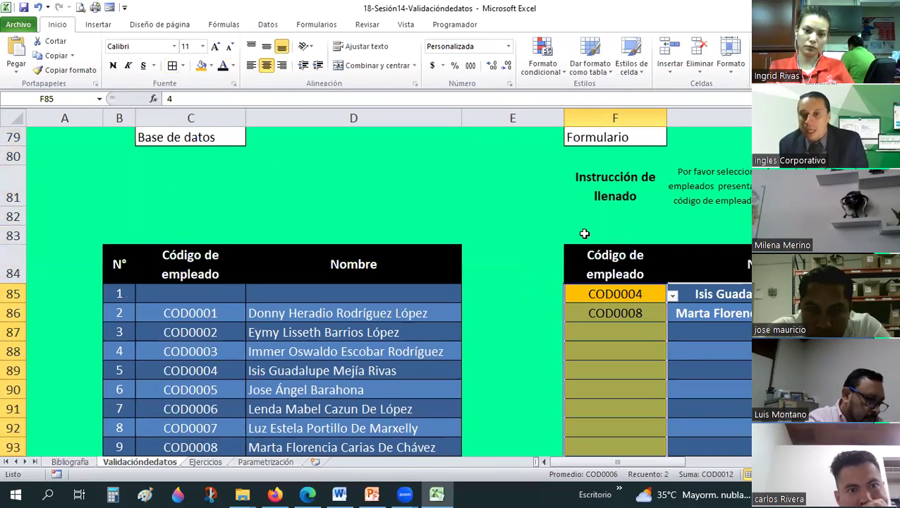
- Insert a blank row above the table header and fill F83 orange
{"action": "key", "text": "Up"}
{"action": "key", "text": "Up"}
{"action": "key", "text": "Up"}
{"action": "left_click", "coordinate": [13, 273]}
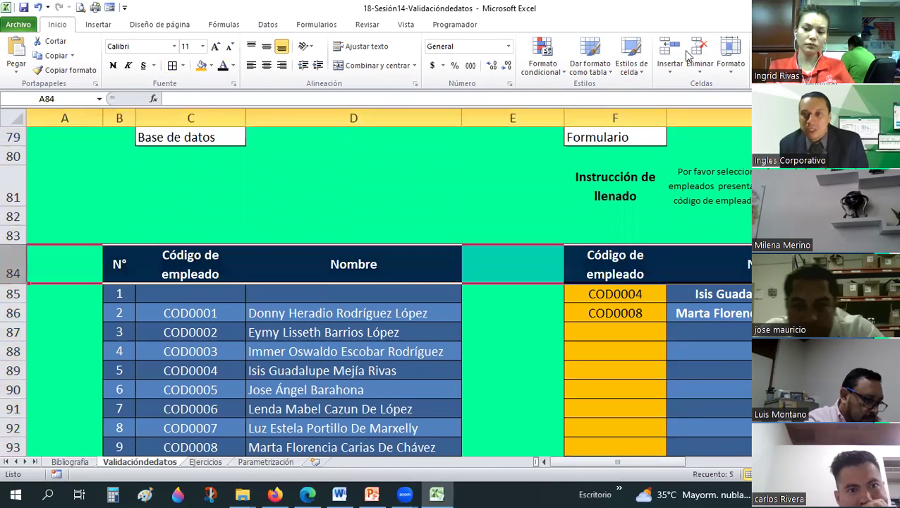
{"action": "left_click", "coordinate": [670, 53]}
{"action": "left_click", "coordinate": [615, 231]}
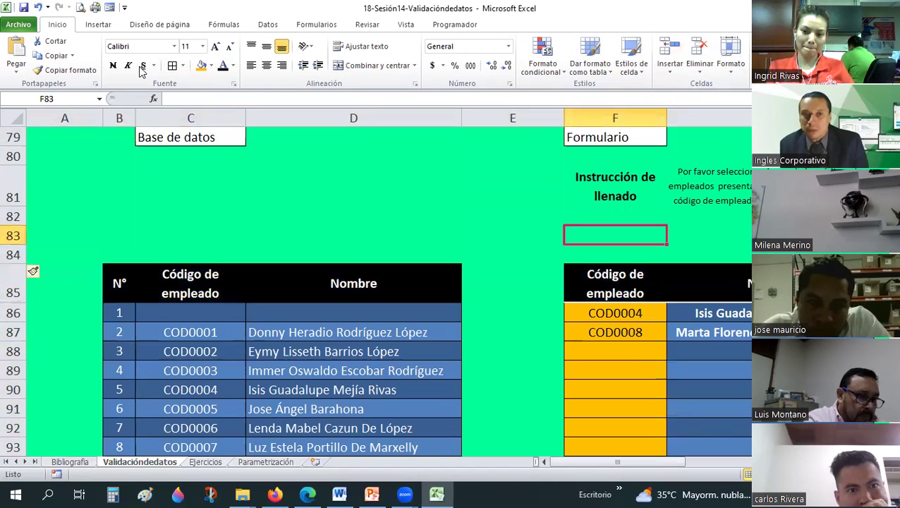
{"action": "left_click", "coordinate": [201, 66]}
- Type the label 'Area para digitar' in G83
{"action": "left_click", "coordinate": [688, 228]}
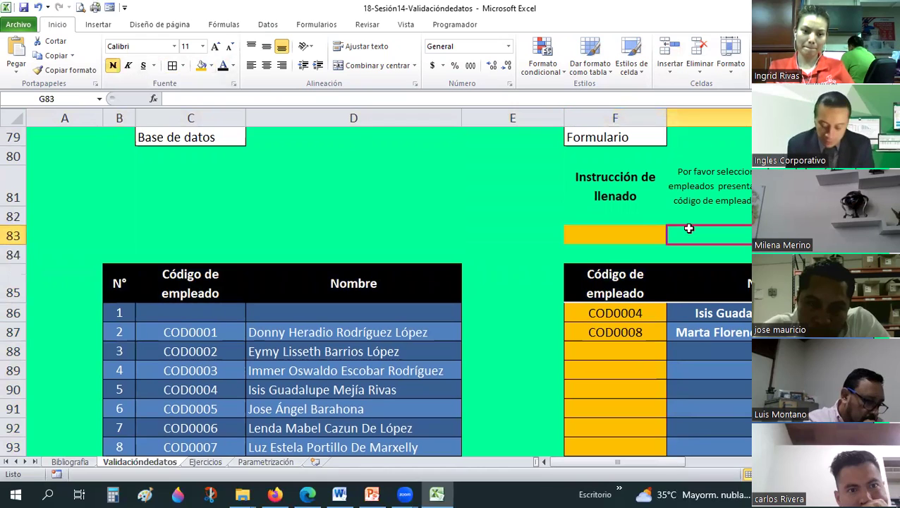
{"action": "type", "text": "ÜNICA"}
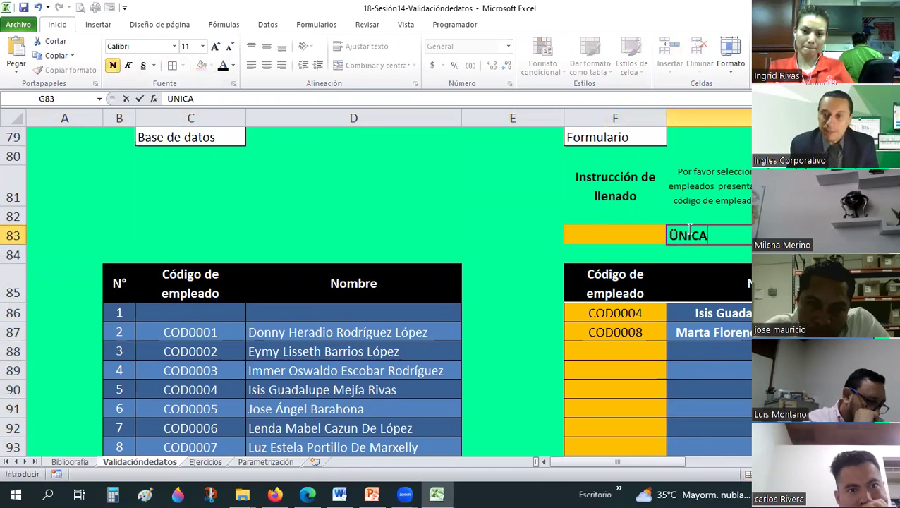
{"action": "type", "text": "M"}
{"action": "key", "text": "BackSpace"}
{"action": "key", "text": "BackSpace"}
{"action": "key", "text": "BackSpace"}
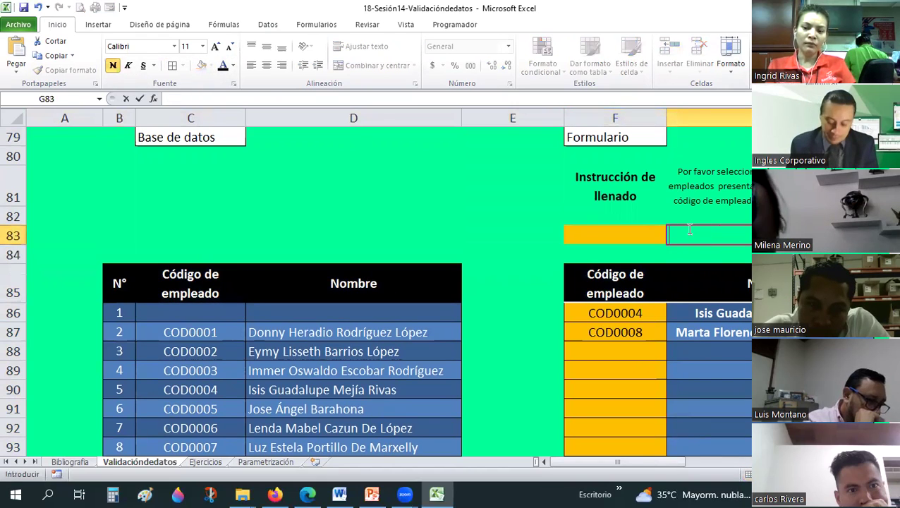
{"action": "type", "text": "Unica"}
{"action": "type", "text": "e"}
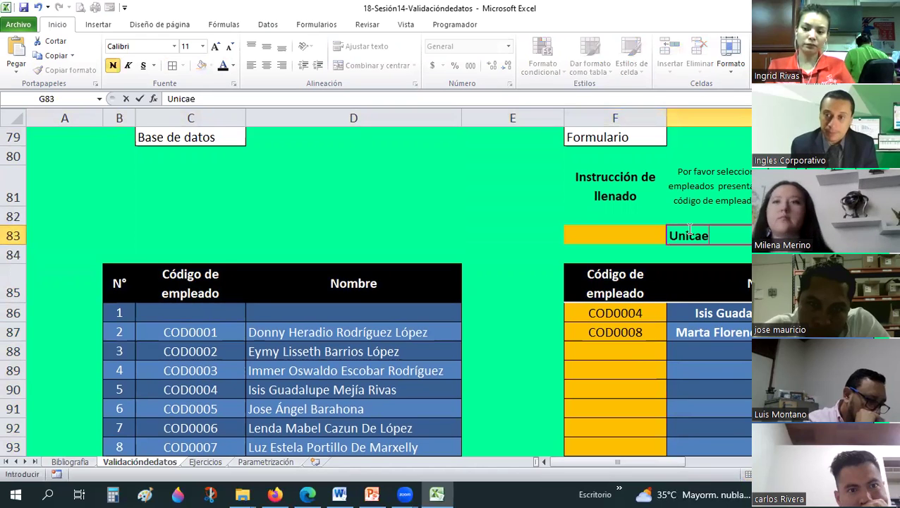
{"action": "key", "text": "BackSpace"}
{"action": "type", "text": "mente s"}
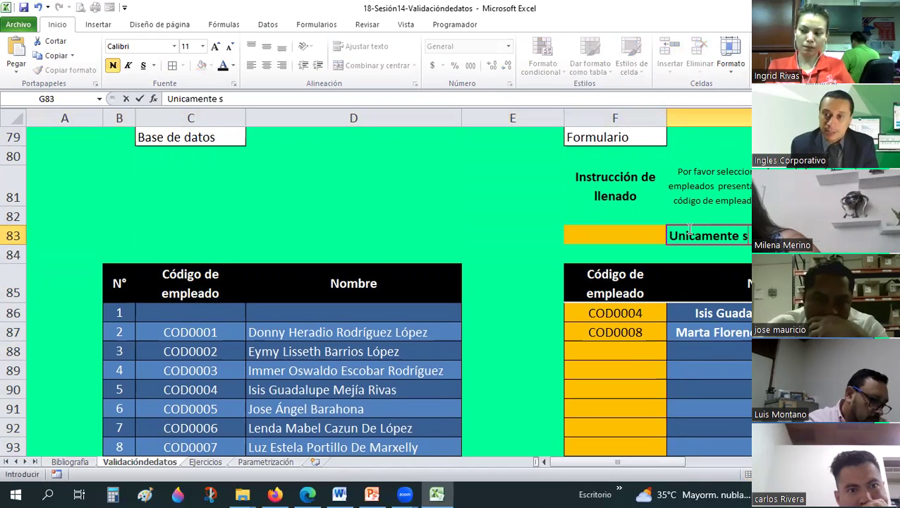
{"action": "type", "text": "e"}
{"action": "key", "text": "BackSpace"}
{"action": "key", "text": "BackSpace"}
{"action": "key", "text": "BackSpace"}
{"action": "type", "text": "ar"}
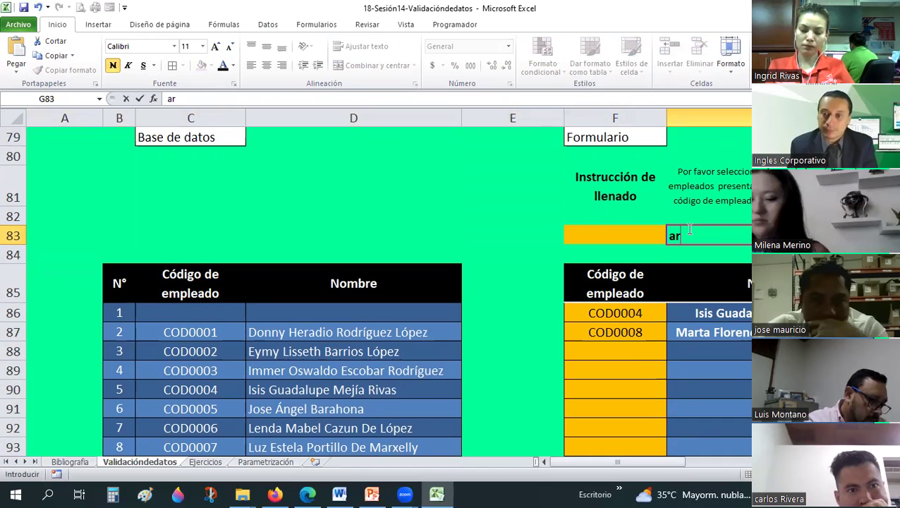
{"action": "key", "text": "BackSpace"}
{"action": "key", "text": "BackSpace"}
{"action": "type", "text": "Area par"}
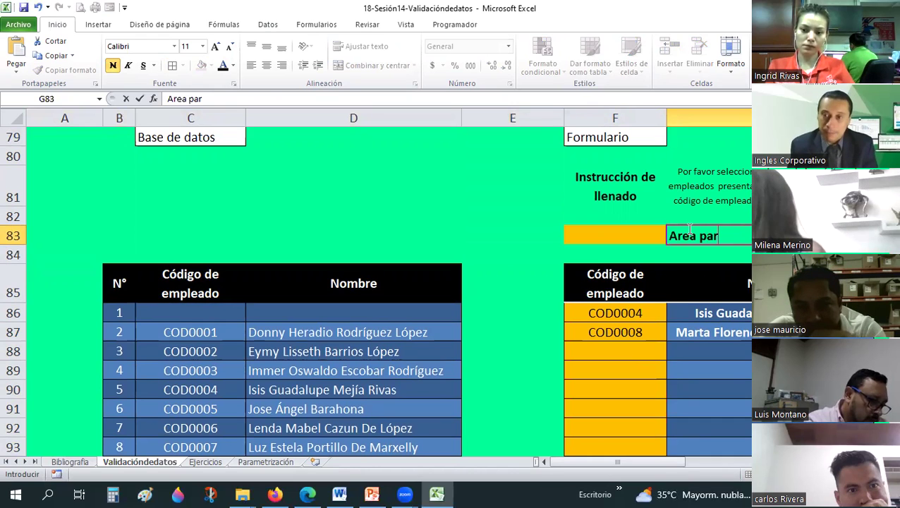
{"action": "type", "text": "a digit"}
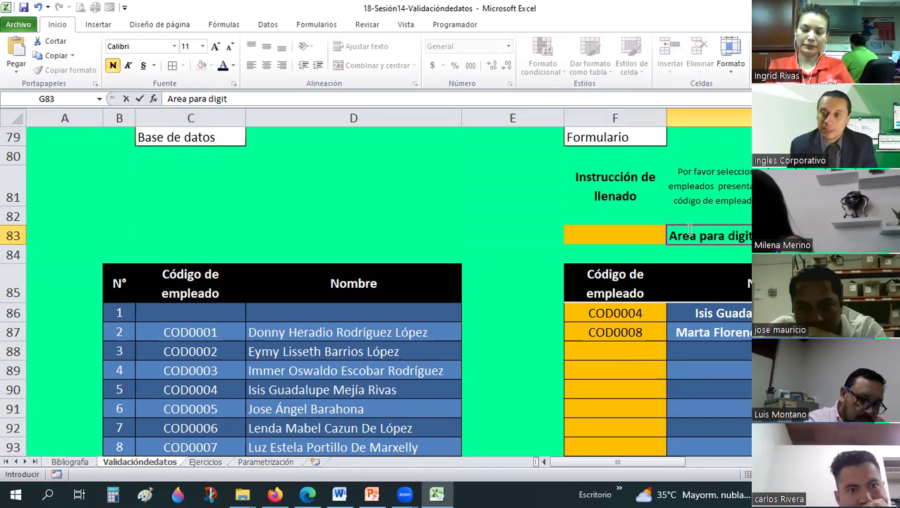
{"action": "key", "text": "Return"}
- Add a border to orange cell F83 and centre the 'Area para digitar' label
{"action": "left_click", "coordinate": [677, 228]}
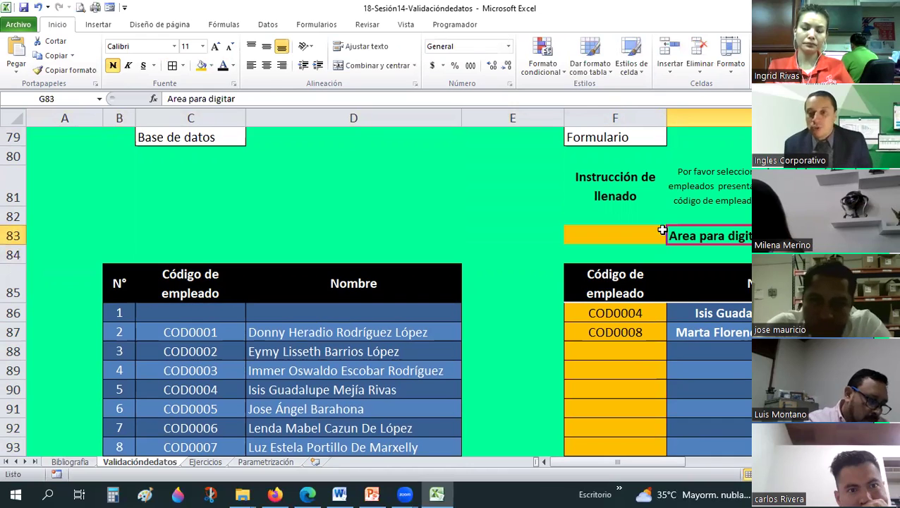
{"action": "key", "text": "Left"}
{"action": "left_click", "coordinate": [172, 66]}
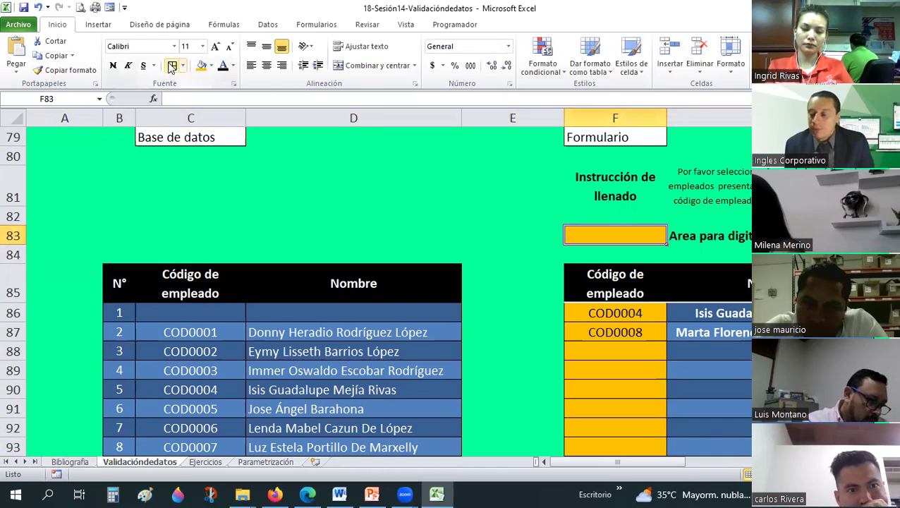
{"action": "left_click", "coordinate": [699, 234]}
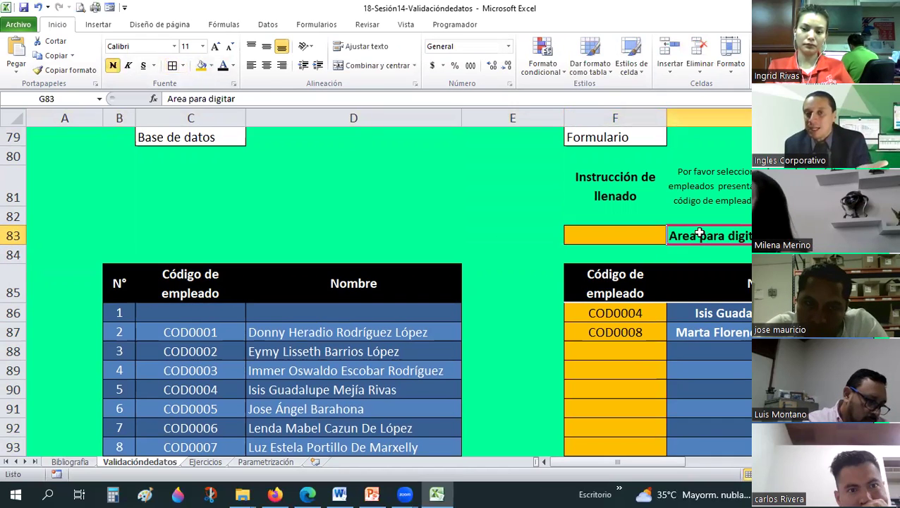
{"action": "left_click", "coordinate": [267, 65]}
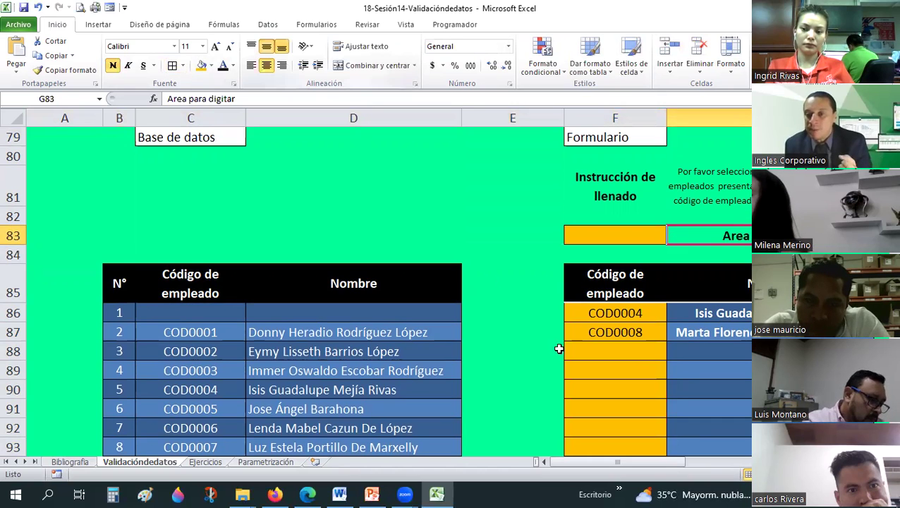
{"action": "left_click", "coordinate": [589, 312]}
- Select the employee name cells in column G from G86 down to G102
{"action": "left_click_drag", "start_coordinate": [608, 492], "coordinate": [607, 388]}
{"action": "scroll", "coordinate": [749, 311], "scroll_direction": "up", "scroll_amount": 2}
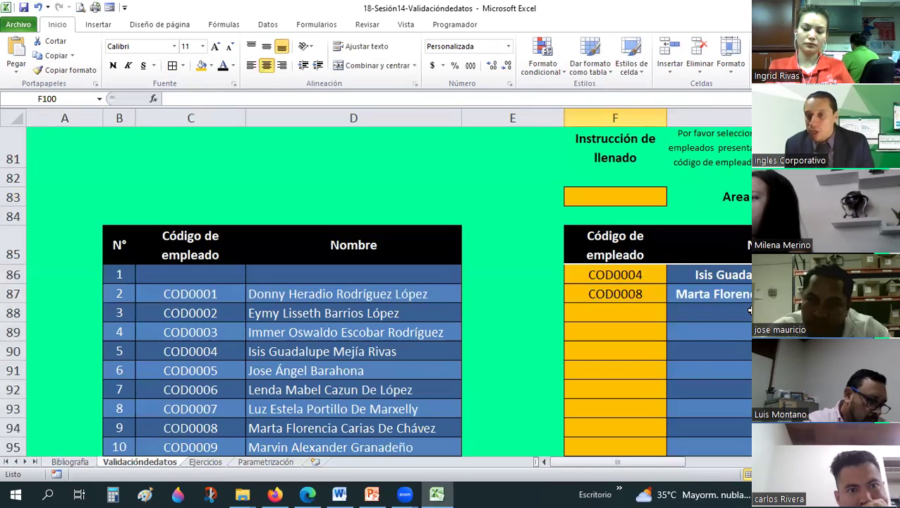
{"action": "left_click", "coordinate": [739, 279]}
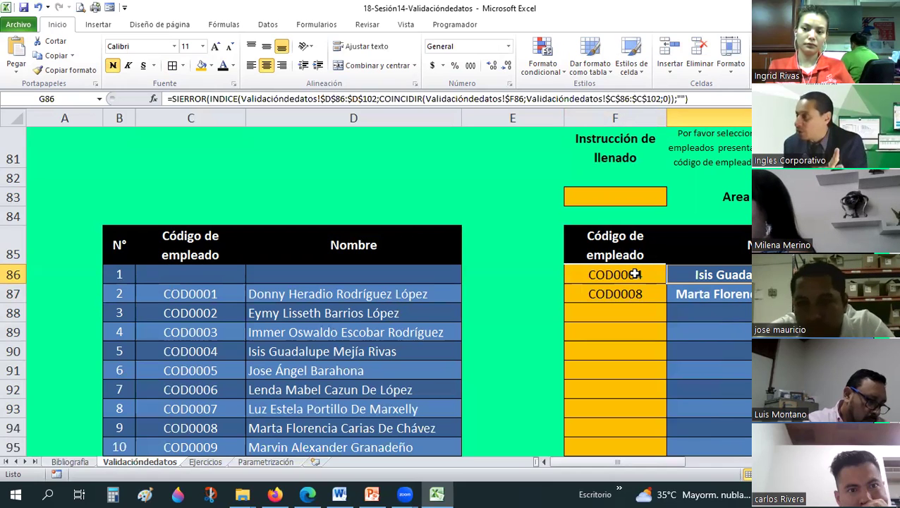
{"action": "scroll", "coordinate": [635, 274], "scroll_direction": "down", "scroll_amount": 1}
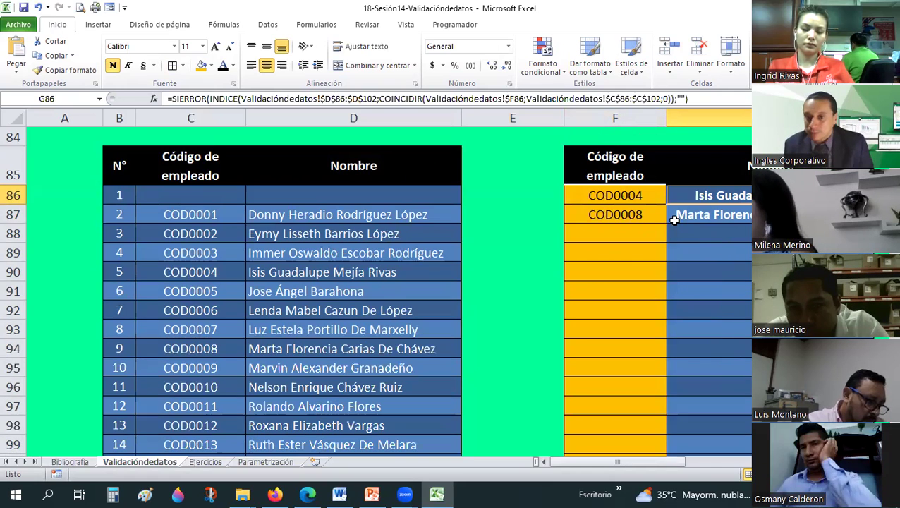
{"action": "mouse_move", "coordinate": [692, 190]}
{"action": "left_mouse_down"}
{"action": "mouse_move", "coordinate": [723, 468]}
{"action": "mouse_move", "coordinate": [718, 425]}
{"action": "left_mouse_up"}
- Restrict the name cells to a text length equal to 0
{"action": "left_click", "coordinate": [267, 24]}
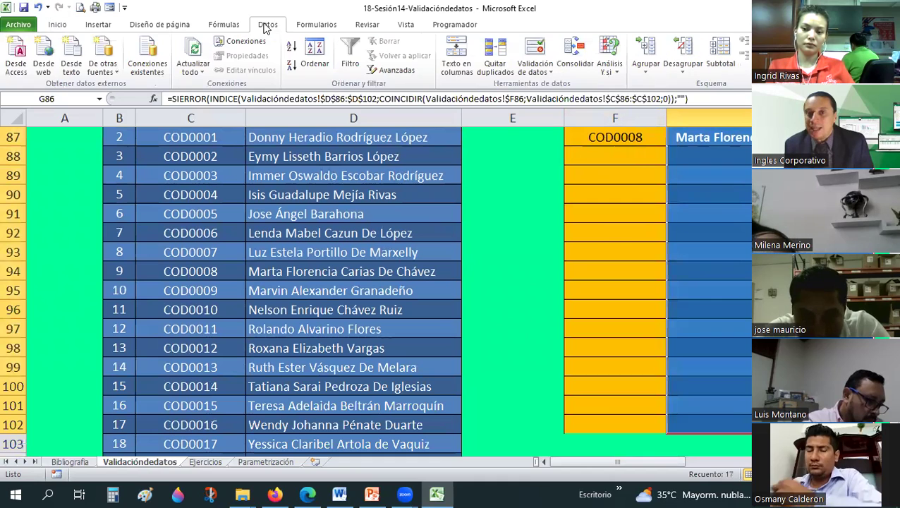
{"action": "left_click", "coordinate": [536, 70]}
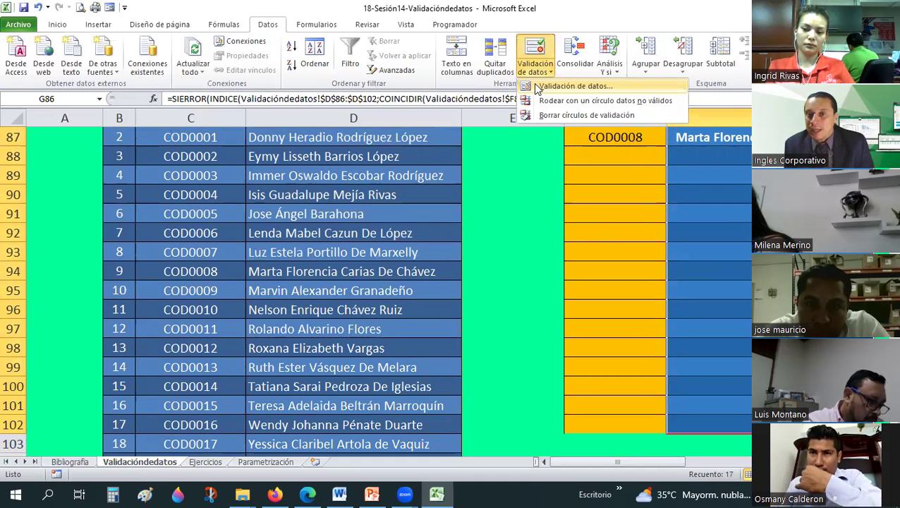
{"action": "key", "text": "Return"}
{"action": "left_click", "coordinate": [329, 90]}
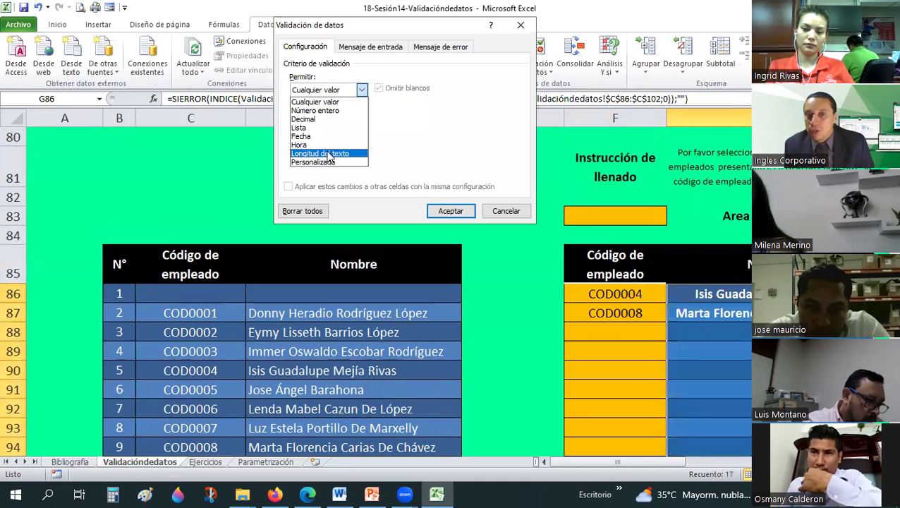
{"action": "left_click", "coordinate": [337, 155]}
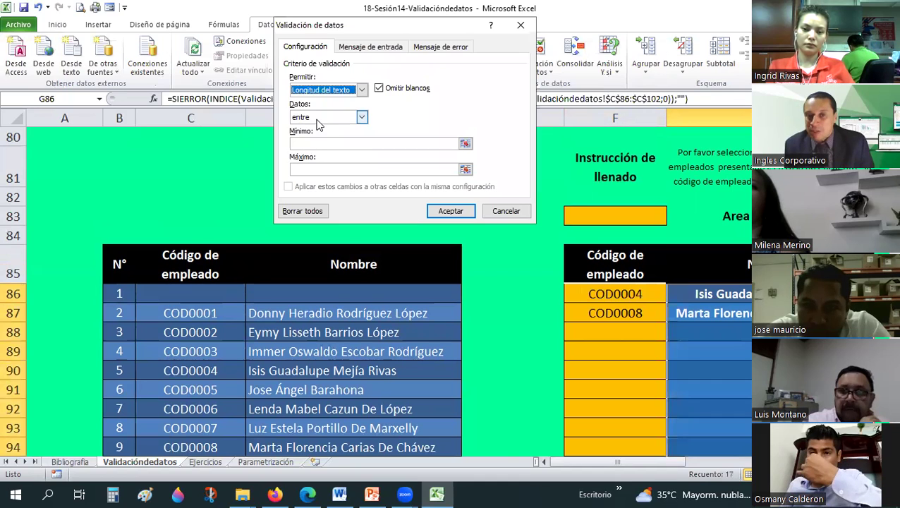
{"action": "left_click", "coordinate": [317, 119]}
{"action": "left_click", "coordinate": [316, 145]}
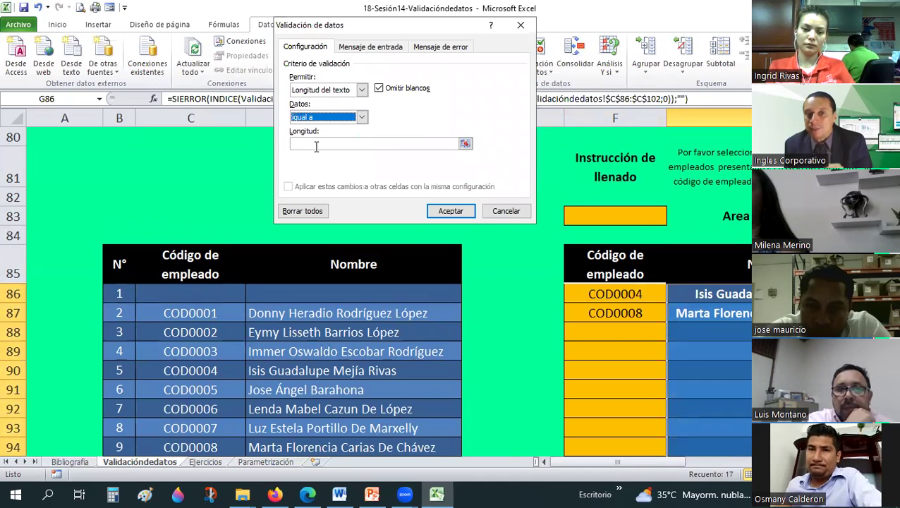
{"action": "left_click", "coordinate": [315, 146]}
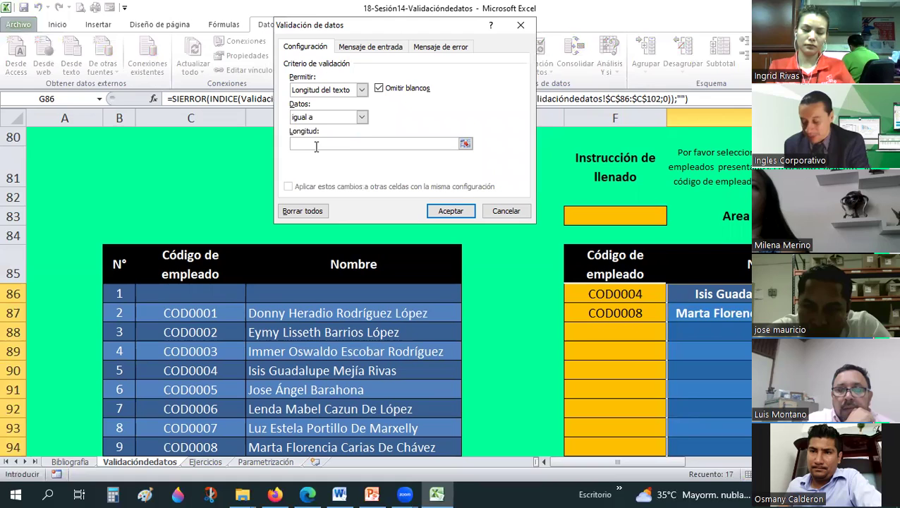
{"action": "type", "text": "0"}
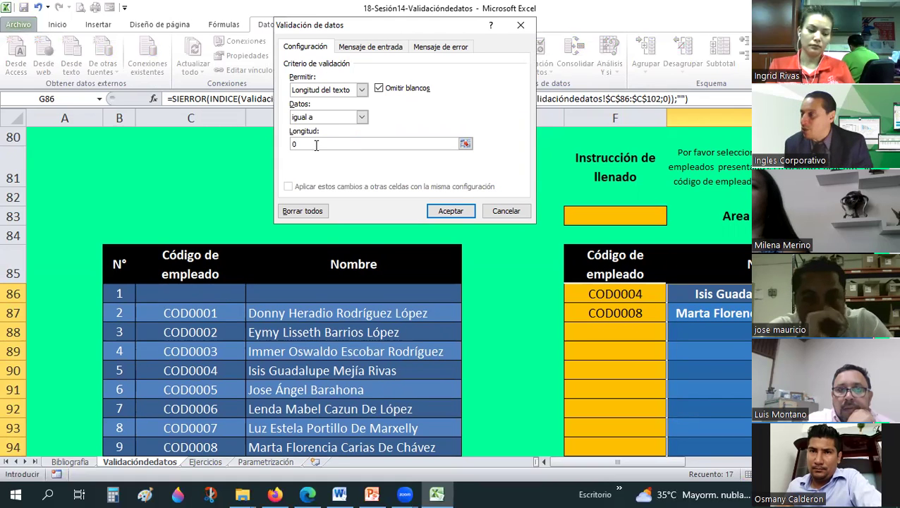
- Add a 'Zona bloqueada' stop alert with a message asking users not to type there
{"action": "left_click", "coordinate": [432, 47]}
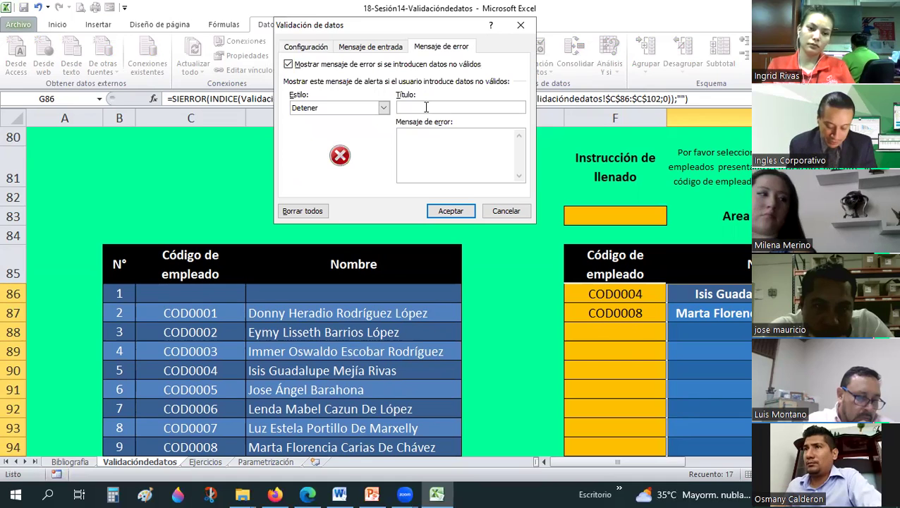
{"action": "type", "text": "Zona bloqueada"}
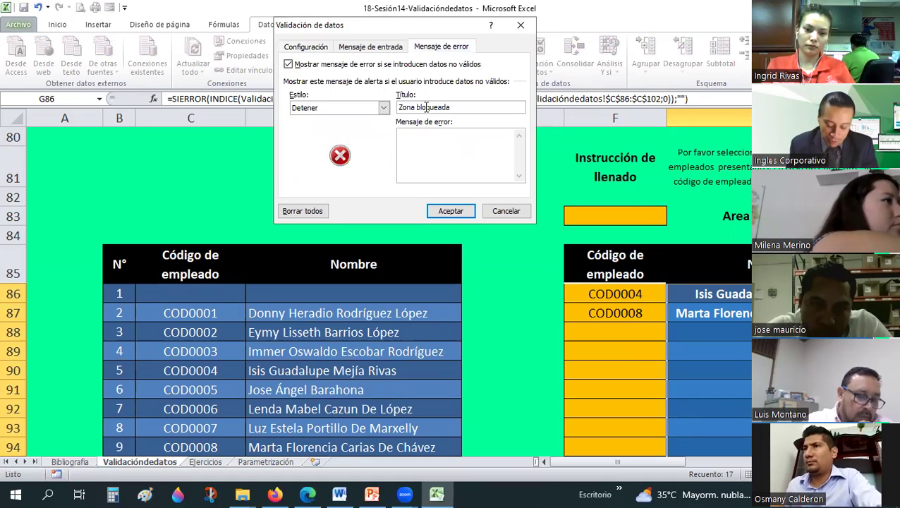
{"action": "key", "text": "Tab"}
{"action": "type", "text": "POr"}
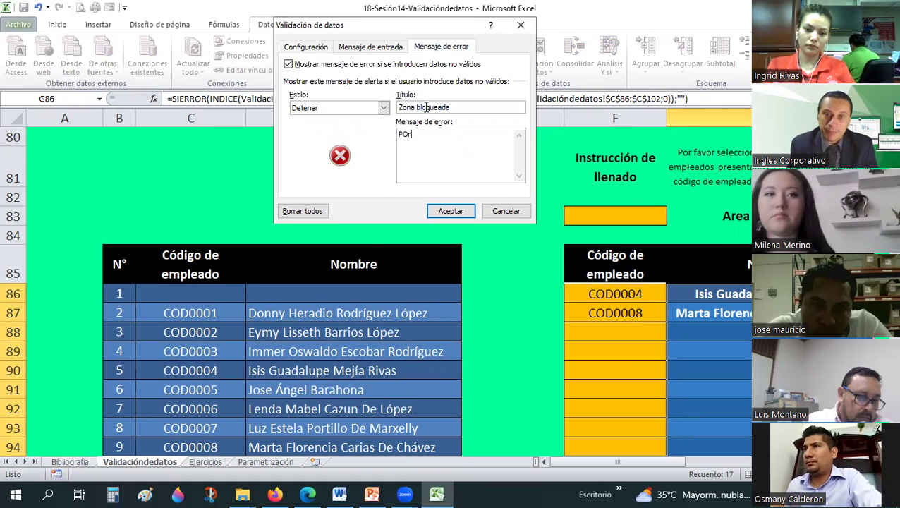
{"action": "type", "text": "vor evit"}
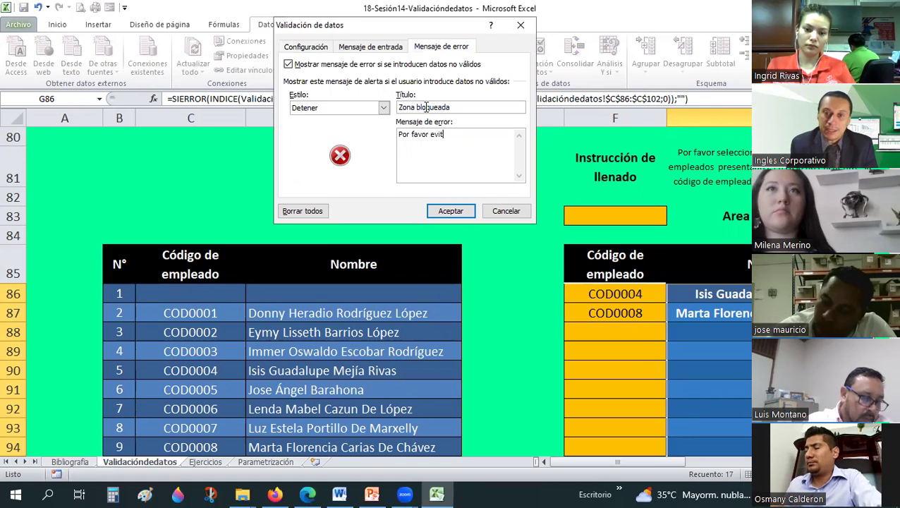
{"action": "type", "text": "ar digitar en está"}
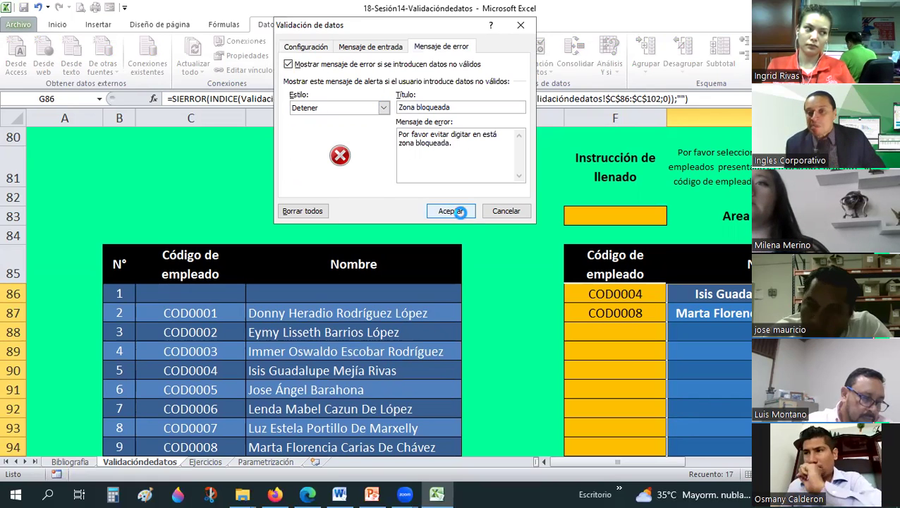
{"action": "key", "text": "Return"}
- Set F88 to COD0005 and F89 to COD0016 from the code dropdowns
{"action": "left_click", "coordinate": [626, 330]}
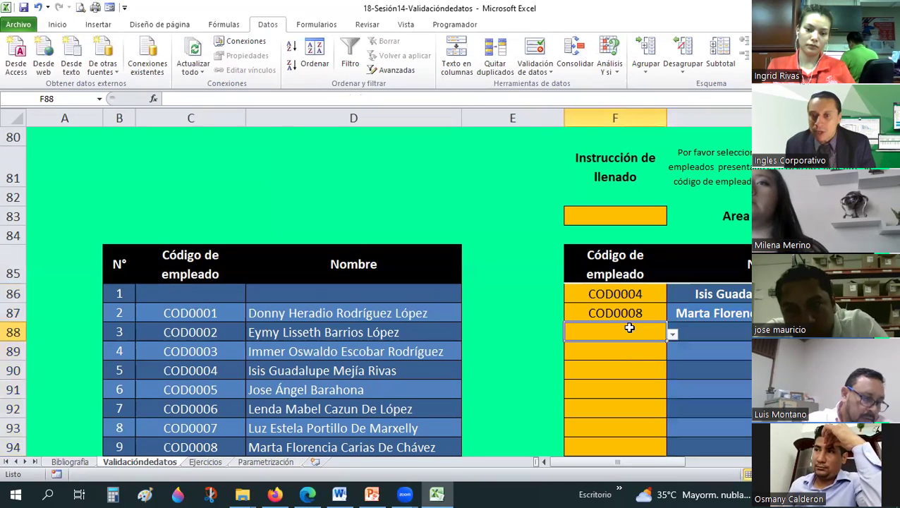
{"action": "left_click", "coordinate": [673, 333]}
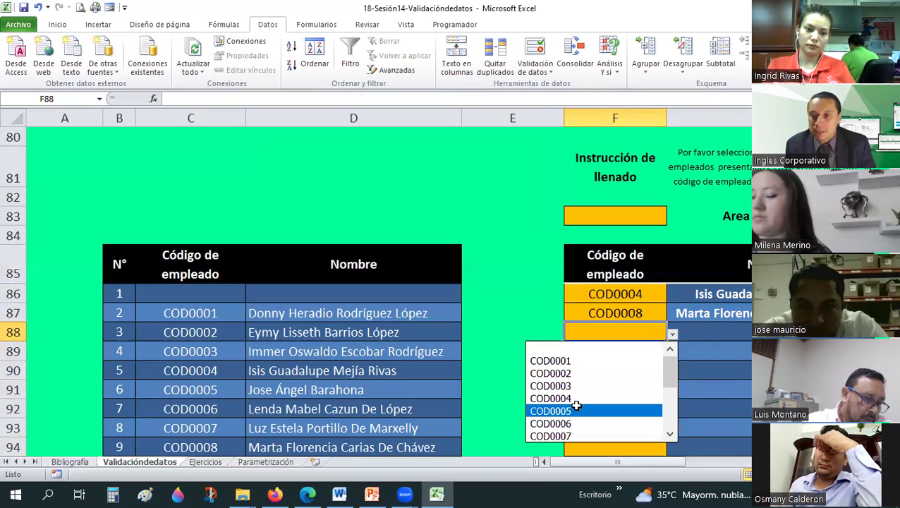
{"action": "key", "text": "Return"}
{"action": "key", "text": "alt+Down"}
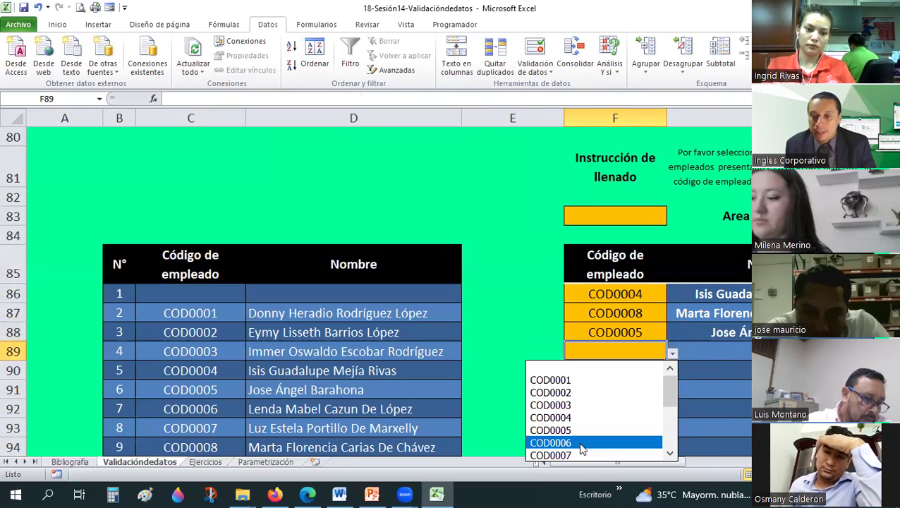
{"action": "key", "text": "Up"}
{"action": "key", "text": "Up"}
{"action": "key", "text": "Up"}
{"action": "scroll", "coordinate": [579, 452], "scroll_direction": "down", "scroll_amount": 3}
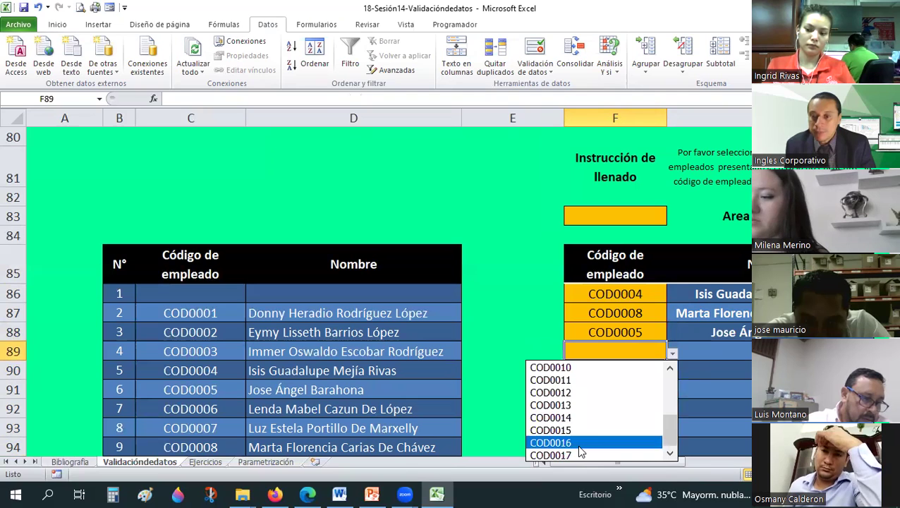
{"action": "left_click", "coordinate": [578, 442]}
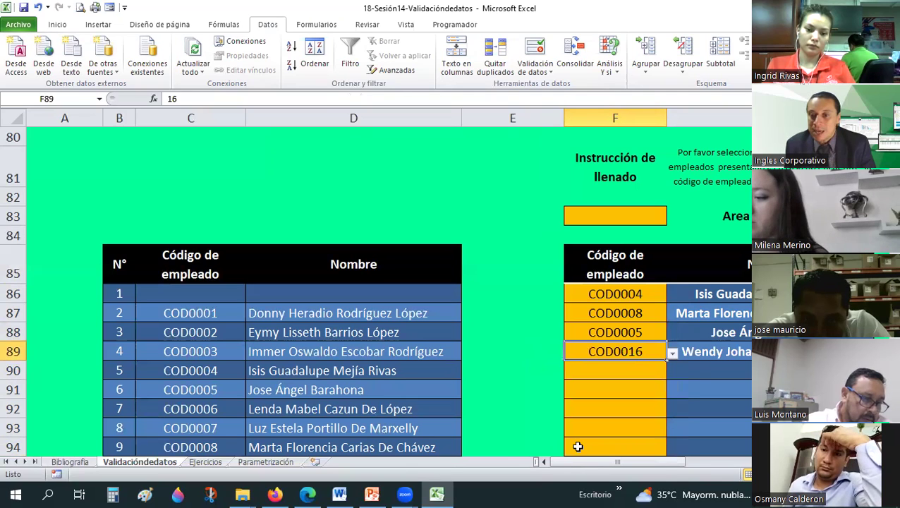
- Type text into name cell G89 and cancel at the Zona bloqueada alert
{"action": "left_click", "coordinate": [746, 345]}
{"action": "type", "text": "as"}
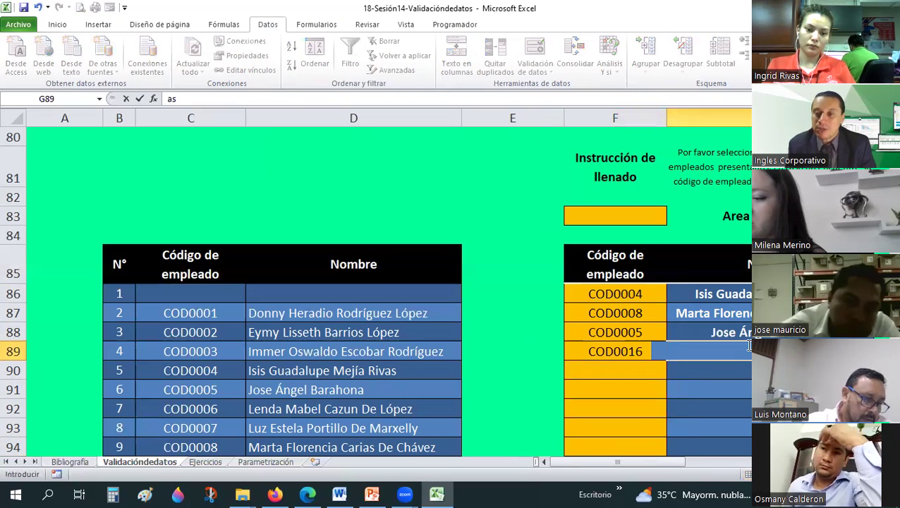
{"action": "type", "text": "dsa"}
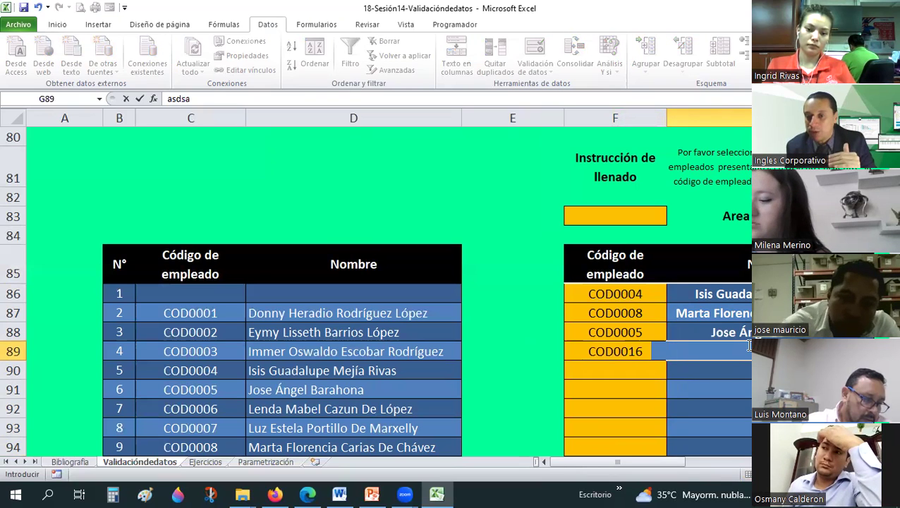
{"action": "key", "text": "Return"}
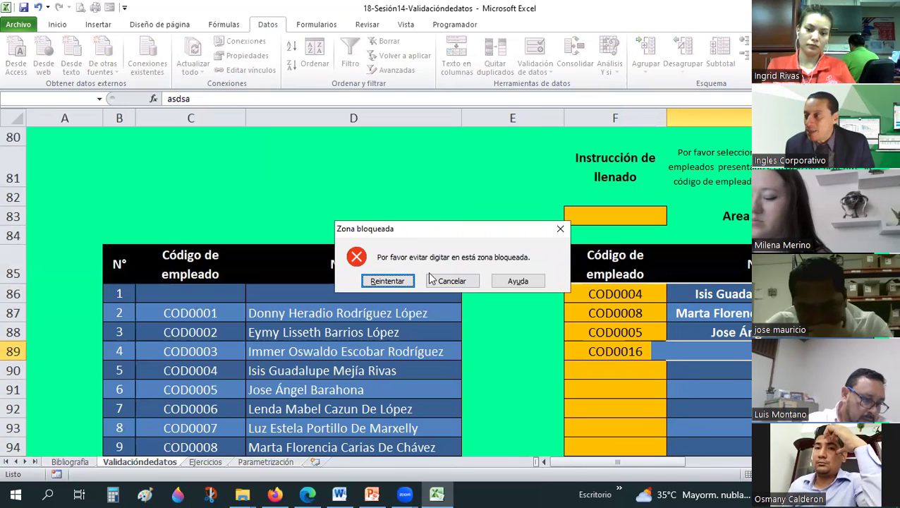
{"action": "left_click", "coordinate": [452, 282]}
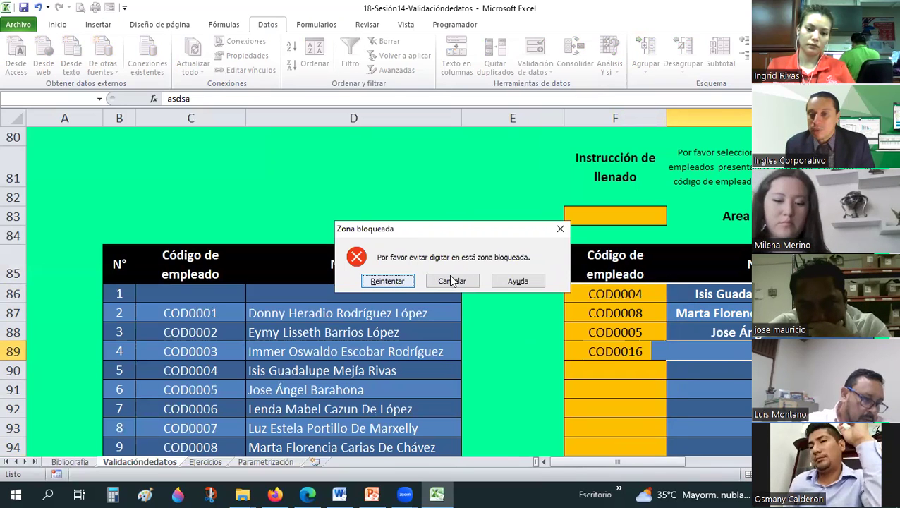
{"action": "left_click", "coordinate": [731, 362]}
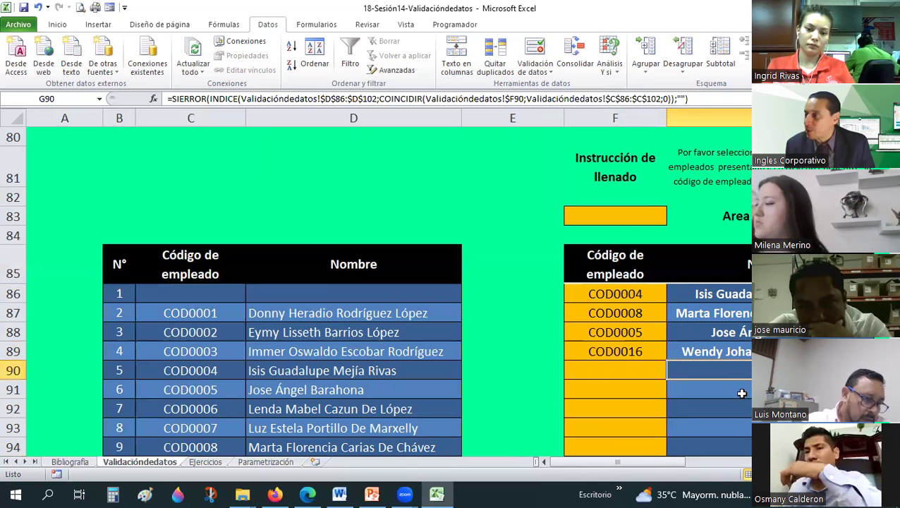
{"action": "scroll", "coordinate": [733, 349], "scroll_direction": "down", "scroll_amount": 1}
{"action": "left_click", "coordinate": [736, 340]}
{"action": "key", "text": "Down"}
{"action": "key", "text": "Down"}
{"action": "key", "text": "Down"}
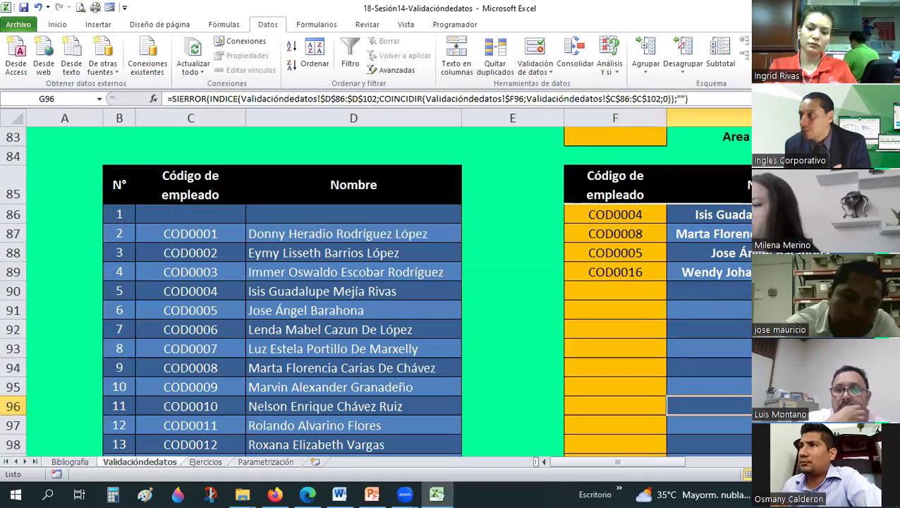
{"action": "left_click", "coordinate": [307, 494]}
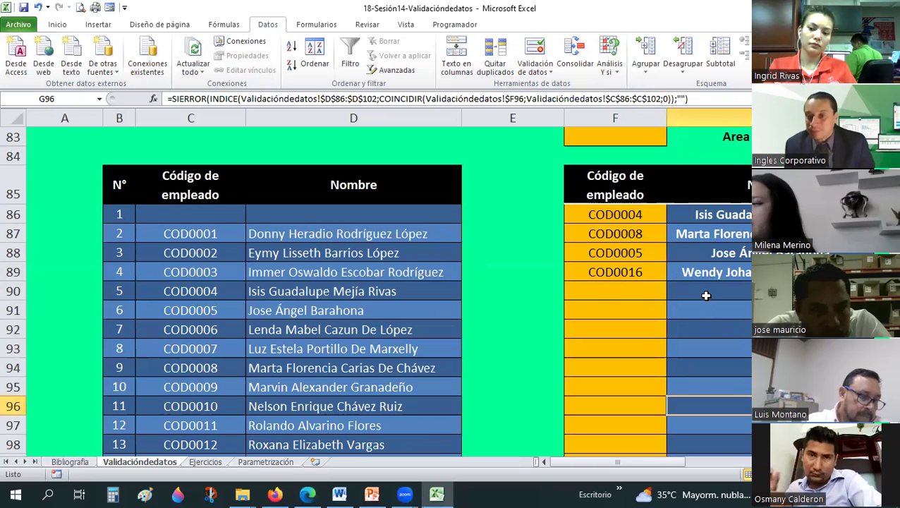
{"action": "scroll", "coordinate": [706, 295], "scroll_direction": "down", "scroll_amount": 4}
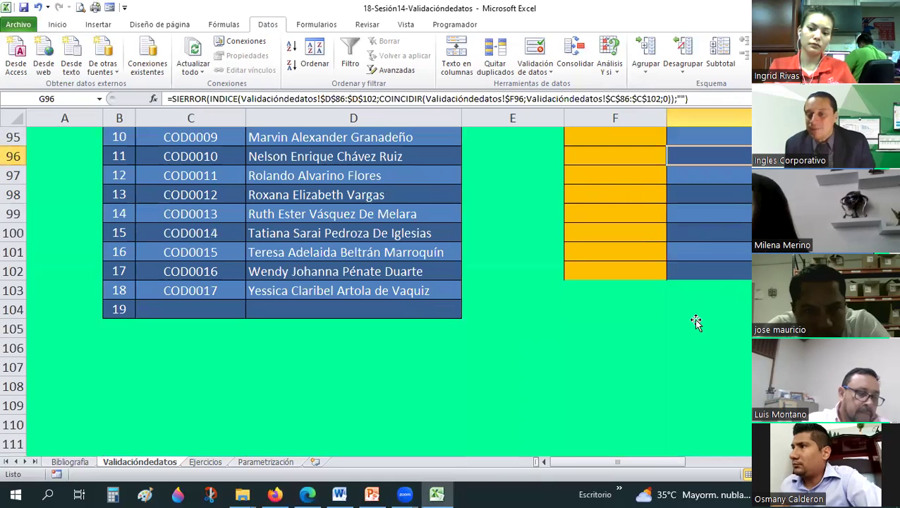
- Enter a seven-letter sample first name in cell F105
{"action": "left_click", "coordinate": [695, 324]}
{"action": "left_click", "coordinate": [625, 342]}
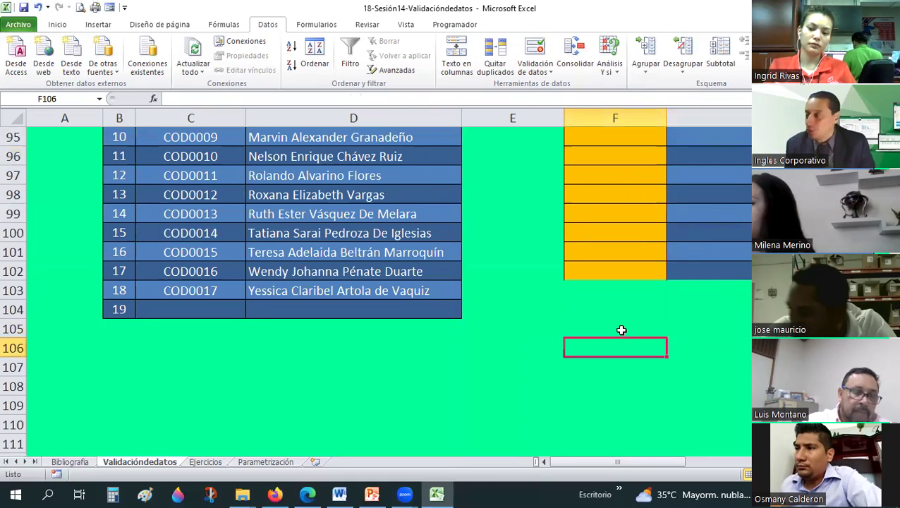
{"action": "left_click", "coordinate": [620, 326]}
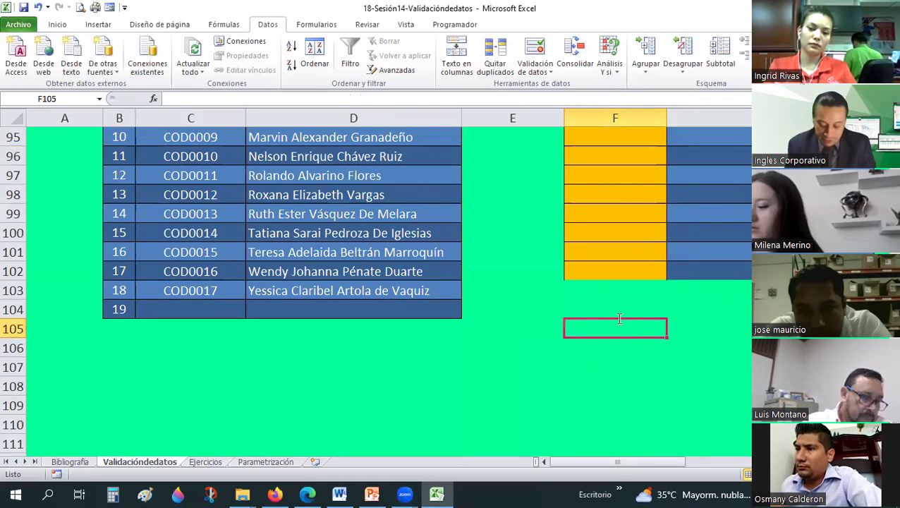
{"action": "type", "text": "Marilyn"}
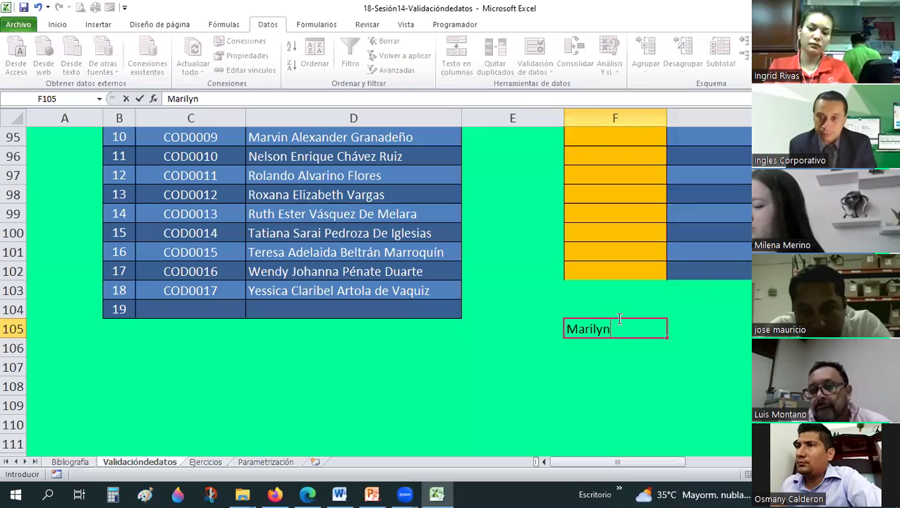
{"action": "key", "text": "Return"}
{"action": "key", "text": "Return"}
- Put =LARGO(F105) in F107, returning 7, and centre the result
{"action": "type", "text": "="}
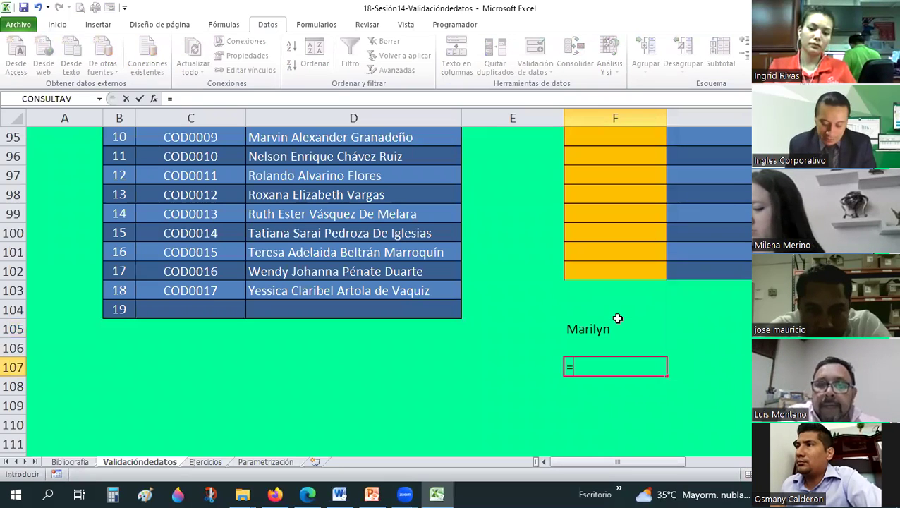
{"action": "type", "text": "largo("}
{"action": "key", "text": "Up"}
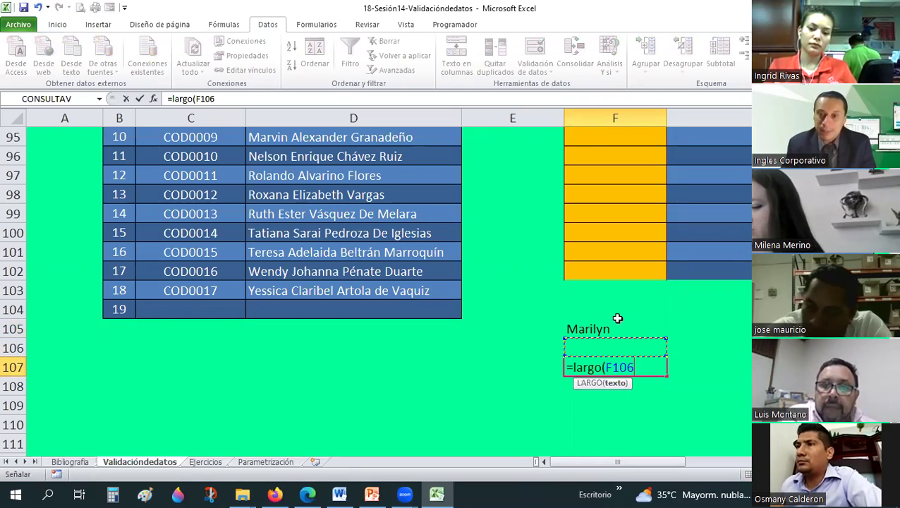
{"action": "key", "text": "Up"}
{"action": "type", "text": ")"}
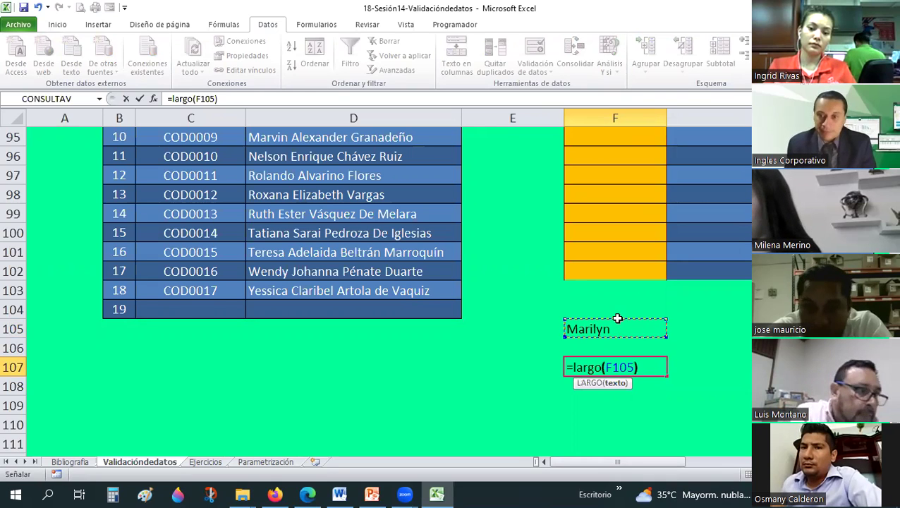
{"action": "key", "text": "Return"}
{"action": "left_click", "coordinate": [619, 368]}
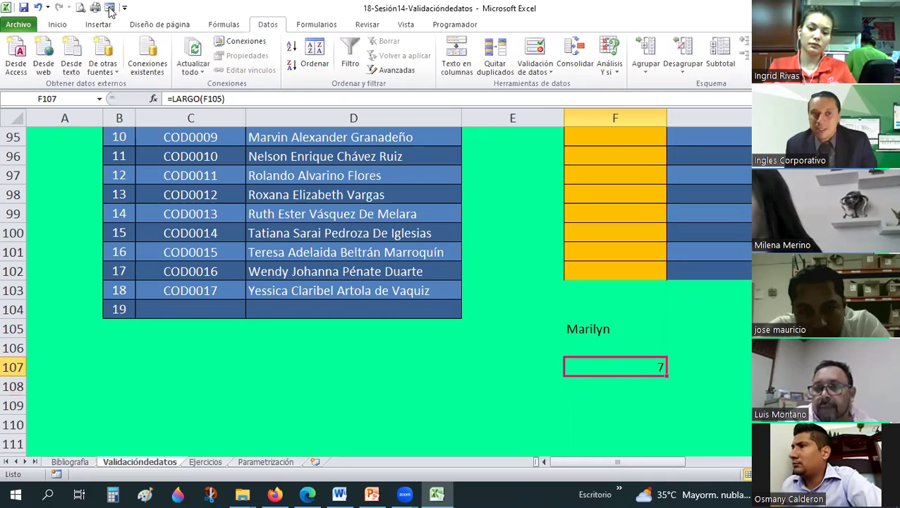
{"action": "left_click", "coordinate": [55, 28]}
{"action": "left_click", "coordinate": [267, 64]}
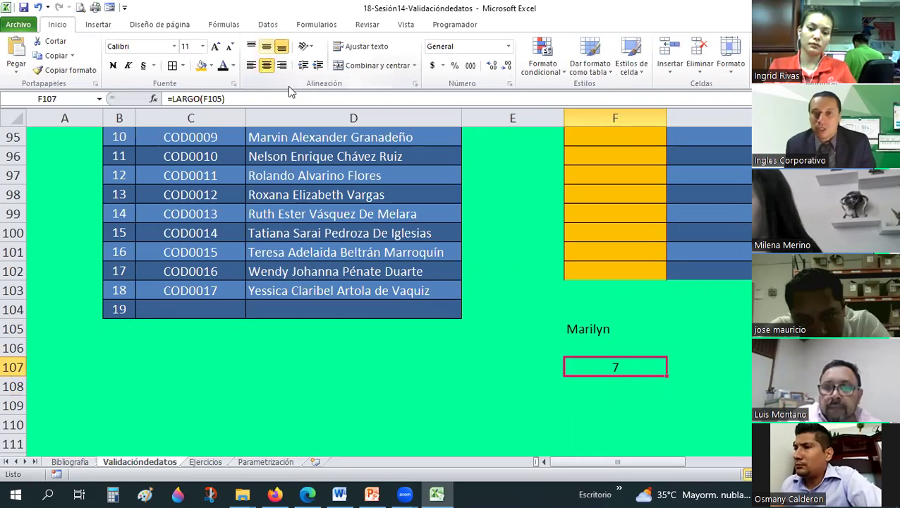
- Label cell E109 'Largo' and return to F109 beside it
{"action": "left_click", "coordinate": [603, 398]}
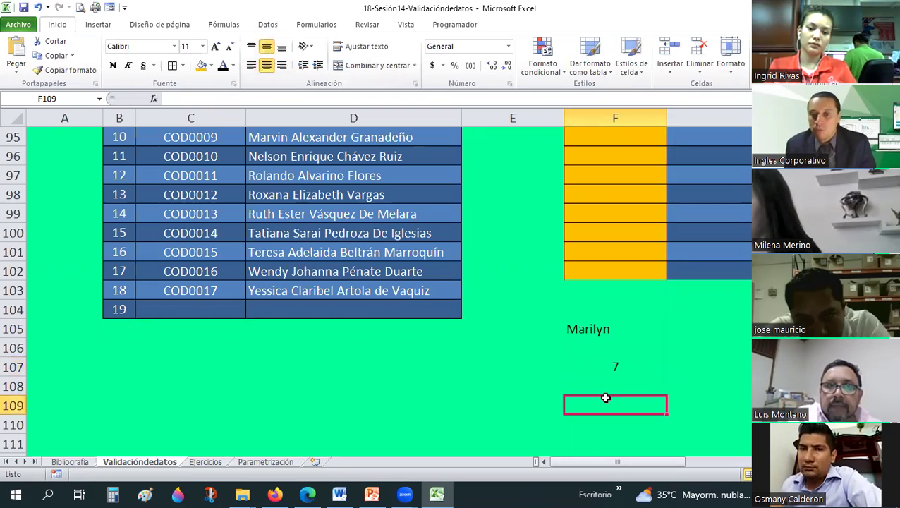
{"action": "left_click", "coordinate": [537, 409]}
{"action": "type", "text": "Largo"}
{"action": "key", "text": "Return"}
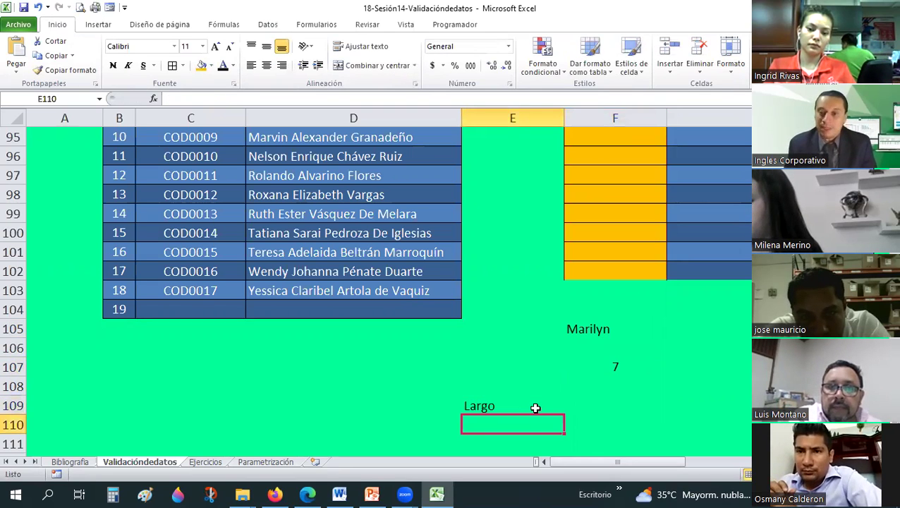
{"action": "key", "text": "Up"}
{"action": "key", "text": "Right"}
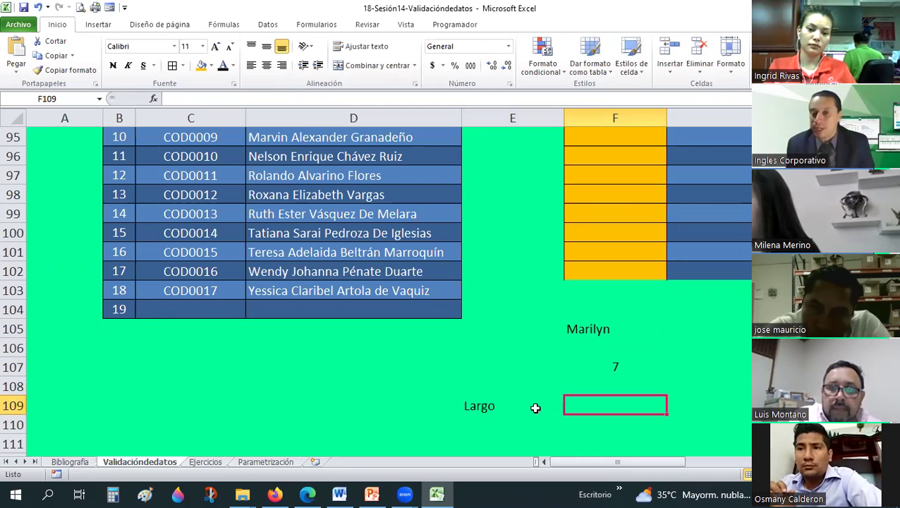
- Give F109 a Data Validation rule: Longitud del texto igual a 7
{"action": "left_click", "coordinate": [267, 25]}
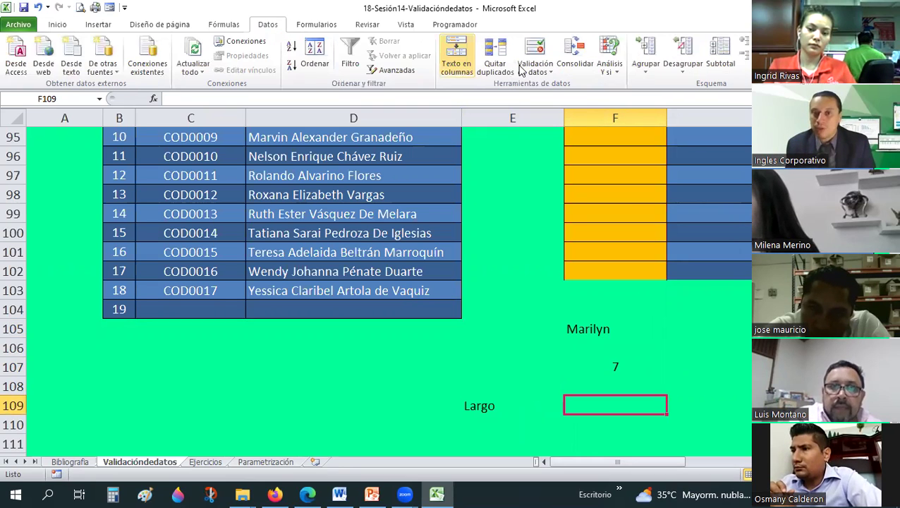
{"action": "left_click", "coordinate": [544, 70]}
{"action": "left_click", "coordinate": [565, 85]}
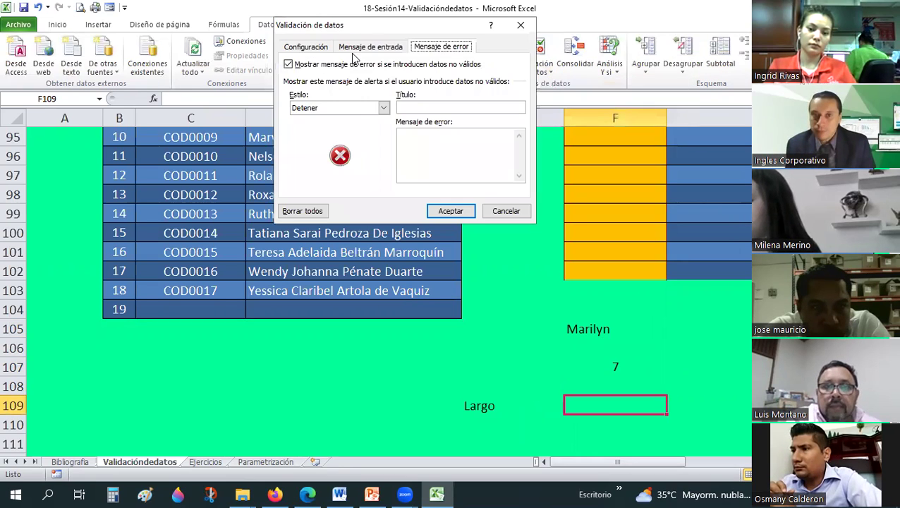
{"action": "left_click", "coordinate": [298, 48]}
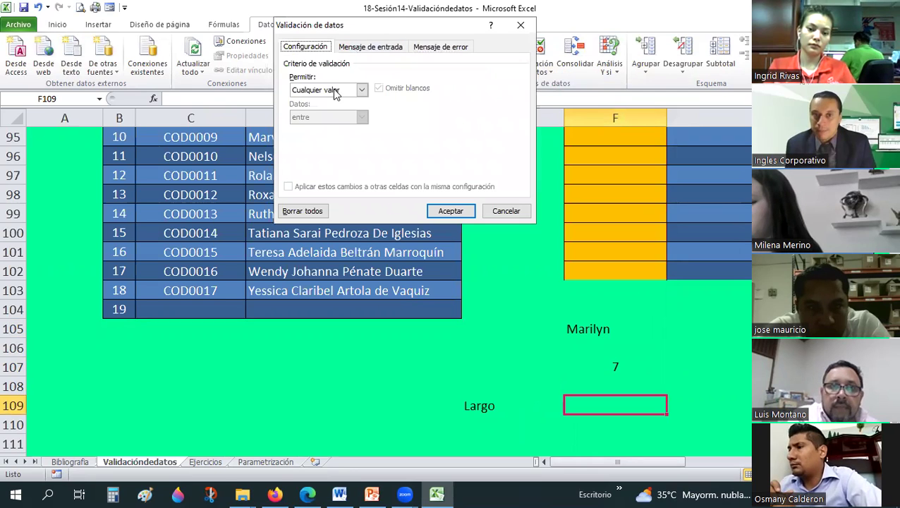
{"action": "left_click", "coordinate": [331, 89]}
{"action": "left_click", "coordinate": [321, 153]}
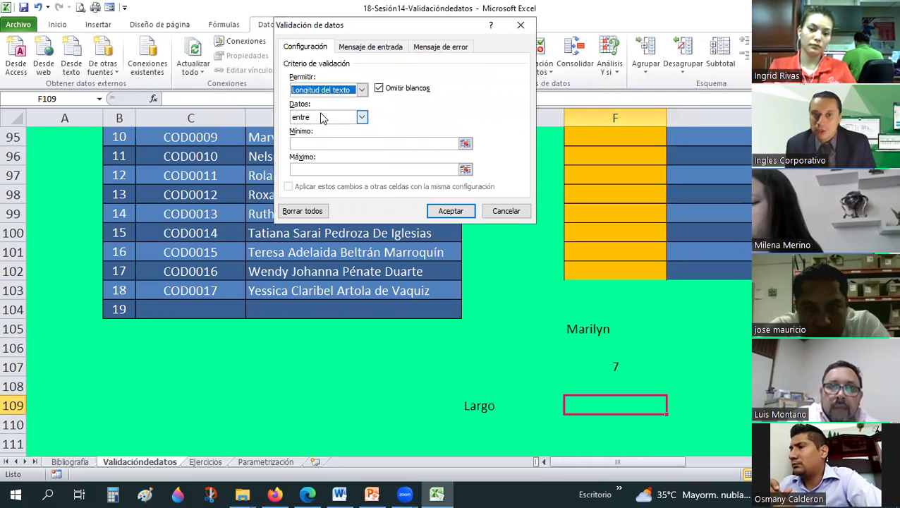
{"action": "left_click", "coordinate": [325, 117]}
{"action": "left_click", "coordinate": [317, 146]}
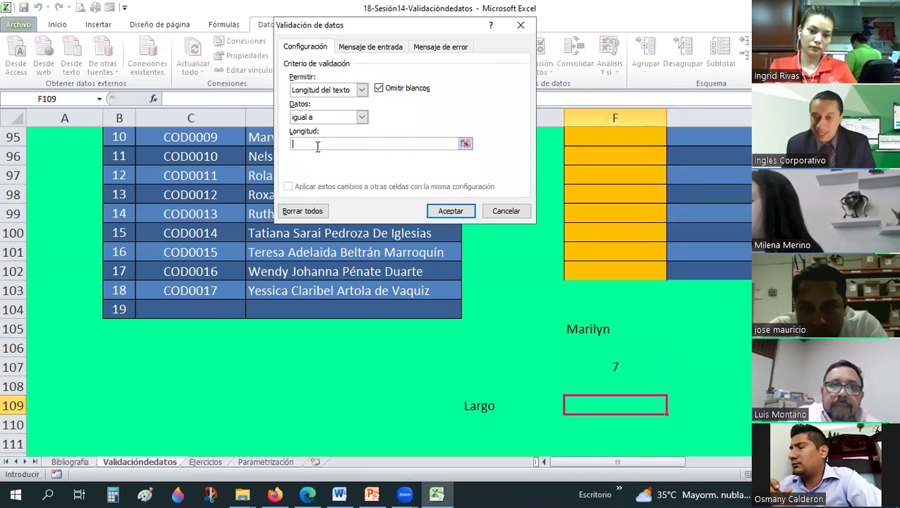
{"action": "type", "text": "7"}
{"action": "key", "text": "Return"}
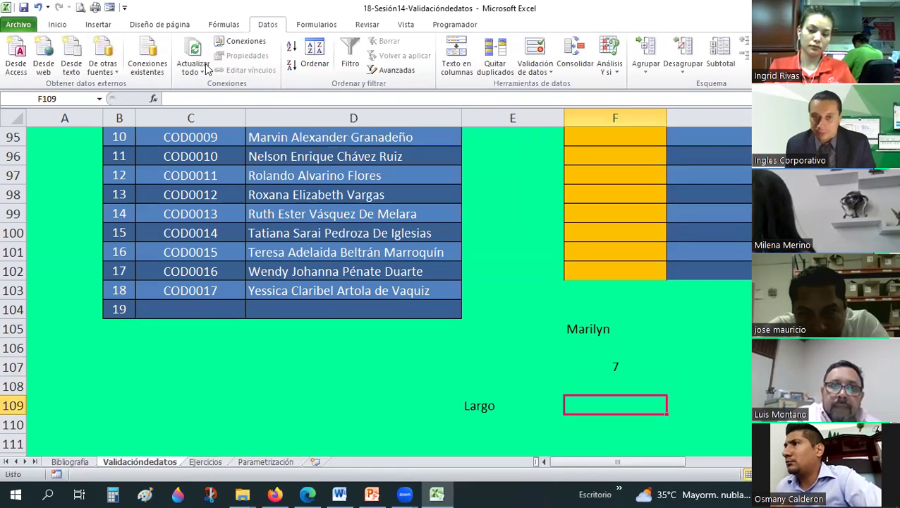
- Fill F109 orange and confirm the four-letter entry 'Mari' is rejected
{"action": "left_click", "coordinate": [57, 24]}
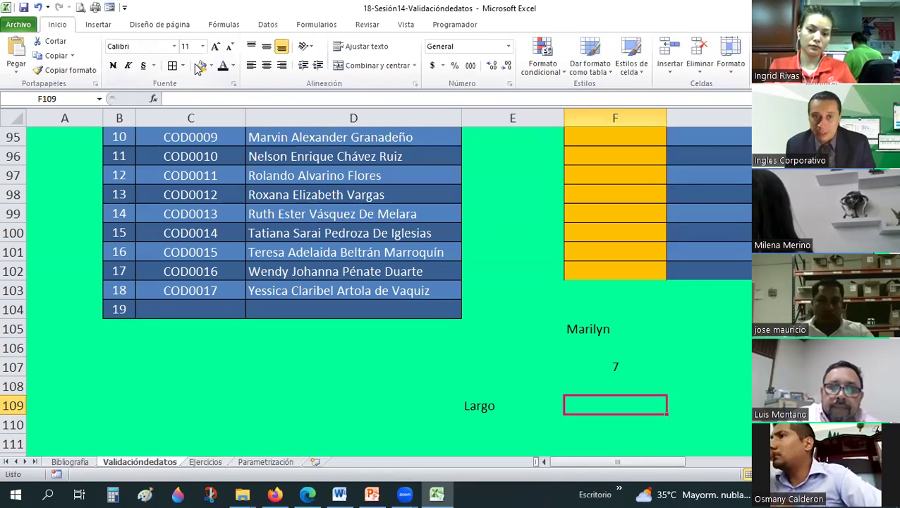
{"action": "left_click", "coordinate": [201, 65]}
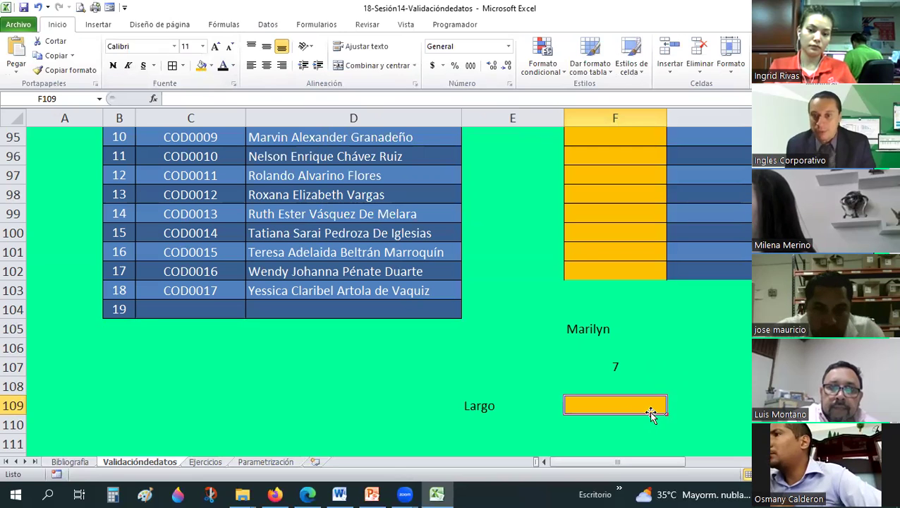
{"action": "type", "text": "M"}
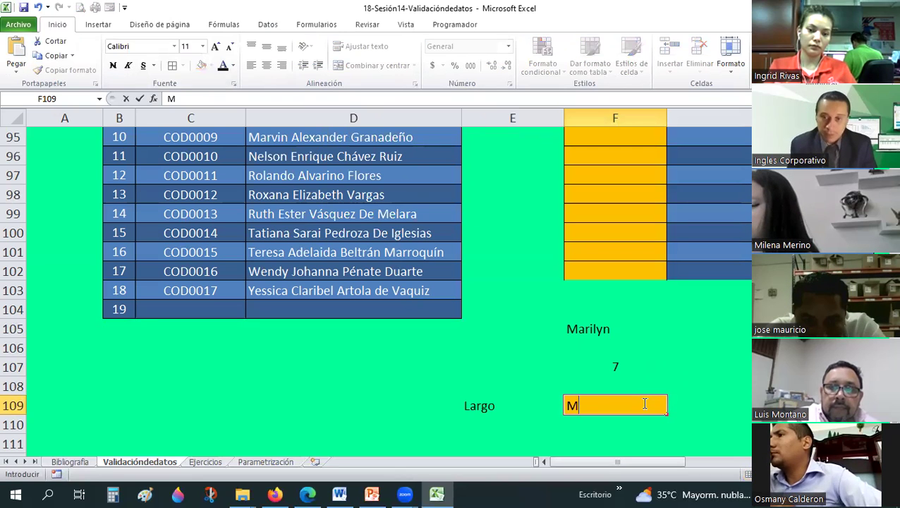
{"action": "type", "text": "ari"}
{"action": "key", "text": "Return"}
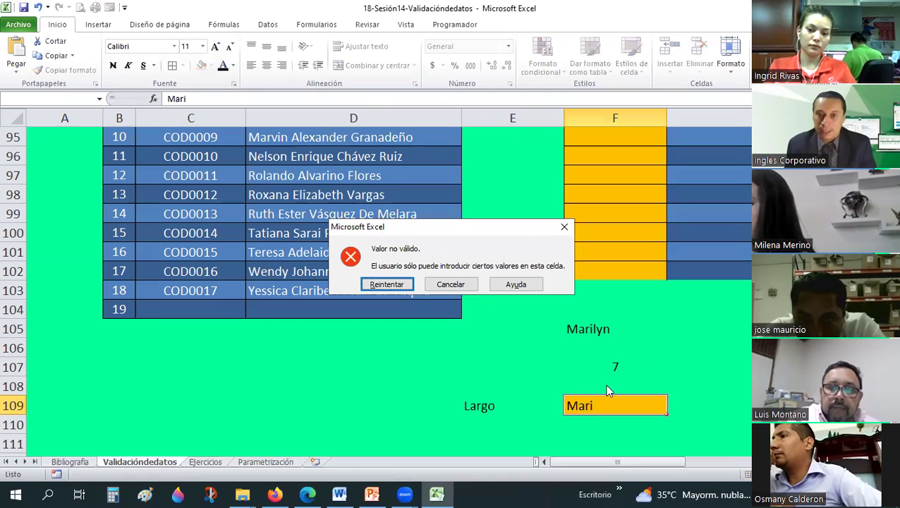
{"action": "key", "text": "Escape"}
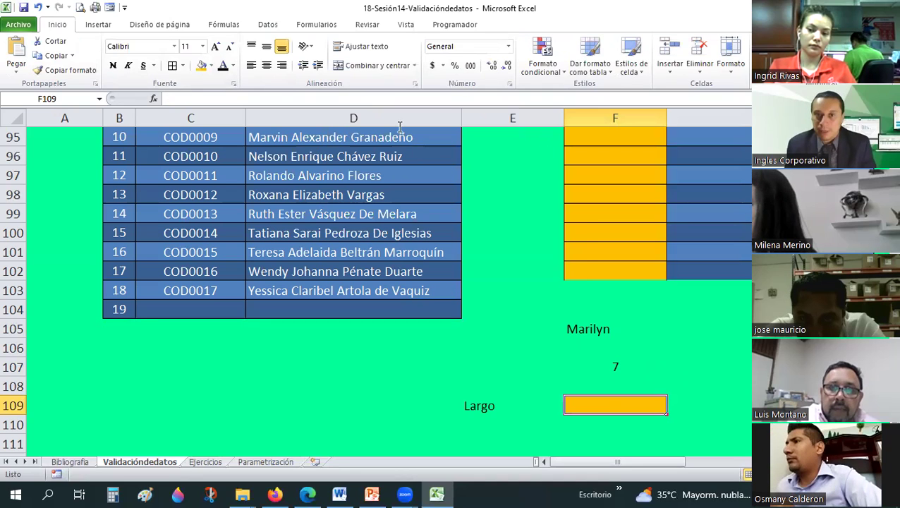
- Change F109's text-length validation operator from 'igual a' to 'menor que' 7
{"action": "left_click", "coordinate": [271, 25]}
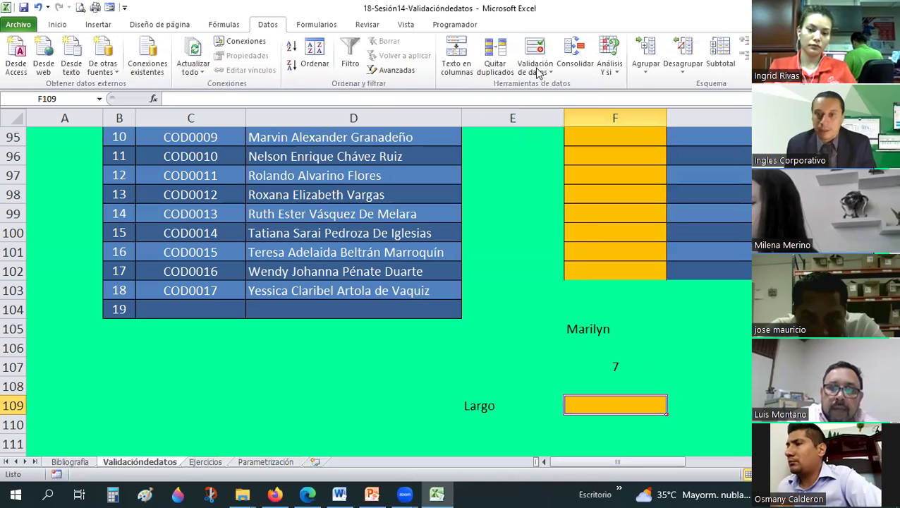
{"action": "left_click", "coordinate": [544, 71]}
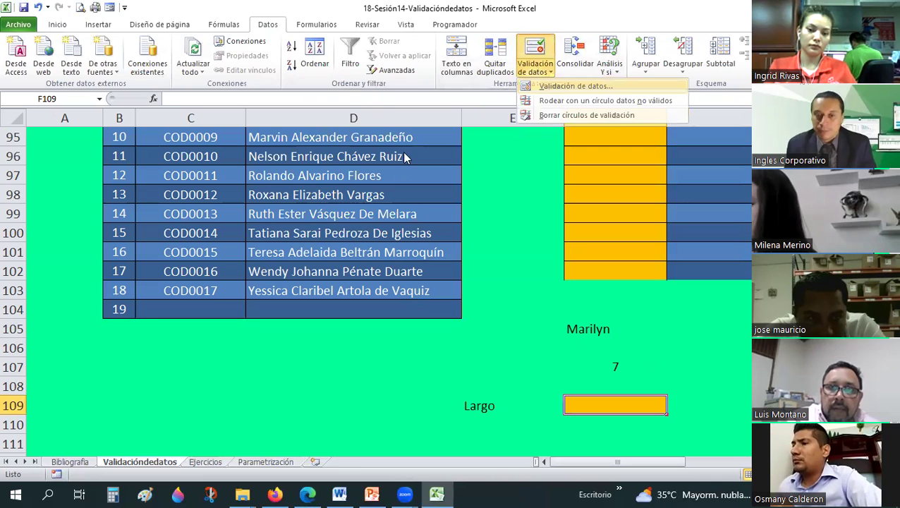
{"action": "key", "text": "Return"}
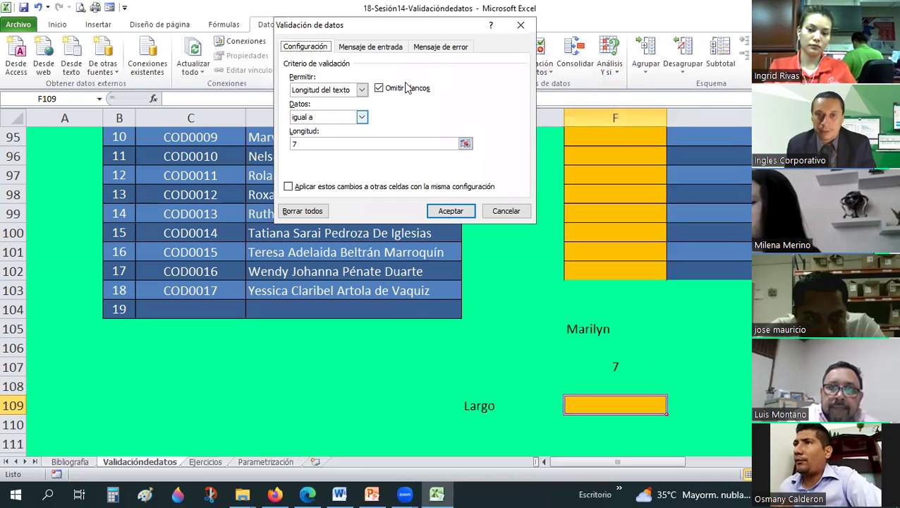
{"action": "left_click", "coordinate": [437, 49]}
{"action": "left_click", "coordinate": [394, 49]}
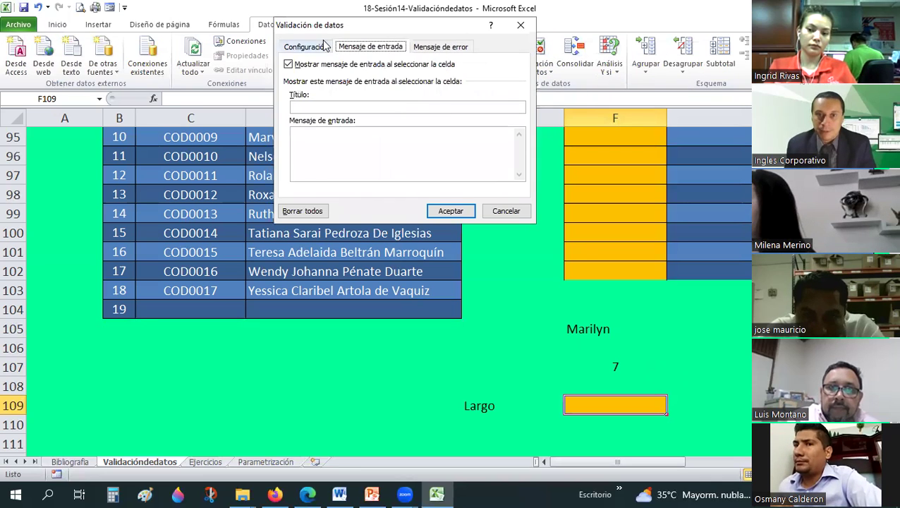
{"action": "left_click", "coordinate": [323, 46]}
{"action": "left_click", "coordinate": [361, 117]}
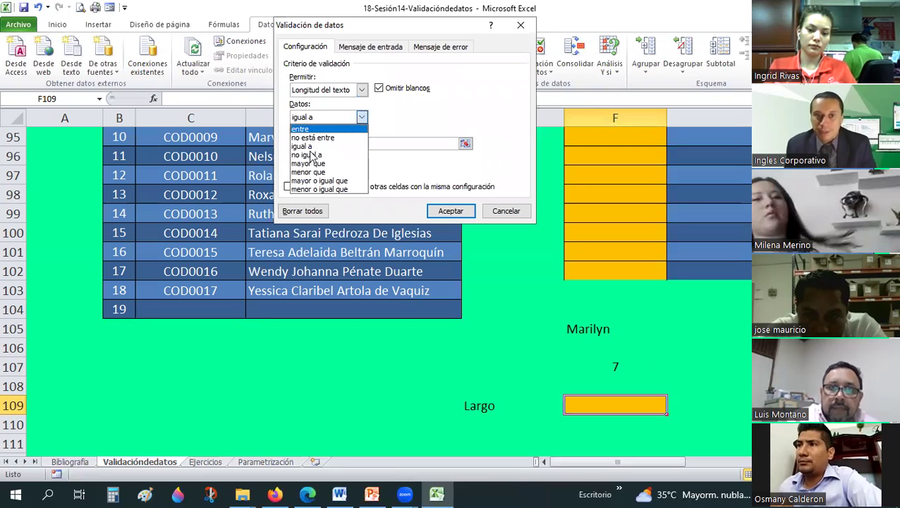
{"action": "left_click", "coordinate": [396, 144]}
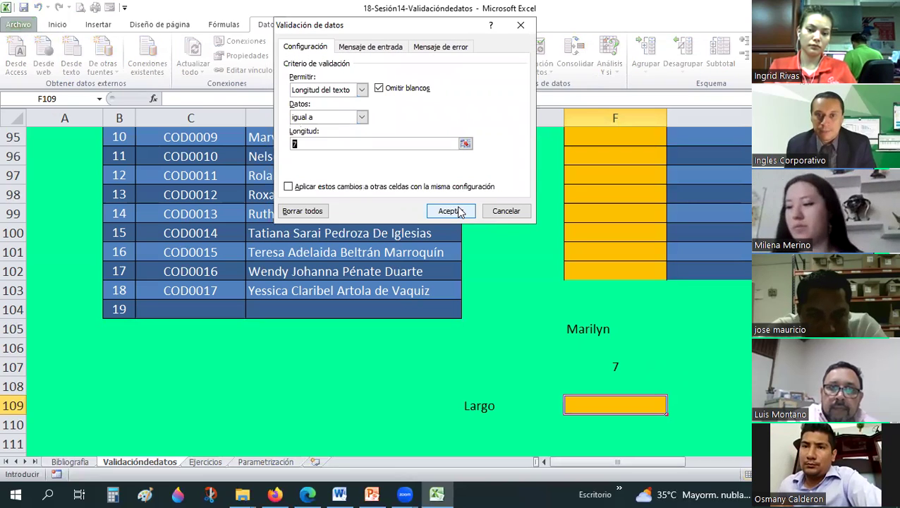
{"action": "left_click", "coordinate": [310, 142]}
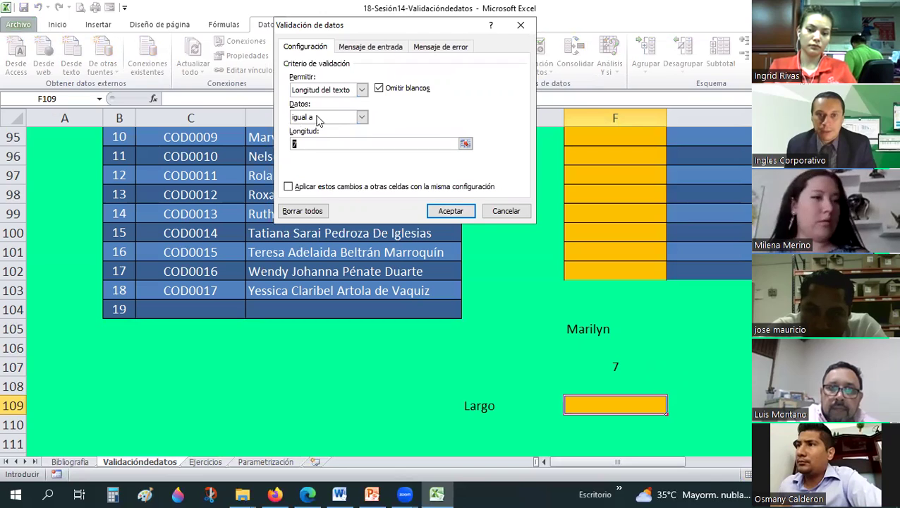
{"action": "left_click", "coordinate": [310, 117]}
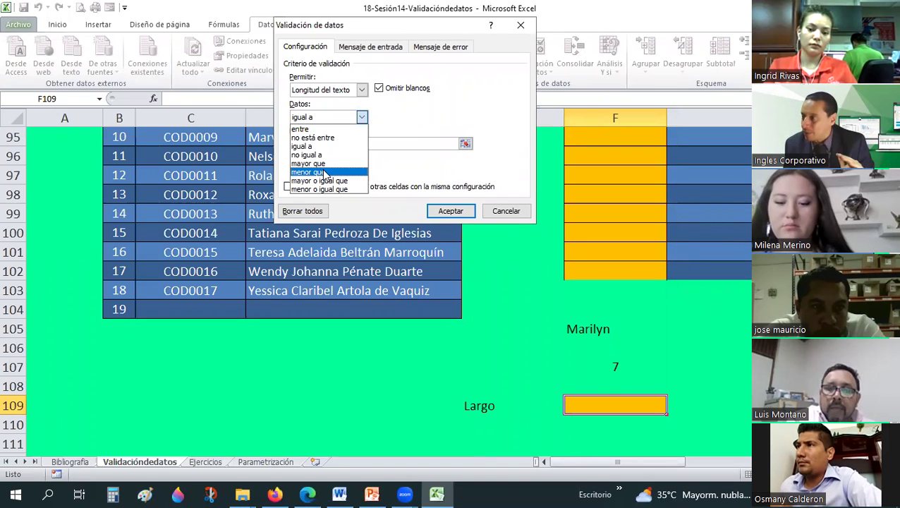
{"action": "left_click", "coordinate": [325, 172]}
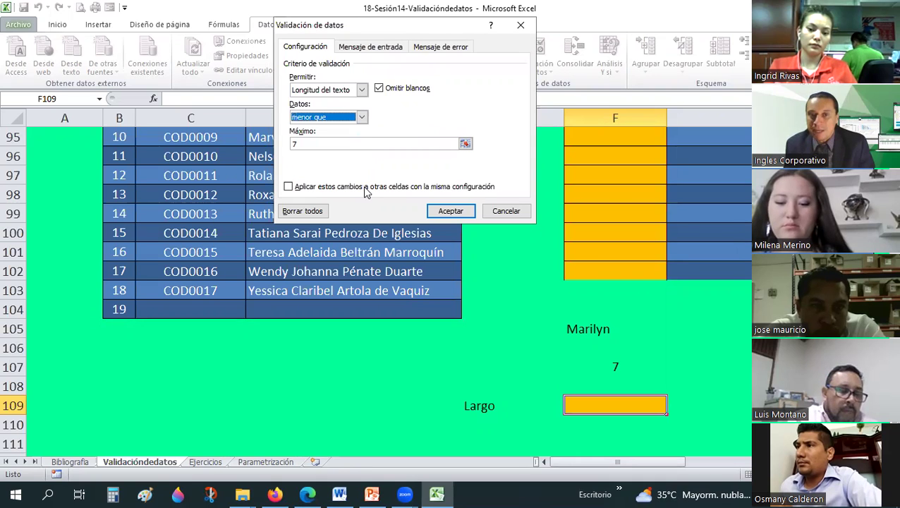
{"action": "left_click", "coordinate": [445, 210]}
- Apply the less-than-7 rule and enter 'Ma', then 'Mari', in F109; both are accepted
{"action": "key", "text": "Return"}
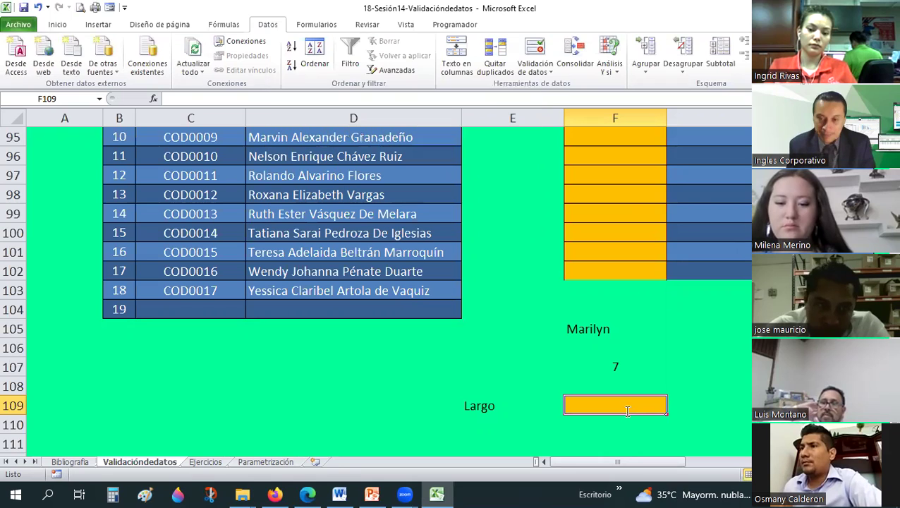
{"action": "type", "text": "Ma"}
{"action": "key", "text": "Return"}
{"action": "left_click", "coordinate": [626, 411]}
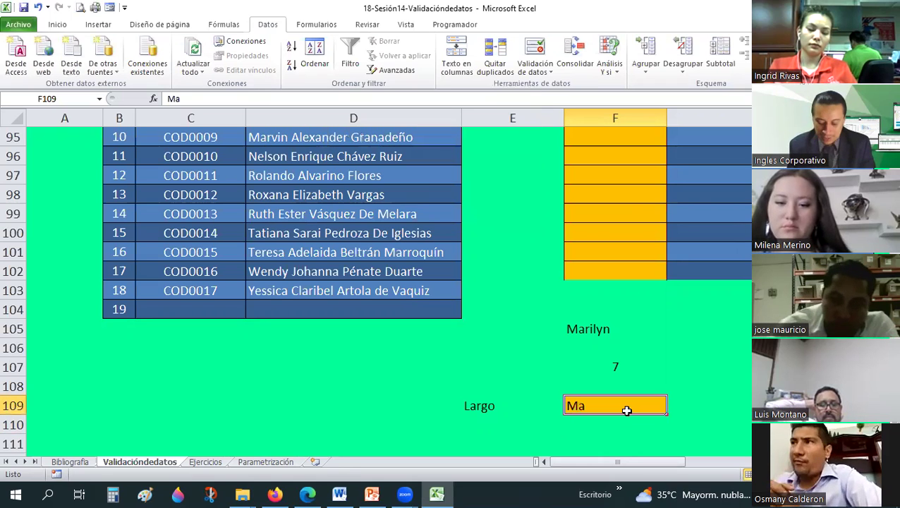
{"action": "type", "text": "Mari"}
{"action": "key", "text": "Return"}
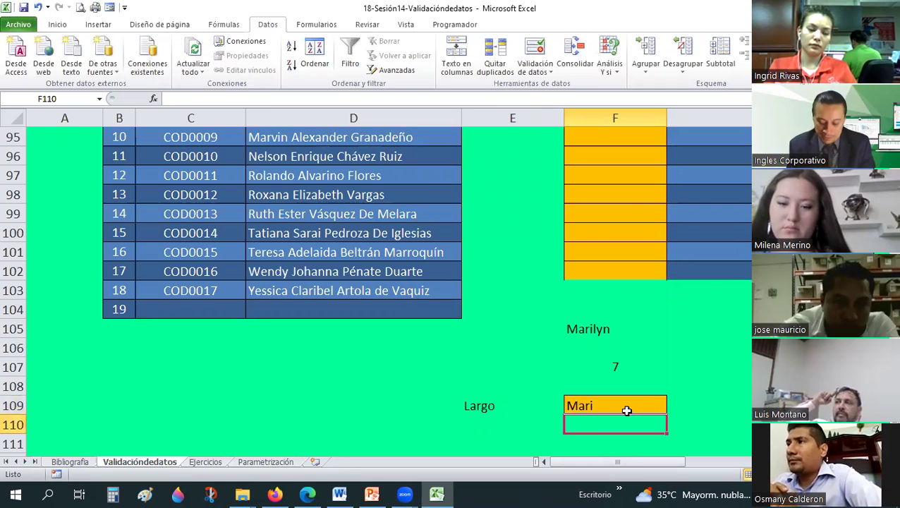
- Enter the six-letter name, accepted, then the seven-letter name, rejected and cancelled
{"action": "left_click", "coordinate": [626, 410]}
{"action": "type", "text": "Maril"}
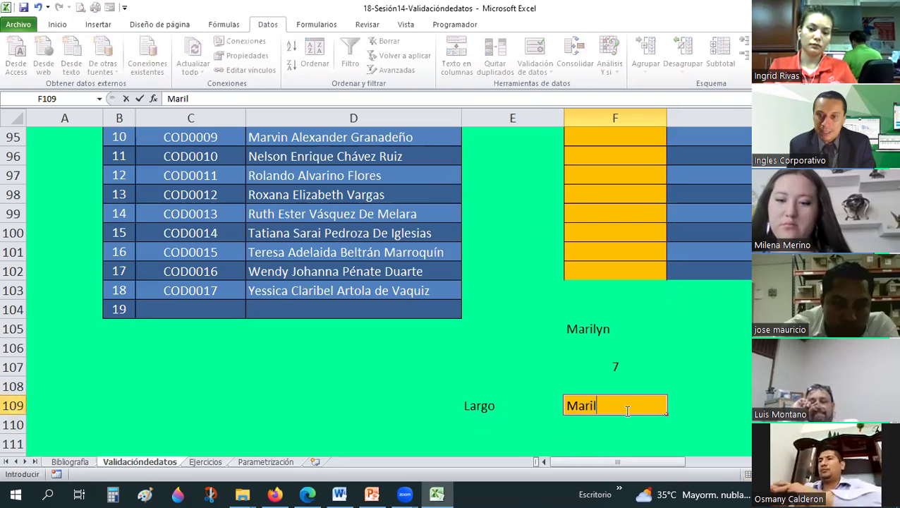
{"action": "type", "text": "y"}
{"action": "key", "text": "Return"}
{"action": "left_click", "coordinate": [627, 410]}
{"action": "type", "text": "Mari"}
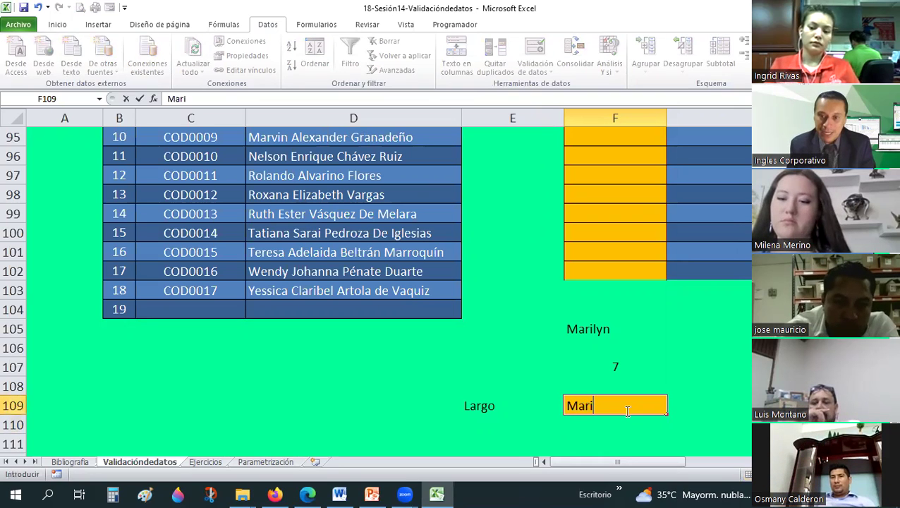
{"action": "type", "text": "lyn"}
{"action": "key", "text": "Return"}
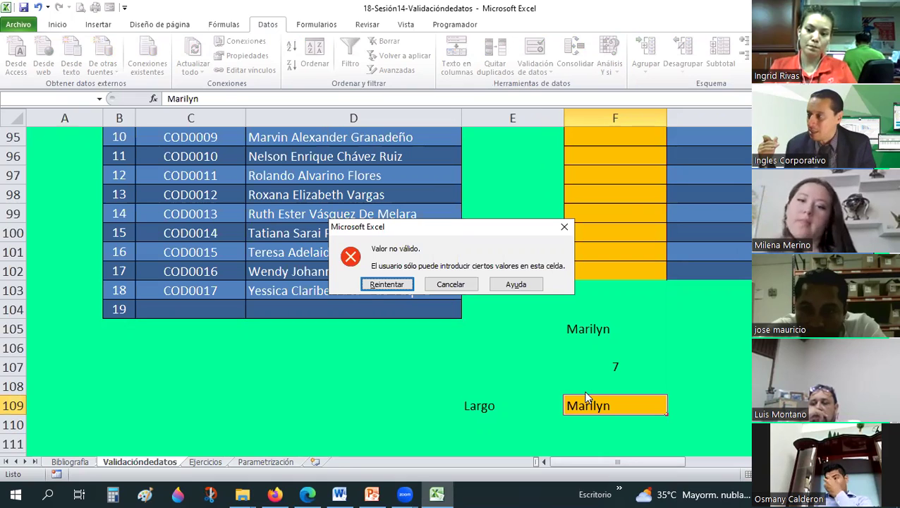
{"action": "key", "text": "Escape"}
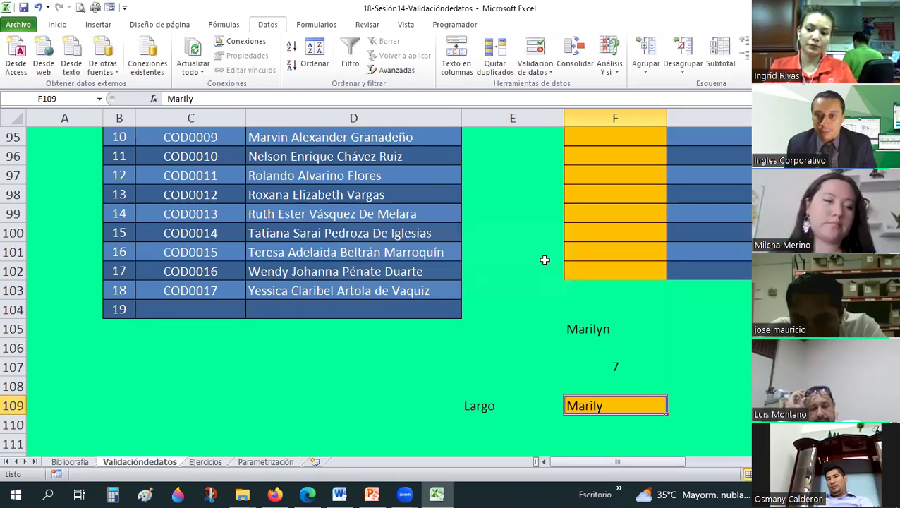
- Switch F109's length rule to 'mayor o igual que' 7
{"action": "left_click", "coordinate": [535, 68]}
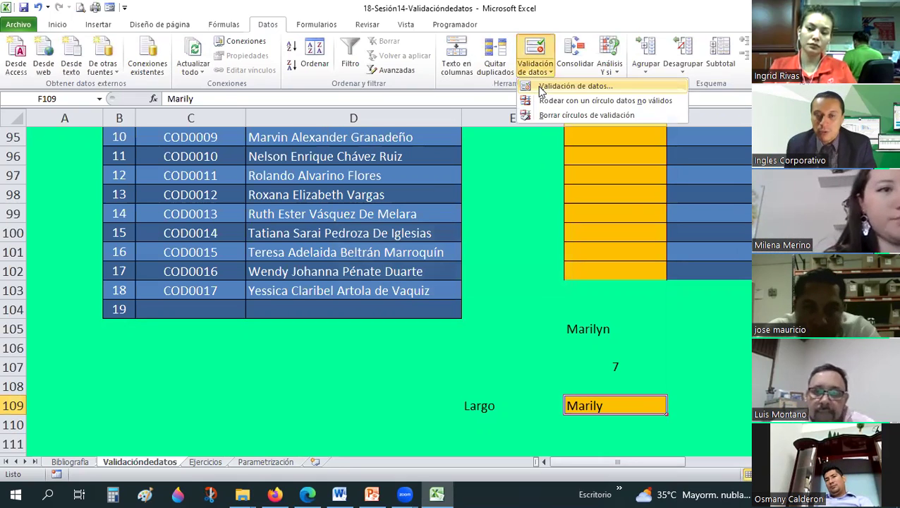
{"action": "left_click", "coordinate": [541, 86]}
{"action": "key", "text": "alt+Down"}
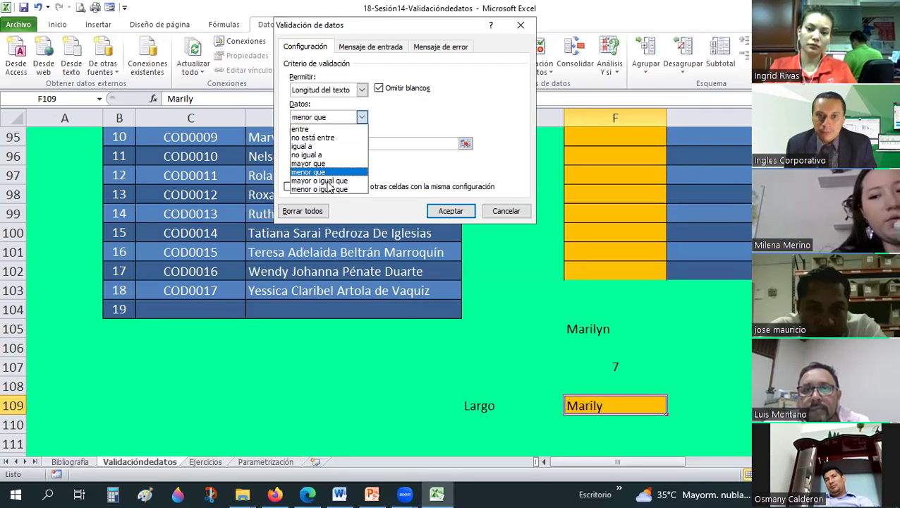
{"action": "key", "text": "Down"}
{"action": "key", "text": "Return"}
- Extend F109 to the seven-letter name, then replace it with a ten-character full name
{"action": "key", "text": "Return"}
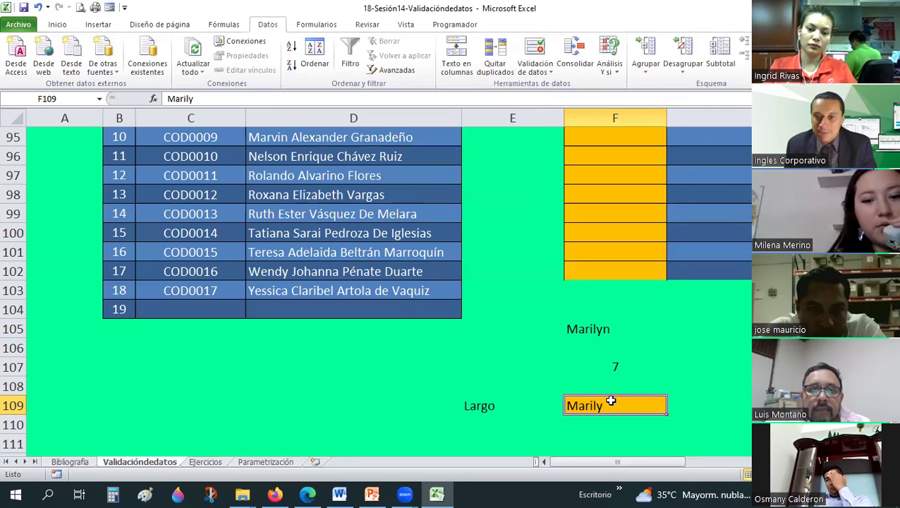
{"action": "double_click", "coordinate": [616, 404]}
{"action": "type", "text": "n"}
{"action": "key", "text": "Return"}
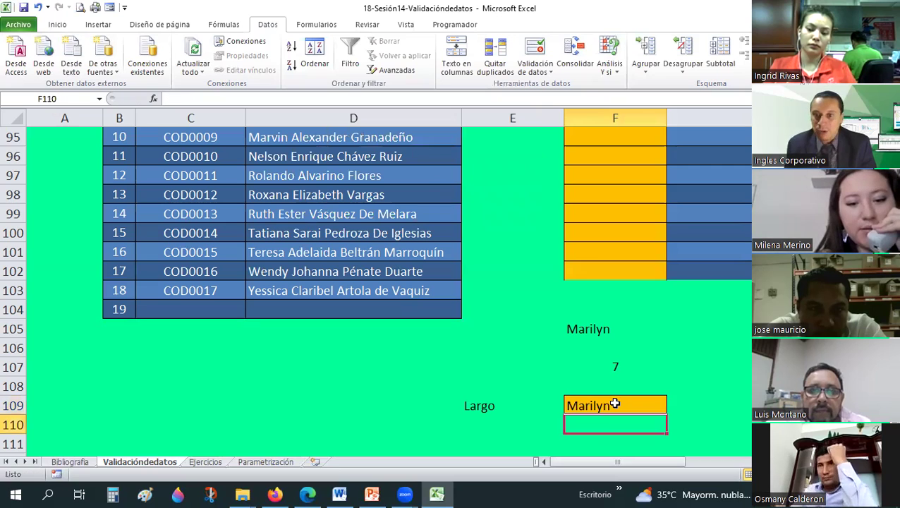
{"action": "left_click", "coordinate": [663, 399]}
{"action": "scroll", "coordinate": [692, 360], "scroll_direction": "down", "scroll_amount": 1}
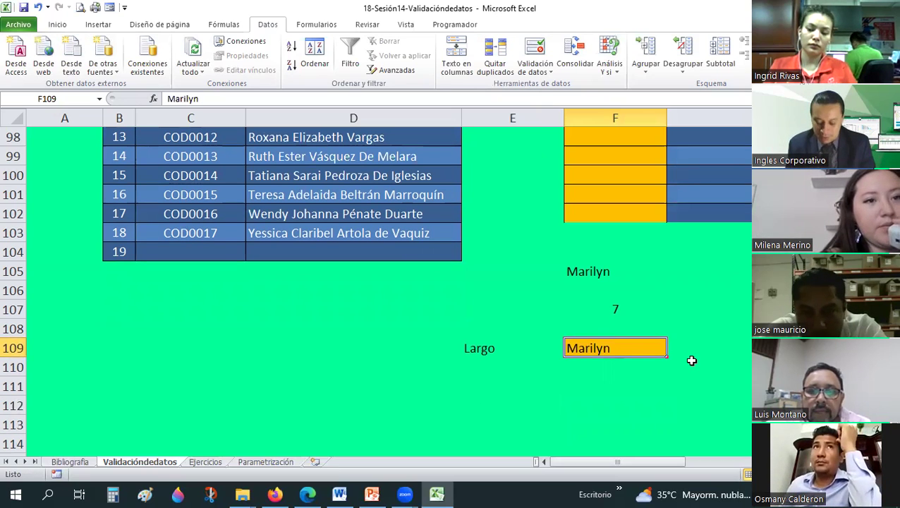
{"action": "type", "text": "Mar"}
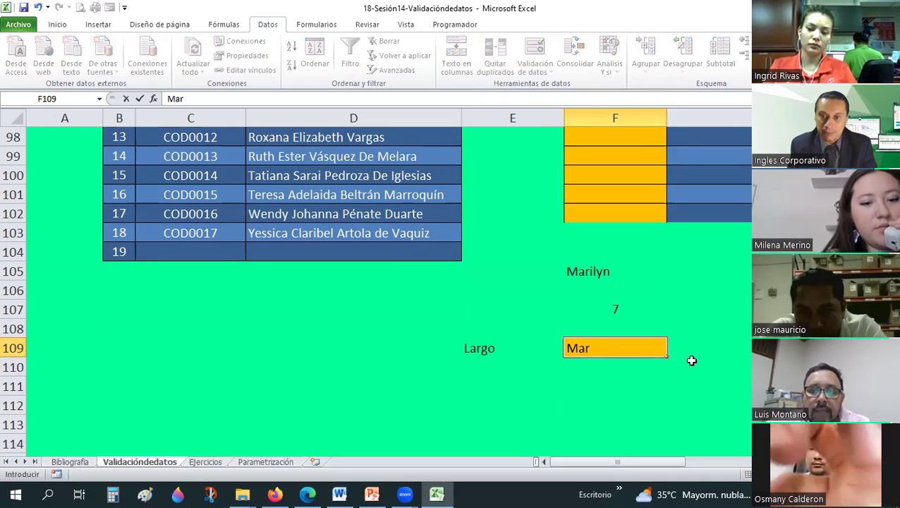
{"action": "type", "text": "ilyn Ro"}
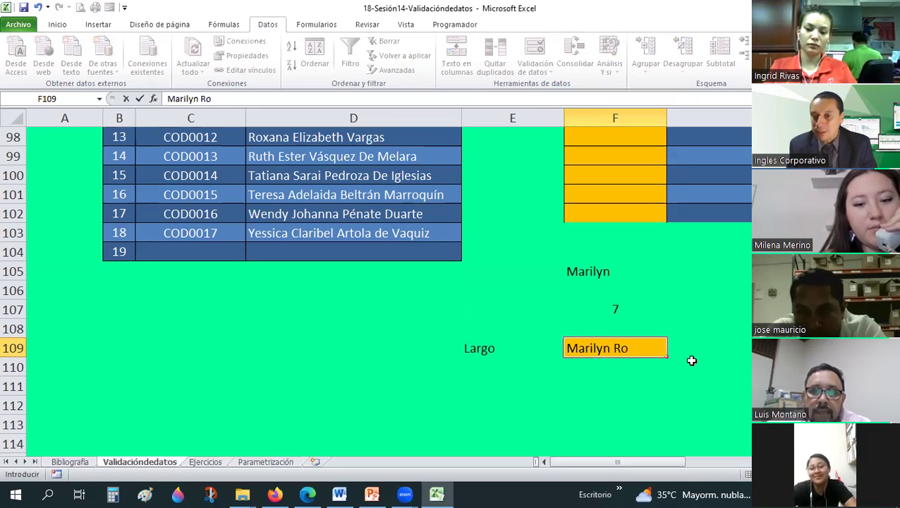
{"action": "key", "text": "Return"}
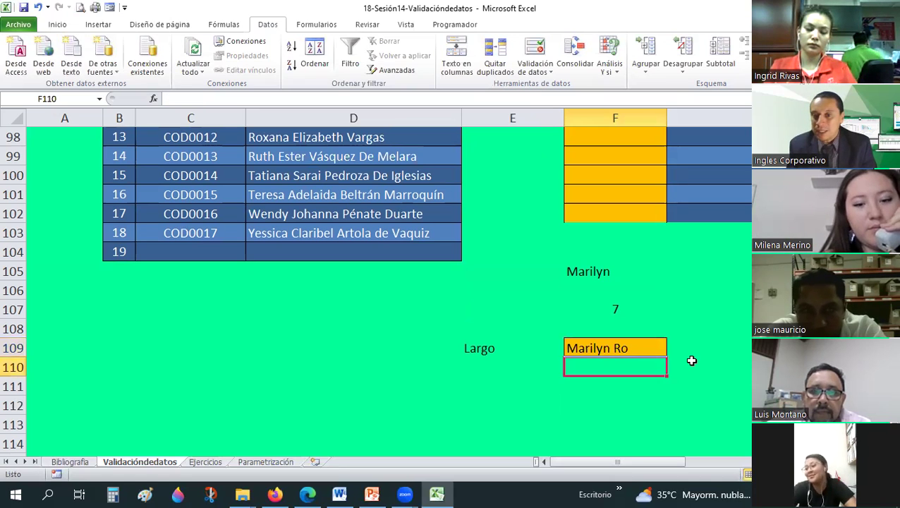
{"action": "key", "text": "Up"}
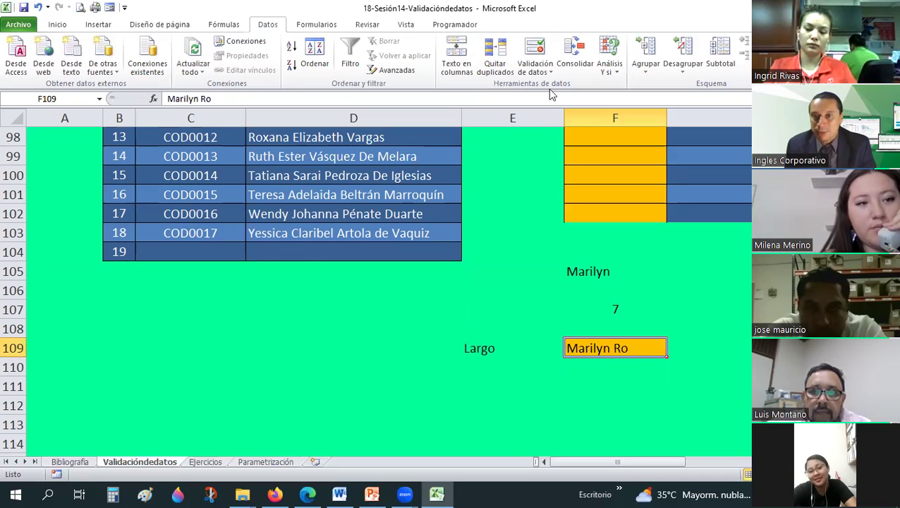
- Change F109's length rule to 'menor o igual que' 7
{"action": "left_click", "coordinate": [536, 70]}
{"action": "key", "text": "Return"}
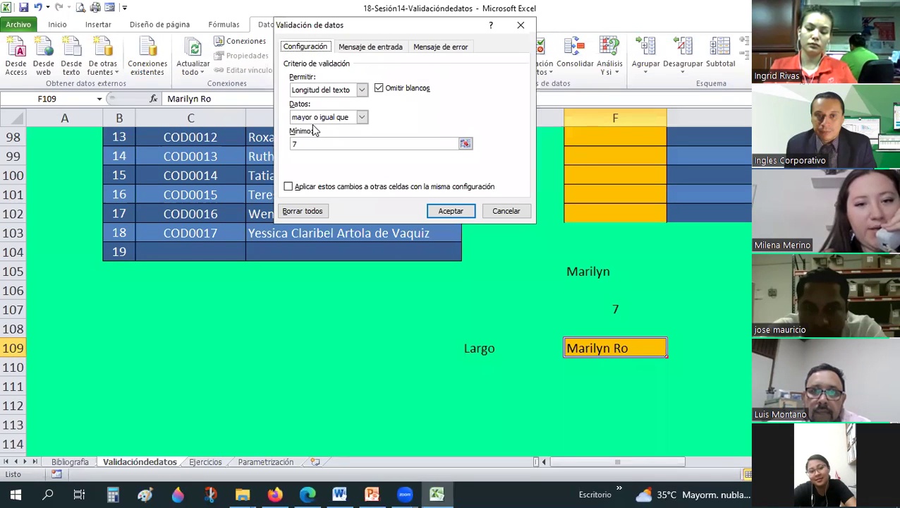
{"action": "key", "text": "alt+Down"}
{"action": "left_click", "coordinate": [325, 189]}
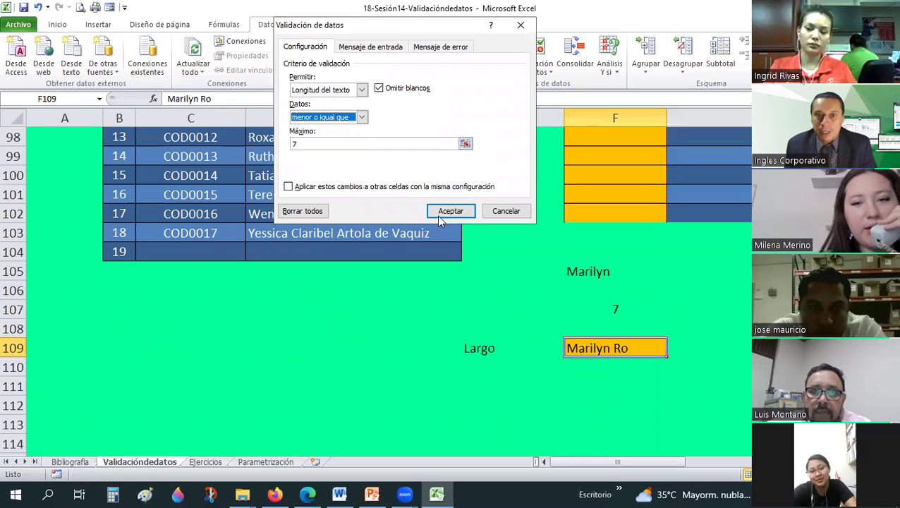
{"action": "key", "text": "Return"}
- Resubmit the ten-character entry, see it rejected, then clear F109 to empty
{"action": "double_click", "coordinate": [625, 347]}
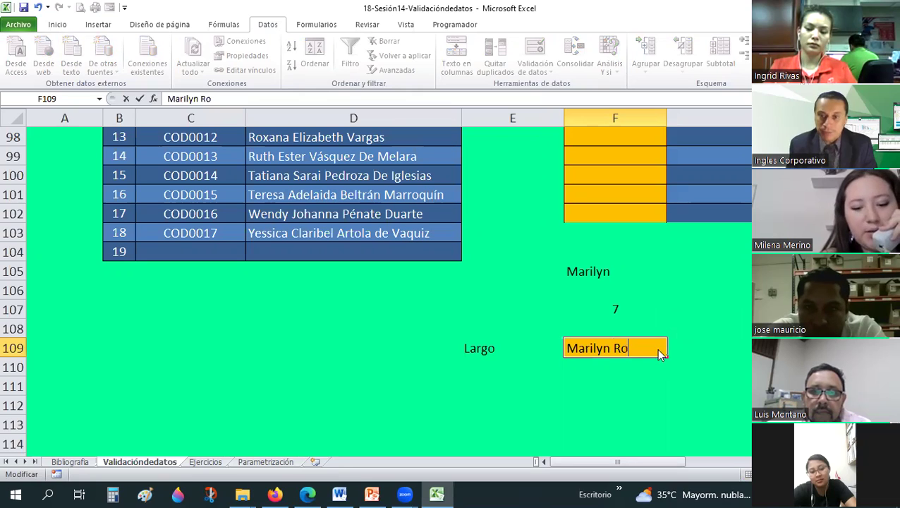
{"action": "key", "text": "Return"}
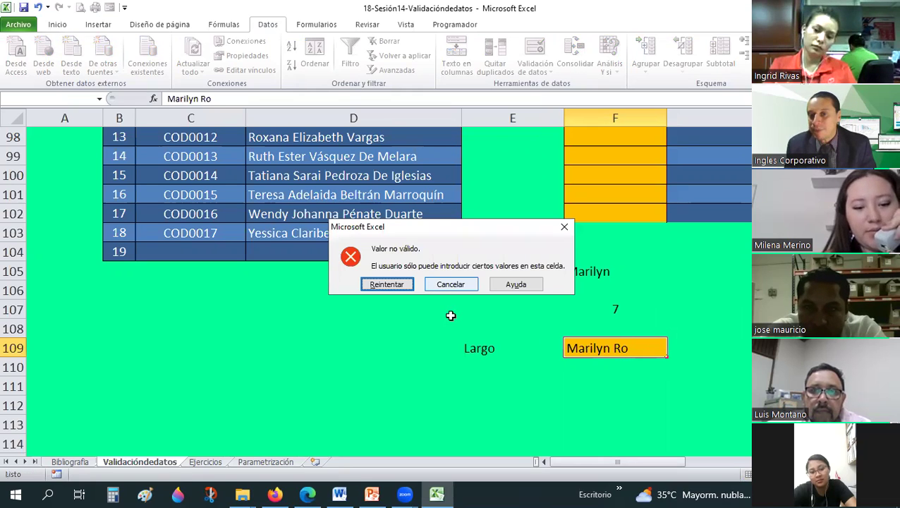
{"action": "key", "text": "Escape"}
{"action": "double_click", "coordinate": [615, 349]}
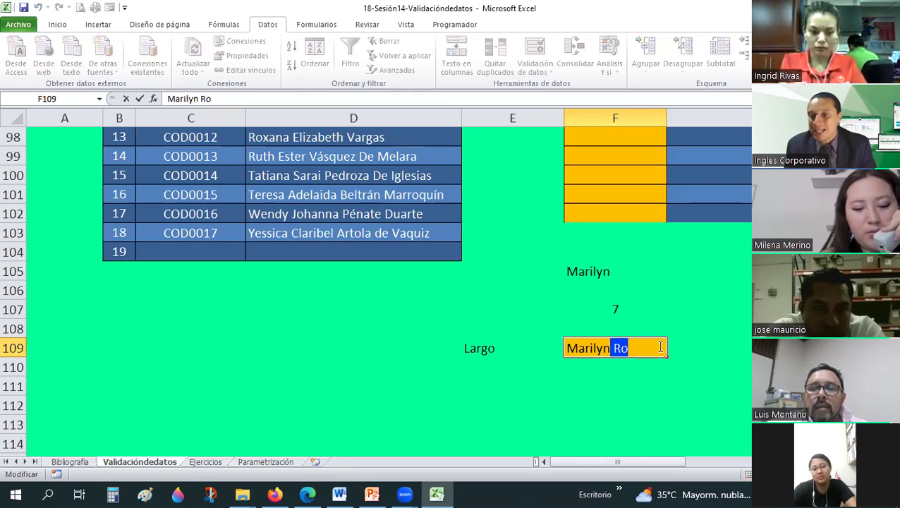
{"action": "key", "text": "BackSpace"}
{"action": "key", "text": "BackSpace"}
{"action": "key", "text": "BackSpace"}
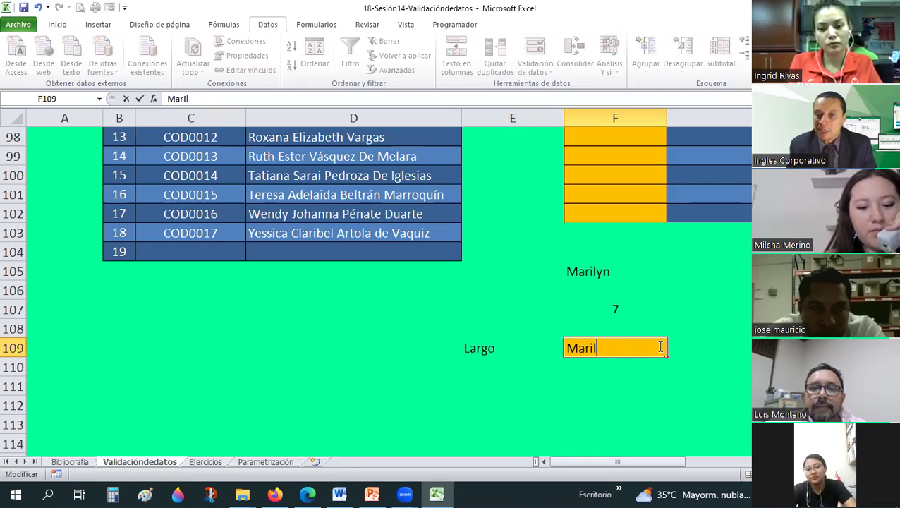
{"action": "key", "text": "BackSpace"}
{"action": "key", "text": "BackSpace"}
{"action": "key", "text": "BackSpace"}
{"action": "key", "text": "Return"}
{"action": "left_click", "coordinate": [658, 346]}
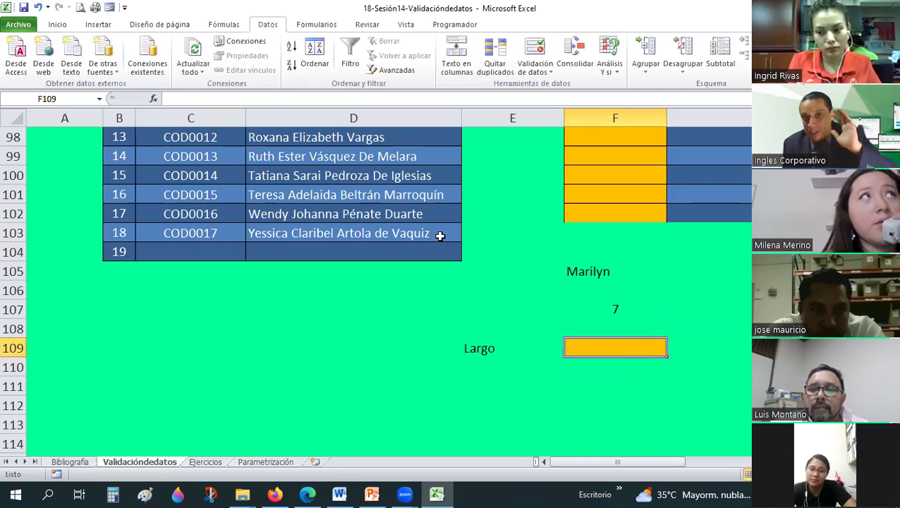
- Set F109's length rule back to 'igual a' 7
{"action": "left_click", "coordinate": [533, 73]}
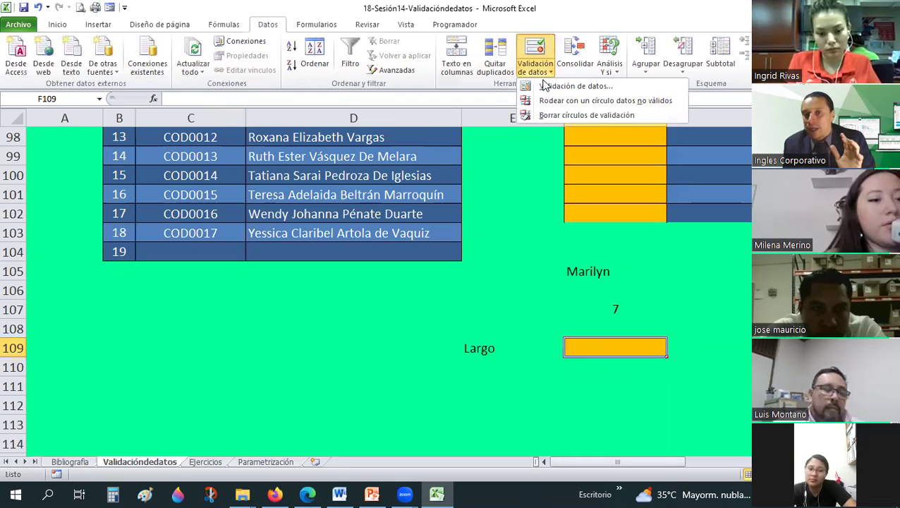
{"action": "left_click", "coordinate": [553, 86]}
{"action": "left_click", "coordinate": [315, 118]}
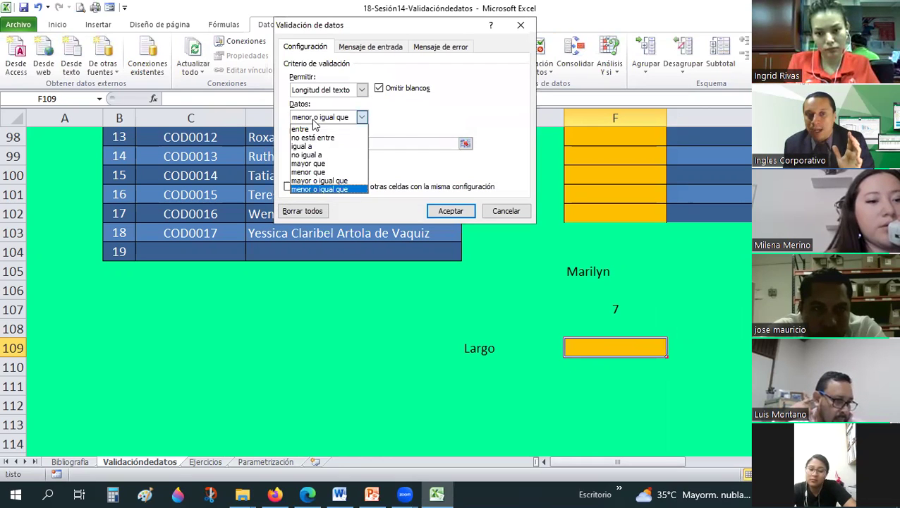
{"action": "left_click", "coordinate": [315, 146]}
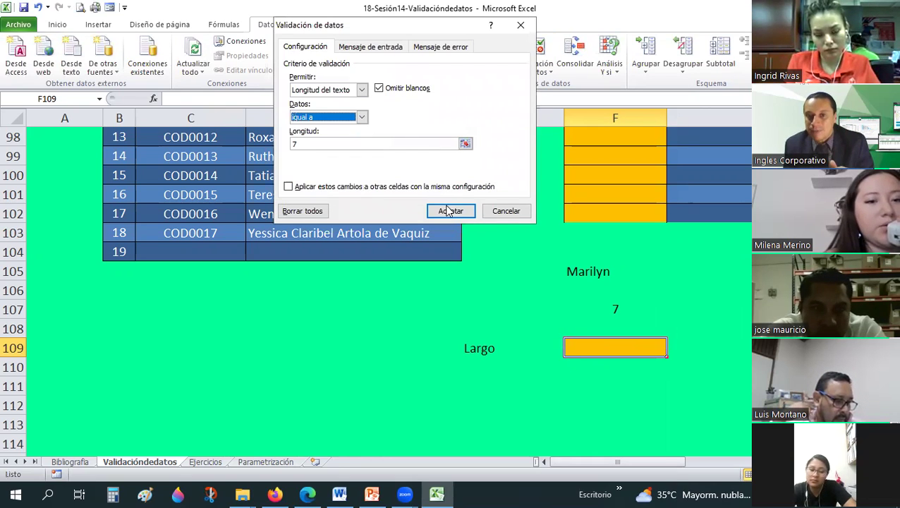
{"action": "key", "text": "Return"}
- Test F109: 'Mari' is rejected, then the seven-letter name is accepted
{"action": "type", "text": "M"}
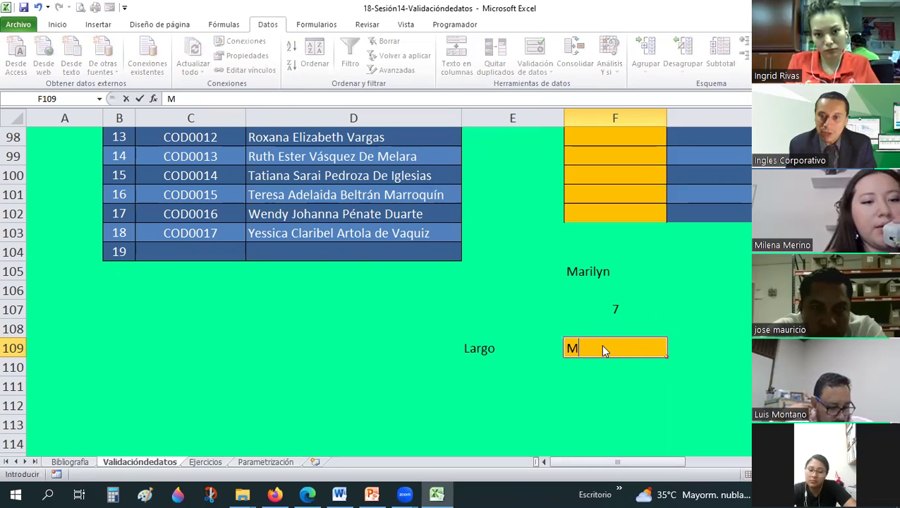
{"action": "key", "text": "Escape"}
{"action": "type", "text": "Mari"}
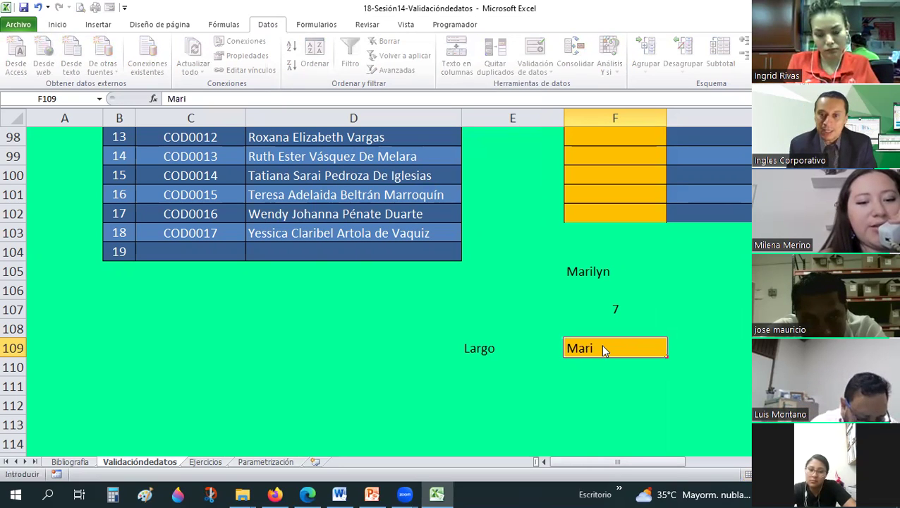
{"action": "key", "text": "Return"}
{"action": "key", "text": "Return"}
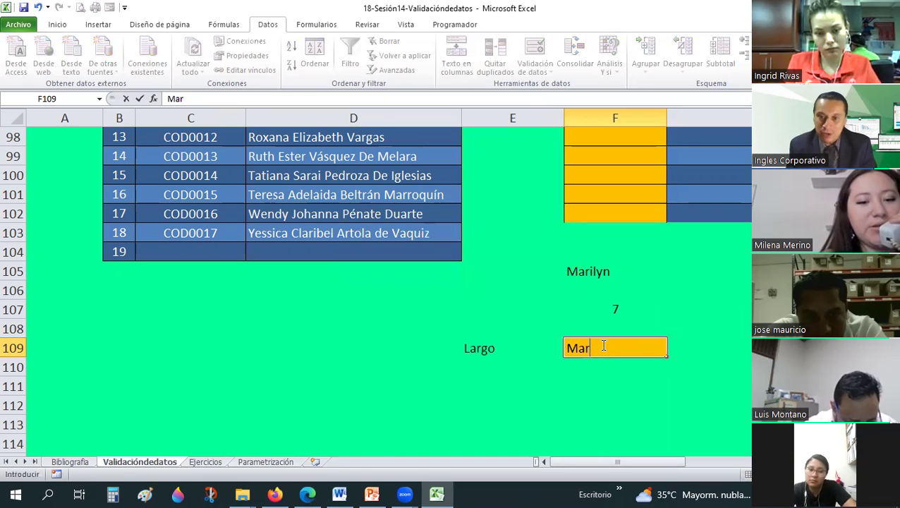
{"action": "type", "text": "ilyn"}
{"action": "key", "text": "Return"}
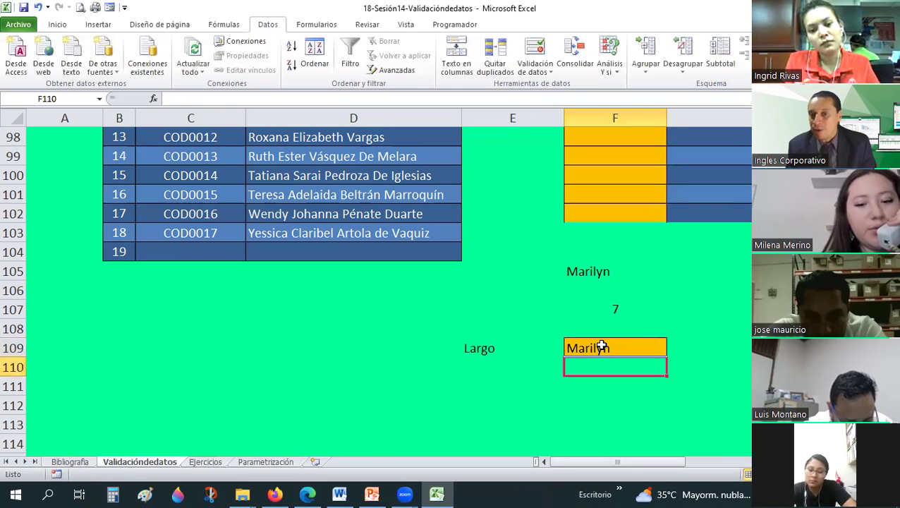
{"action": "left_click", "coordinate": [601, 346]}
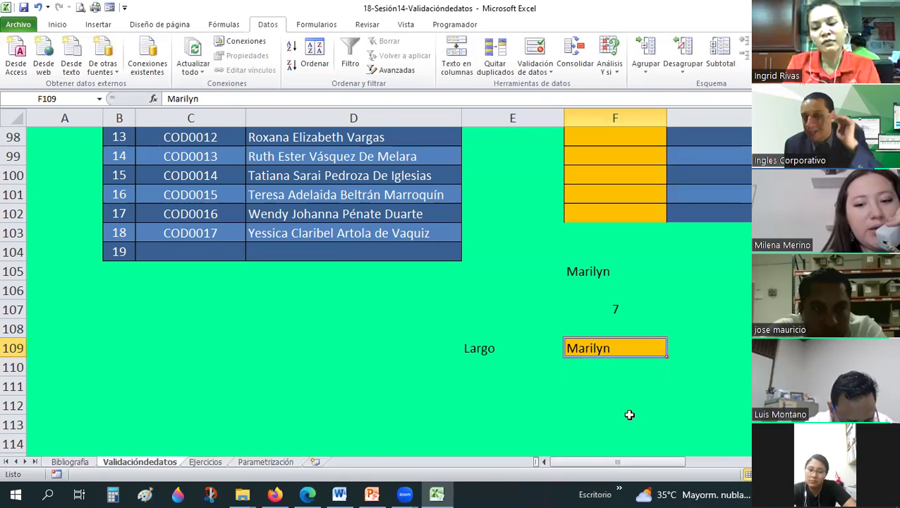
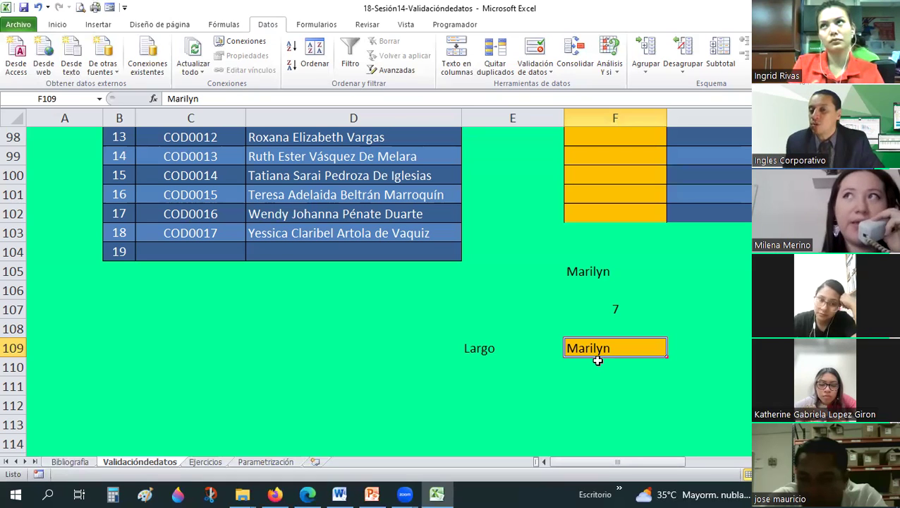
- Switch from the Excel workbook to the Google Sheets attendance spreadsheet in Firefox
{"action": "left_click", "coordinate": [577, 405]}
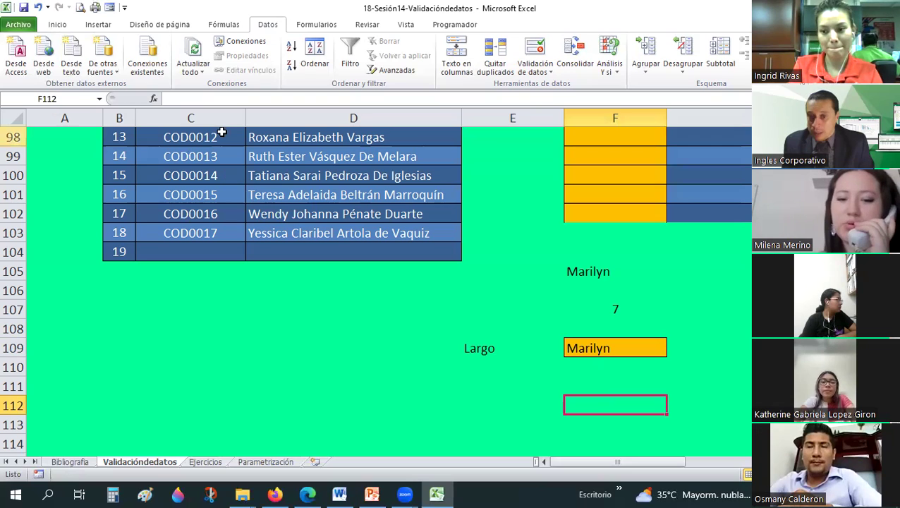
{"action": "left_click", "coordinate": [674, 294]}
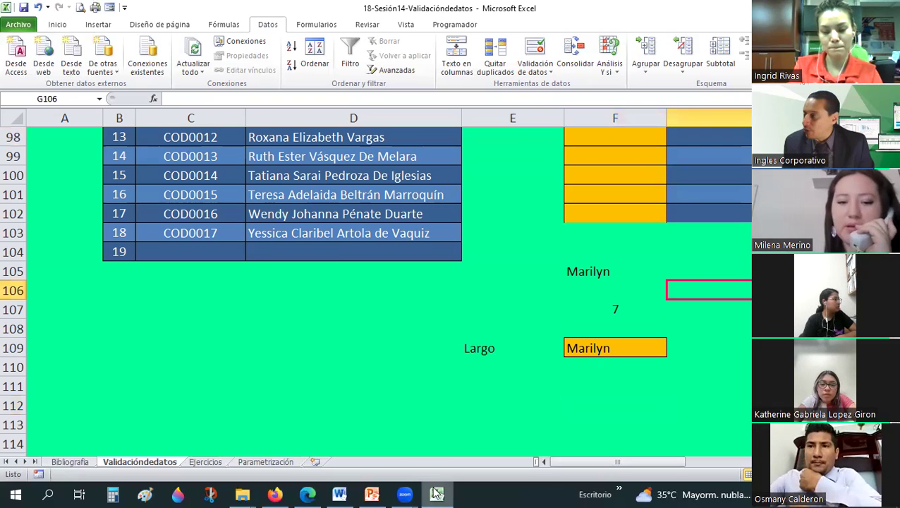
{"action": "left_click", "coordinate": [277, 493]}
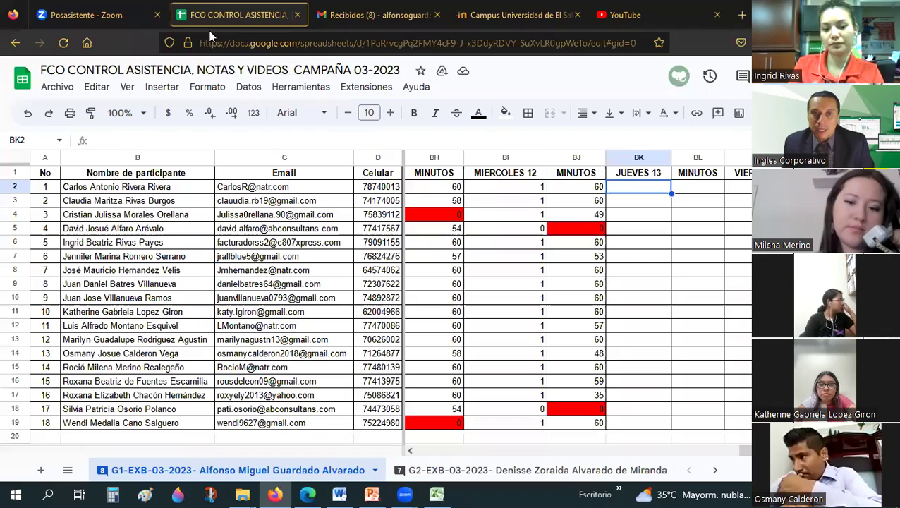
- Cancel the stray entry in BL6, then enter 1, 1 and 0 in BK2–BK4
{"action": "left_click", "coordinate": [682, 243]}
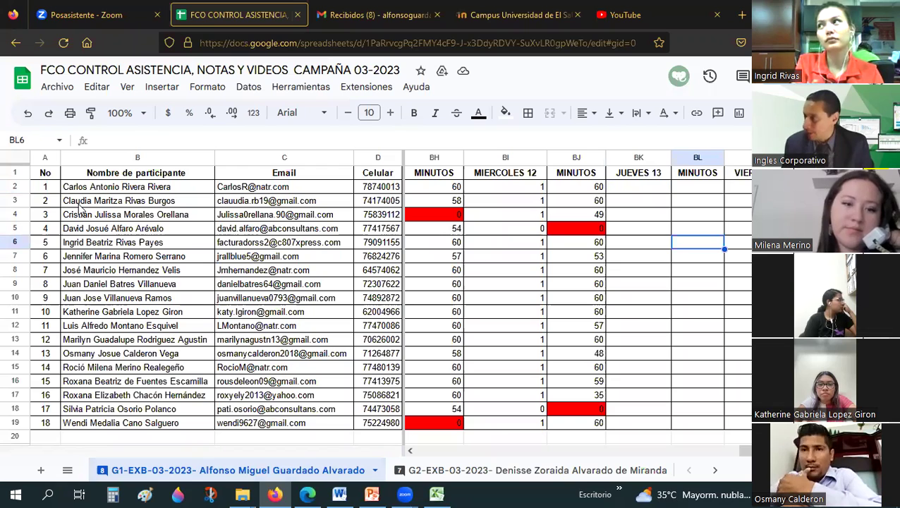
{"action": "type", "text": "1"}
{"action": "key", "text": "Escape"}
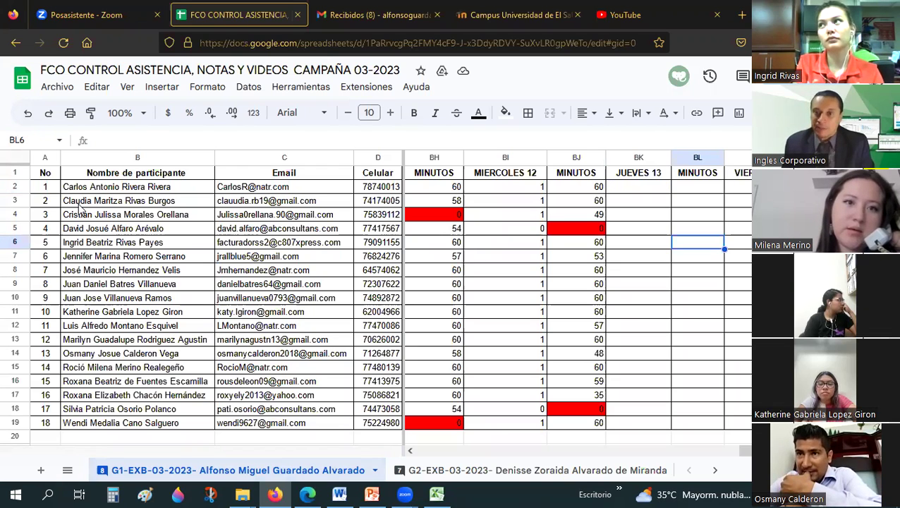
{"action": "key", "text": "Left"}
{"action": "key", "text": "Up"}
{"action": "key", "text": "Up"}
{"action": "key", "text": "Up"}
{"action": "type", "text": "1"}
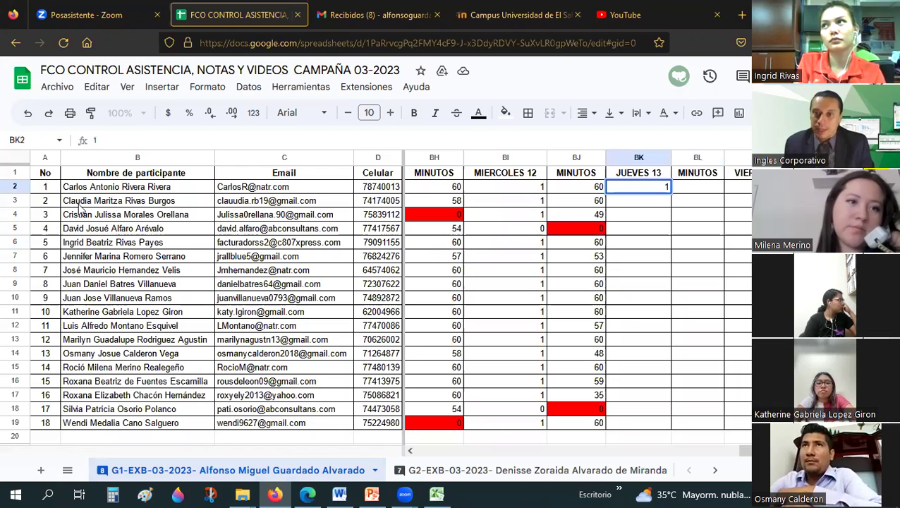
{"action": "key", "text": "Return"}
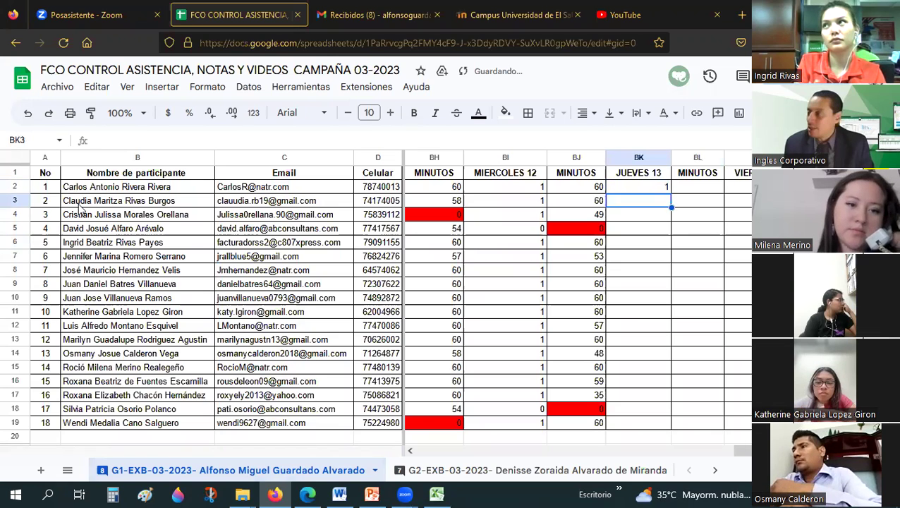
{"action": "type", "text": "1"}
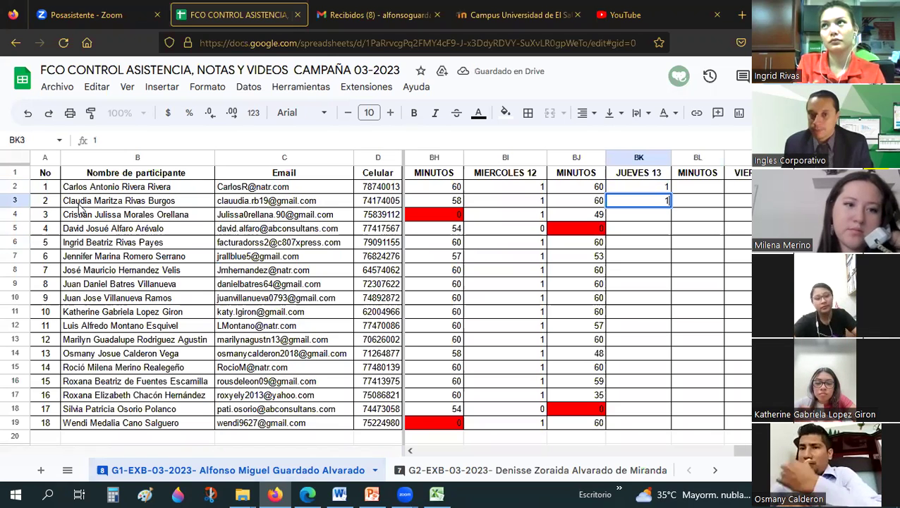
{"action": "key", "text": "Return"}
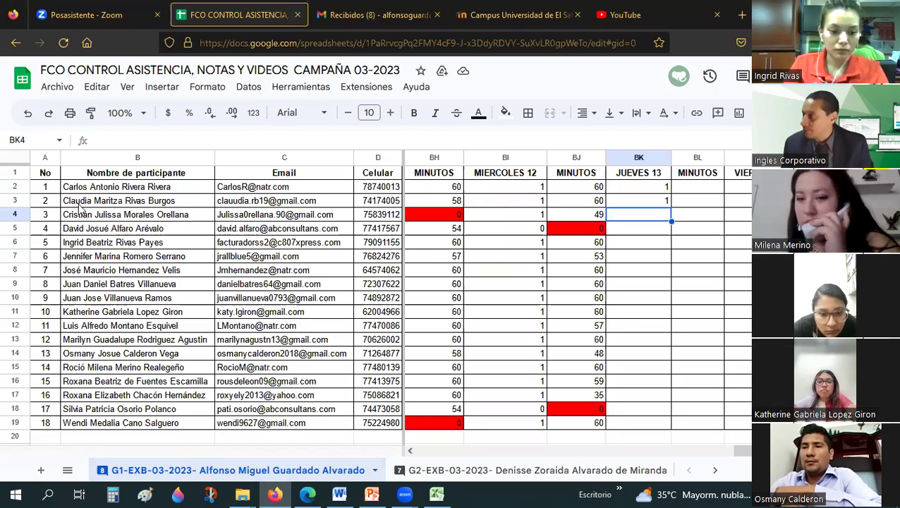
{"action": "type", "text": "0"}
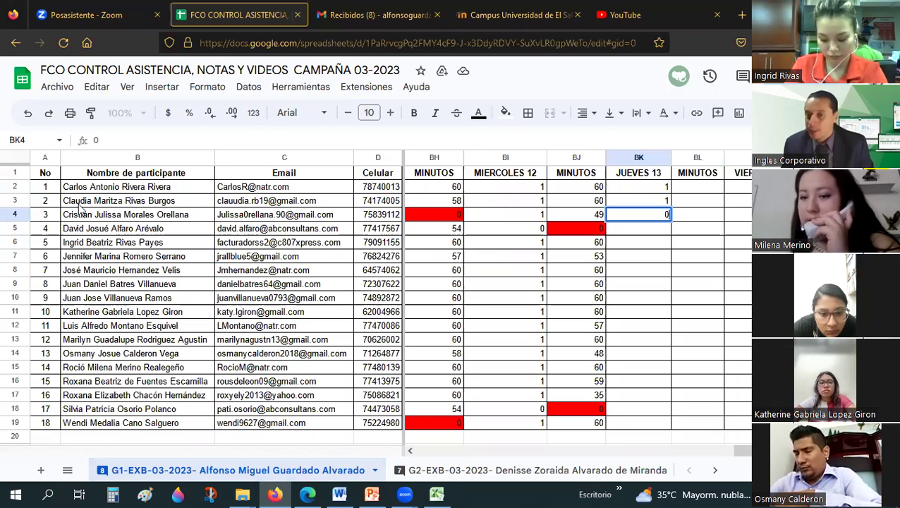
{"action": "key", "text": "Return"}
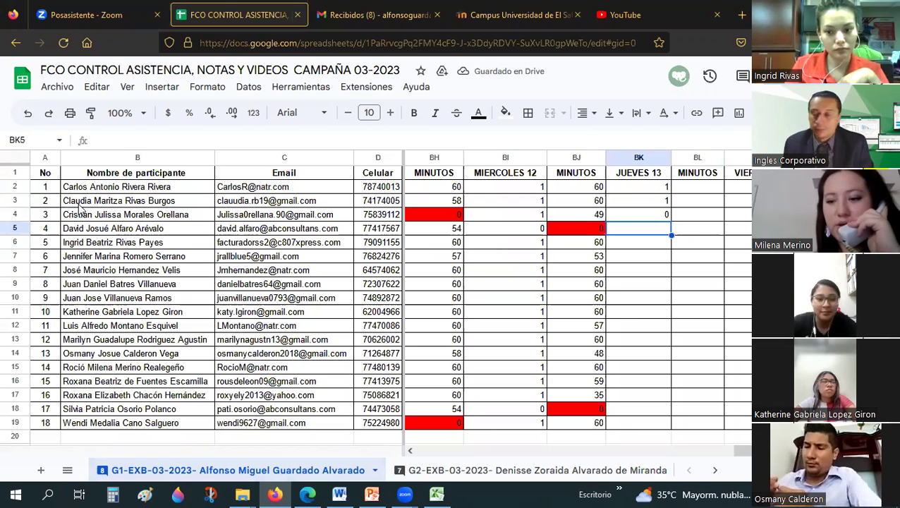
- Correct BK4 to 1 and enter 1 in BK5 through BK8
{"action": "type", "text": "1"}
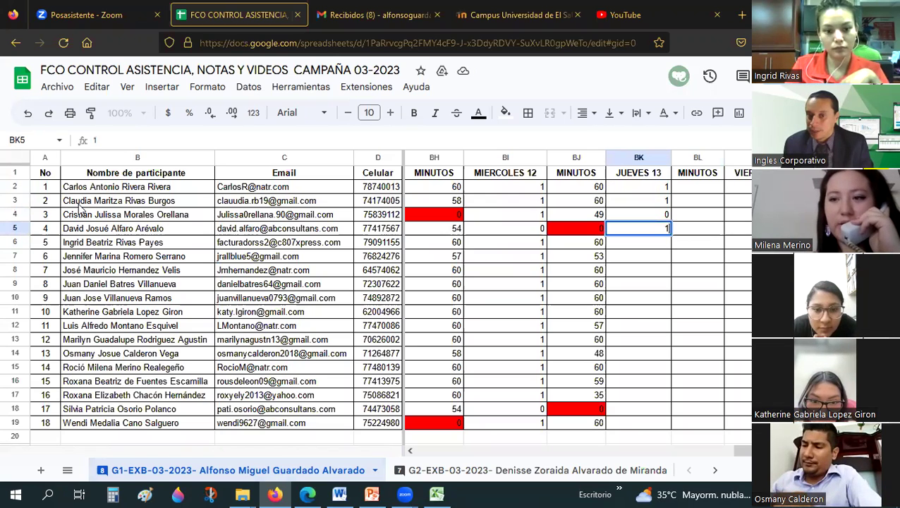
{"action": "key", "text": "Up"}
{"action": "type", "text": "1"}
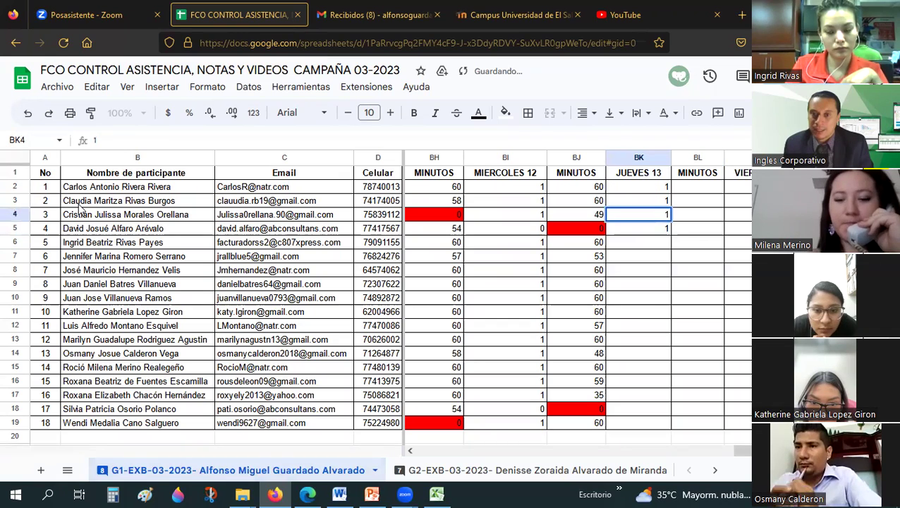
{"action": "key", "text": "Down"}
{"action": "key", "text": "Down"}
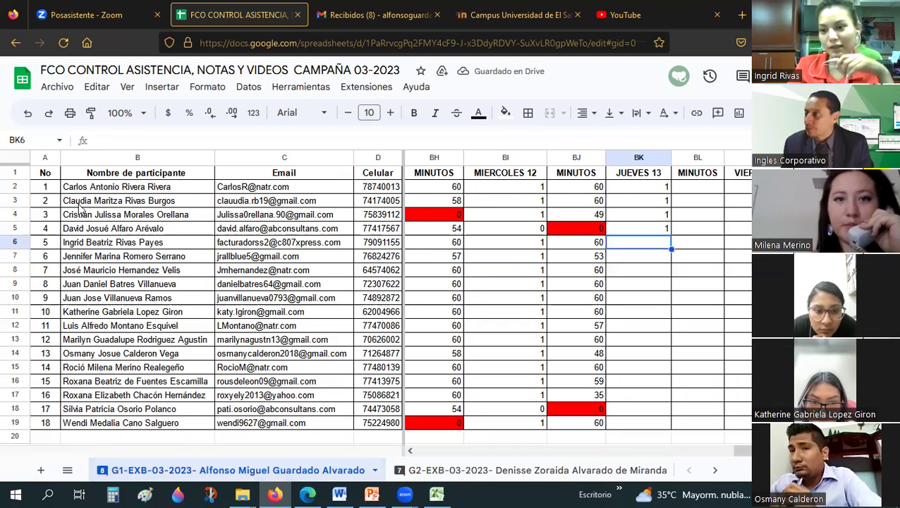
{"action": "type", "text": "1"}
{"action": "key", "text": "Down"}
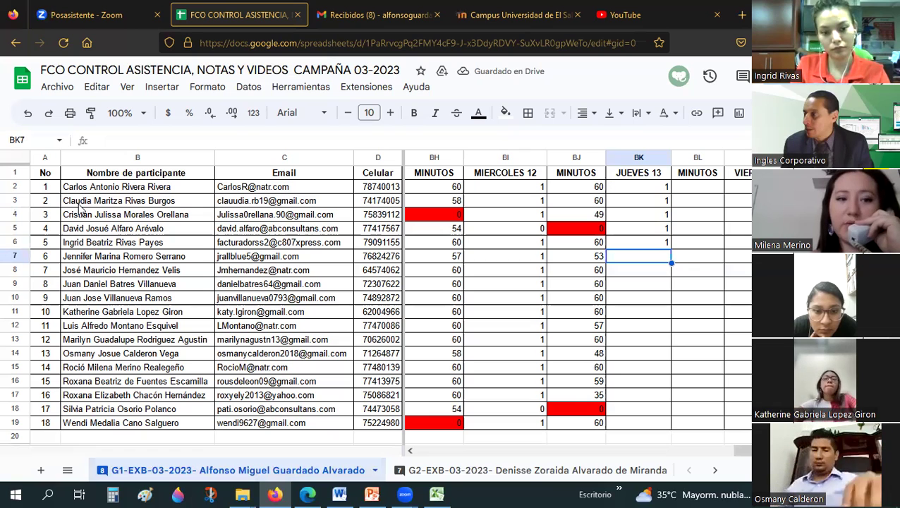
{"action": "type", "text": "1"}
{"action": "key", "text": "Return"}
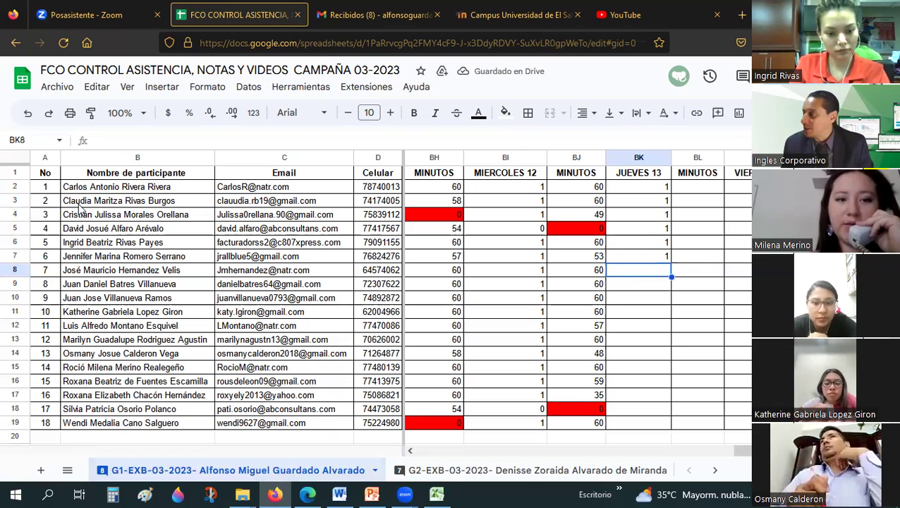
{"action": "type", "text": "1"}
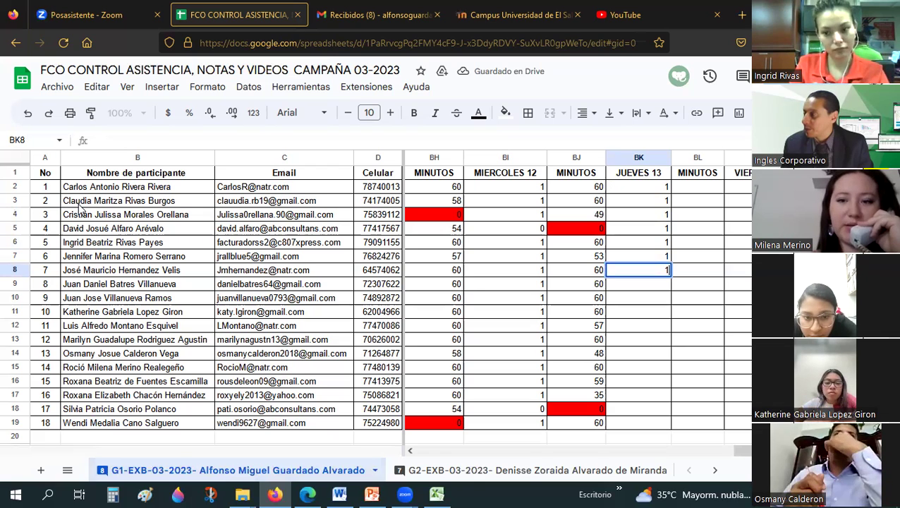
{"action": "key", "text": "Return"}
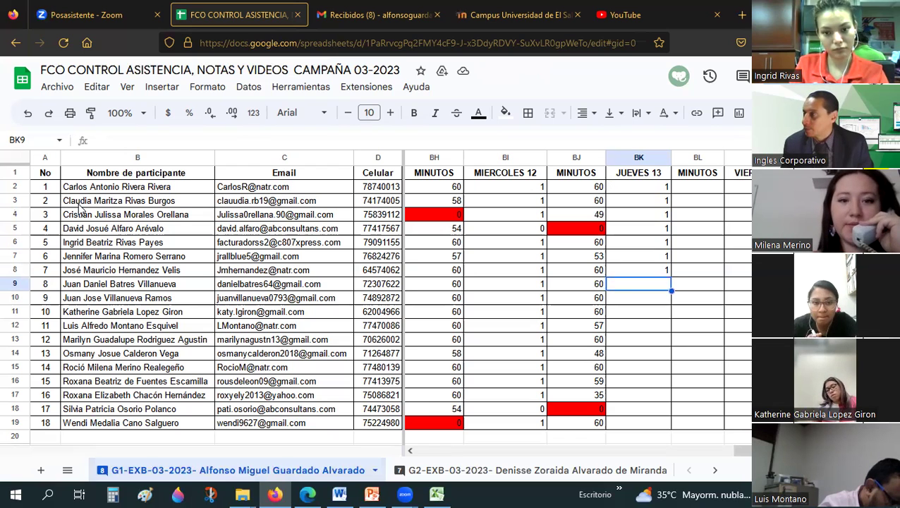
- Enter 0 in BK9 and BK10, then 1 in BK11 through BK13
{"action": "type", "text": "0"}
{"action": "key", "text": "Return"}
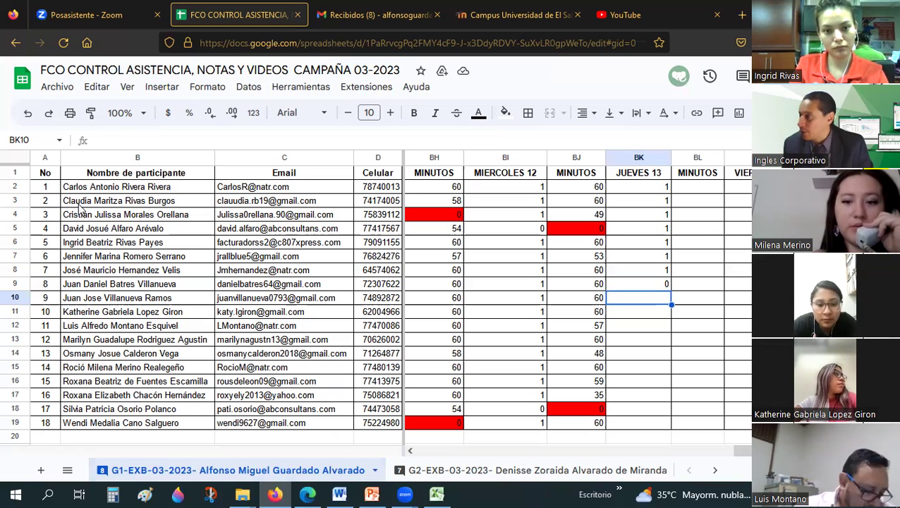
{"action": "type", "text": "0"}
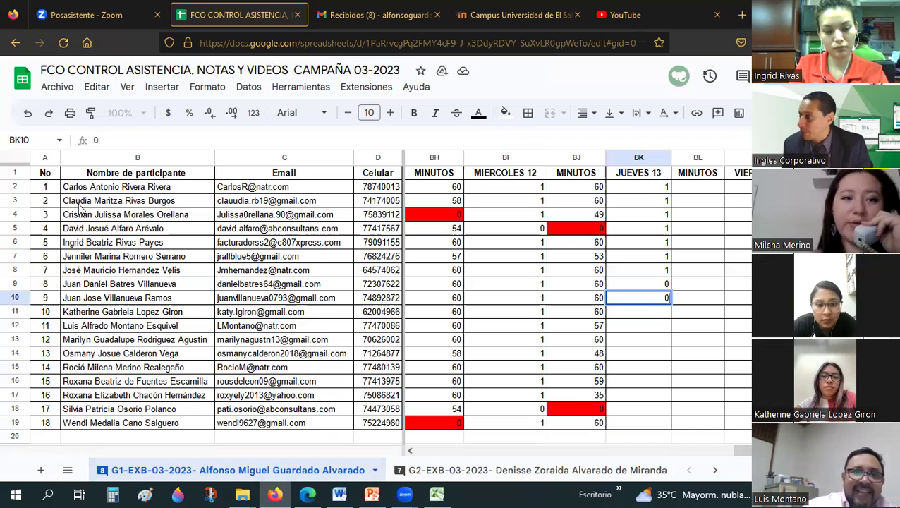
{"action": "key", "text": "Return"}
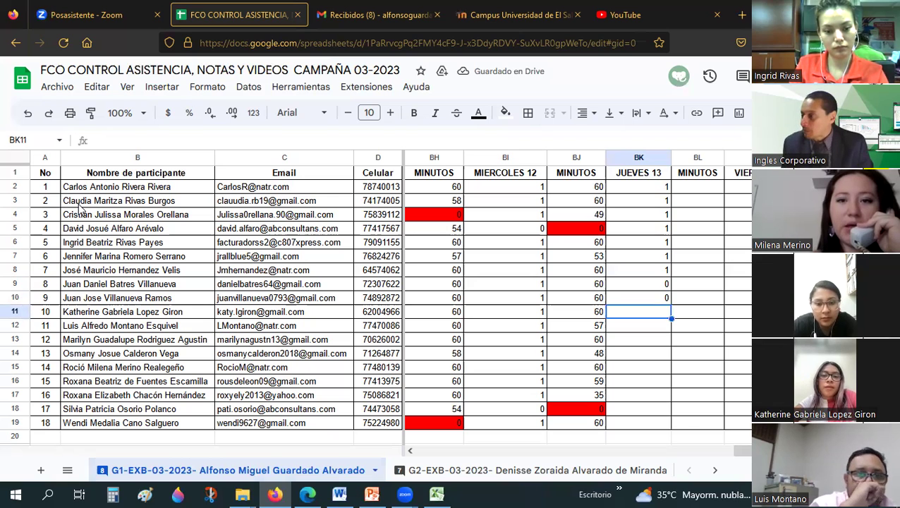
{"action": "type", "text": "1"}
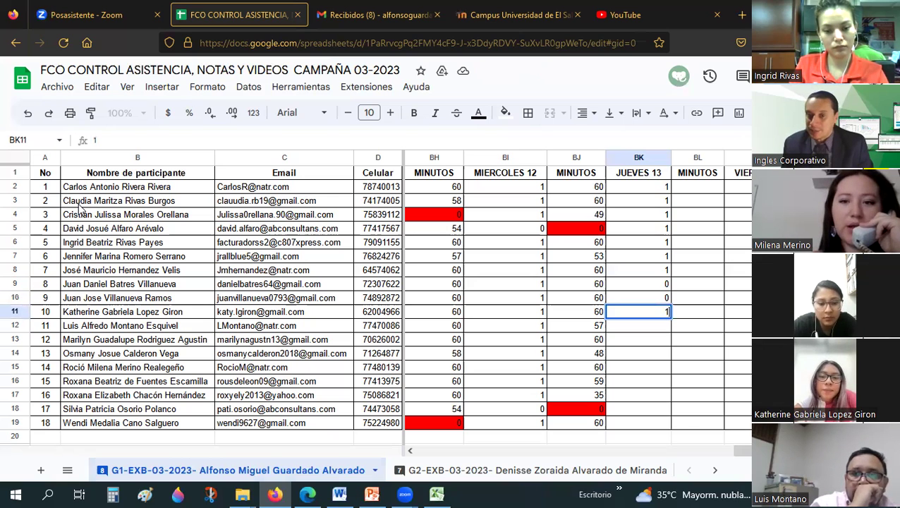
{"action": "key", "text": "Return"}
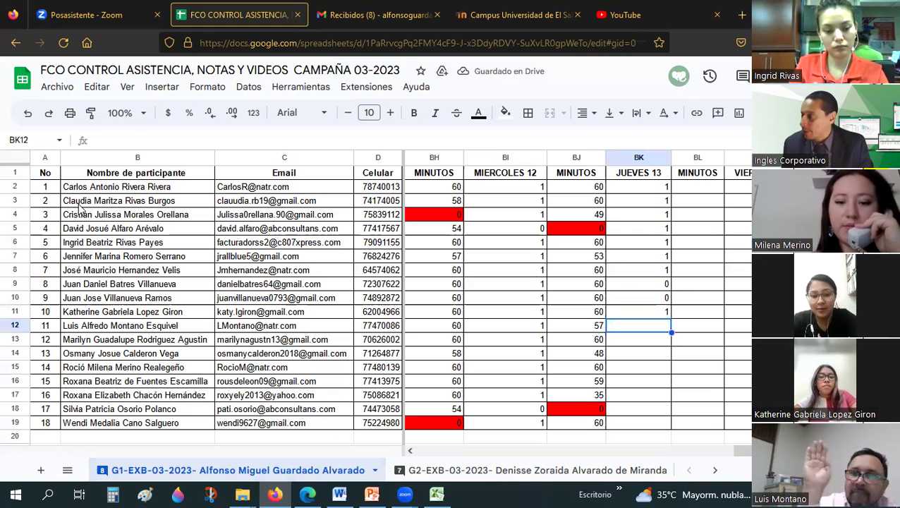
{"action": "type", "text": "1"}
{"action": "key", "text": "Return"}
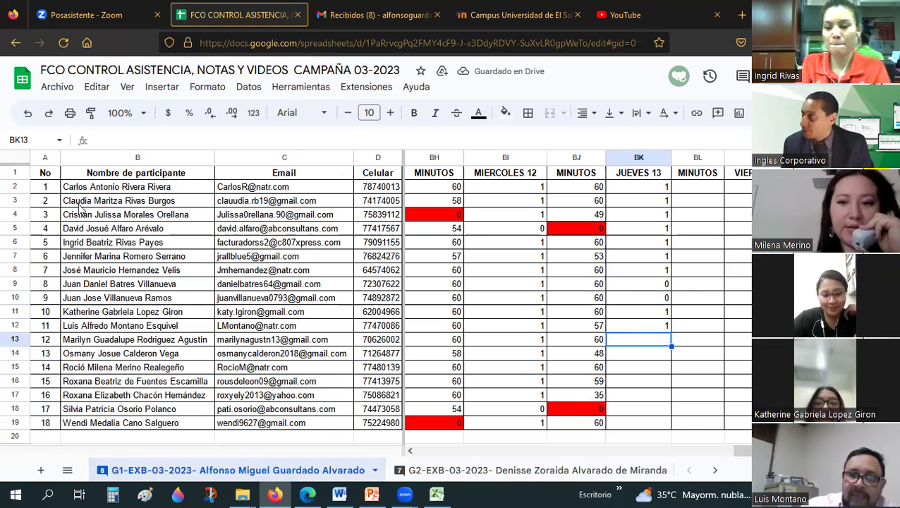
{"action": "type", "text": "1"}
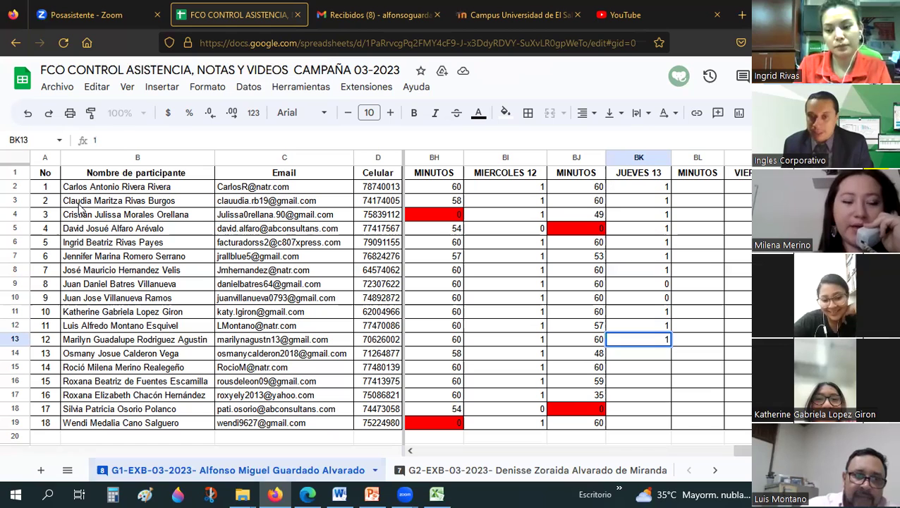
{"action": "key", "text": "Return"}
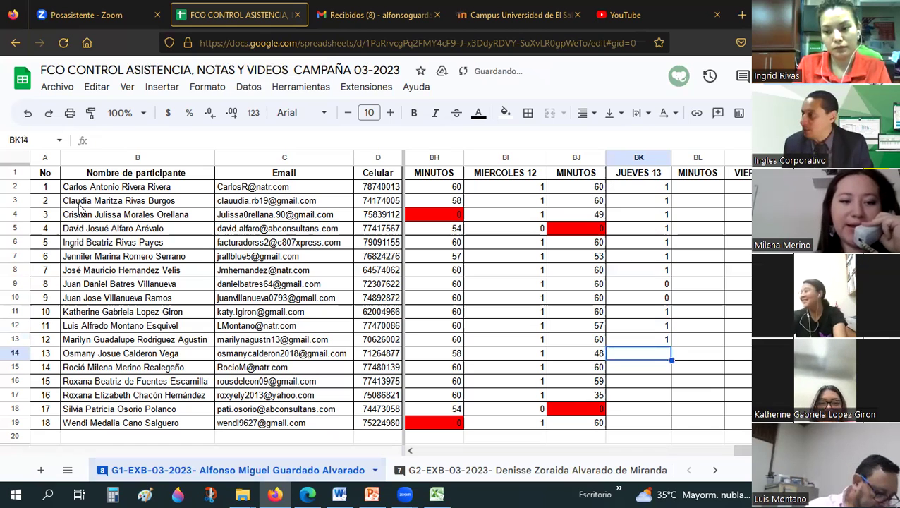
- Enter 1 in BK14 through BK19 under JUEVES 13
{"action": "type", "text": "1"}
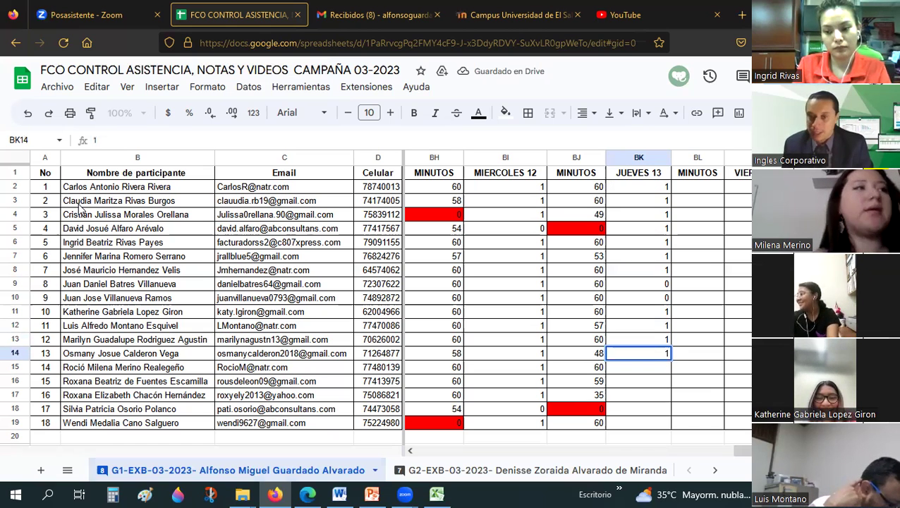
{"action": "key", "text": "Return"}
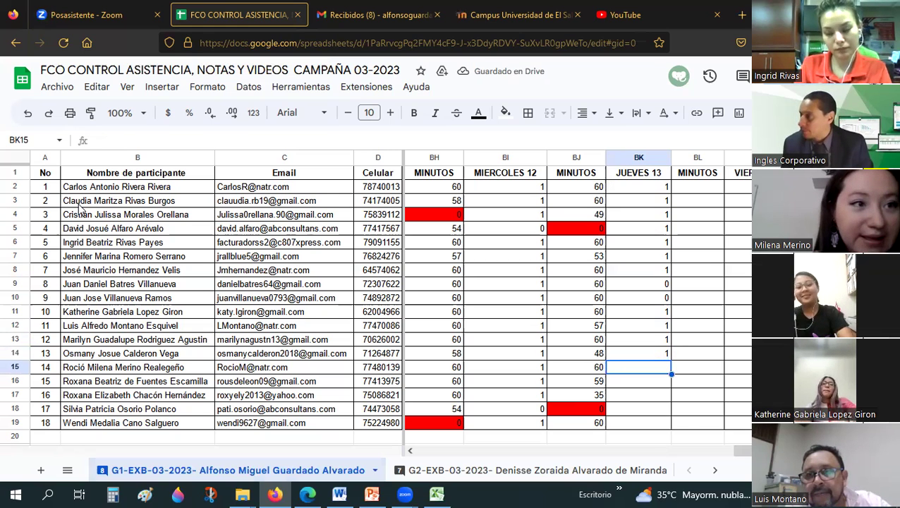
{"action": "type", "text": "1"}
{"action": "key", "text": "Return"}
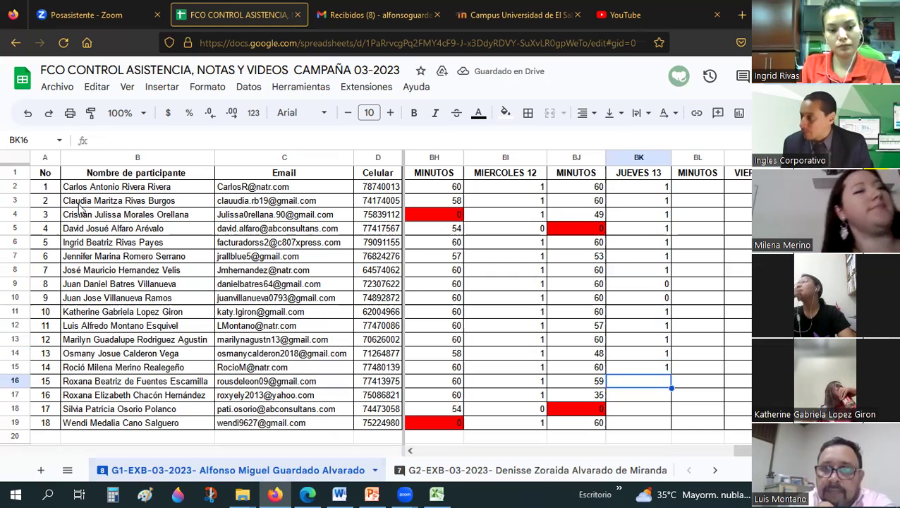
{"action": "type", "text": "1"}
{"action": "key", "text": "Return"}
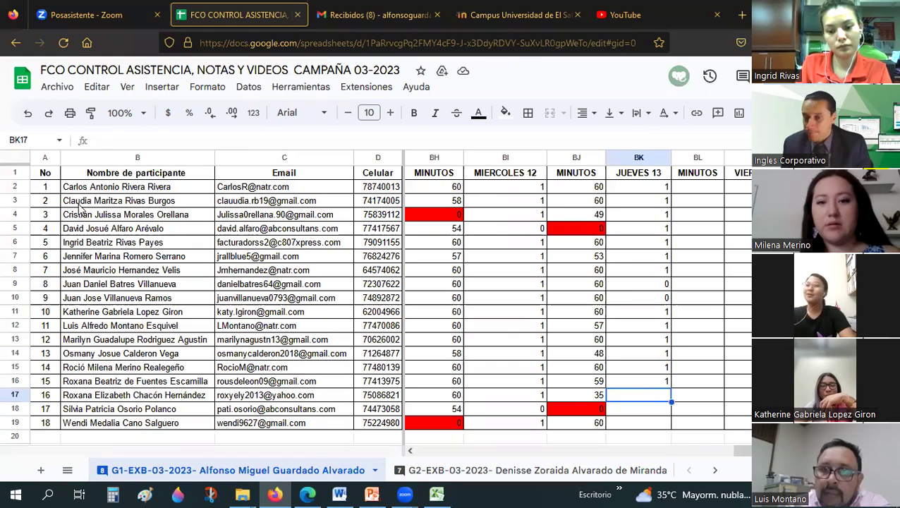
{"action": "type", "text": "1"}
{"action": "key", "text": "Return"}
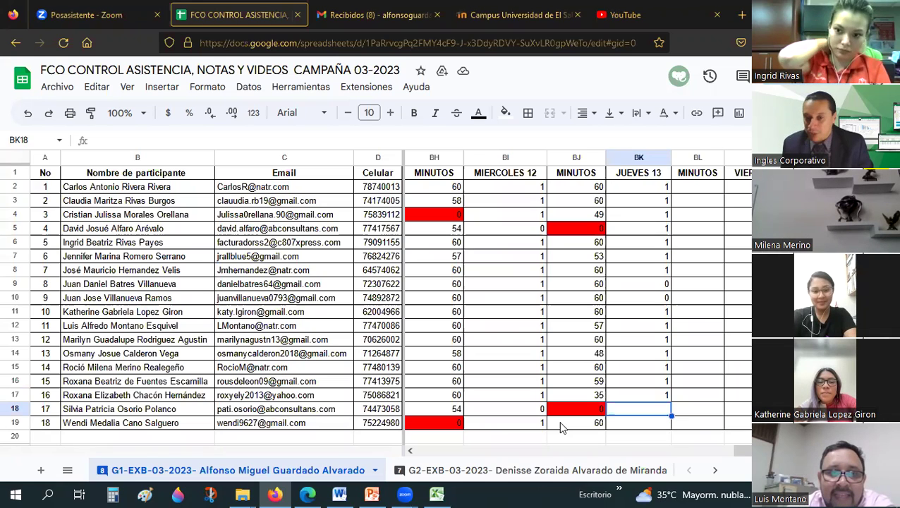
{"action": "type", "text": "1"}
{"action": "key", "text": "Return"}
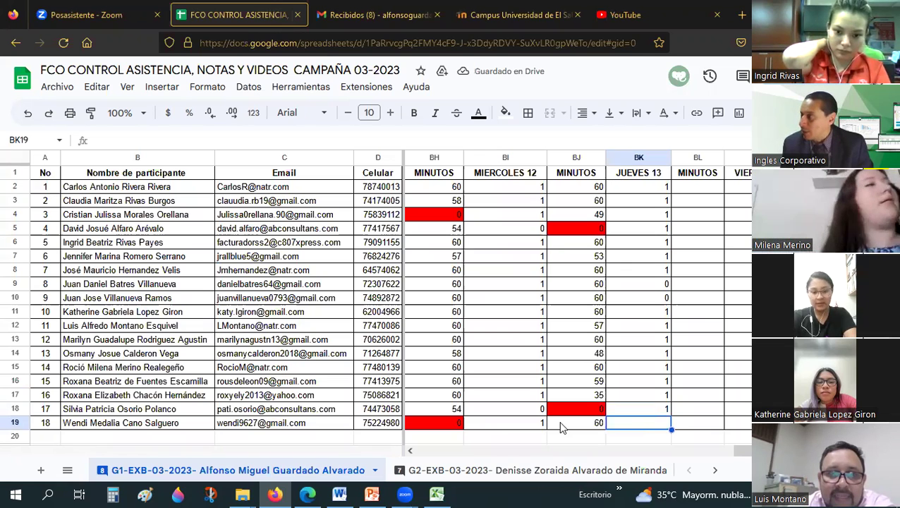
{"action": "type", "text": "1"}
{"action": "key", "text": "Return"}
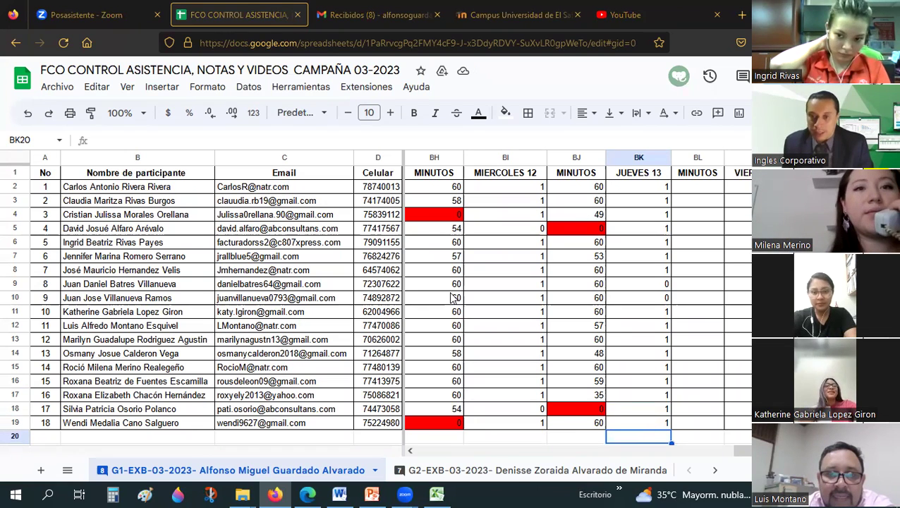
- Bring the Excel workbook back to the front
{"action": "left_click", "coordinate": [438, 493]}
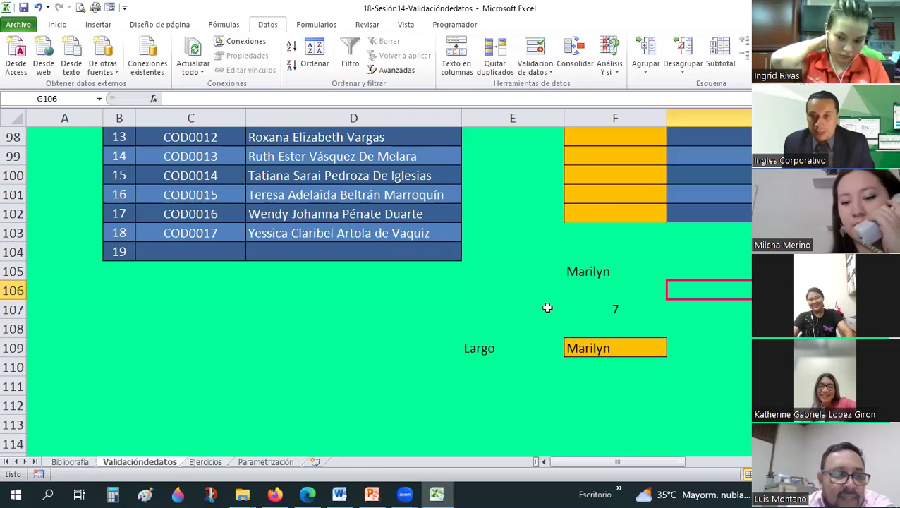
{"action": "left_click", "coordinate": [546, 306]}
{"action": "scroll", "coordinate": [480, 249], "scroll_direction": "up", "scroll_amount": 4}
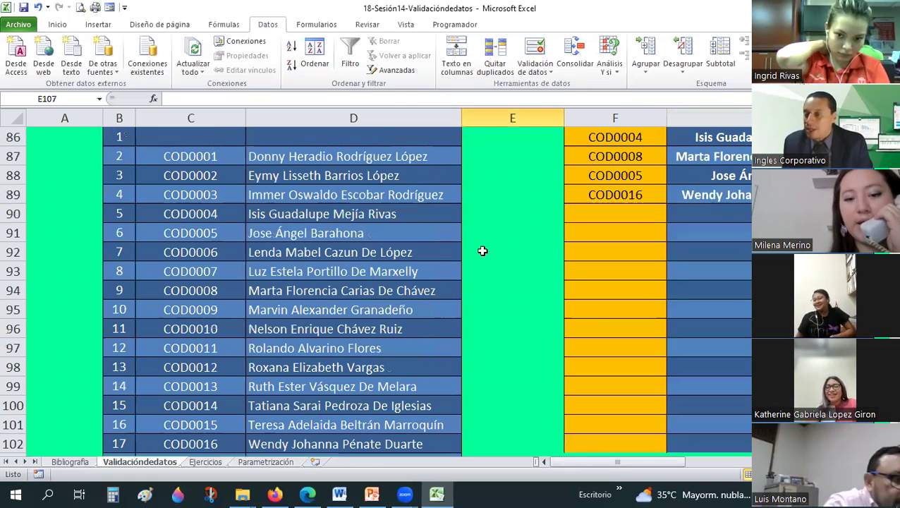
{"action": "scroll", "coordinate": [483, 250], "scroll_direction": "up", "scroll_amount": 3}
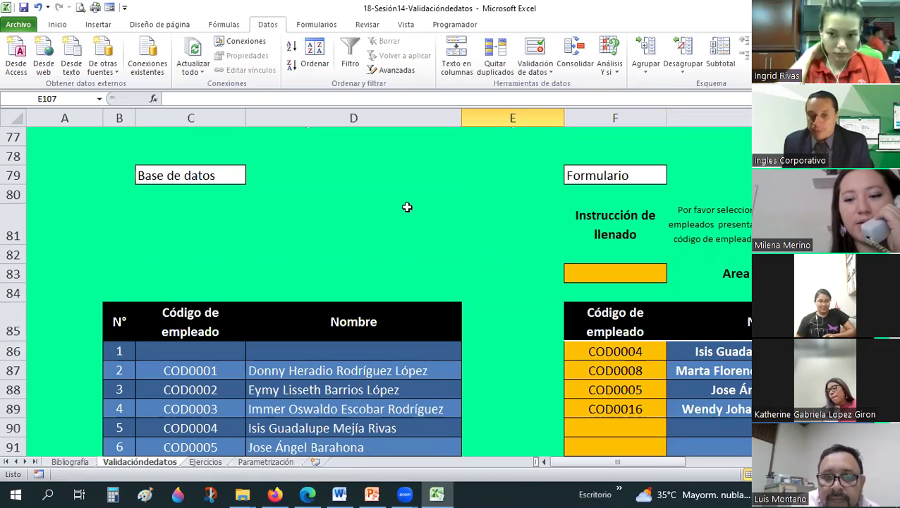
- Switch to the Ejercicios sheet and look through its validation exercise tables
{"action": "left_click", "coordinate": [205, 462]}
{"action": "scroll", "coordinate": [451, 366], "scroll_direction": "down", "scroll_amount": 1}
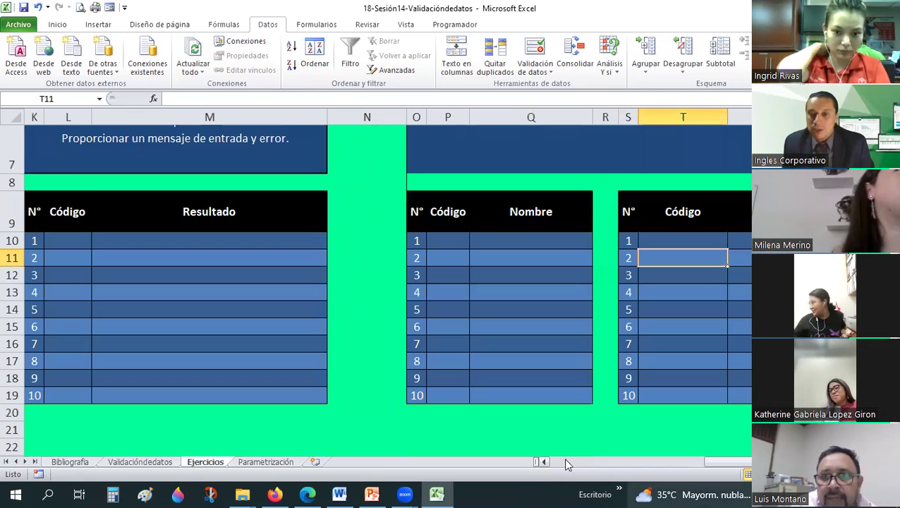
{"action": "left_click", "coordinate": [568, 464]}
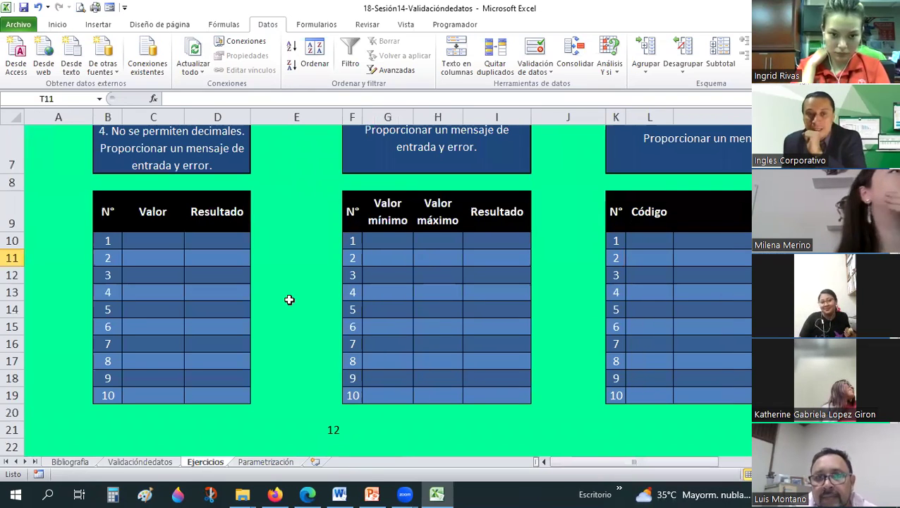
{"action": "scroll", "coordinate": [289, 296], "scroll_direction": "up", "scroll_amount": 2}
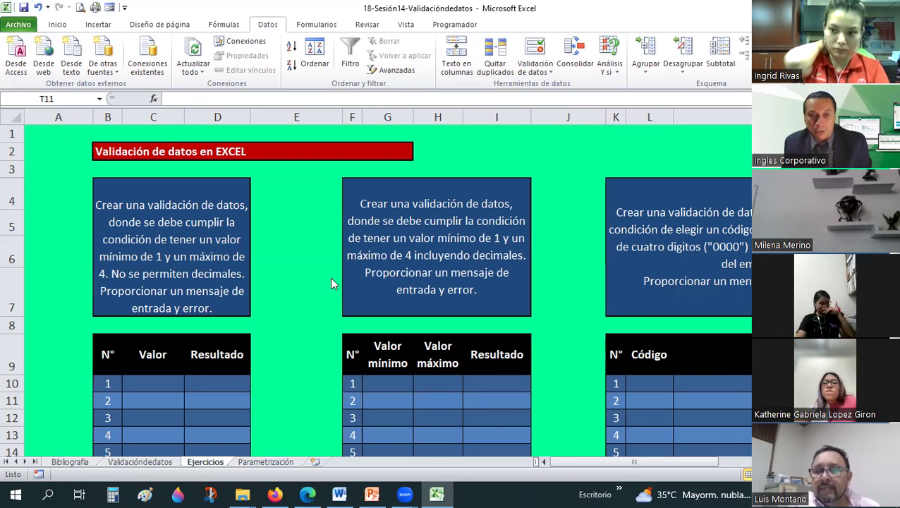
{"action": "scroll", "coordinate": [292, 265], "scroll_direction": "down", "scroll_amount": 1}
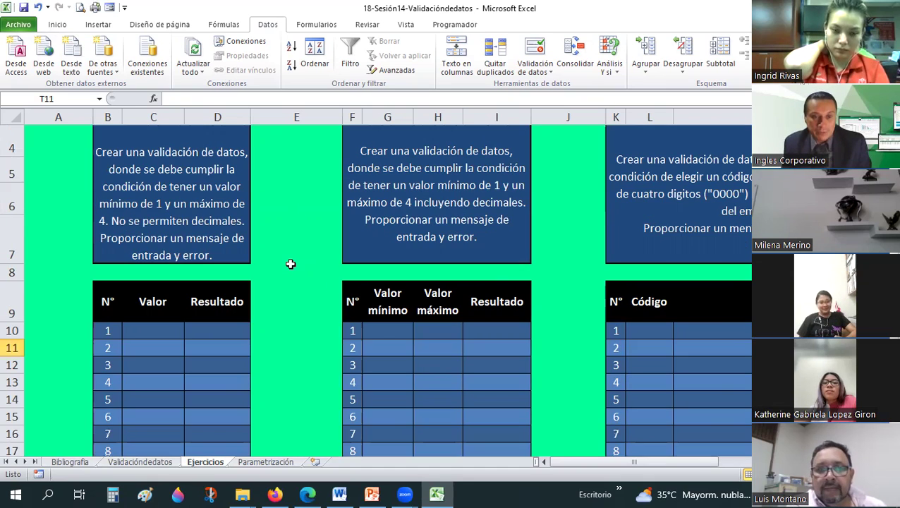
{"action": "scroll", "coordinate": [291, 263], "scroll_direction": "down", "scroll_amount": 1}
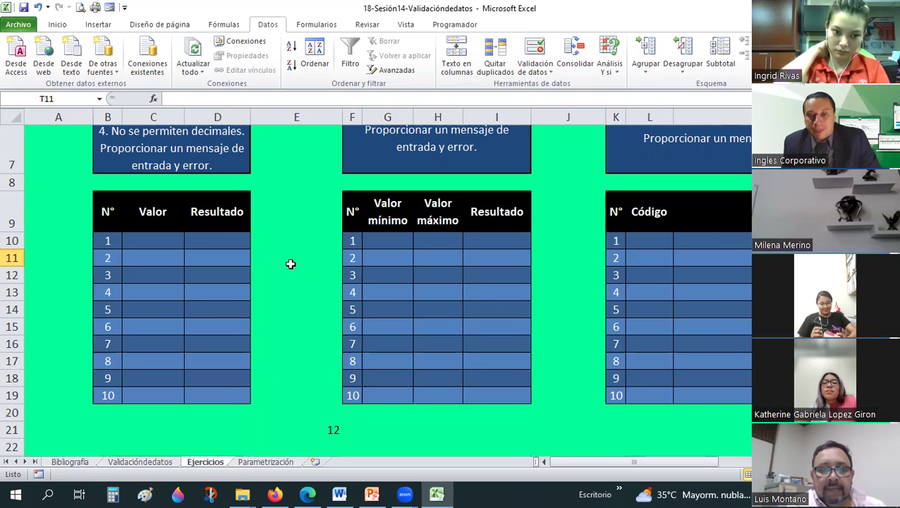
- On Parametrización, select the employee codes and names, then the 07:00 and 09:00 entry times
{"action": "left_click", "coordinate": [261, 462]}
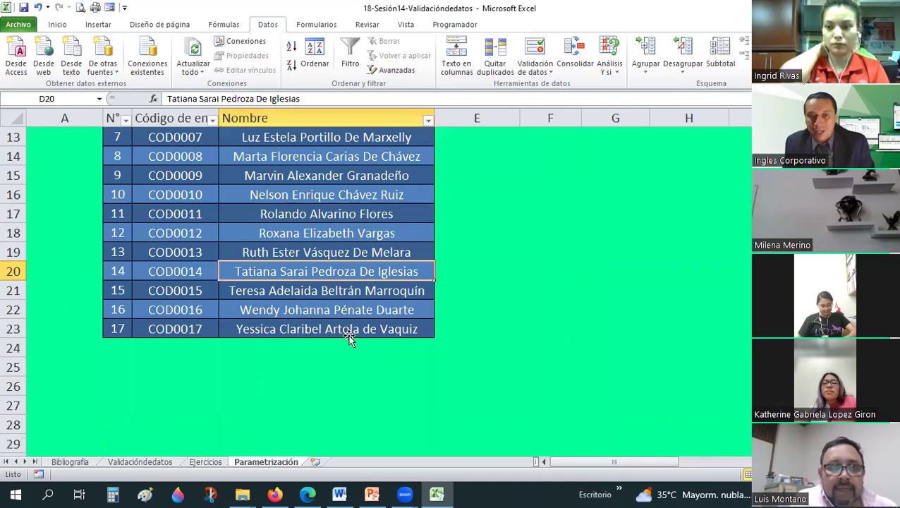
{"action": "scroll", "coordinate": [350, 333], "scroll_direction": "up", "scroll_amount": 4}
{"action": "scroll", "coordinate": [349, 334], "scroll_direction": "down", "scroll_amount": 2}
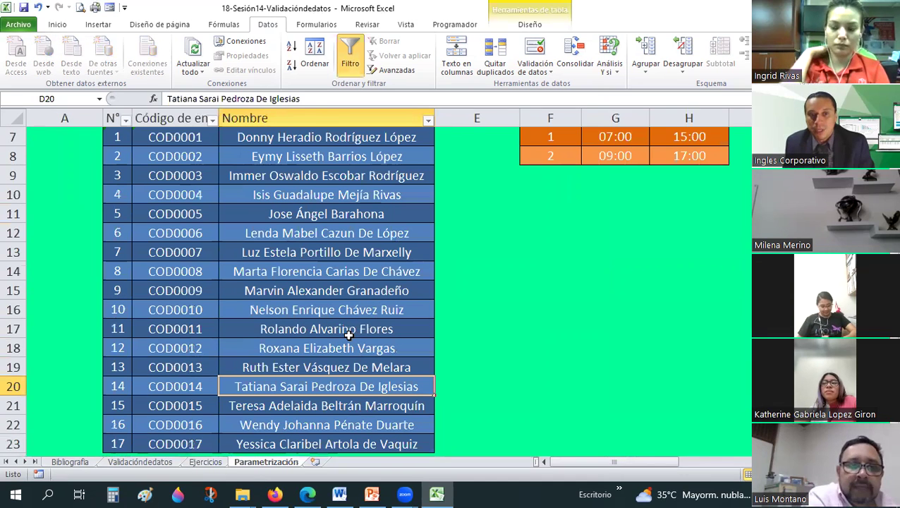
{"action": "scroll", "coordinate": [191, 233], "scroll_direction": "up", "scroll_amount": 1}
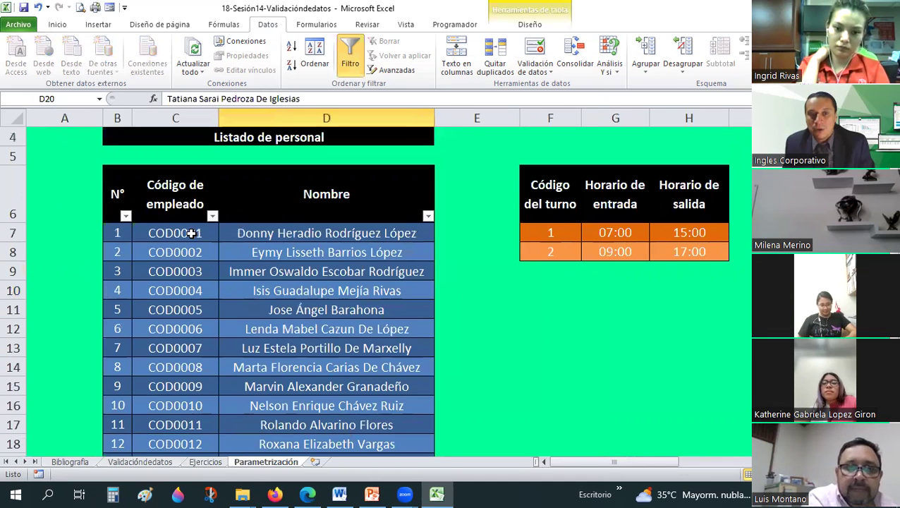
{"action": "left_click_drag", "start_coordinate": [117, 233], "coordinate": [255, 386]}
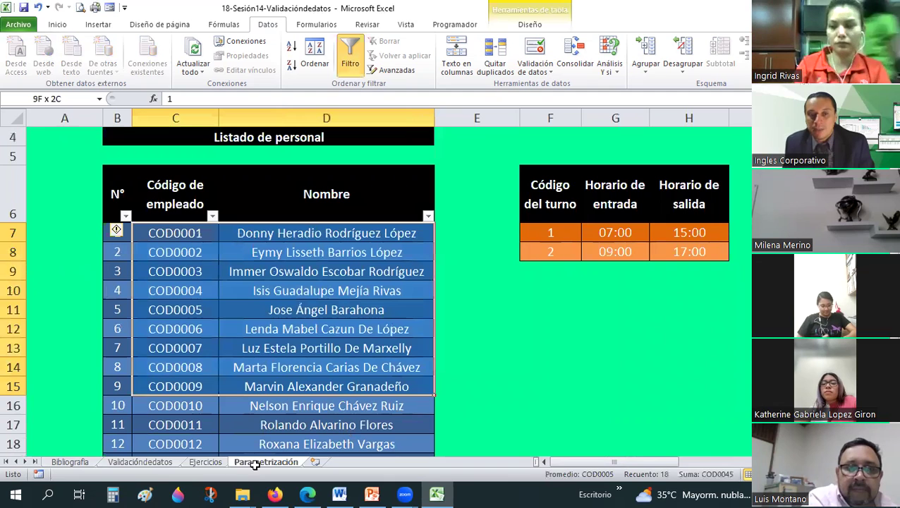
{"action": "mouse_move", "coordinate": [253, 475]}
{"action": "left_mouse_down"}
{"action": "mouse_move", "coordinate": [252, 441]}
{"action": "mouse_move", "coordinate": [270, 403]}
{"action": "left_mouse_up"}
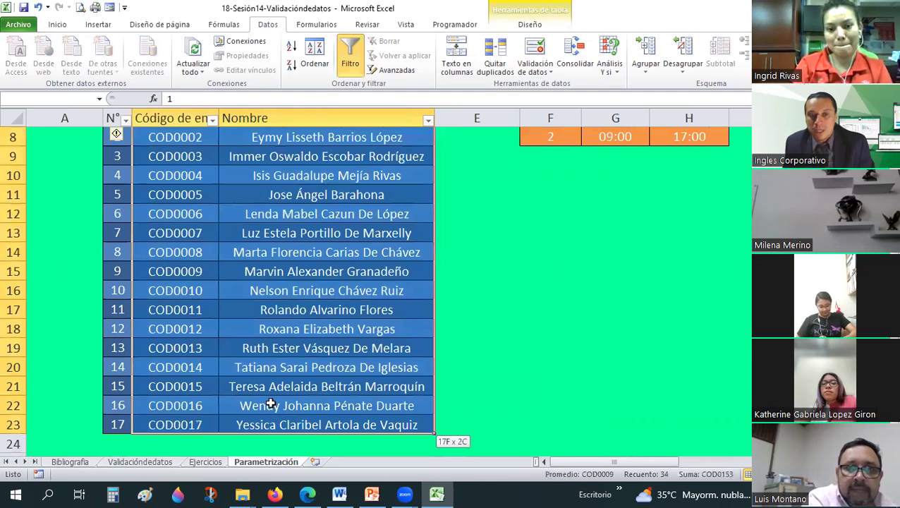
{"action": "scroll", "coordinate": [176, 213], "scroll_direction": "up", "scroll_amount": 1}
{"action": "key", "text": "shift+BackSpace"}
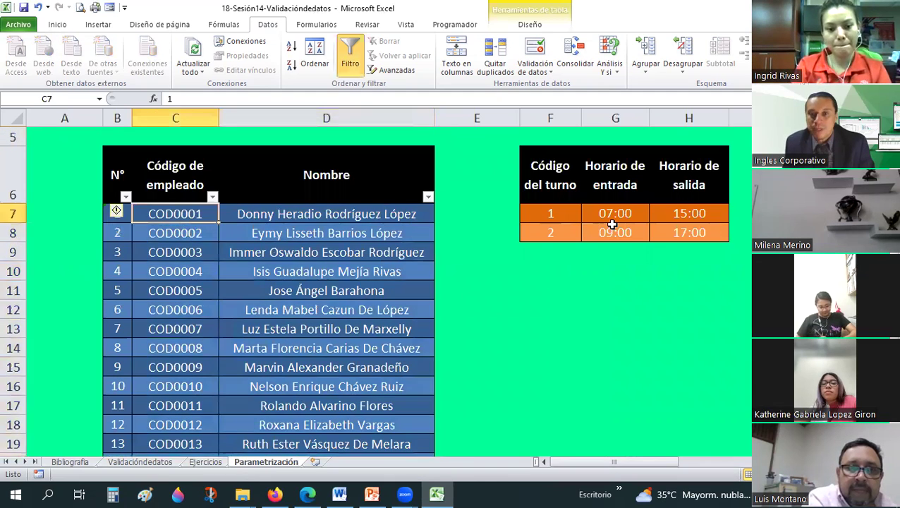
{"action": "left_click", "coordinate": [615, 213]}
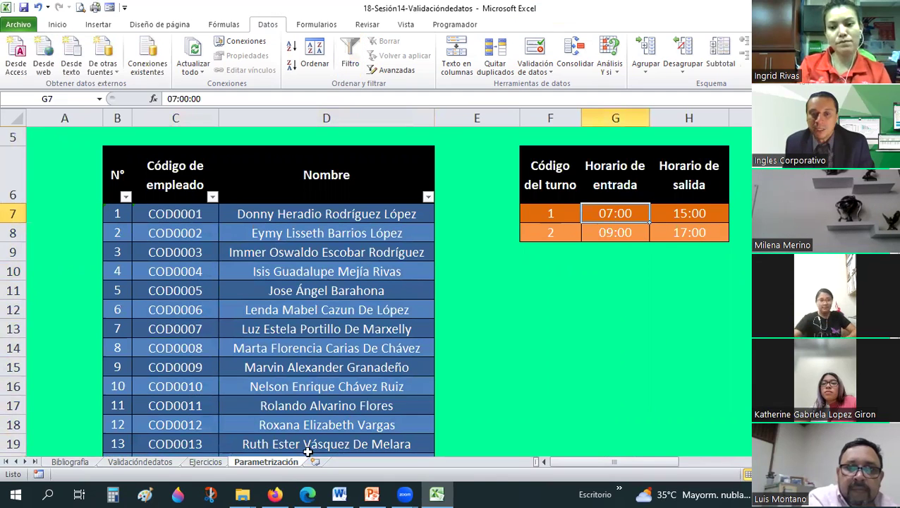
{"action": "key", "text": "Down"}
{"action": "left_click", "coordinate": [204, 462]}
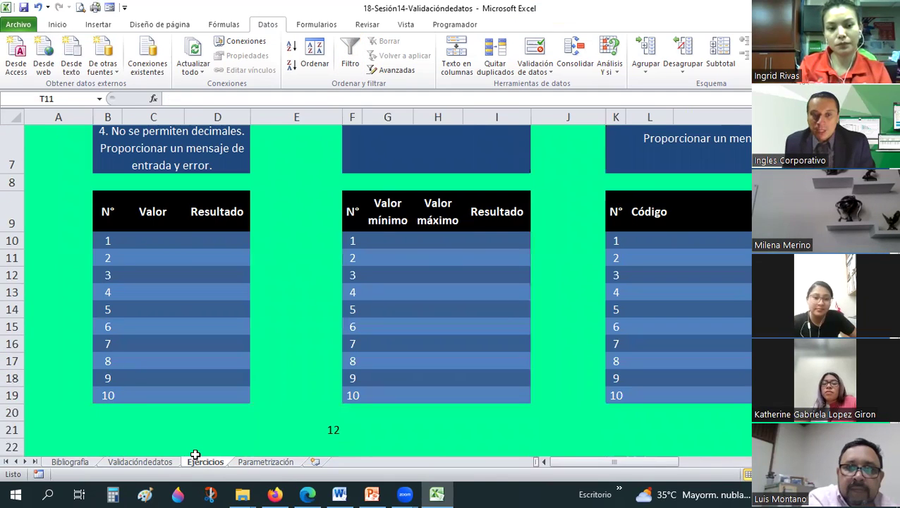
{"action": "scroll", "coordinate": [233, 313], "scroll_direction": "up", "scroll_amount": 1}
{"action": "scroll", "coordinate": [386, 237], "scroll_direction": "up", "scroll_amount": 1}
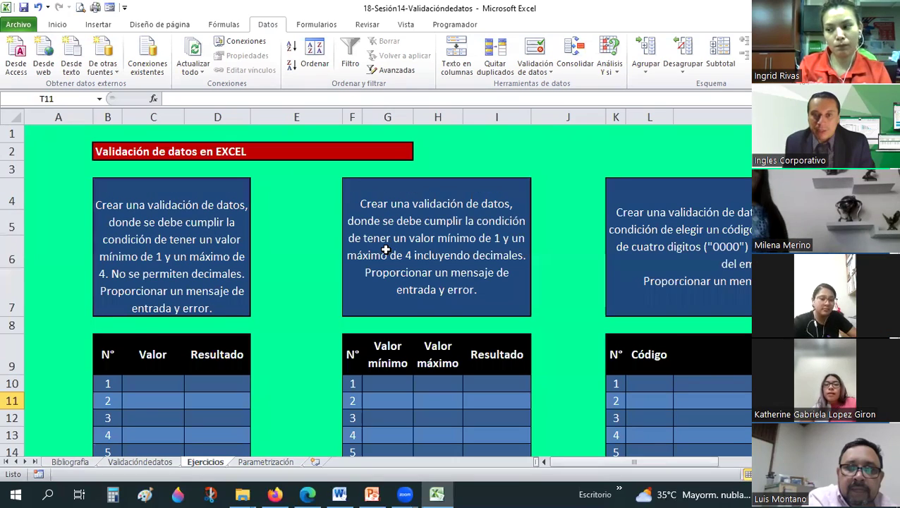
{"action": "left_click", "coordinate": [393, 244]}
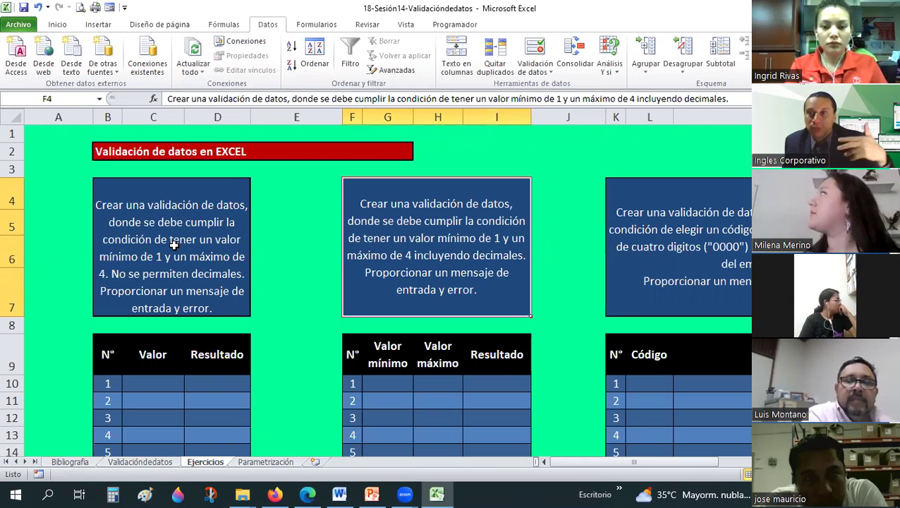
{"action": "scroll", "coordinate": [174, 244], "scroll_direction": "down", "scroll_amount": 2}
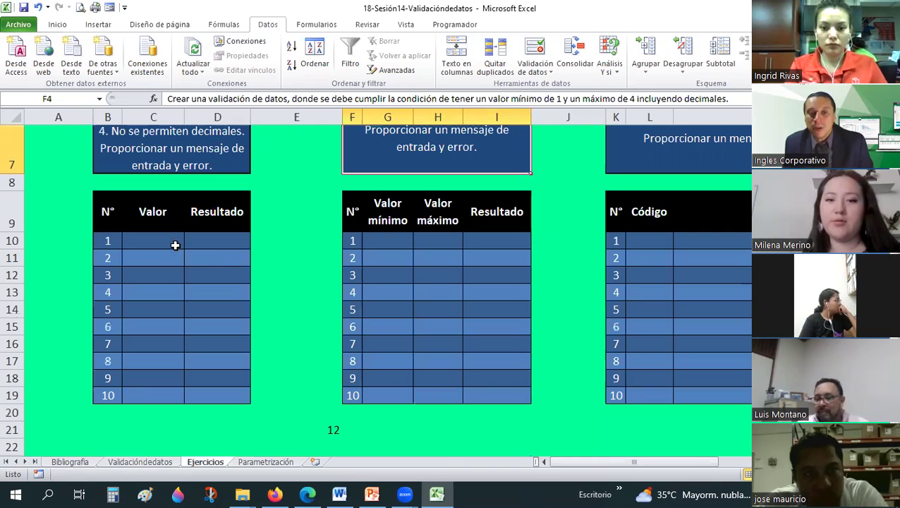
{"action": "left_click", "coordinate": [217, 241]}
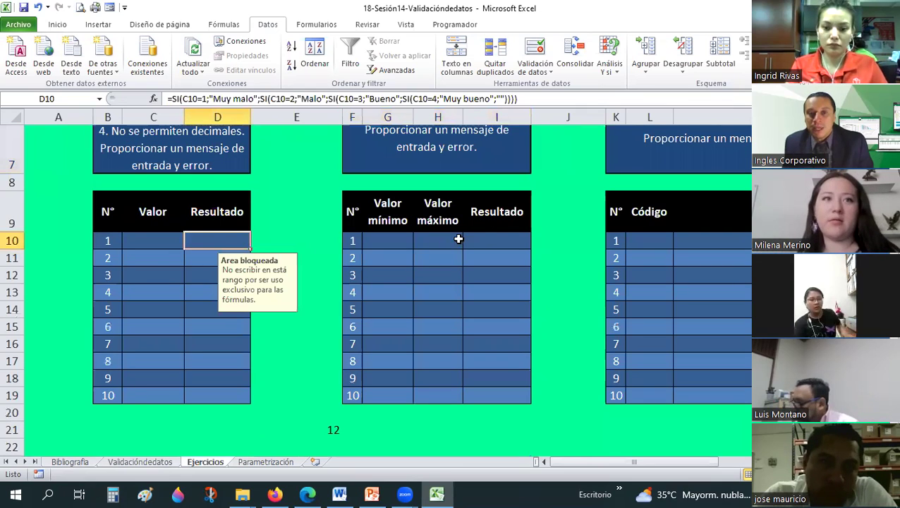
{"action": "left_click", "coordinate": [497, 239]}
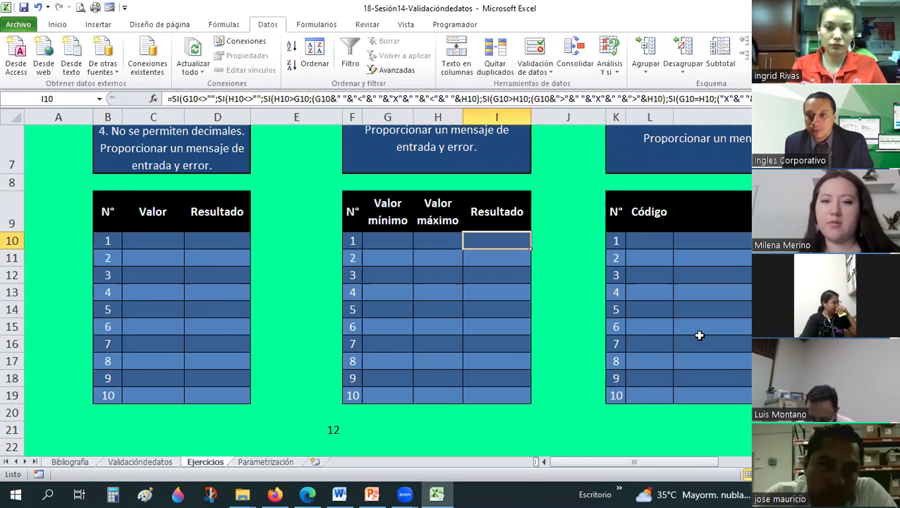
{"action": "left_click", "coordinate": [742, 241]}
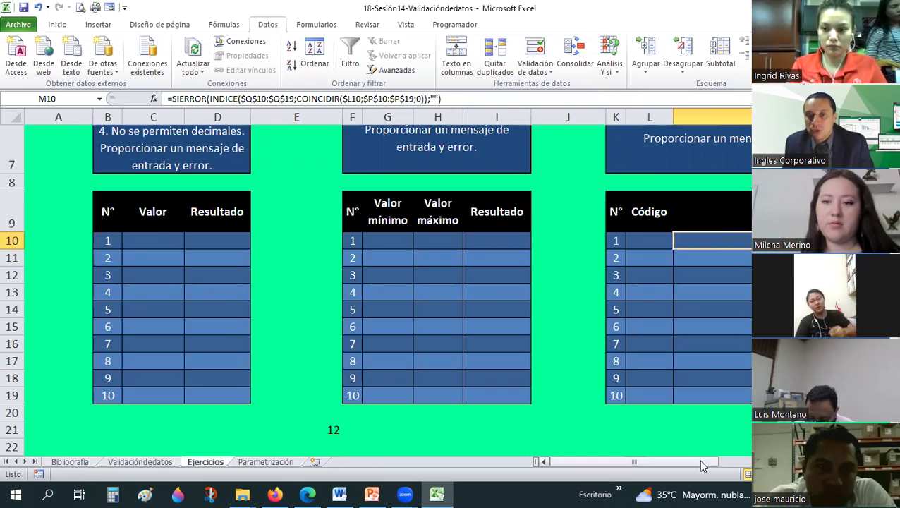
{"action": "left_click_drag", "start_coordinate": [633, 461], "coordinate": [710, 461]}
{"action": "scroll", "coordinate": [628, 237], "scroll_direction": "right", "scroll_amount": 2}
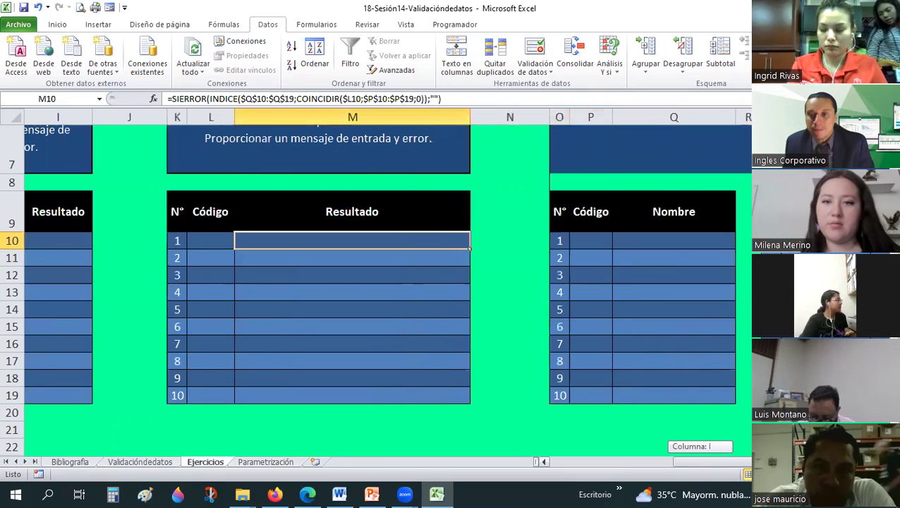
{"action": "scroll", "coordinate": [629, 237], "scroll_direction": "right", "scroll_amount": 3}
{"action": "left_click", "coordinate": [605, 240]}
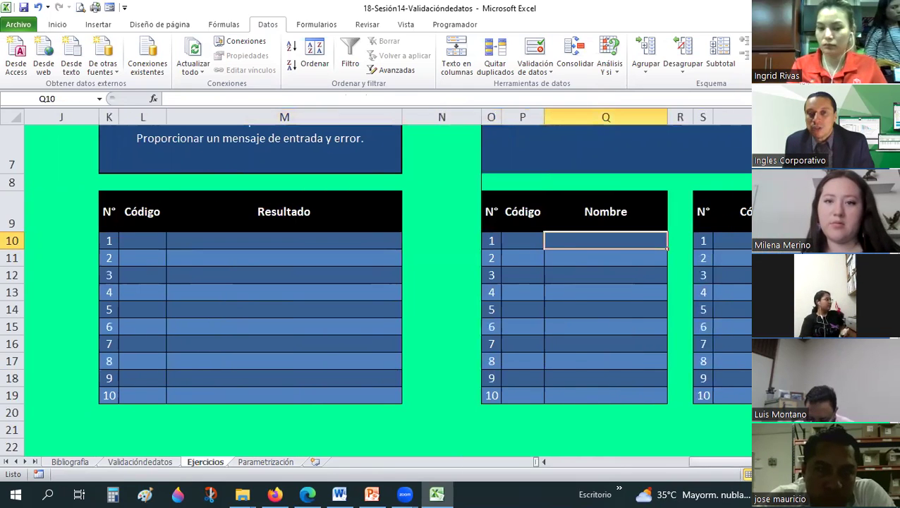
{"action": "left_click", "coordinate": [832, 241]}
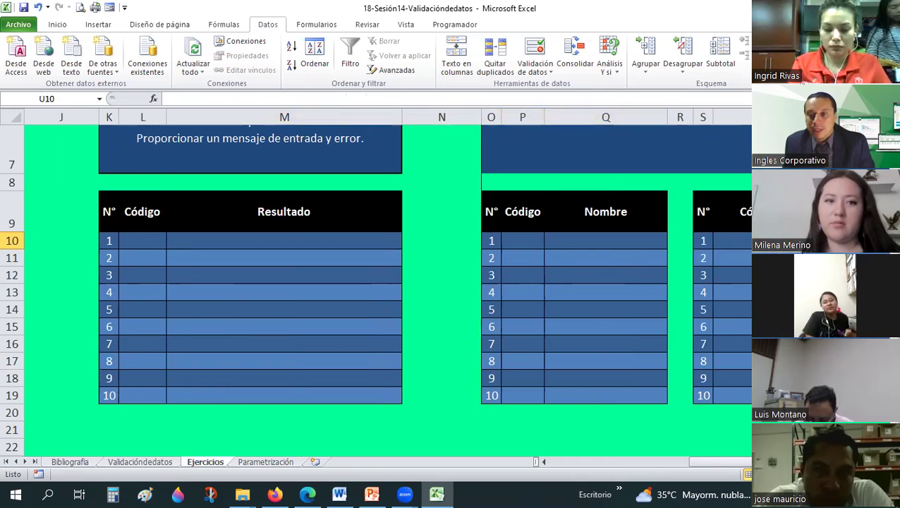
{"action": "scroll", "coordinate": [388, 282], "scroll_direction": "right", "scroll_amount": 1}
{"action": "key", "text": "Return"}
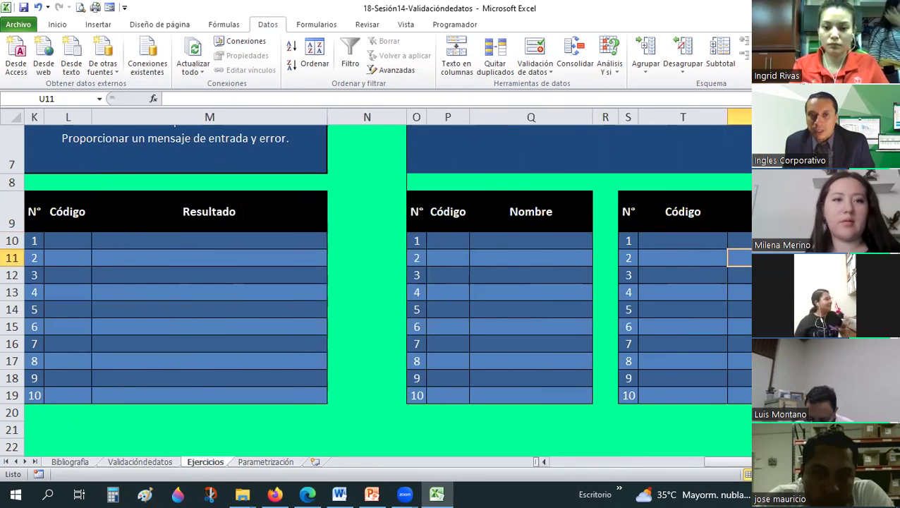
{"action": "key", "text": "Return"}
{"action": "key", "text": "Down"}
{"action": "key", "text": "Down"}
{"action": "key", "text": "Down"}
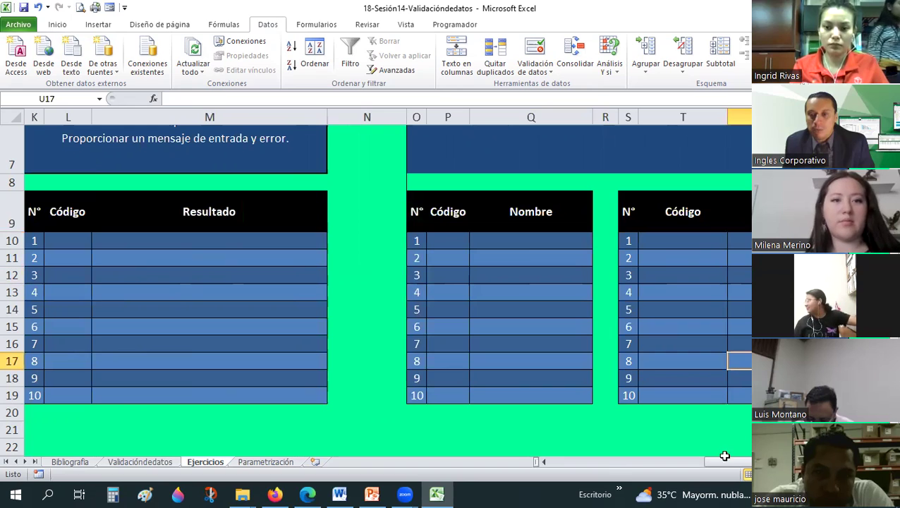
{"action": "left_click_drag", "start_coordinate": [707, 464], "coordinate": [485, 449]}
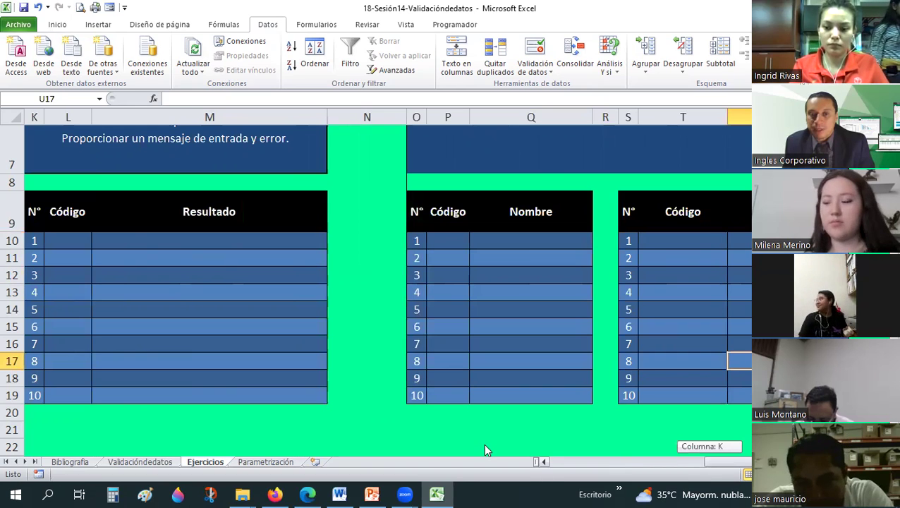
{"action": "left_click_drag", "start_coordinate": [142, 233], "coordinate": [140, 232]}
{"action": "left_click", "coordinate": [154, 245]}
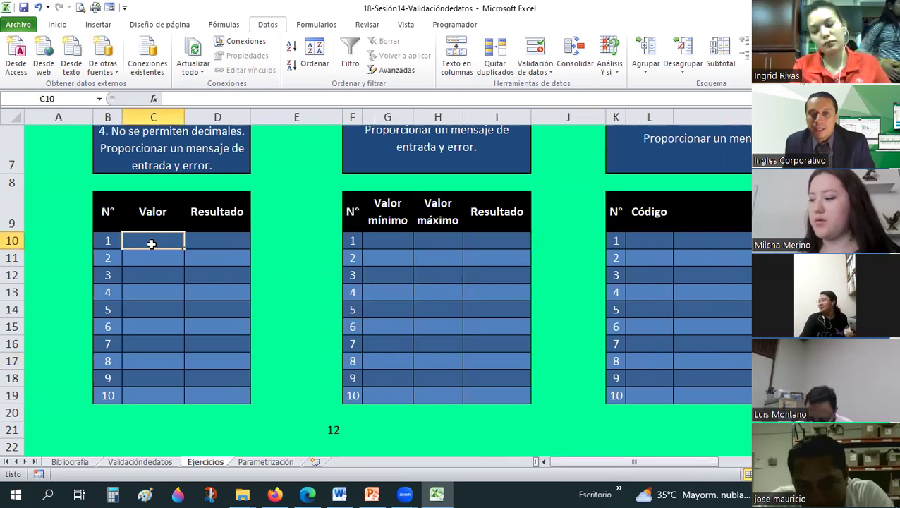
{"action": "left_click", "coordinate": [197, 248]}
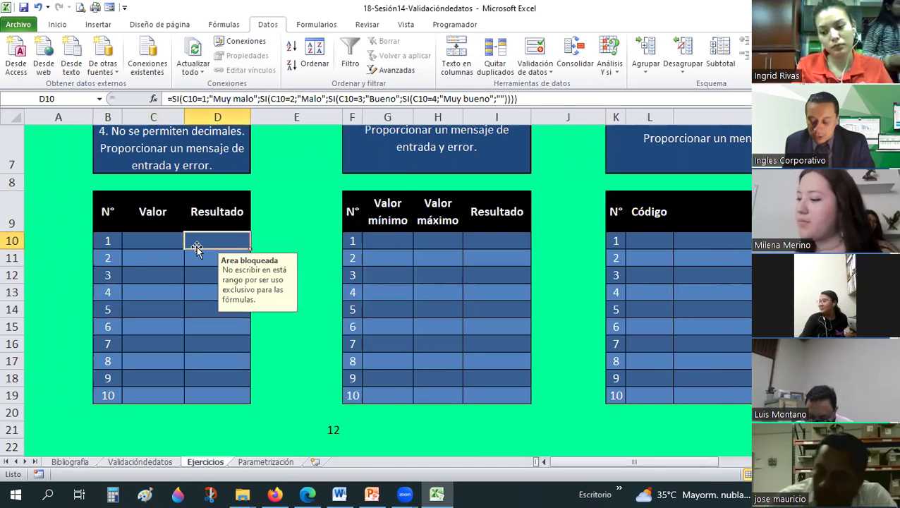
{"action": "type", "text": "122"}
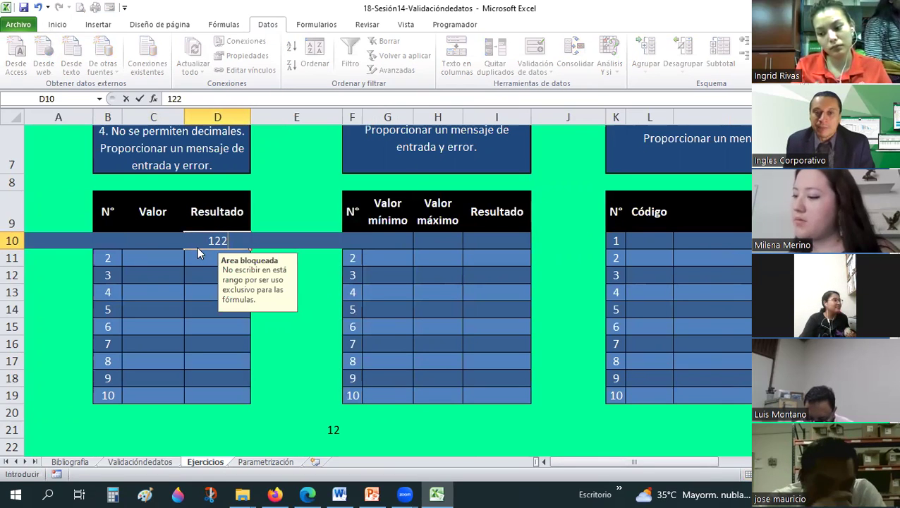
{"action": "key", "text": "Return"}
{"action": "left_click", "coordinate": [451, 273]}
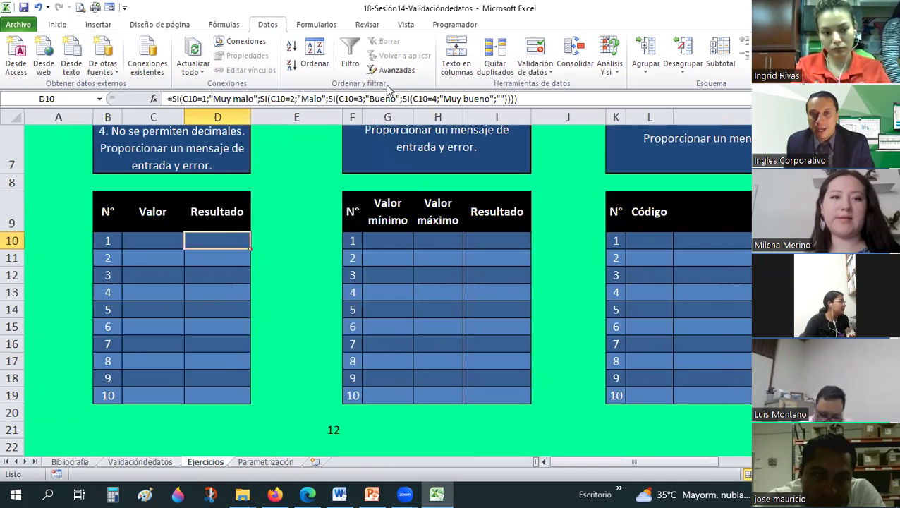
{"action": "key", "text": "Delete"}
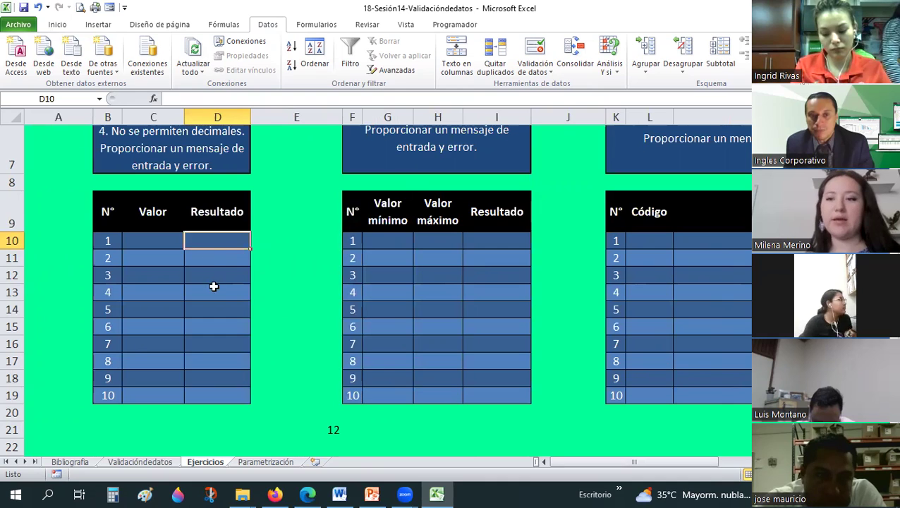
{"action": "left_click", "coordinate": [210, 258]}
{"action": "key", "text": "ctrl+z"}
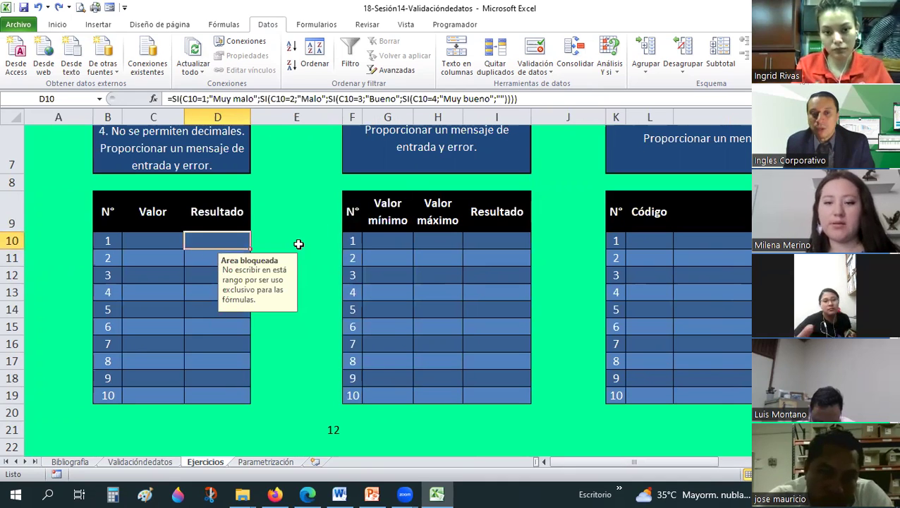
{"action": "left_click", "coordinate": [304, 271]}
{"action": "left_click", "coordinate": [280, 243]}
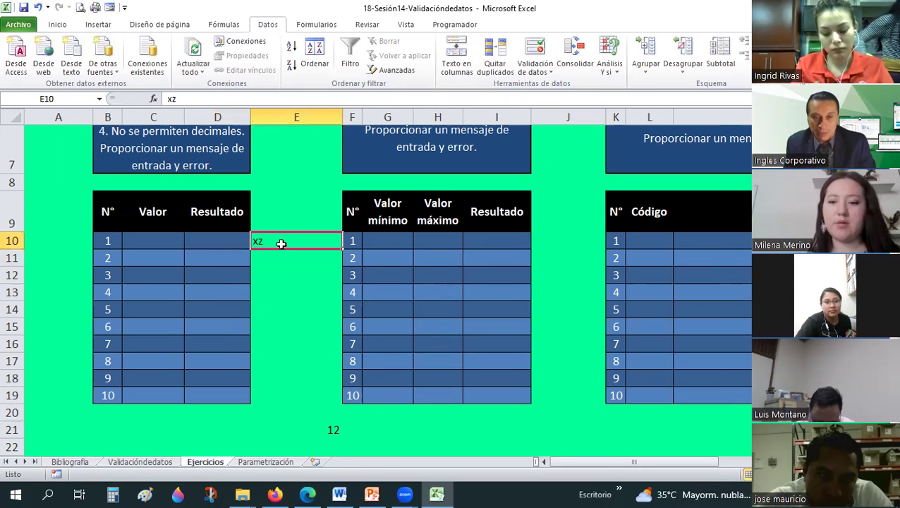
{"action": "key", "text": "ctrl+c"}
{"action": "key", "text": "Left"}
{"action": "key", "text": "shift+F10"}
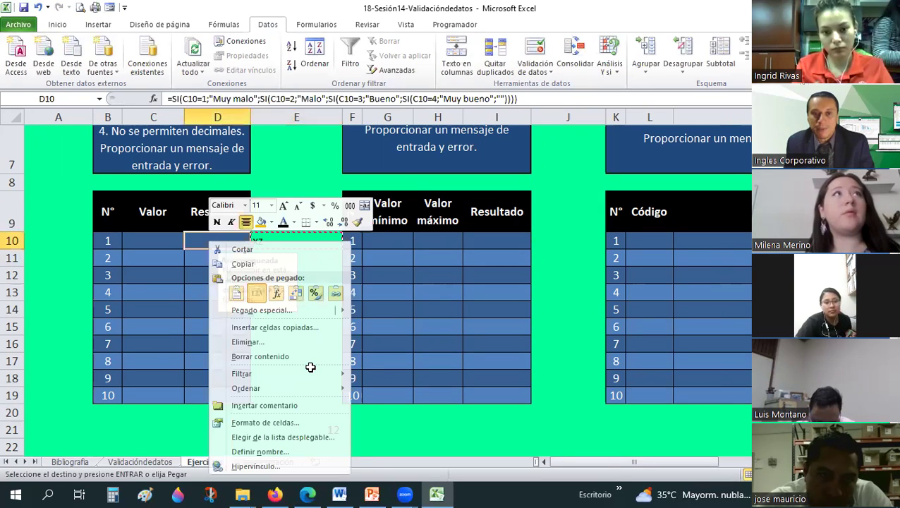
{"action": "key", "text": "v"}
{"action": "key", "text": "ctrl+z"}
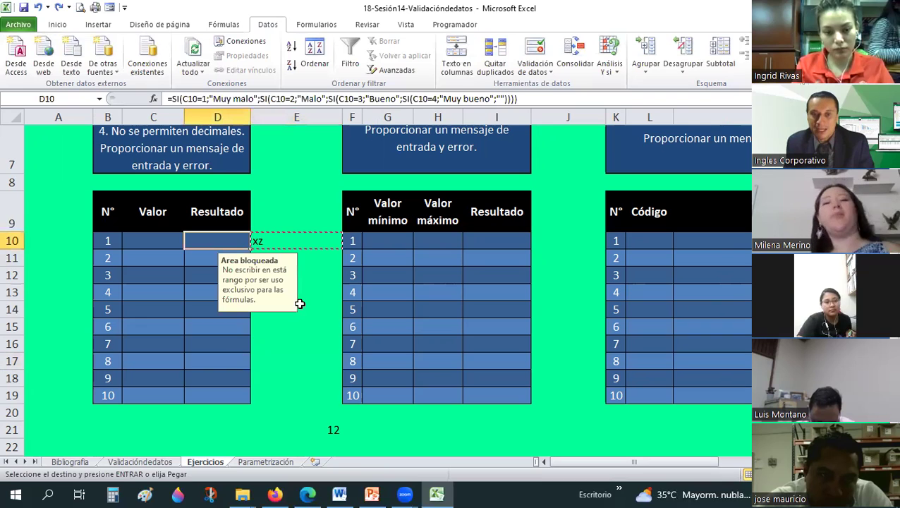
{"action": "left_click_drag", "start_coordinate": [232, 243], "coordinate": [233, 273]}
{"action": "key", "text": "Escape"}
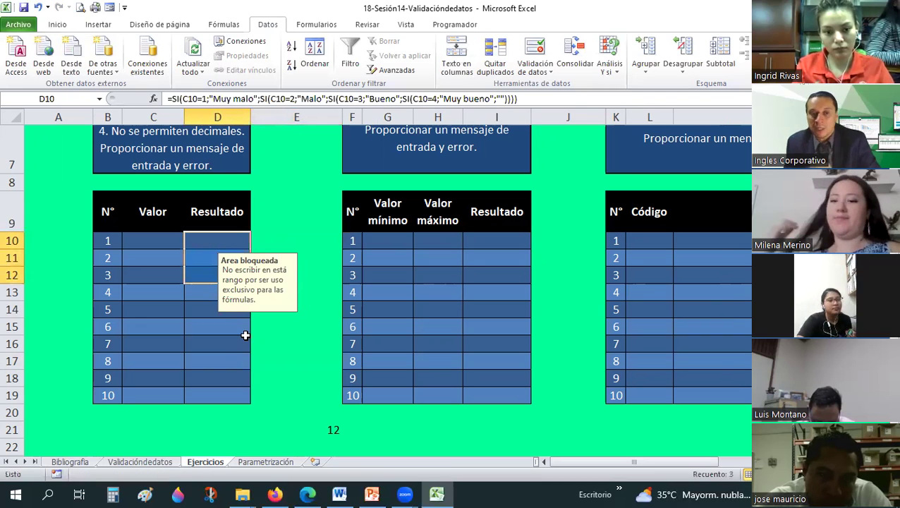
{"action": "scroll", "coordinate": [148, 297], "scroll_direction": "up", "scroll_amount": 2}
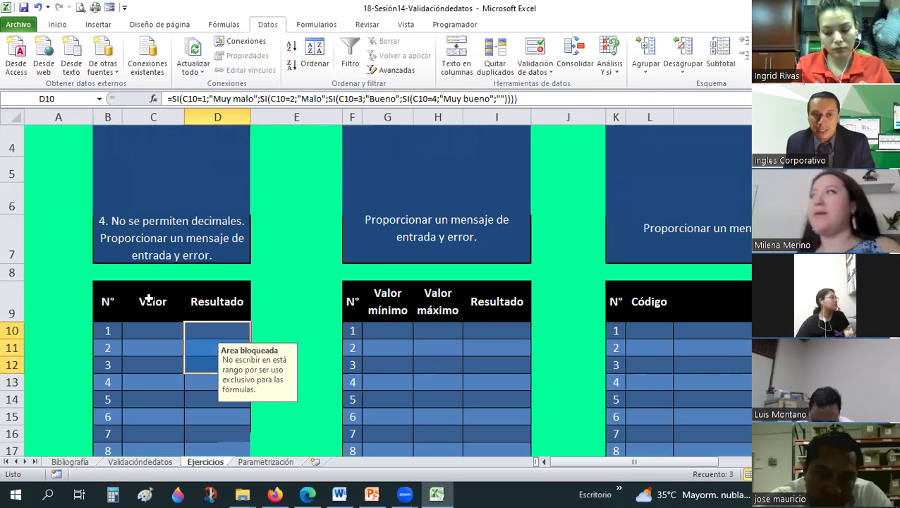
{"action": "scroll", "coordinate": [149, 299], "scroll_direction": "down", "scroll_amount": 1}
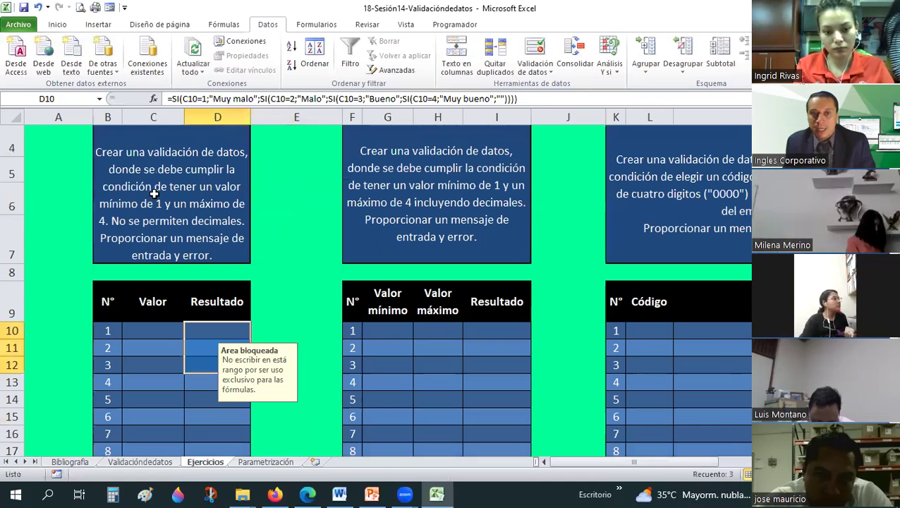
- Select the first exercise's empty Valor cells C10:C19
{"action": "left_click", "coordinate": [149, 155]}
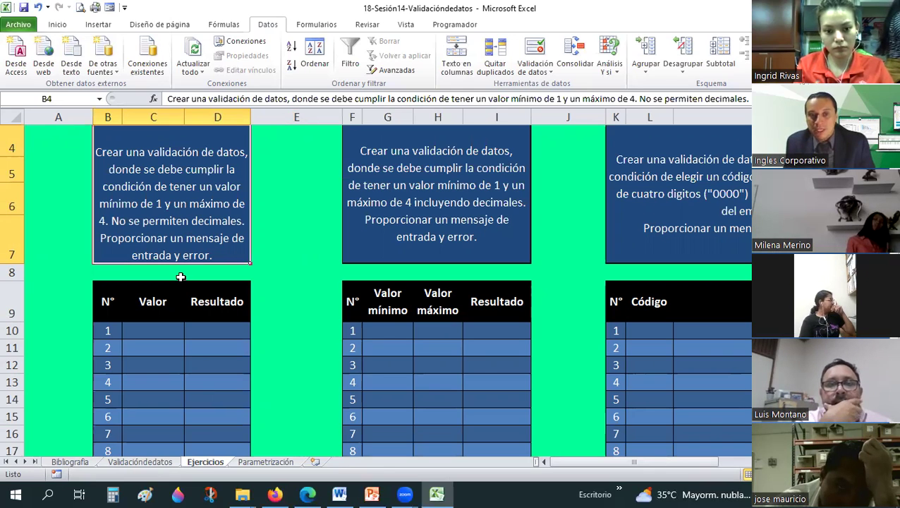
{"action": "scroll", "coordinate": [181, 275], "scroll_direction": "down", "scroll_amount": 1}
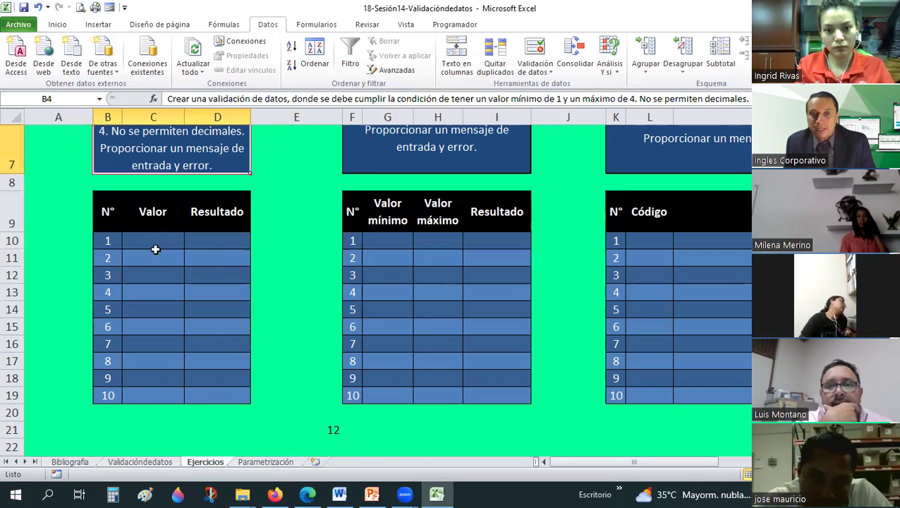
{"action": "left_click_drag", "start_coordinate": [152, 243], "coordinate": [144, 292]}
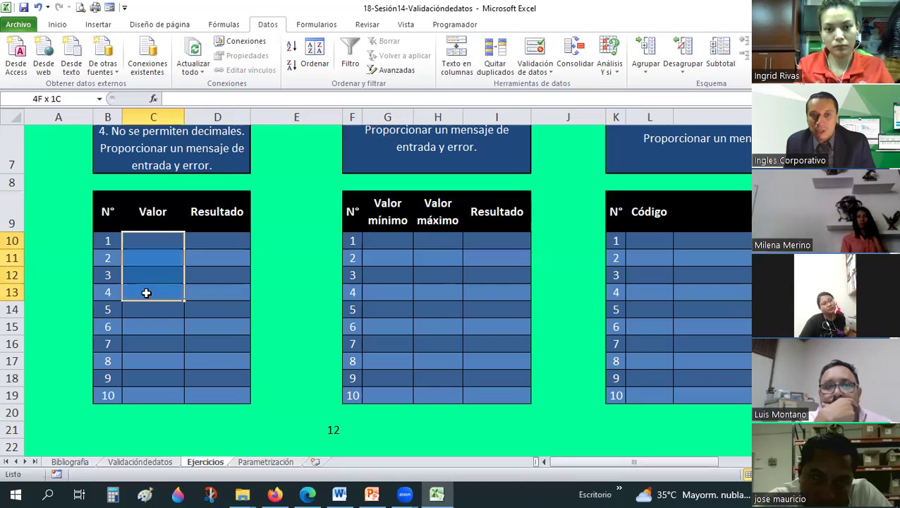
{"action": "left_click_drag", "start_coordinate": [139, 335], "coordinate": [145, 395]}
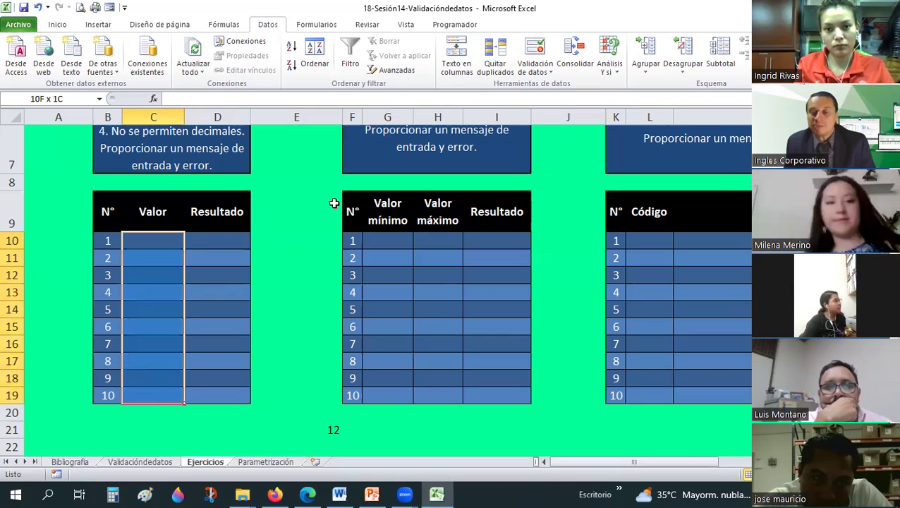
{"action": "scroll", "coordinate": [317, 200], "scroll_direction": "up", "scroll_amount": 1}
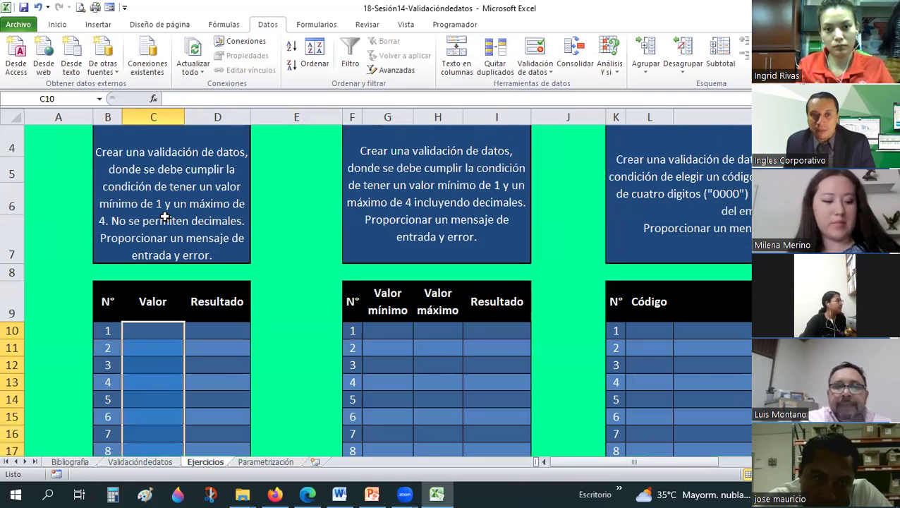
- Restrict the Valor cells to whole numbers between 1 and 4 in Validación de datos
{"action": "left_click", "coordinate": [543, 73]}
{"action": "left_click", "coordinate": [546, 85]}
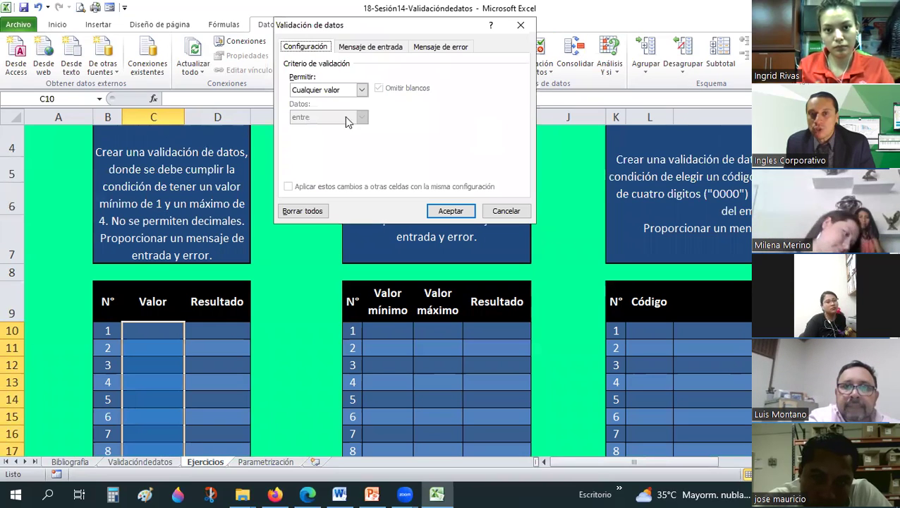
{"action": "left_click", "coordinate": [362, 92]}
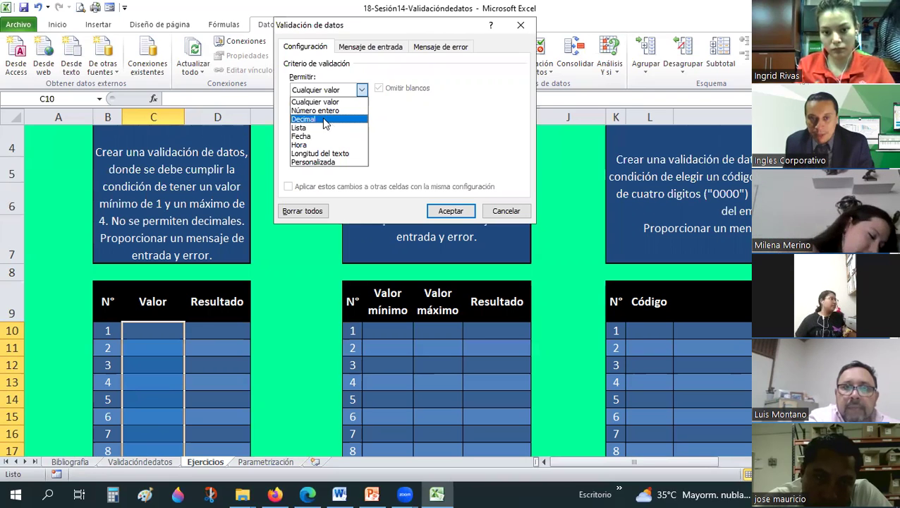
{"action": "left_click", "coordinate": [319, 110]}
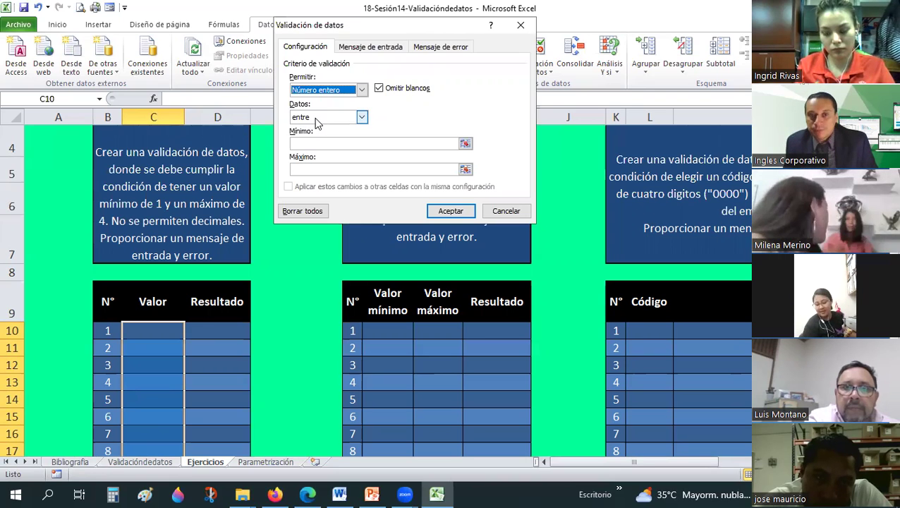
{"action": "left_click", "coordinate": [315, 119]}
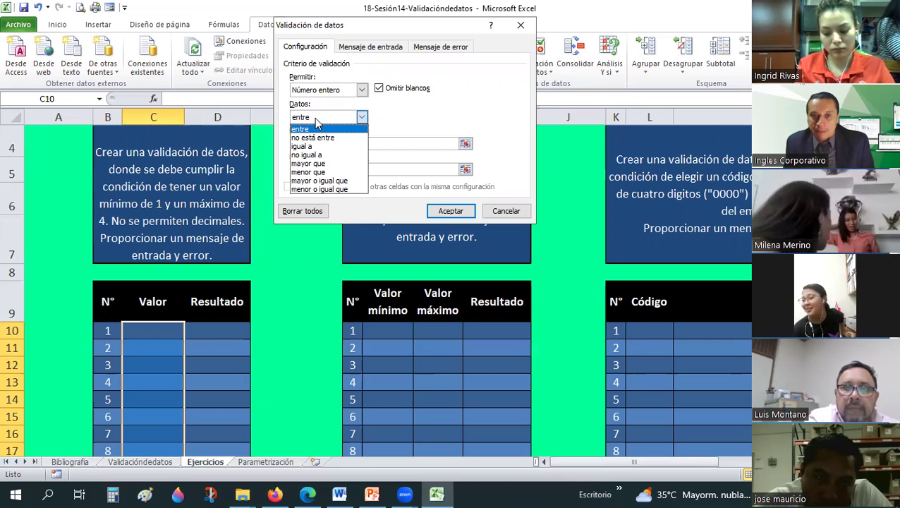
{"action": "left_click", "coordinate": [312, 129]}
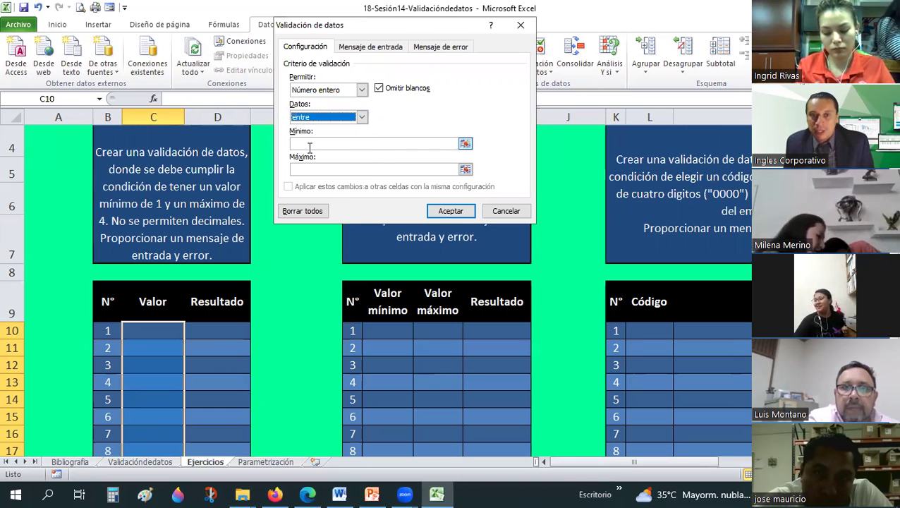
{"action": "left_click", "coordinate": [303, 143]}
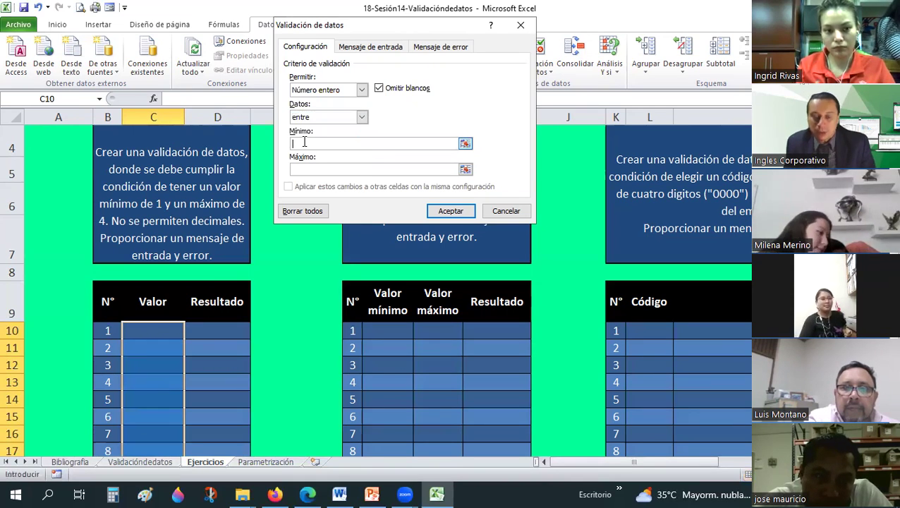
{"action": "type", "text": "1"}
{"action": "left_click", "coordinate": [302, 170]}
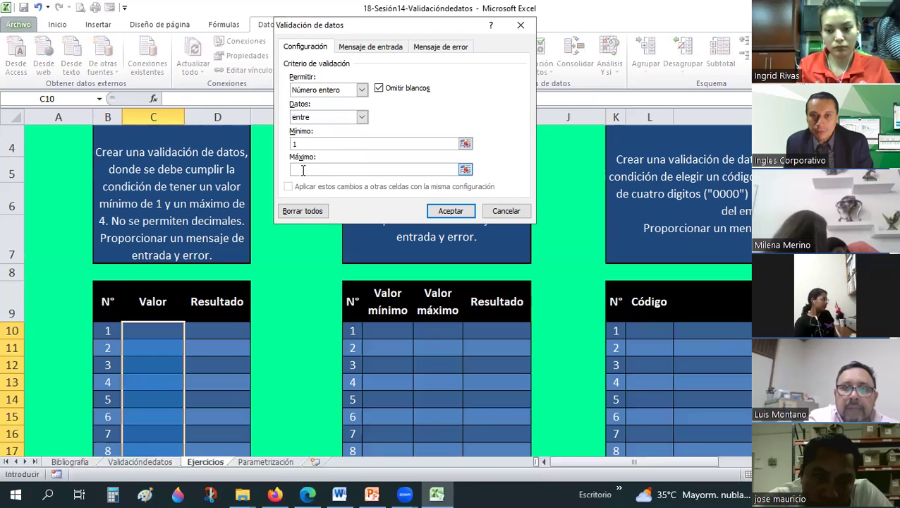
{"action": "type", "text": "4"}
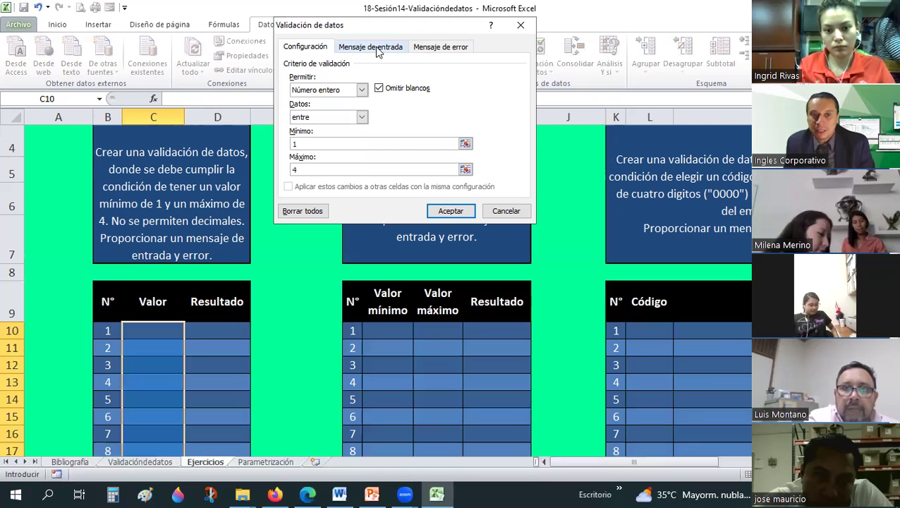
{"action": "left_click", "coordinate": [377, 48]}
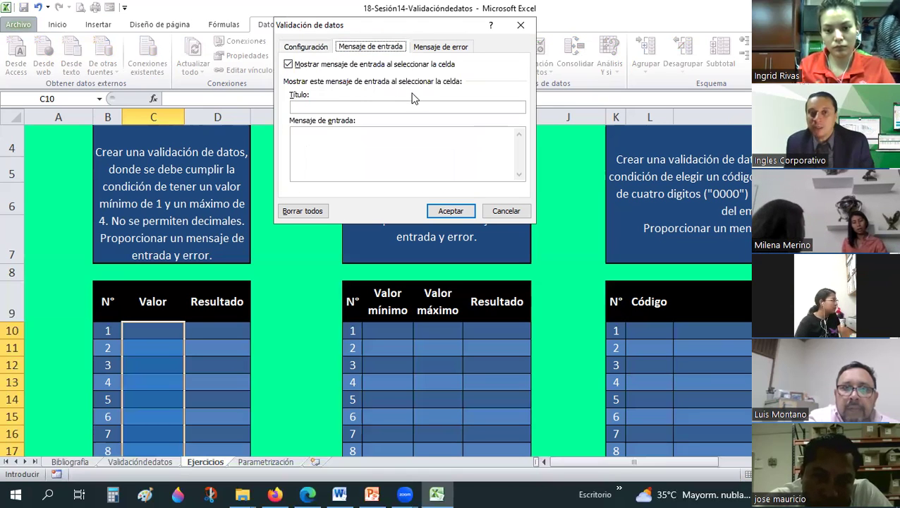
{"action": "left_click", "coordinate": [432, 47]}
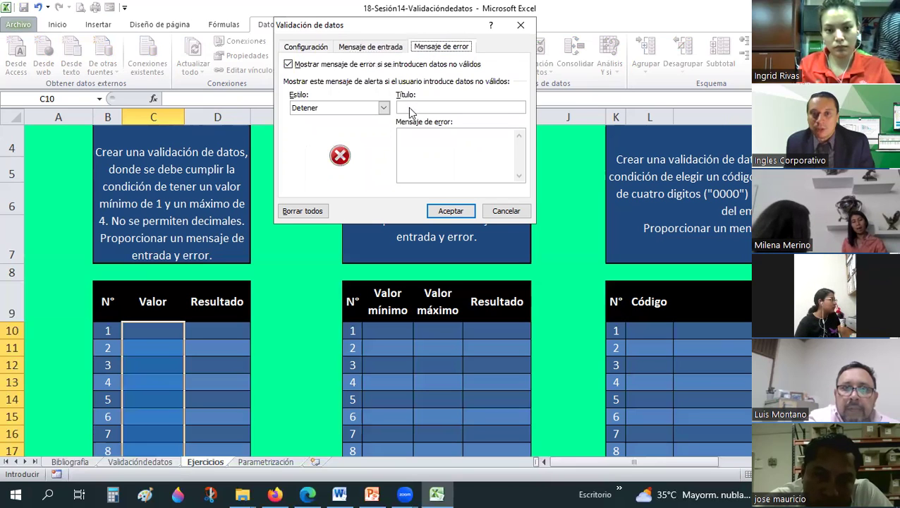
- Title the stop alert 'Error' with message 'Usted a elegido un número fuera del rango.'
{"action": "left_click", "coordinate": [409, 107]}
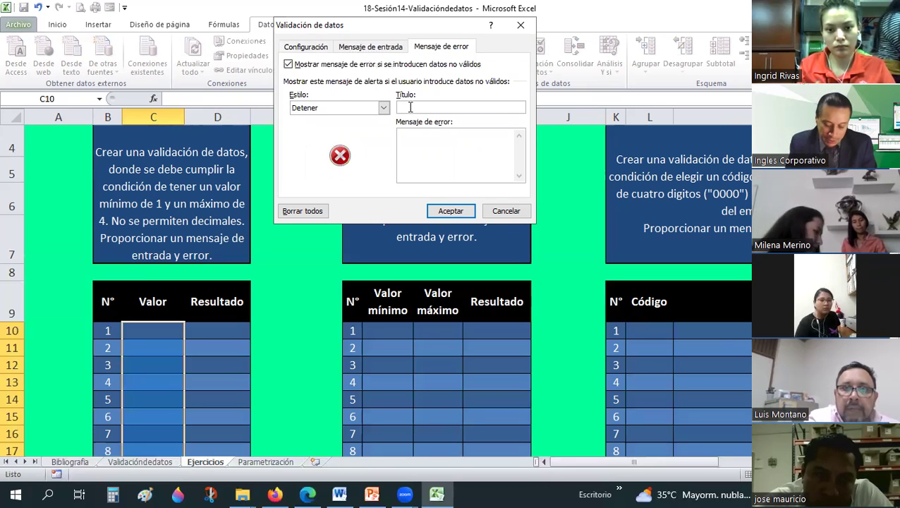
{"action": "type", "text": "Error"}
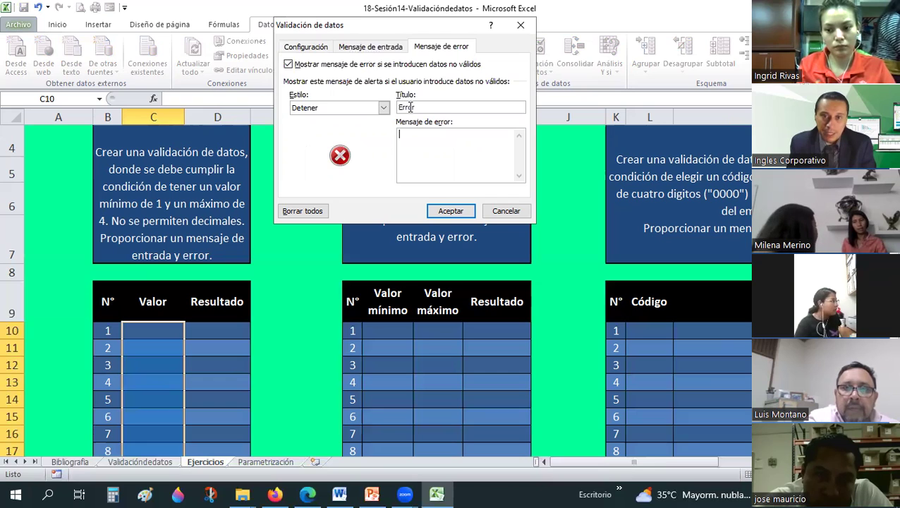
{"action": "type", "text": "Elegir"}
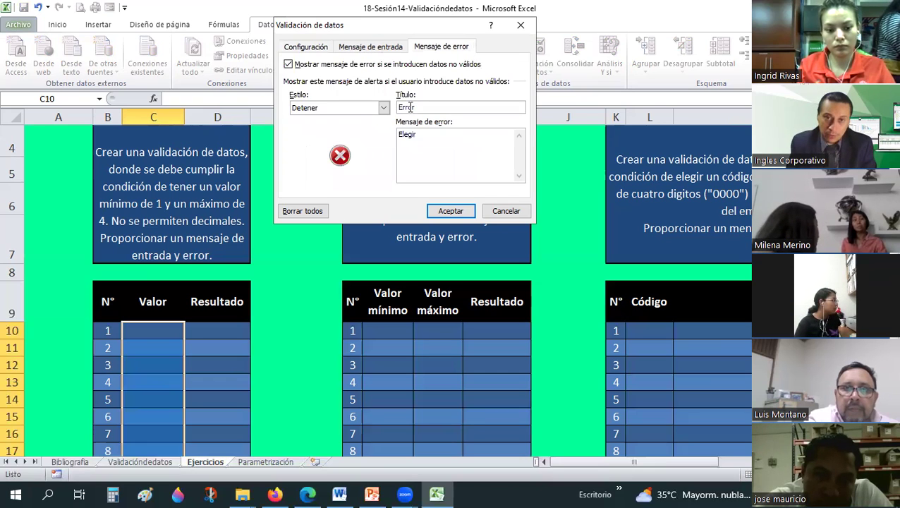
{"action": "type", "text": " úni"}
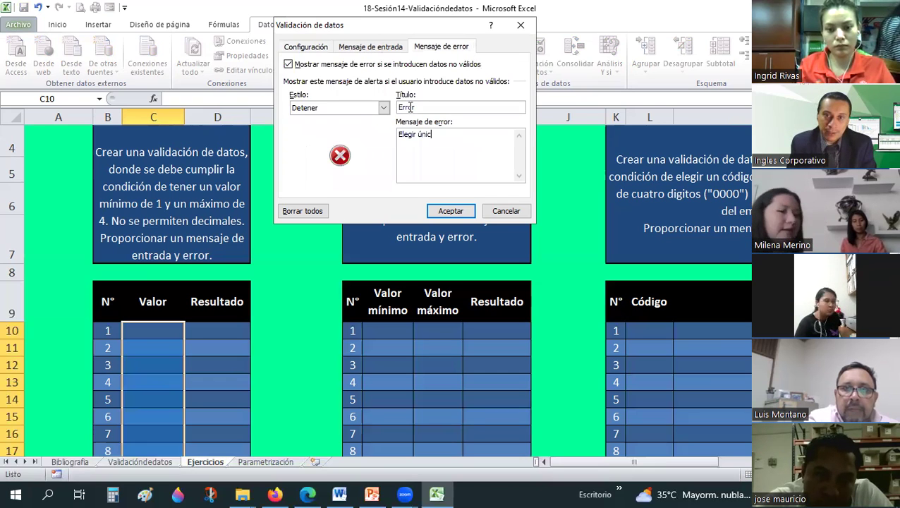
{"action": "key", "text": "ctrl+a"}
{"action": "key", "text": "BackSpace"}
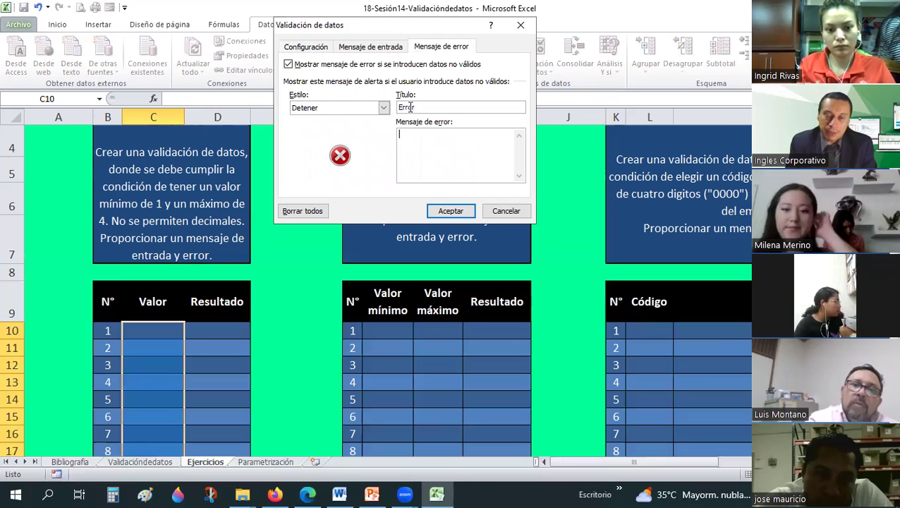
{"action": "type", "text": "U"}
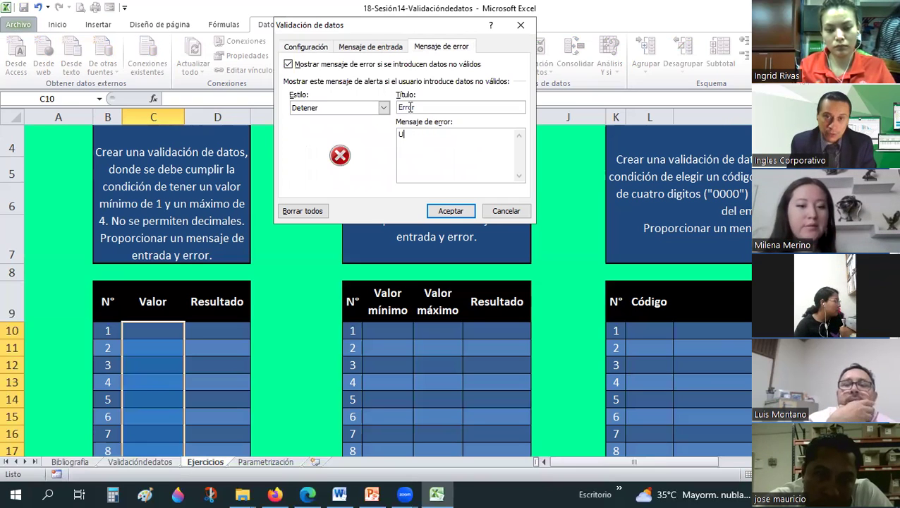
{"action": "type", "text": "sted a elegido un n"}
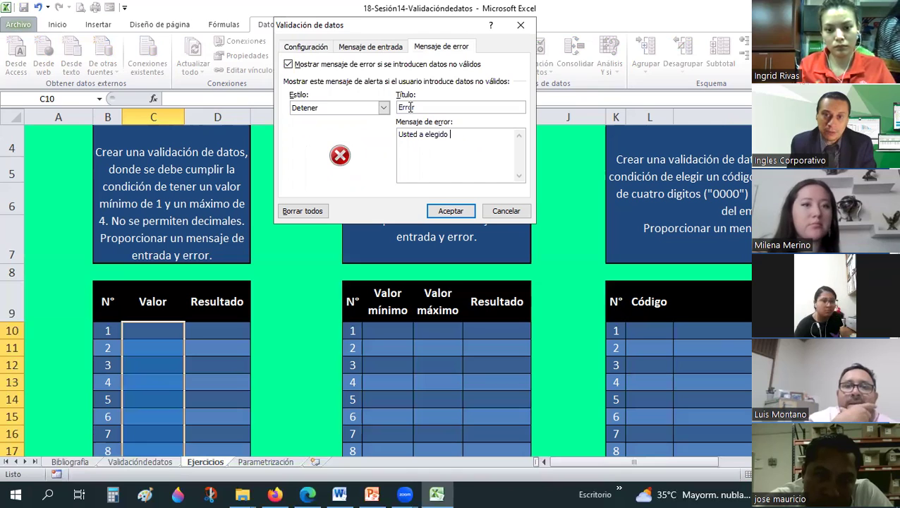
{"action": "type", "text": "úme"}
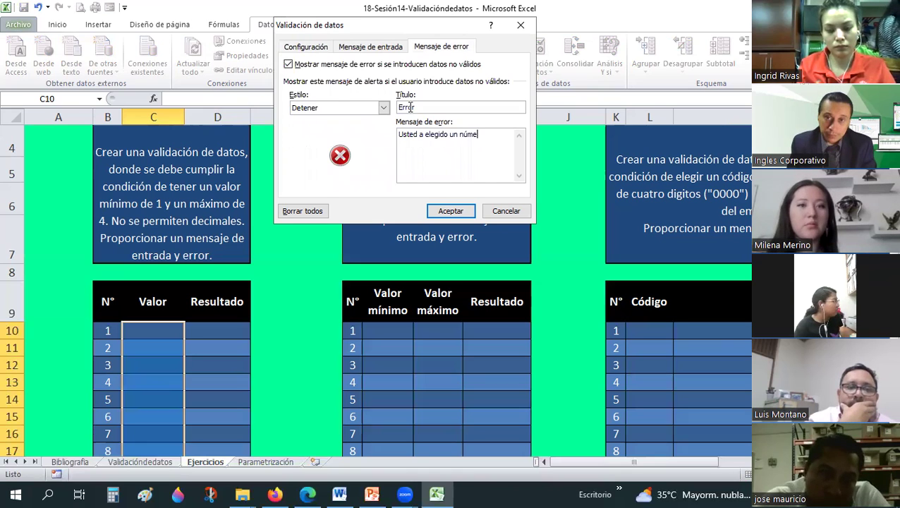
{"action": "type", "text": "ro fuera del rango."}
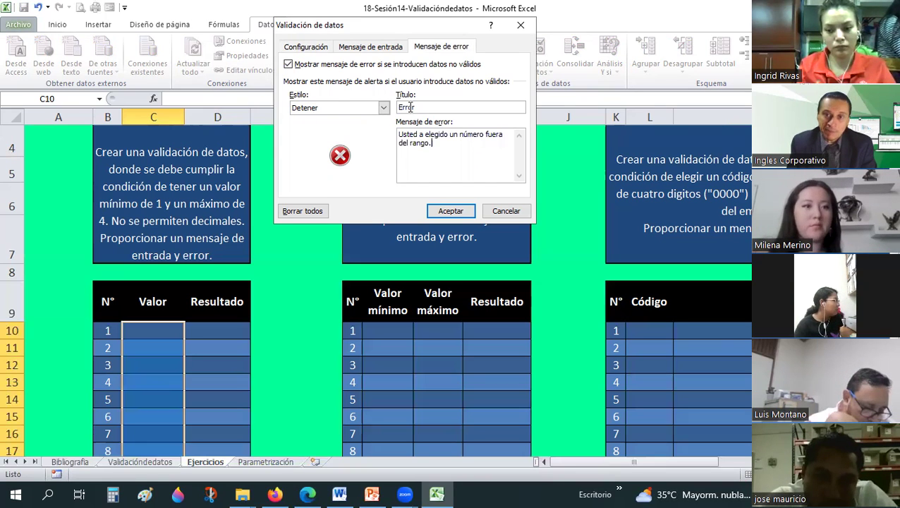
- Add input message 'Valores a digitar': 'Unicamente digitar valores enteros entre 1 y 4.' and apply
{"action": "left_click", "coordinate": [373, 47]}
{"action": "left_click", "coordinate": [373, 110]}
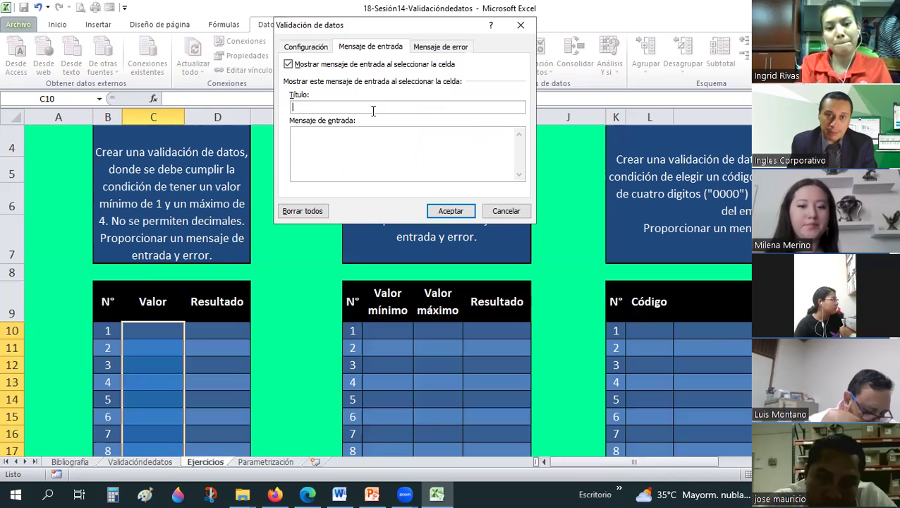
{"action": "type", "text": "Valores a"}
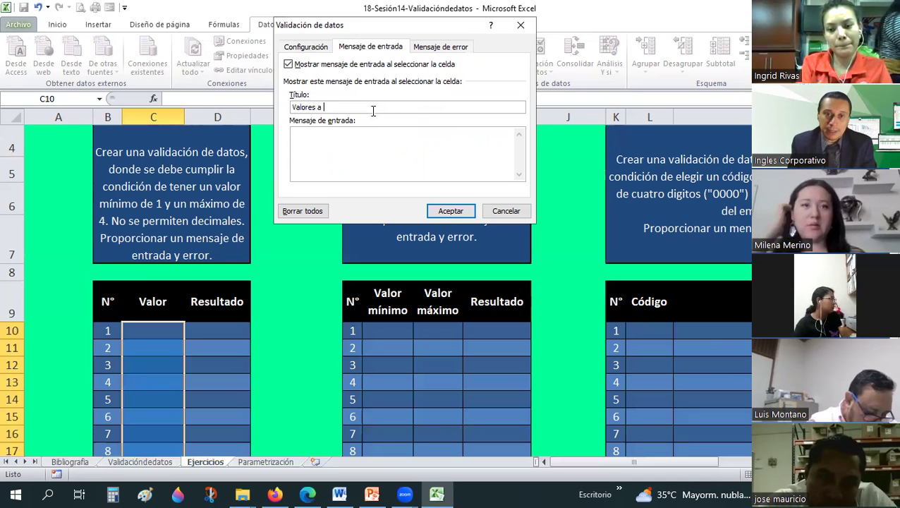
{"action": "key", "text": "BackSpace"}
{"action": "key", "text": "BackSpace"}
{"action": "key", "text": "BackSpace"}
{"action": "key", "text": "BackSpace"}
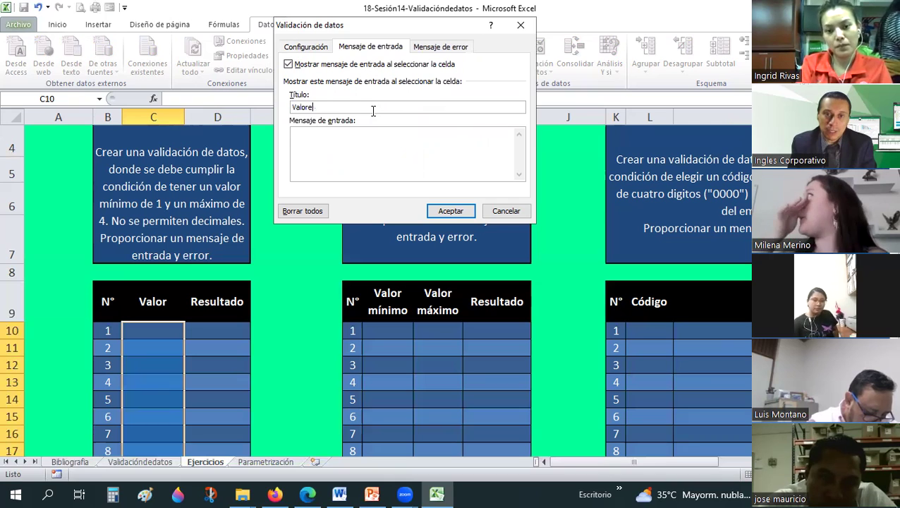
{"action": "key", "text": "BackSpace"}
{"action": "key", "text": "BackSpace"}
{"action": "key", "text": "BackSpace"}
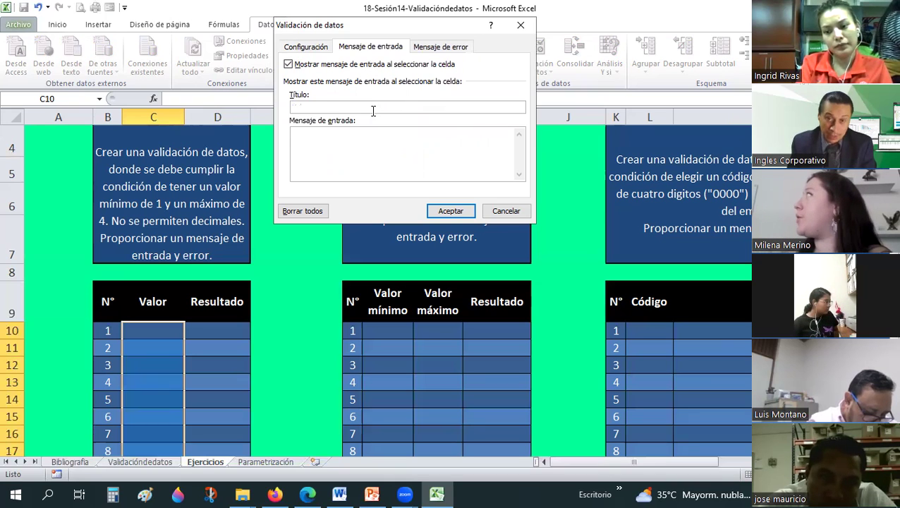
{"action": "type", "text": "Valores a digi"}
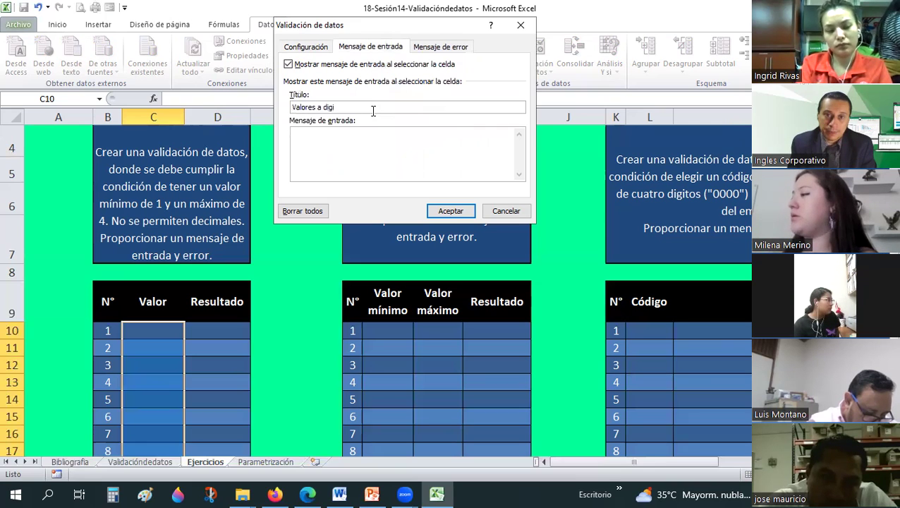
{"action": "type", "text": "tar"}
{"action": "key", "text": "Tab"}
{"action": "type", "text": "Unicamente di"}
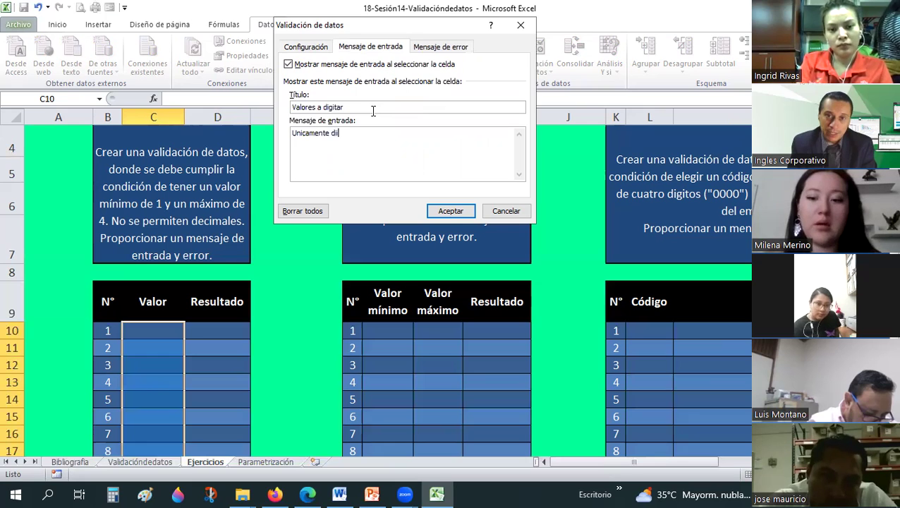
{"action": "type", "text": "gitar valores enteros entre 1"}
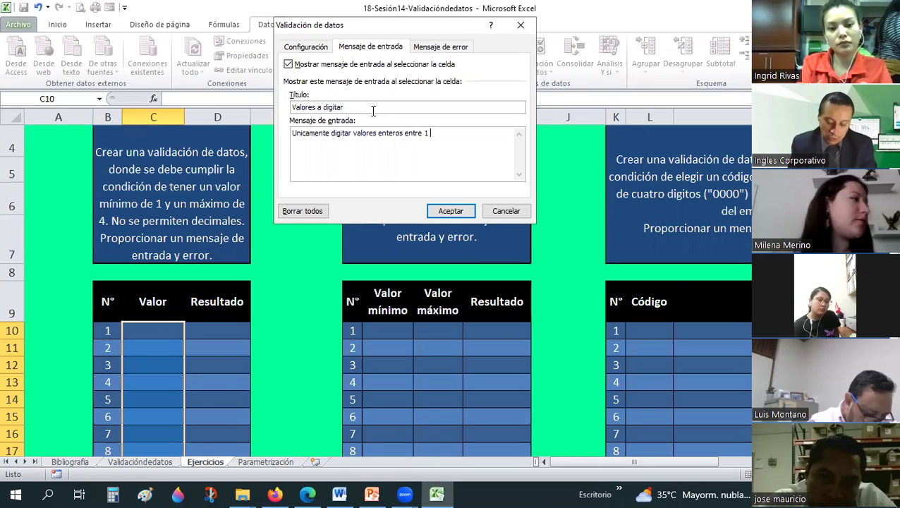
{"action": "type", "text": "y 5"}
{"action": "type", "text": "."}
{"action": "left_click", "coordinate": [428, 211]}
- Remove the input message title and text from the Valor cells' validation
{"action": "scroll", "coordinate": [145, 196], "scroll_direction": "up", "scroll_amount": 2}
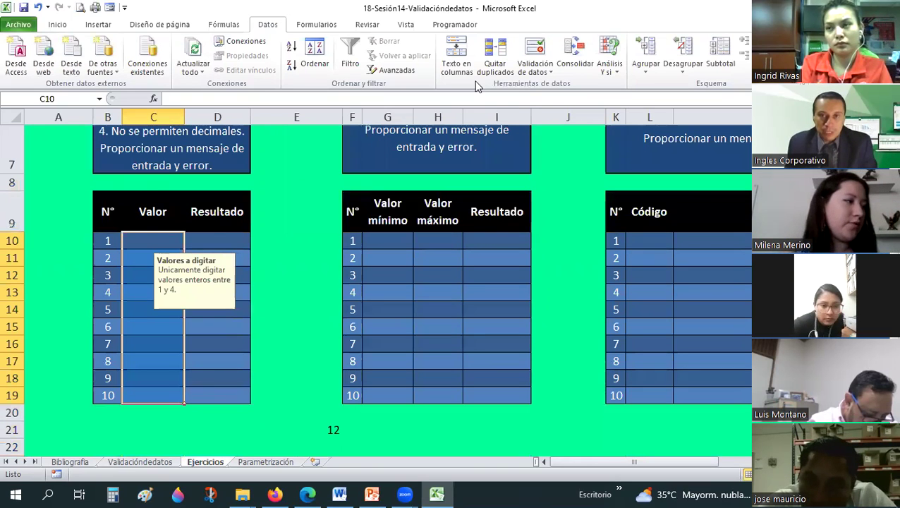
{"action": "left_click", "coordinate": [530, 72]}
{"action": "left_click", "coordinate": [543, 85]}
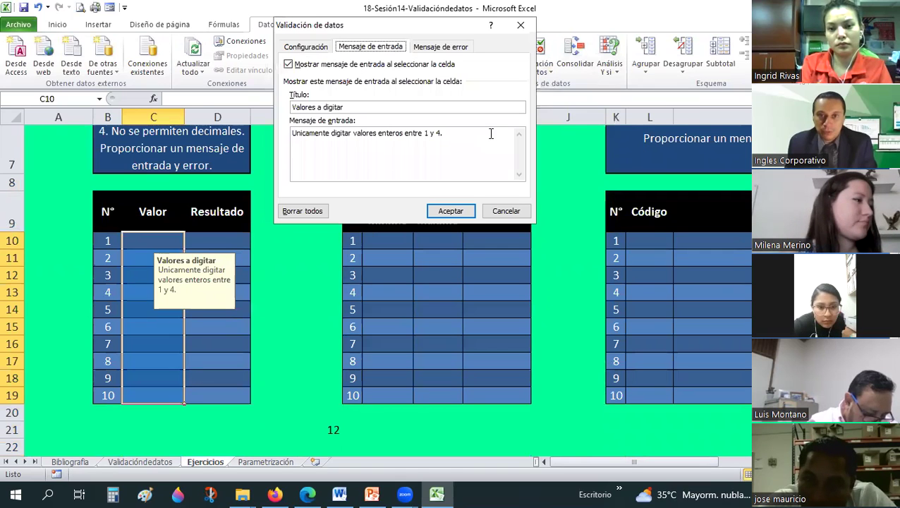
{"action": "key", "text": "Tab"}
{"action": "key", "text": "Tab"}
{"action": "key", "text": "Tab"}
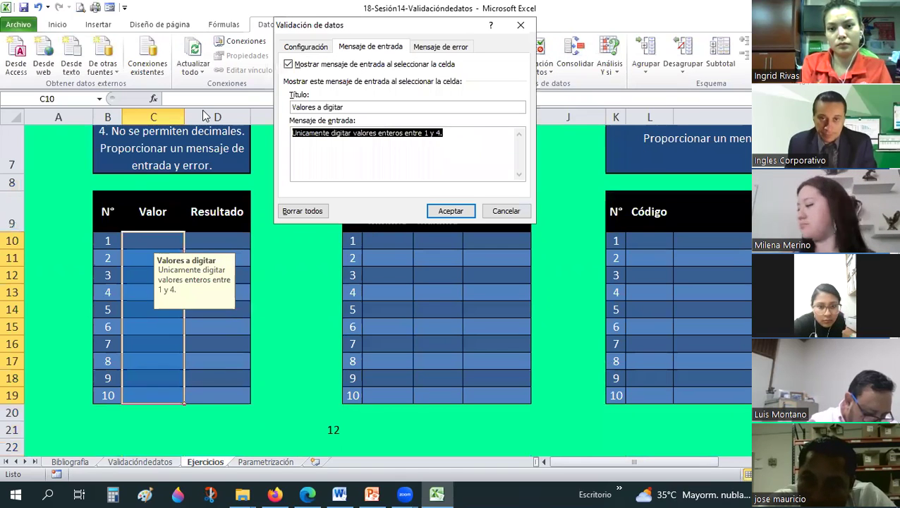
{"action": "key", "text": "BackSpace"}
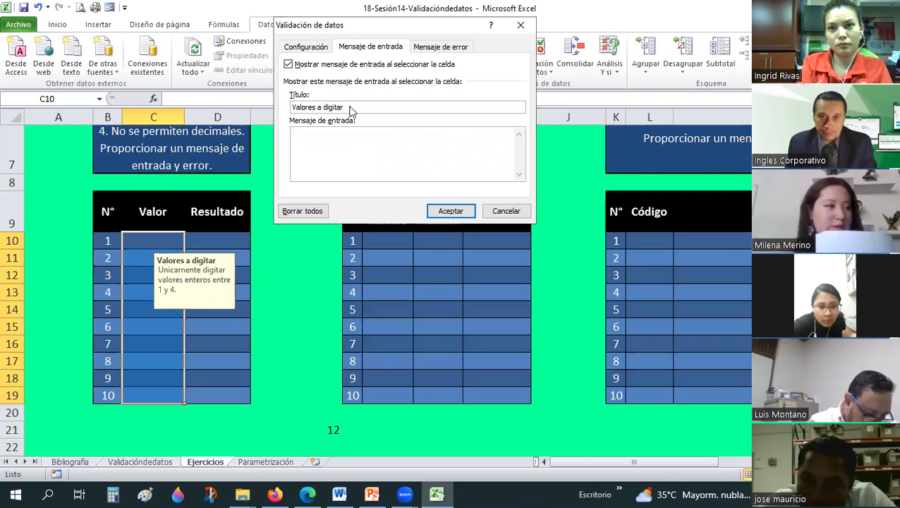
{"action": "key", "text": "shift+Tab"}
{"action": "key", "text": "BackSpace"}
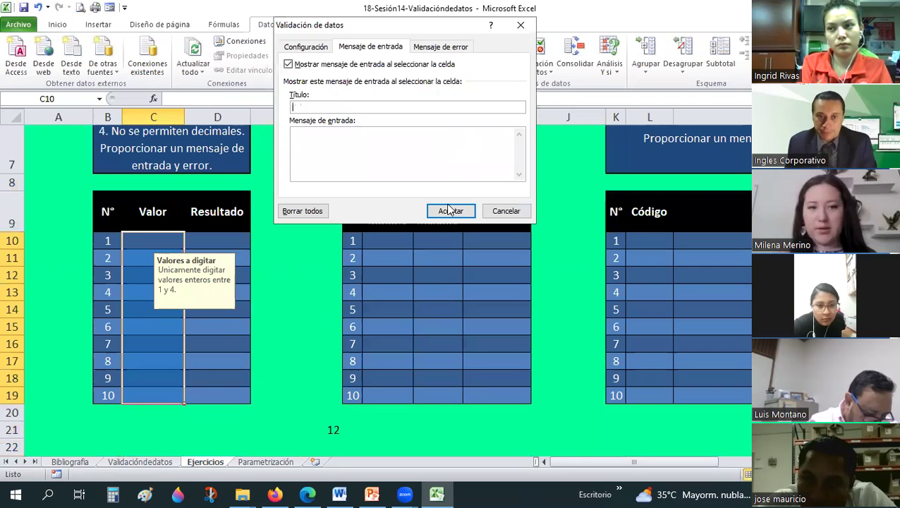
{"action": "key", "text": "Return"}
- Give C9 an input message titled 'Valores posibles a poder elegir' with the pasted 1-to-4 text
{"action": "left_click", "coordinate": [535, 69]}
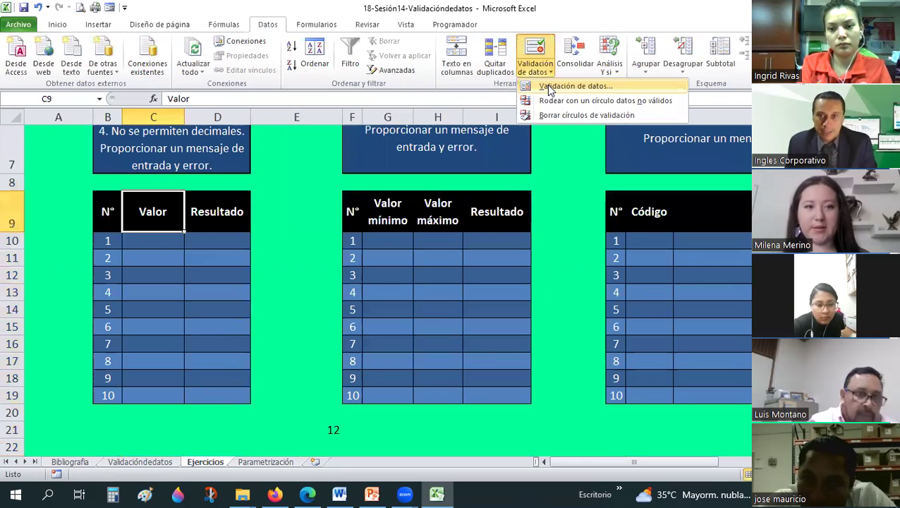
{"action": "key", "text": "Return"}
{"action": "key", "text": "ctrl+Tab"}
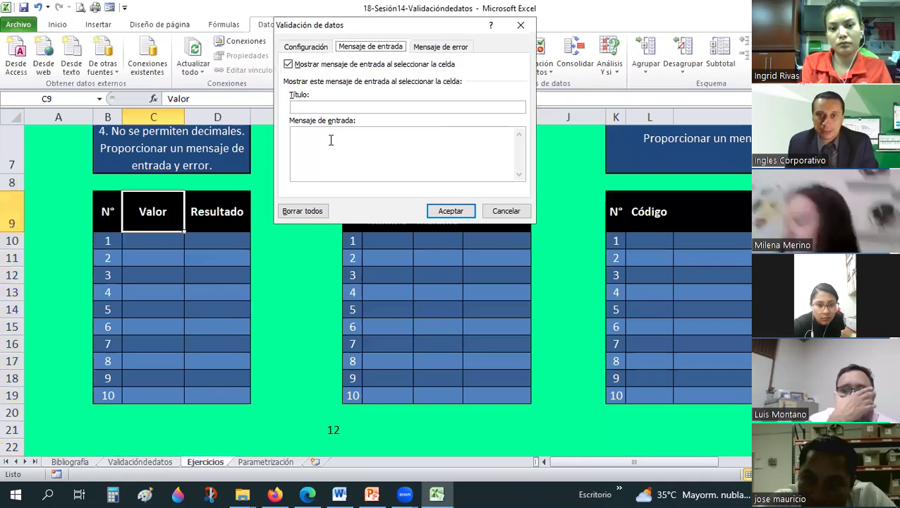
{"action": "type", "text": "Unicamente digitar valores enteros entre 1 y 4."}
{"action": "left_click", "coordinate": [329, 107]}
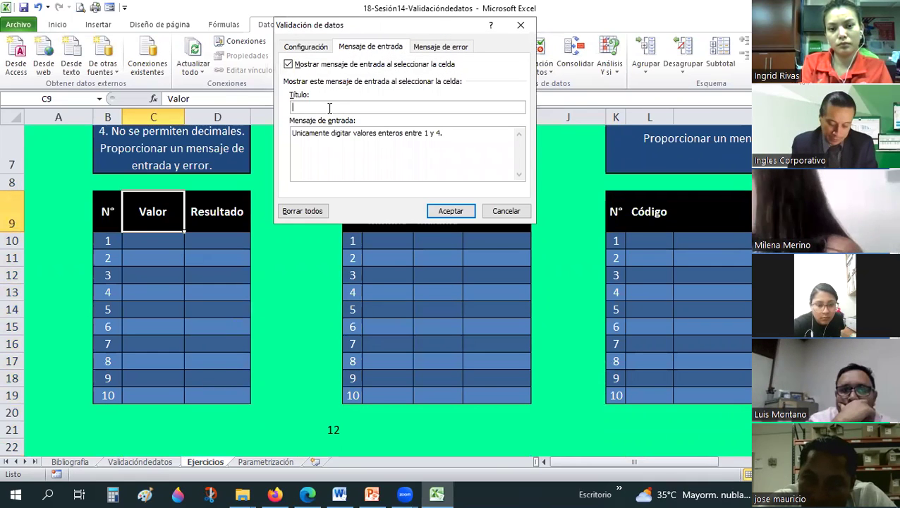
{"action": "type", "text": "Valores posibles a poder elegir"}
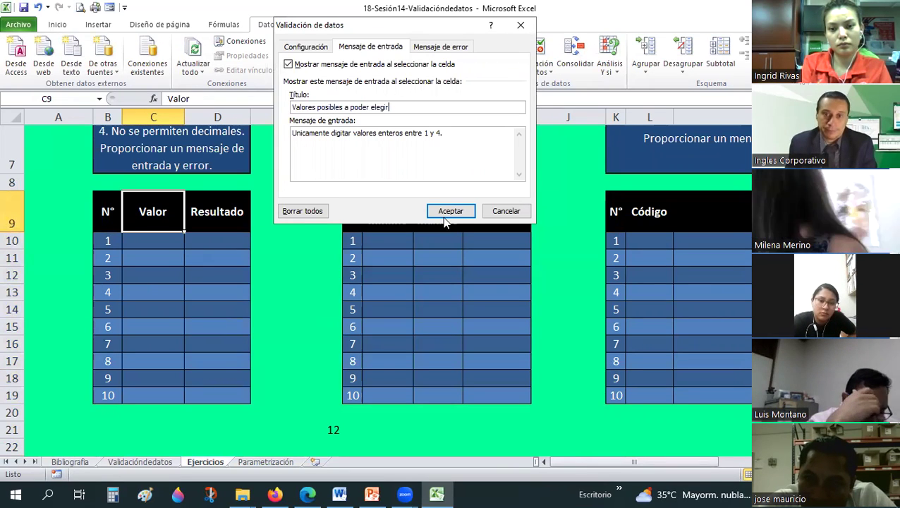
{"action": "left_click", "coordinate": [446, 215]}
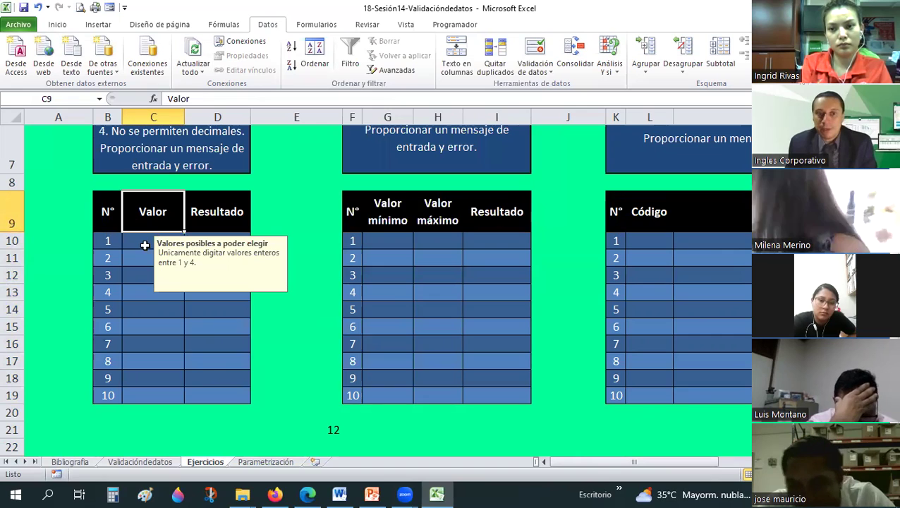
- Enter 1, 2, 3 and 4 in C10:C13 so Resultado reads Muy malo, Malo, Bueno, Muy bueno
{"action": "key", "text": "Return"}
{"action": "key", "text": "Up"}
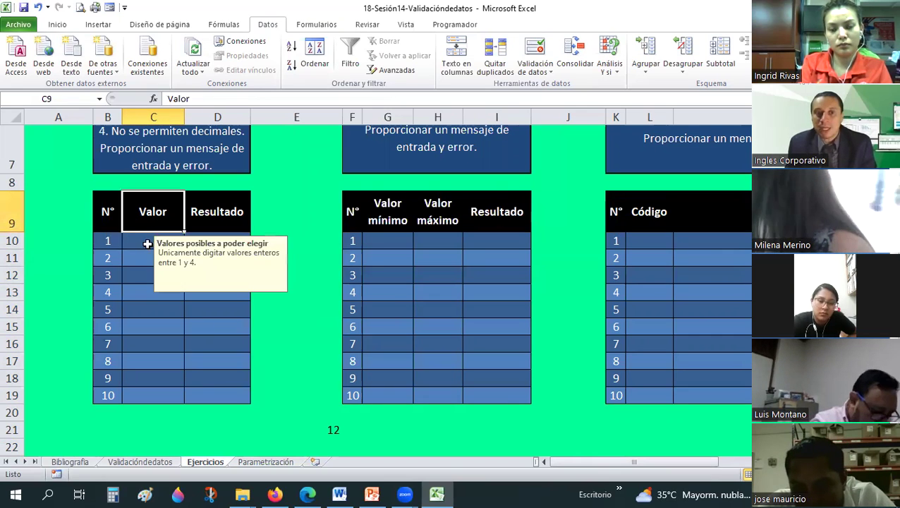
{"action": "left_click", "coordinate": [134, 245]}
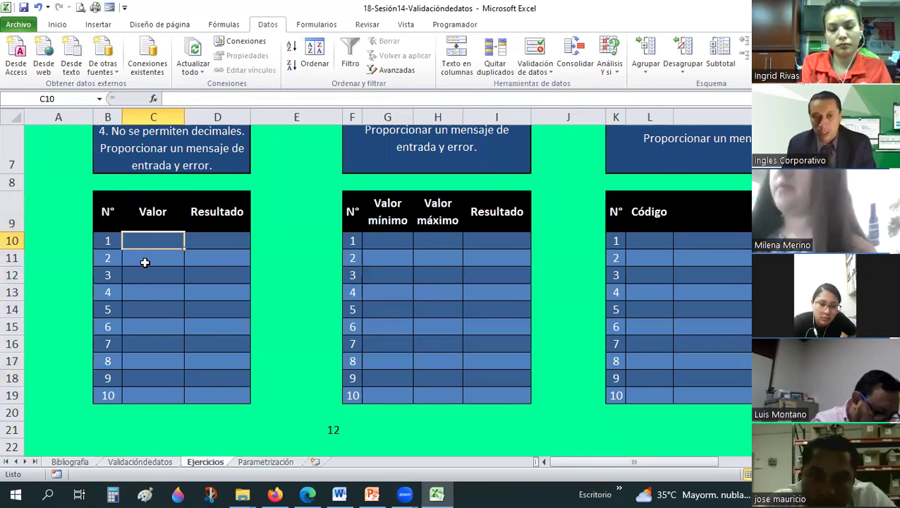
{"action": "type", "text": "1"}
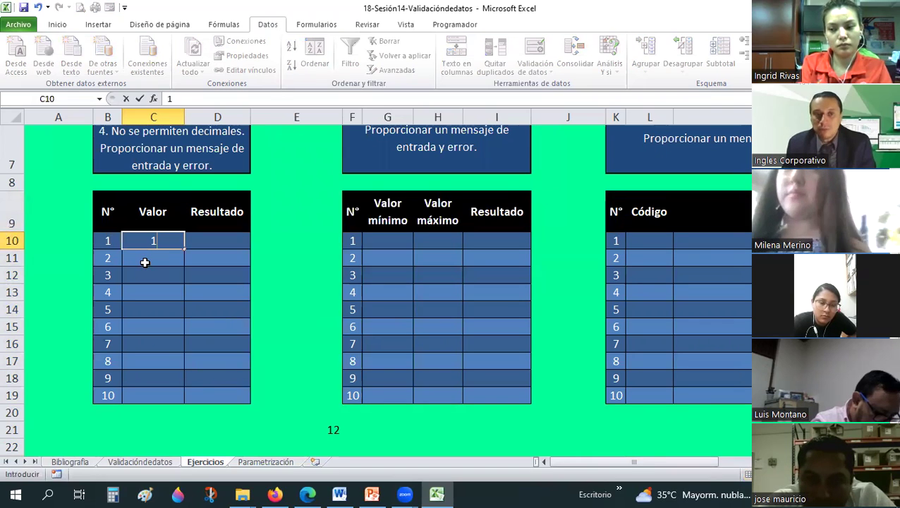
{"action": "key", "text": "Return"}
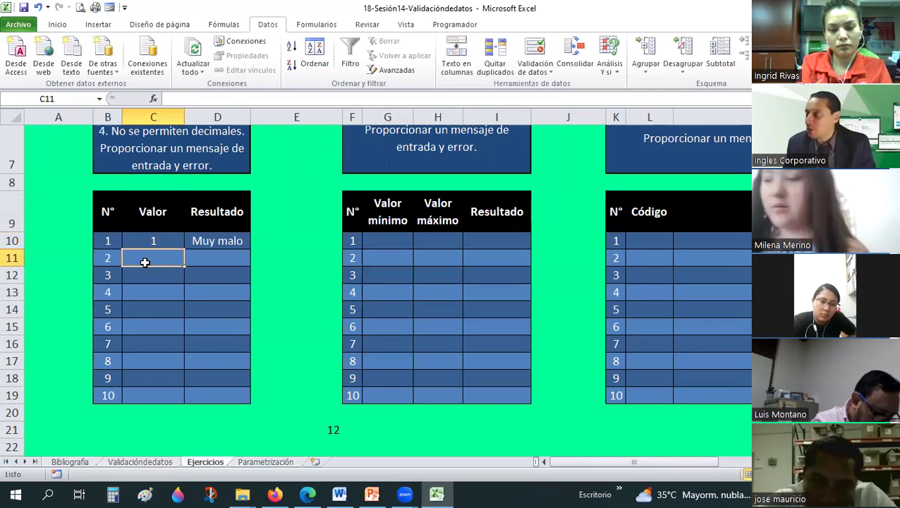
{"action": "type", "text": "2"}
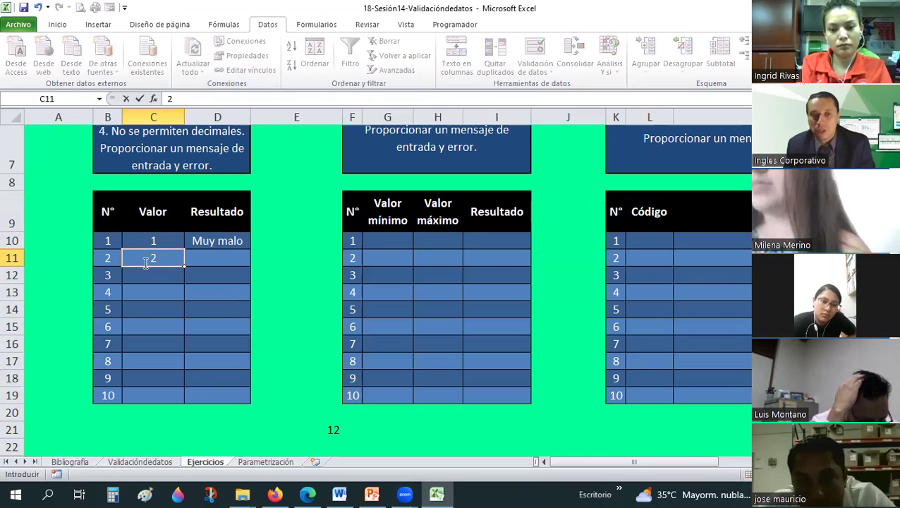
{"action": "key", "text": "Return"}
{"action": "type", "text": "3"}
{"action": "key", "text": "Return"}
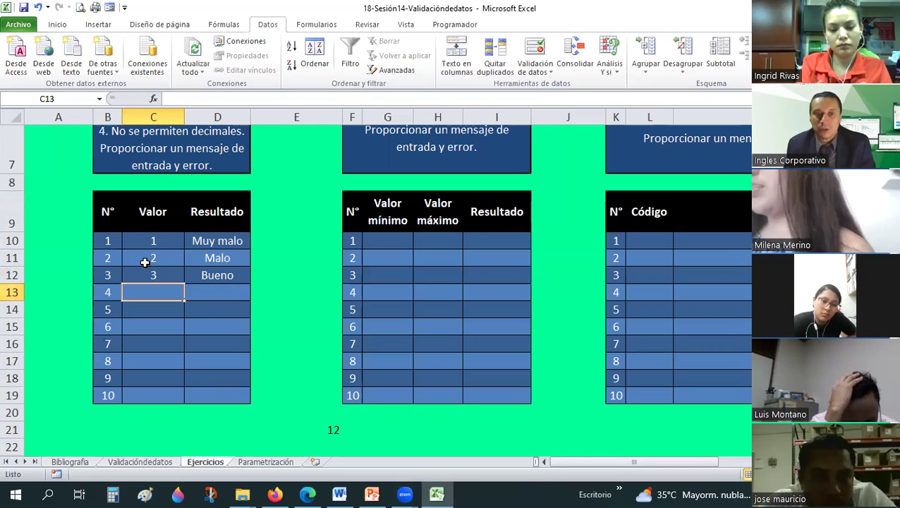
{"action": "type", "text": "4"}
{"action": "key", "text": "Return"}
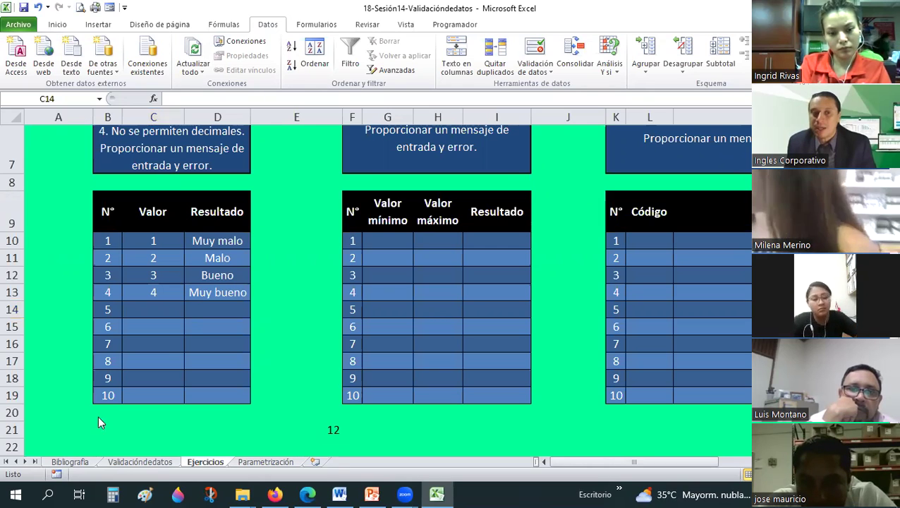
- Review the Valor entries and the Resultado SI formulas in C10:D13
{"action": "left_click", "coordinate": [180, 310]}
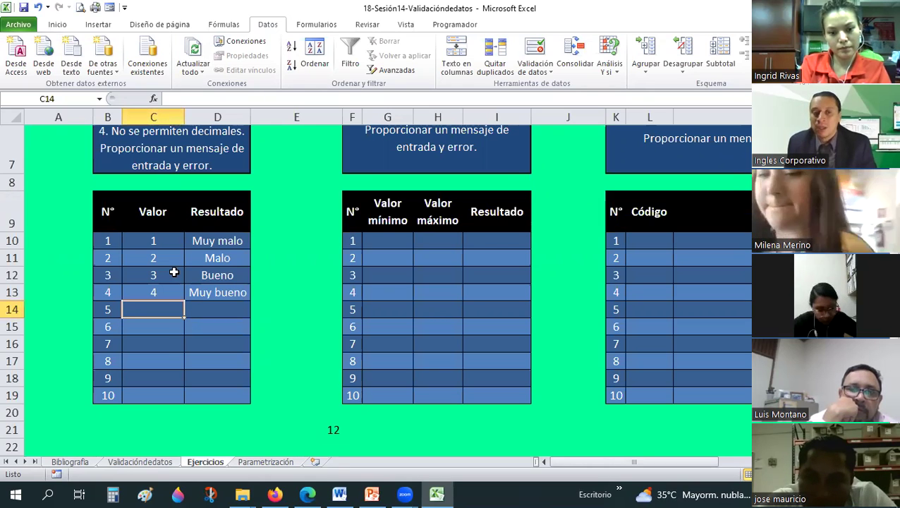
{"action": "left_click", "coordinate": [179, 243]}
{"action": "left_click", "coordinate": [159, 294]}
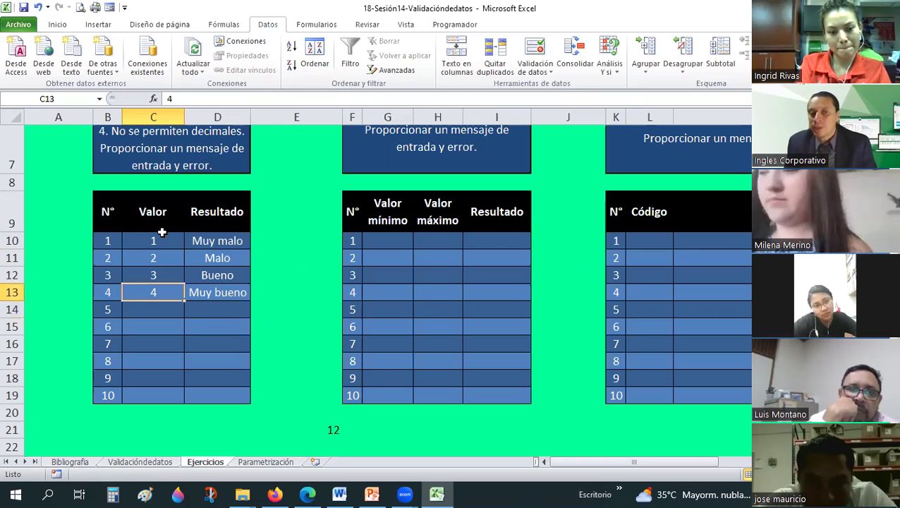
{"action": "left_click", "coordinate": [152, 242]}
{"action": "left_click", "coordinate": [209, 237]}
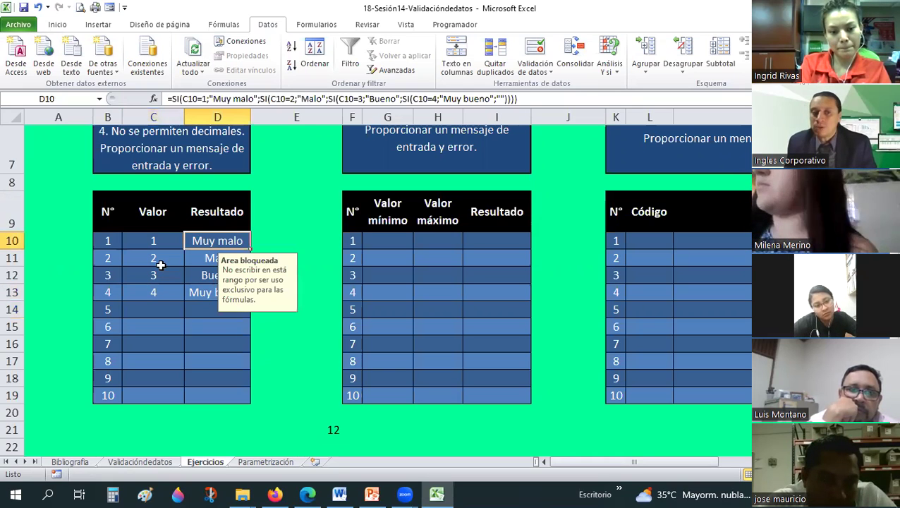
{"action": "left_click", "coordinate": [170, 261]}
{"action": "left_click", "coordinate": [195, 279]}
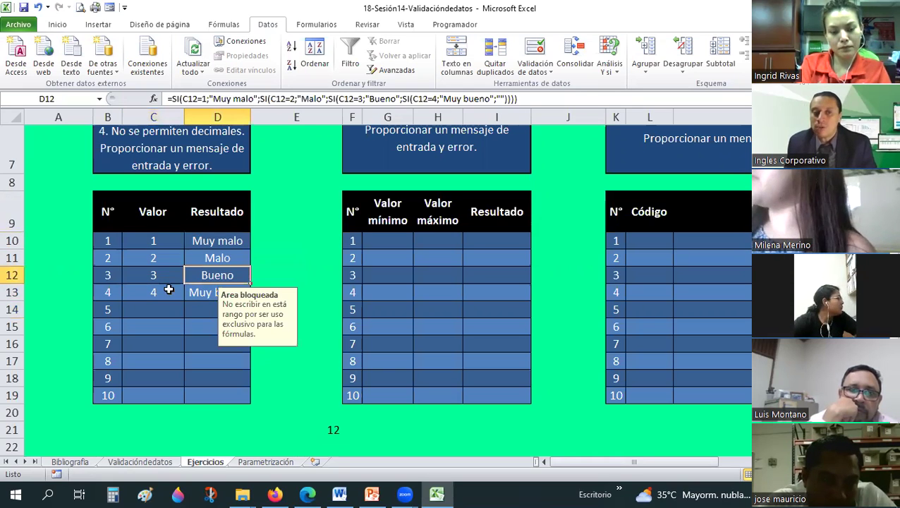
- Enter the test values 1, 2 and 4 in C14:C16
{"action": "left_click", "coordinate": [166, 310]}
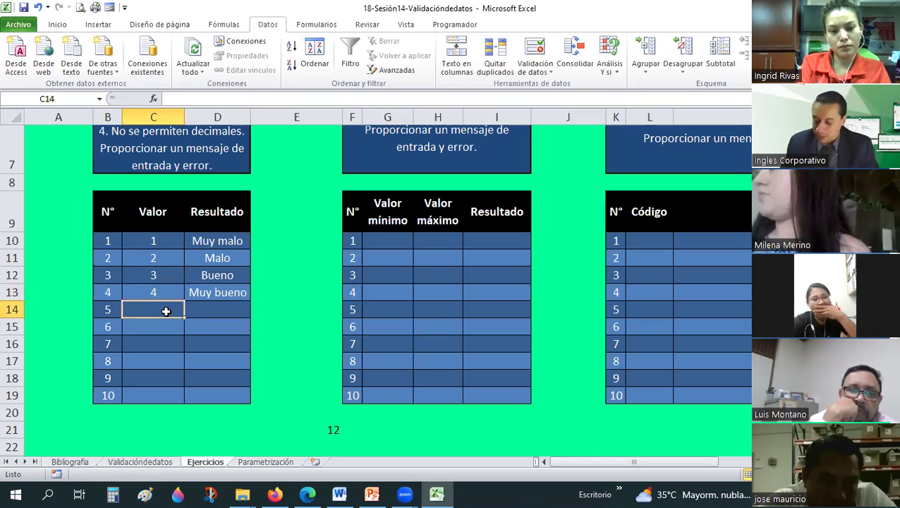
{"action": "type", "text": "1"}
{"action": "key", "text": "Return"}
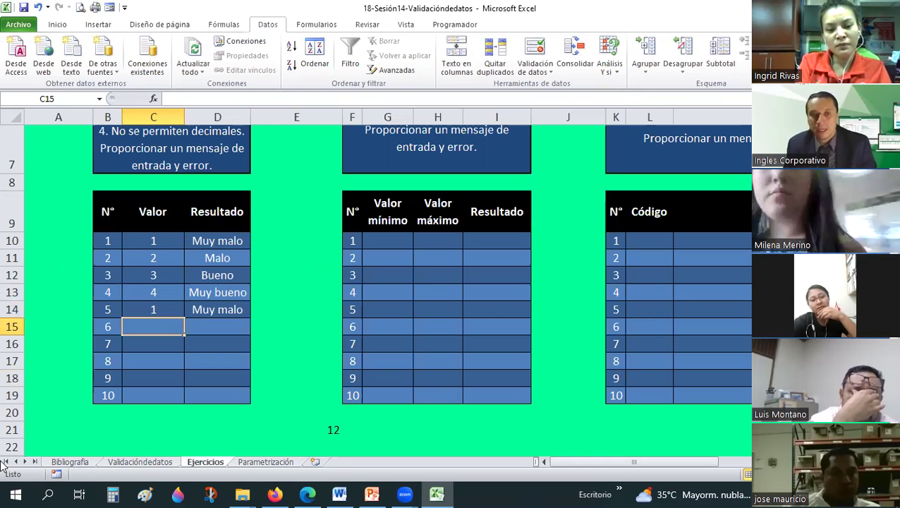
{"action": "type", "text": "2"}
{"action": "key", "text": "Return"}
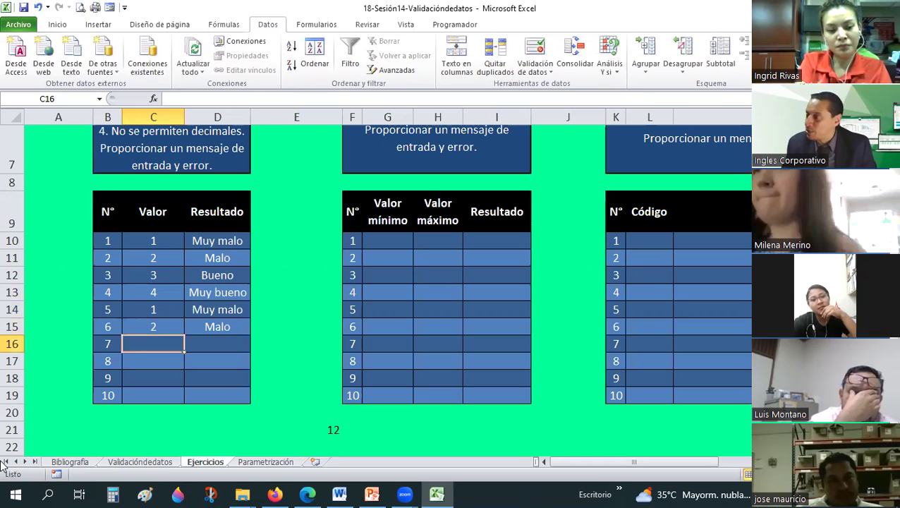
{"action": "type", "text": "4"}
{"action": "key", "text": "Return"}
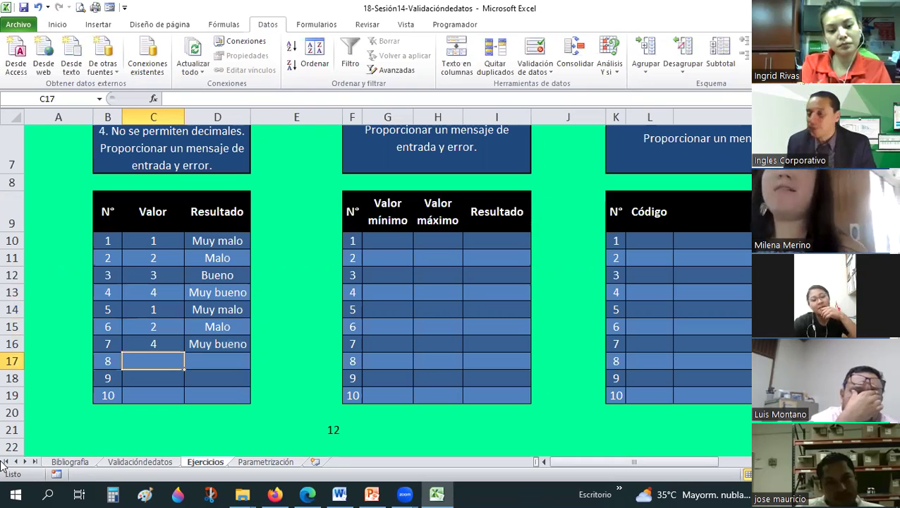
- Check the D10 and D15 formulas and select the filled test rows C10:D16
{"action": "left_click", "coordinate": [203, 242]}
{"action": "left_click", "coordinate": [209, 326]}
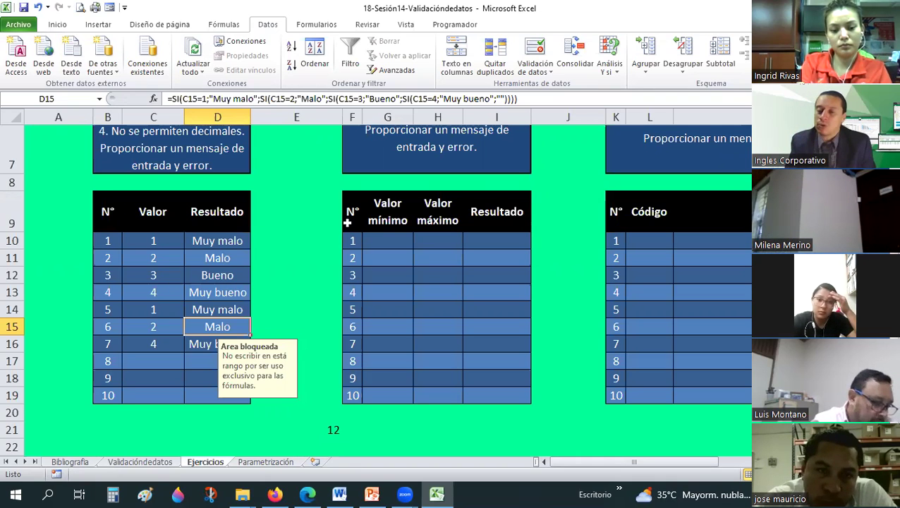
{"action": "left_click", "coordinate": [297, 252]}
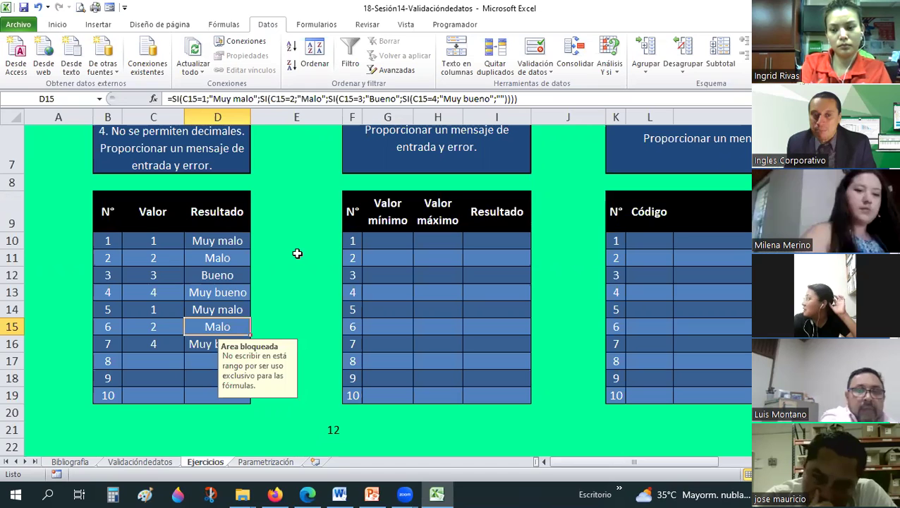
{"action": "left_click_drag", "start_coordinate": [130, 241], "coordinate": [200, 344]}
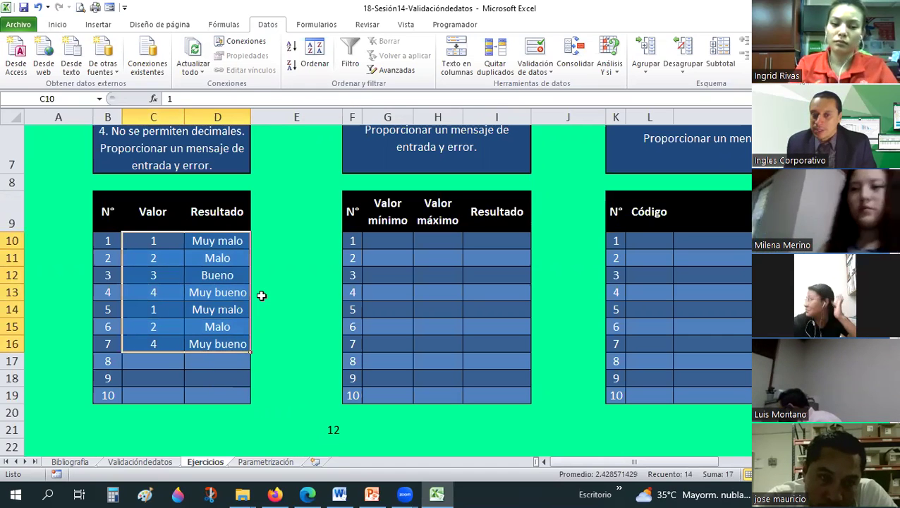
- Select the second exercise's G10:H value range
{"action": "scroll", "coordinate": [261, 296], "scroll_direction": "up", "scroll_amount": 1}
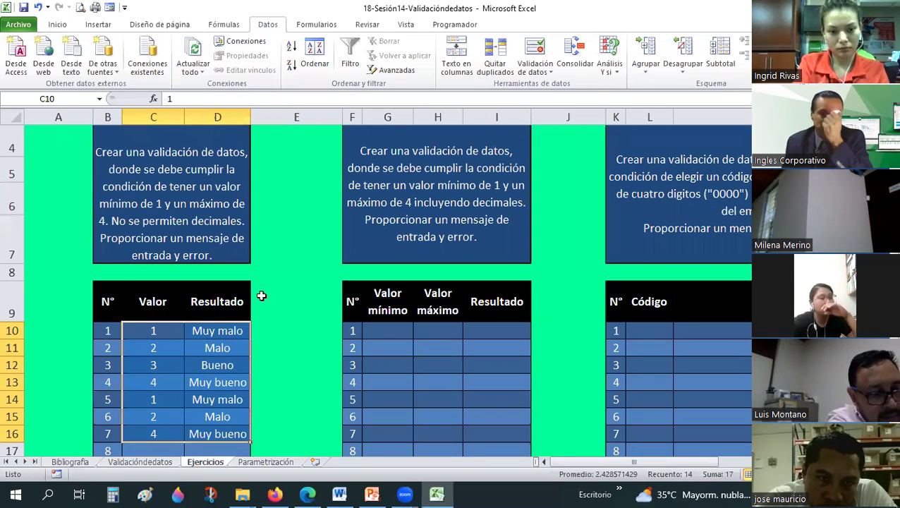
{"action": "scroll", "coordinate": [432, 247], "scroll_direction": "down", "scroll_amount": 1}
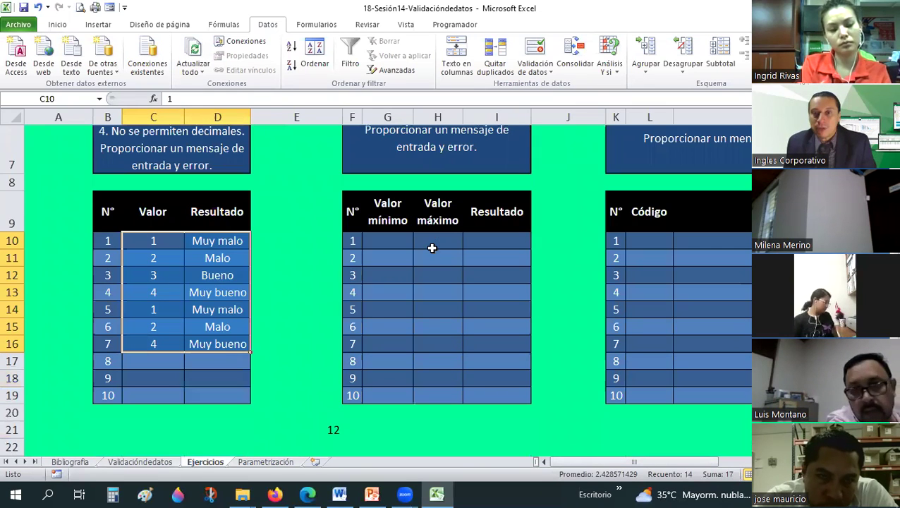
{"action": "scroll", "coordinate": [432, 248], "scroll_direction": "up", "scroll_amount": 1}
{"action": "scroll", "coordinate": [375, 252], "scroll_direction": "down", "scroll_amount": 1}
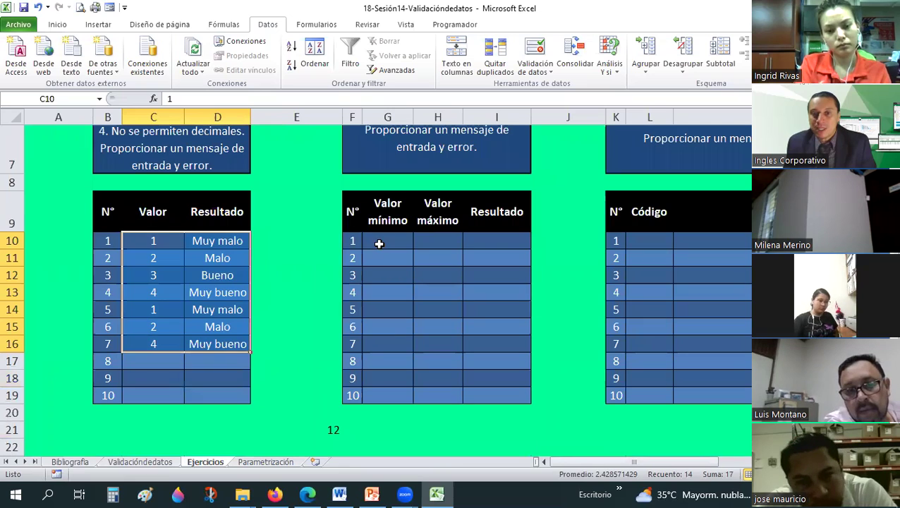
{"action": "mouse_move", "coordinate": [394, 245]}
{"action": "left_mouse_down"}
{"action": "mouse_move", "coordinate": [408, 265]}
{"action": "mouse_move", "coordinate": [389, 251]}
{"action": "left_mouse_up"}
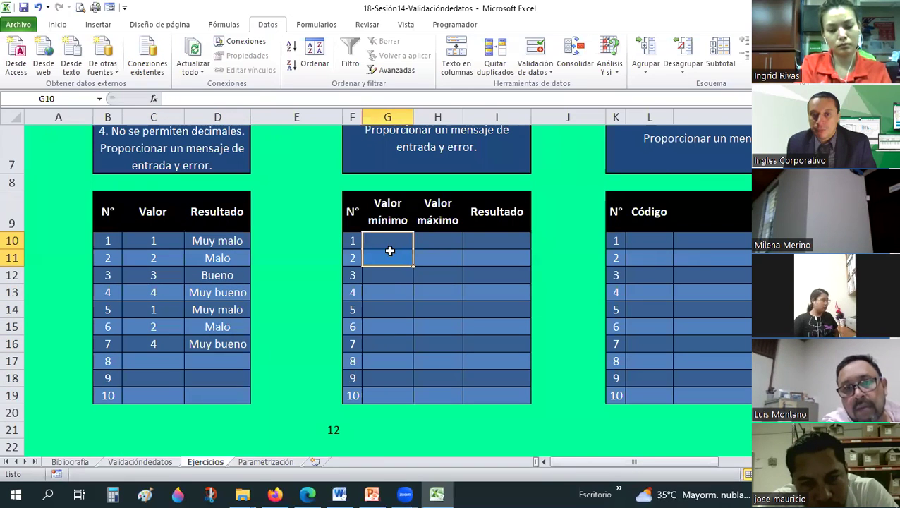
{"action": "left_click_drag", "start_coordinate": [439, 275], "coordinate": [437, 331]}
{"action": "scroll", "coordinate": [445, 310], "scroll_direction": "up", "scroll_amount": 2}
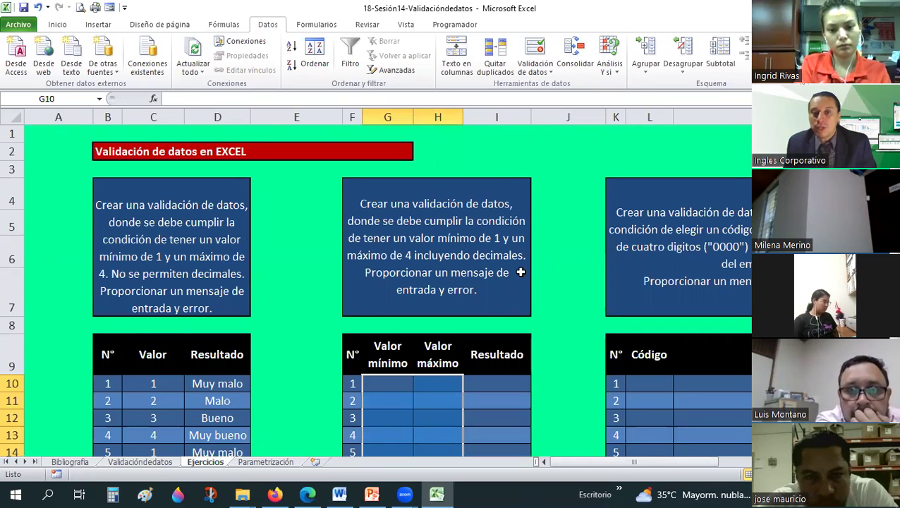
- Set the range's validation to allow decimal values with minimum 1
{"action": "left_click", "coordinate": [550, 72]}
{"action": "left_click", "coordinate": [557, 85]}
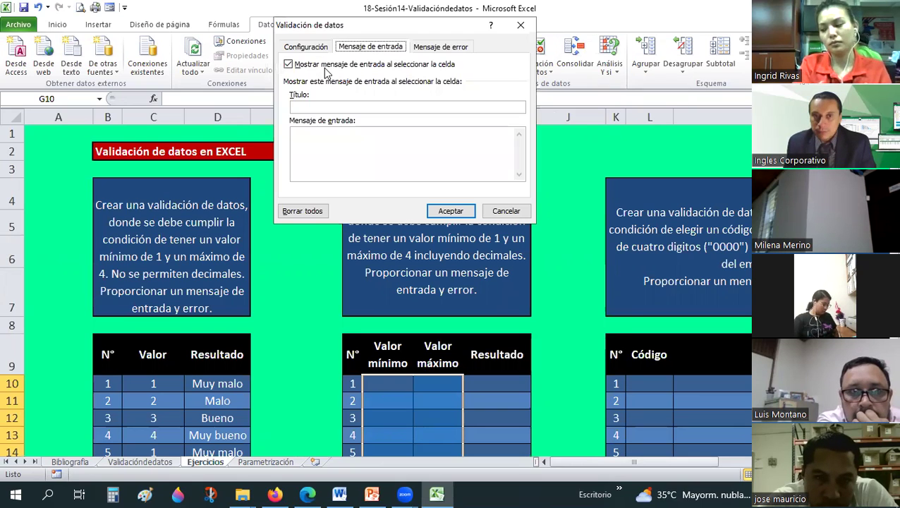
{"action": "left_click", "coordinate": [307, 47]}
{"action": "left_click", "coordinate": [321, 91]}
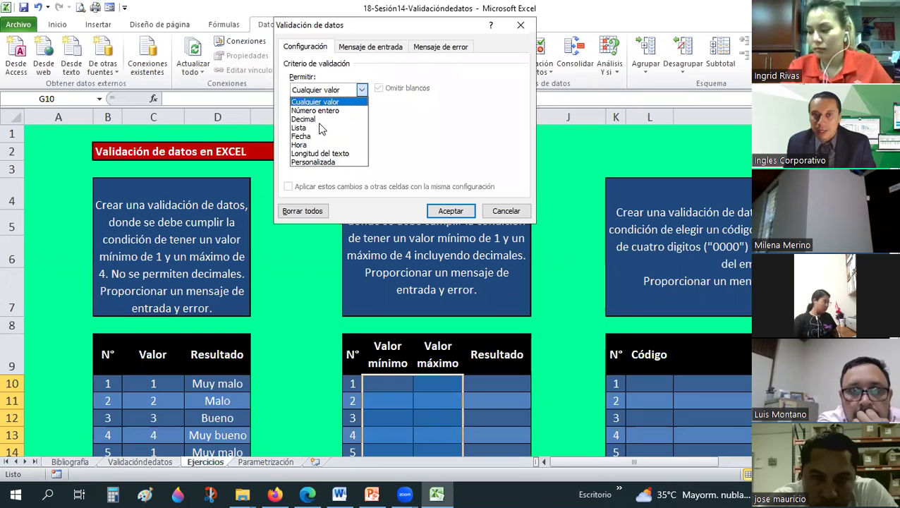
{"action": "left_click", "coordinate": [317, 119]}
{"action": "key", "text": "Tab"}
{"action": "key", "text": "Tab"}
{"action": "key", "text": "Tab"}
{"action": "type", "text": "1"}
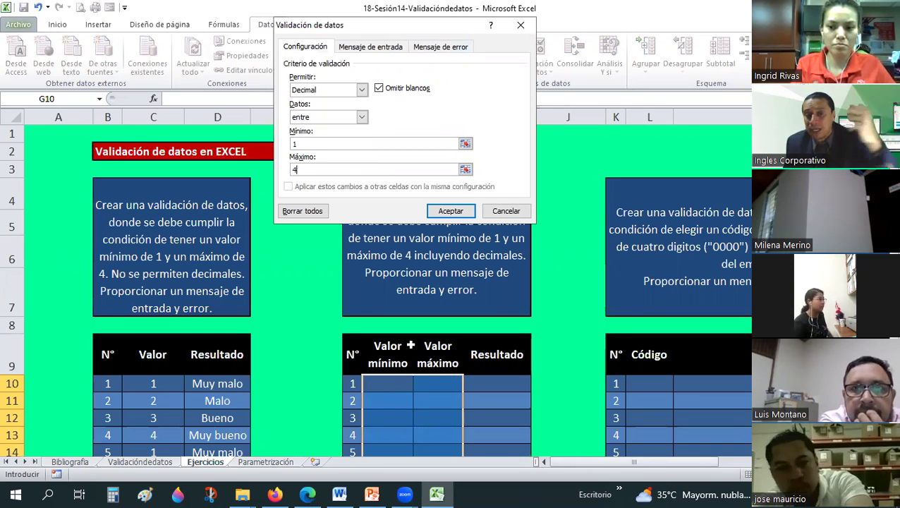
{"action": "left_click", "coordinate": [439, 47]}
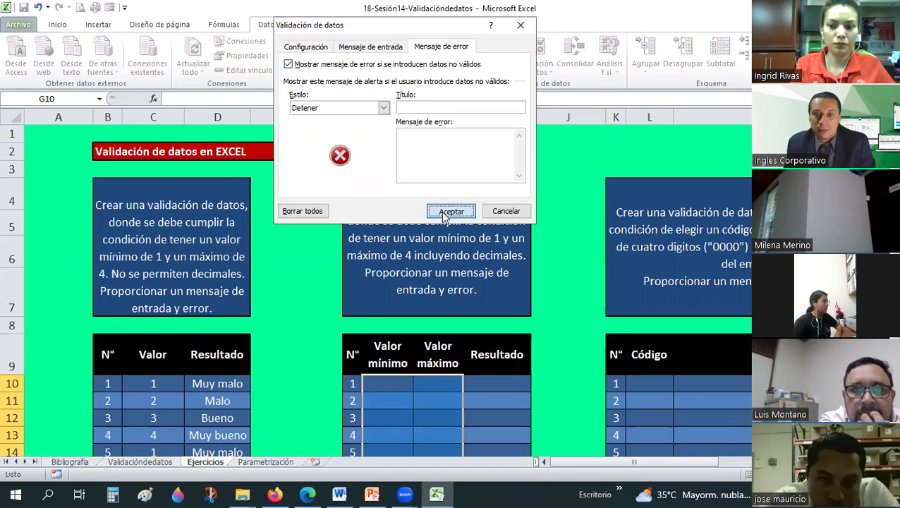
{"action": "key", "text": "Return"}
- Copy the existing error message from C10's data validation, leaving it unchanged
{"action": "left_click", "coordinate": [153, 383]}
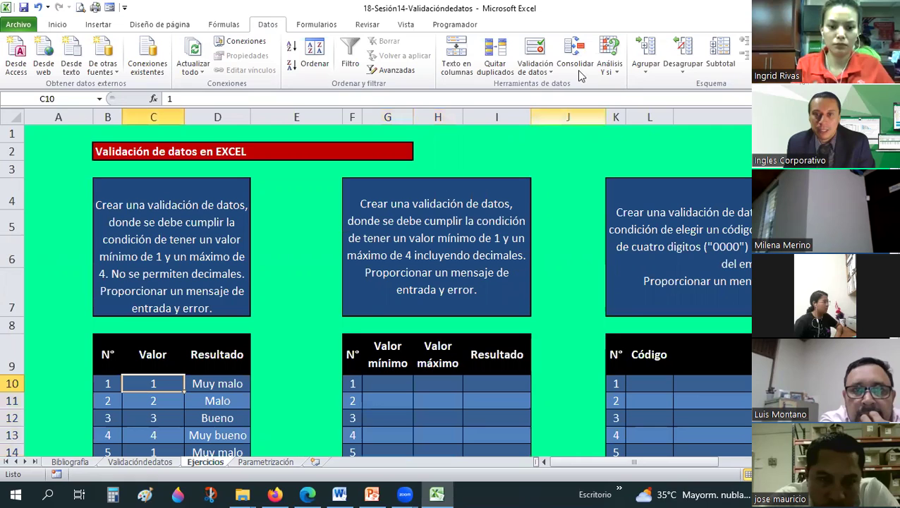
{"action": "left_click", "coordinate": [551, 73]}
{"action": "key", "text": "Return"}
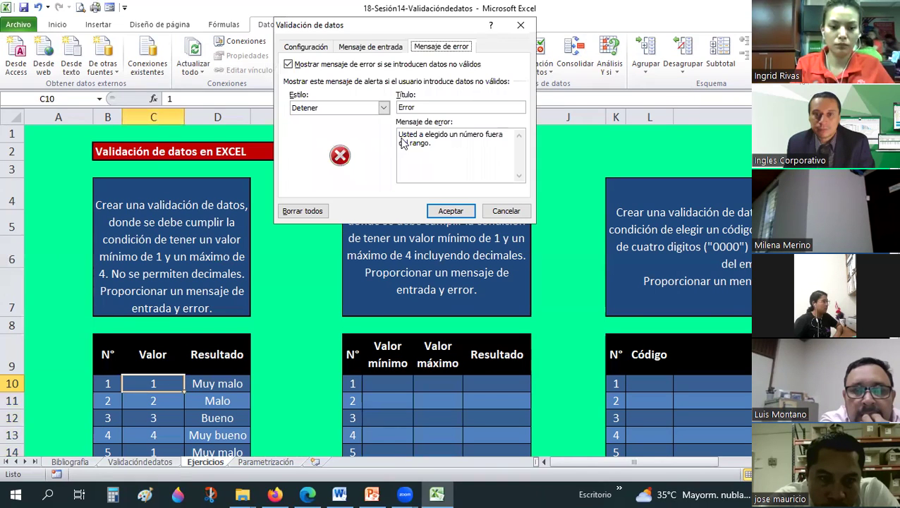
{"action": "key", "text": "Tab"}
{"action": "left_click", "coordinate": [506, 213]}
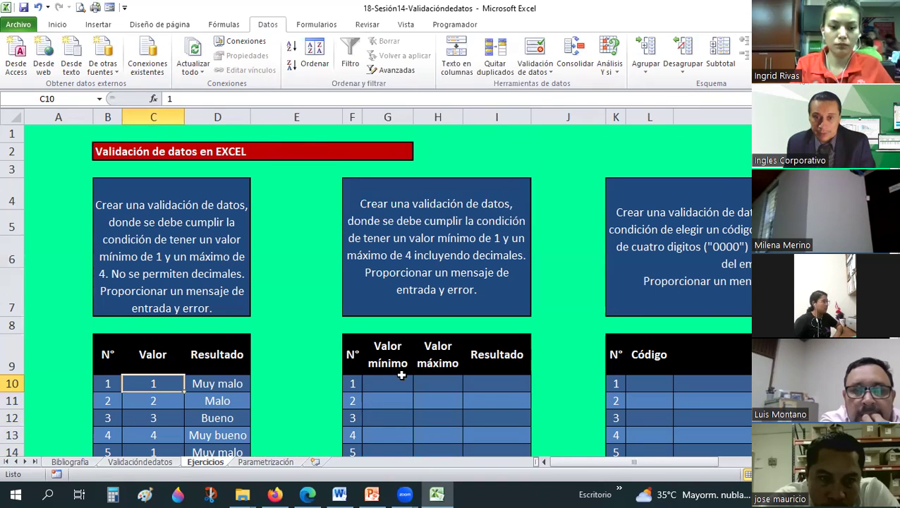
- Select G10:H19 and paste in the 'Usted a elegido un número fuera del rango.' Error alert
{"action": "left_click", "coordinate": [384, 382]}
{"action": "left_click_drag", "start_coordinate": [428, 431], "coordinate": [561, 139]}
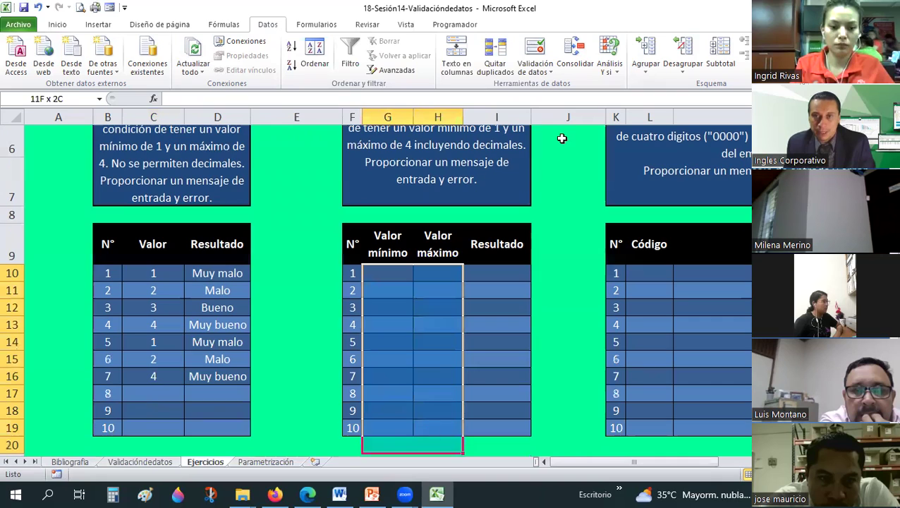
{"action": "left_click", "coordinate": [540, 74]}
{"action": "left_click", "coordinate": [540, 85]}
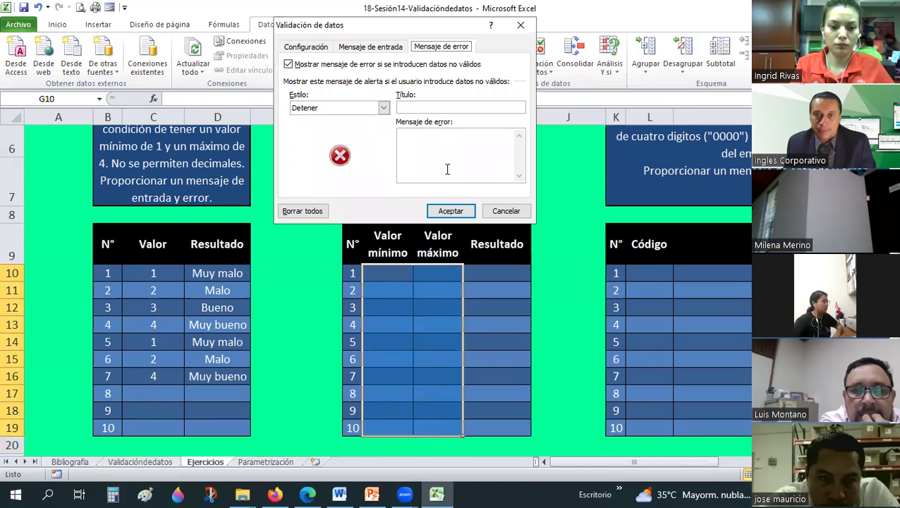
{"action": "type", "text": "Usted a elegido un número fuera del rango."}
{"action": "left_click", "coordinate": [422, 106]}
{"action": "type", "text": "Error"}
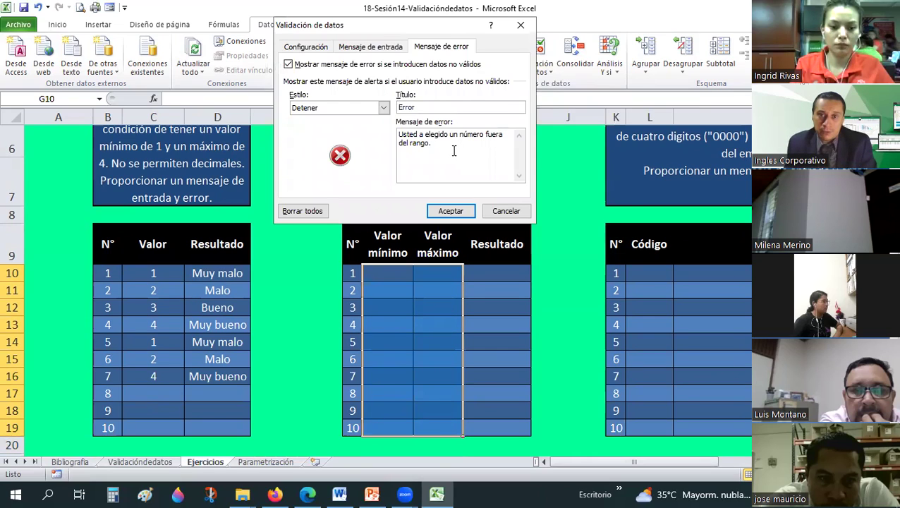
{"action": "left_click", "coordinate": [441, 210]}
- Review the first exercise's Valor input message without changing it
{"action": "left_click", "coordinate": [148, 243]}
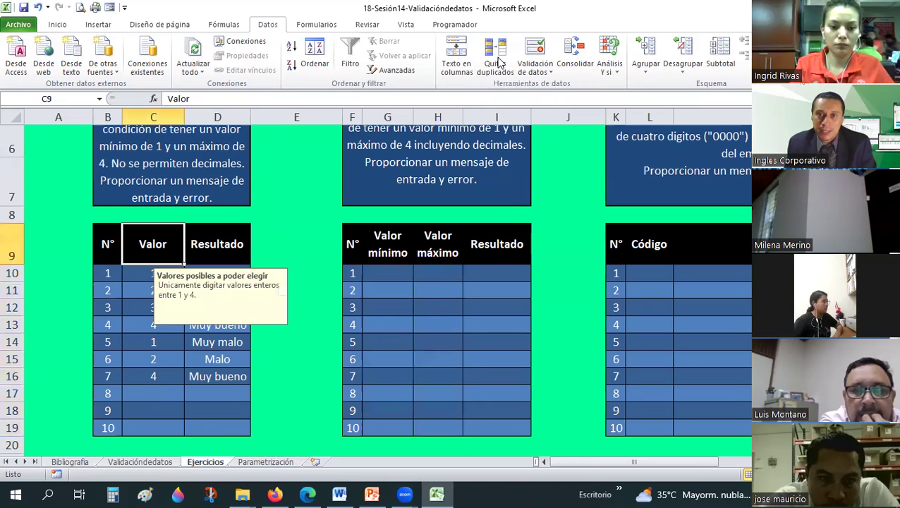
{"action": "left_click", "coordinate": [538, 75]}
{"action": "key", "text": "Return"}
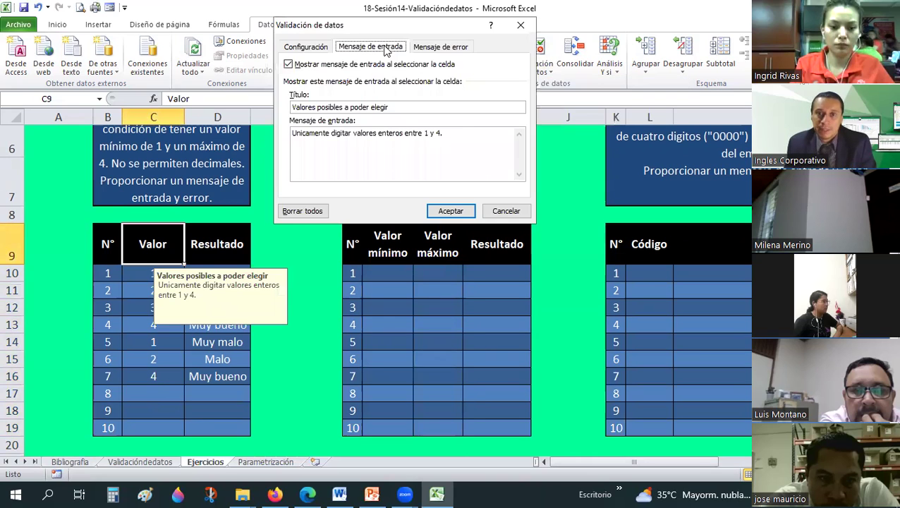
{"action": "key", "text": "Tab"}
{"action": "key", "text": "Tab"}
{"action": "key", "text": "Tab"}
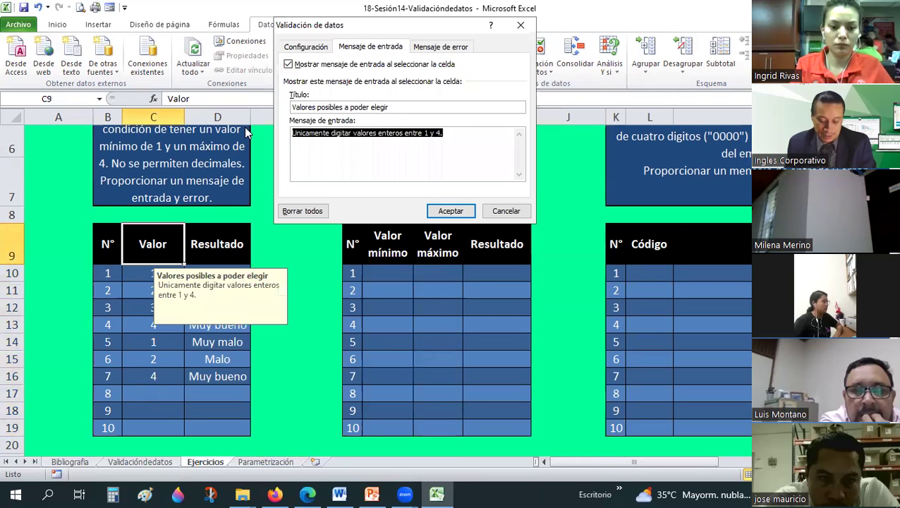
{"action": "left_click", "coordinate": [509, 211]}
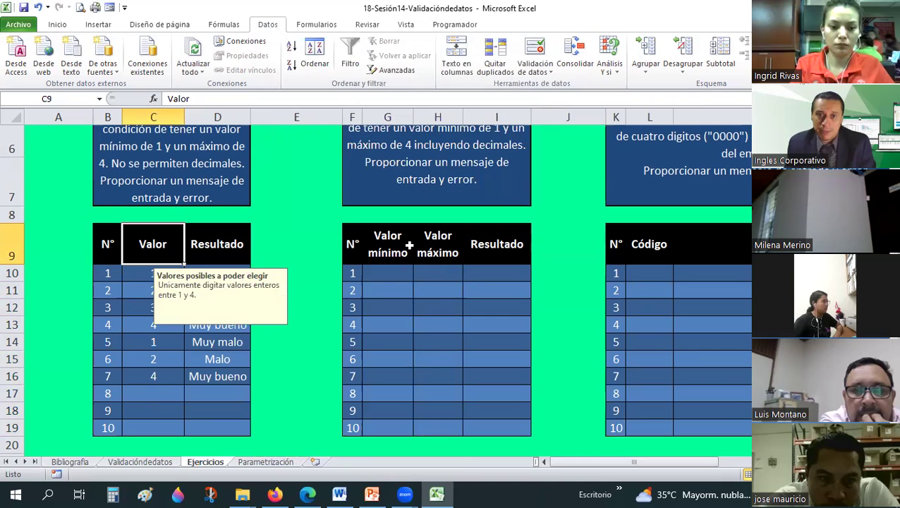
- Select the G9:H9 headers and start the input message 'Unicamente digitar valores enteros entre 1 y 4, i'
{"action": "left_click_drag", "start_coordinate": [387, 244], "coordinate": [428, 244]}
{"action": "left_click", "coordinate": [544, 71]}
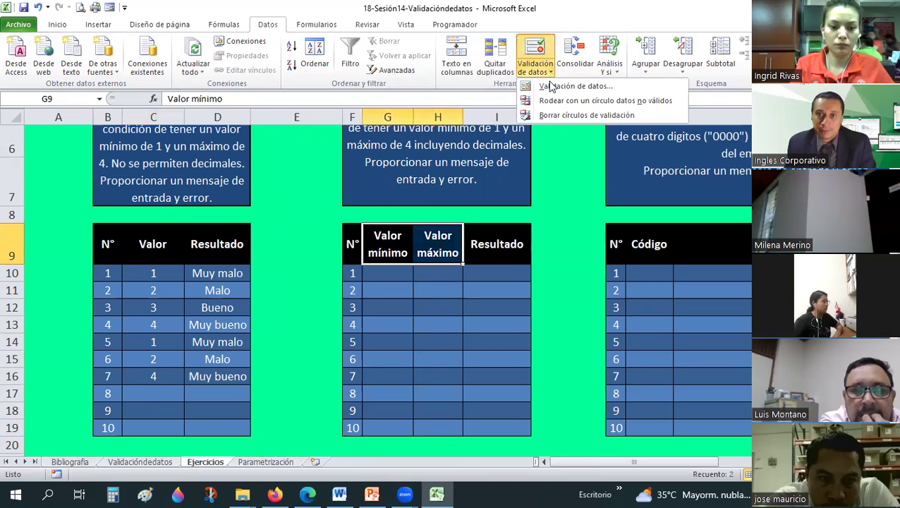
{"action": "left_click", "coordinate": [575, 86]}
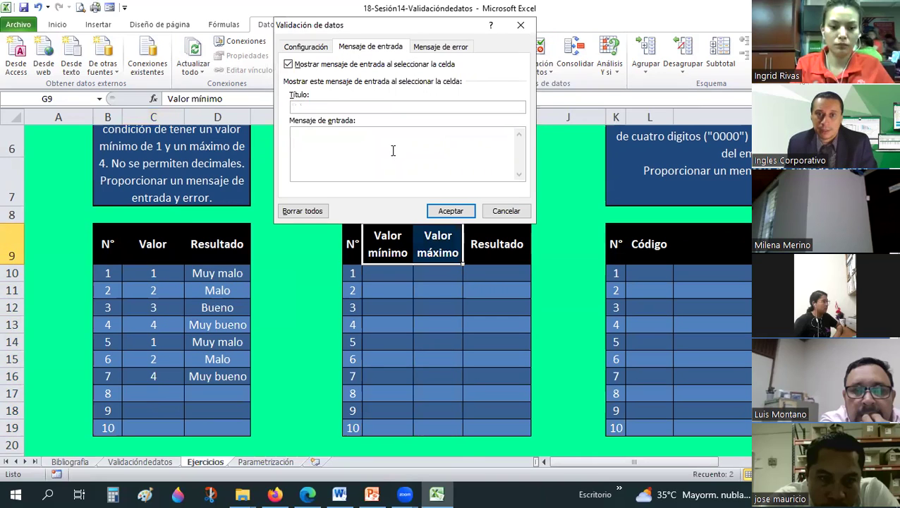
{"action": "type", "text": "Unicamente digitar valores enteros entre 1 y 4, i"}
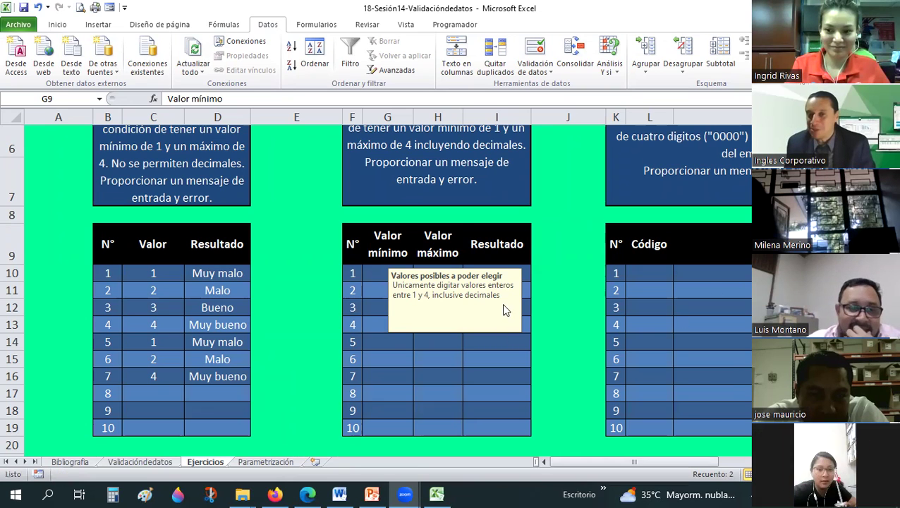
{"action": "left_click_drag", "start_coordinate": [394, 340], "coordinate": [391, 352]}
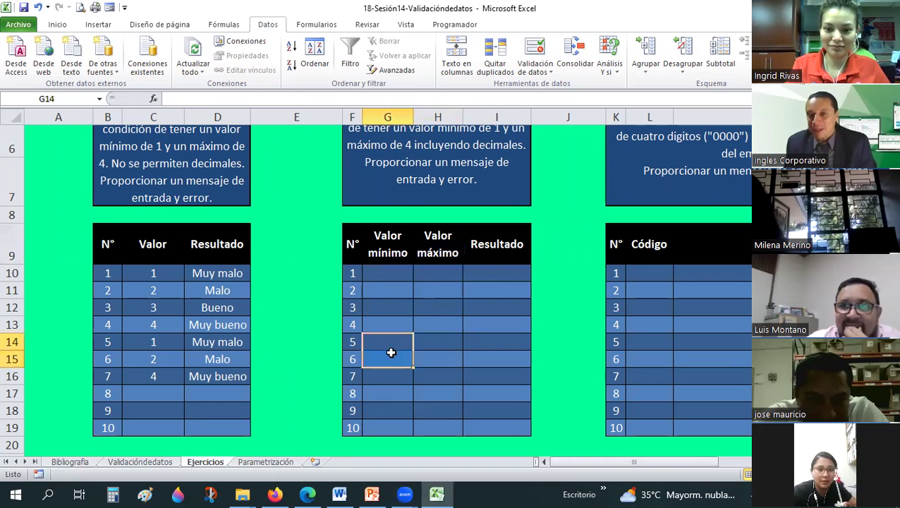
{"action": "left_click", "coordinate": [387, 246]}
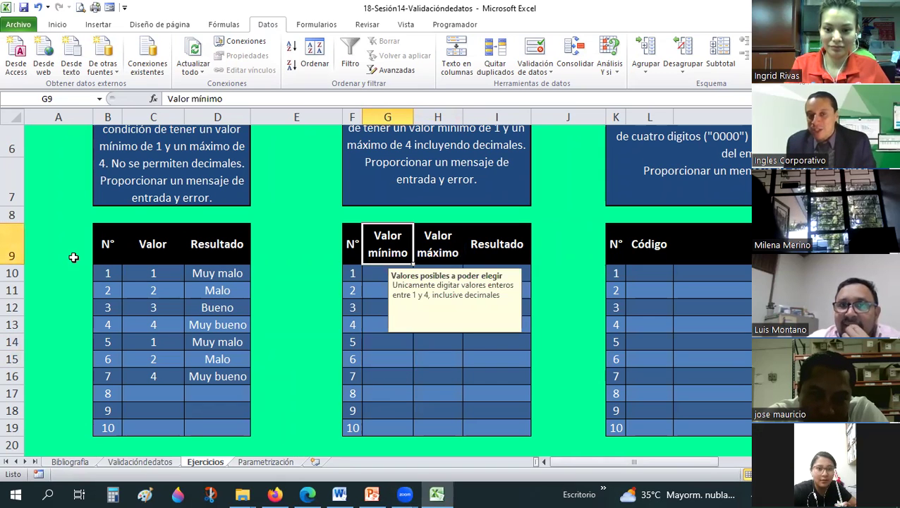
{"action": "left_click", "coordinate": [421, 239]}
{"action": "left_click", "coordinate": [409, 242]}
{"action": "left_click", "coordinate": [427, 242]}
{"action": "left_click", "coordinate": [384, 251]}
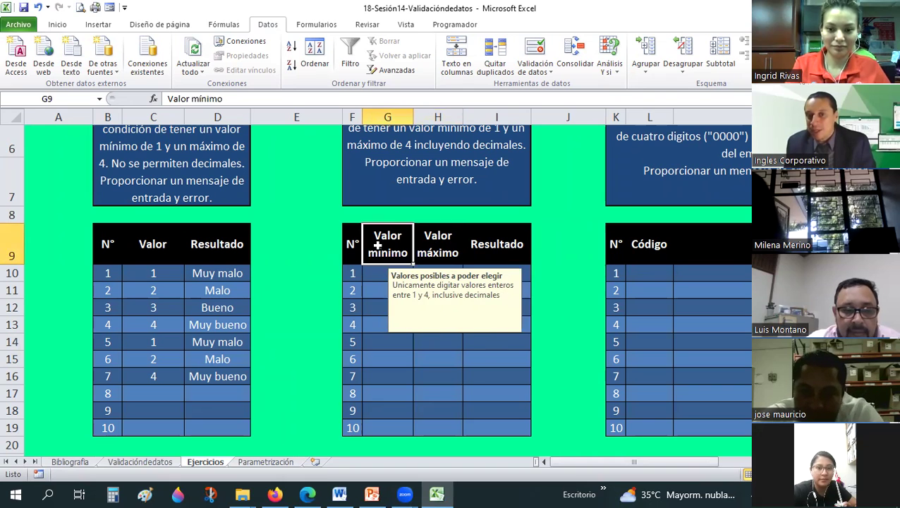
{"action": "left_click", "coordinate": [420, 254]}
{"action": "left_click_drag", "start_coordinate": [395, 280], "coordinate": [440, 425]}
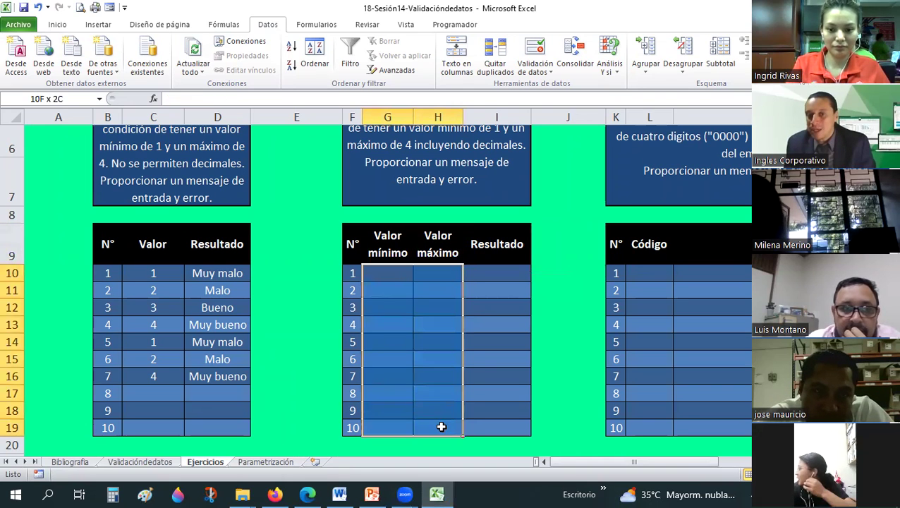
{"action": "left_click", "coordinate": [543, 70]}
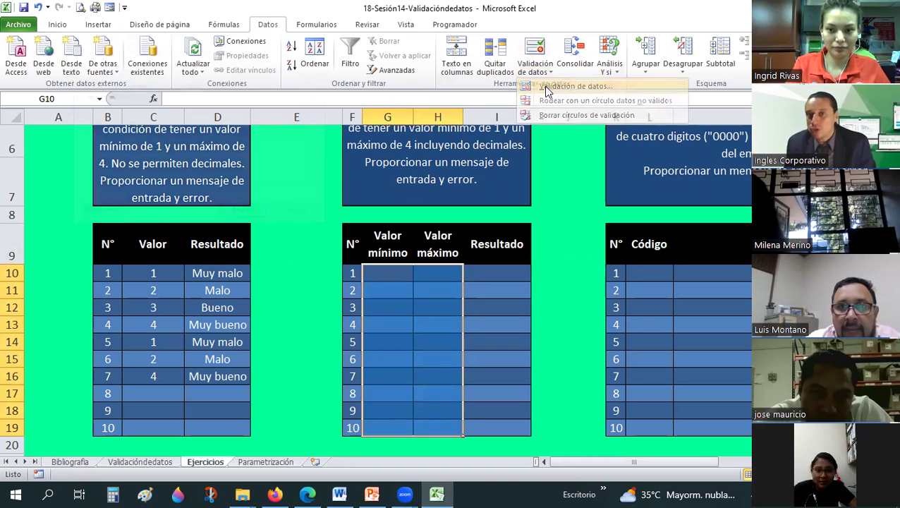
{"action": "left_click", "coordinate": [547, 86]}
{"action": "left_click", "coordinate": [237, 51]}
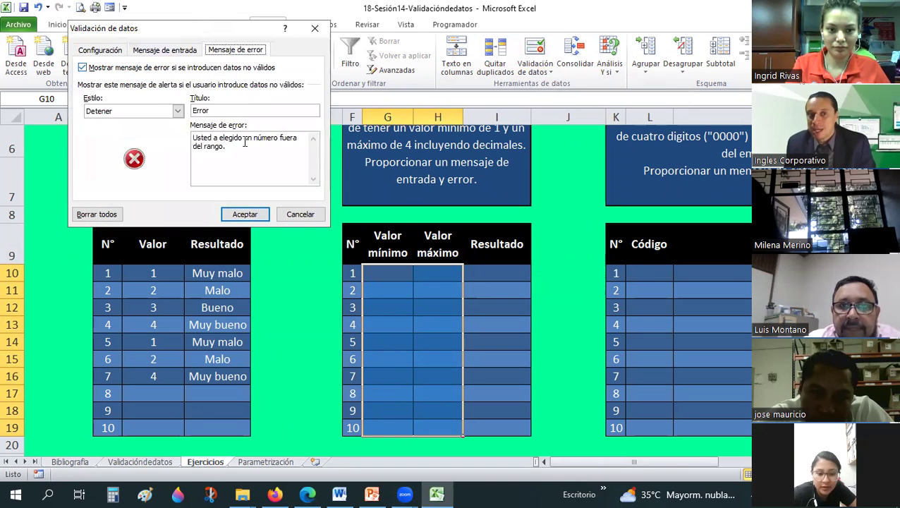
{"action": "left_click", "coordinate": [98, 51]}
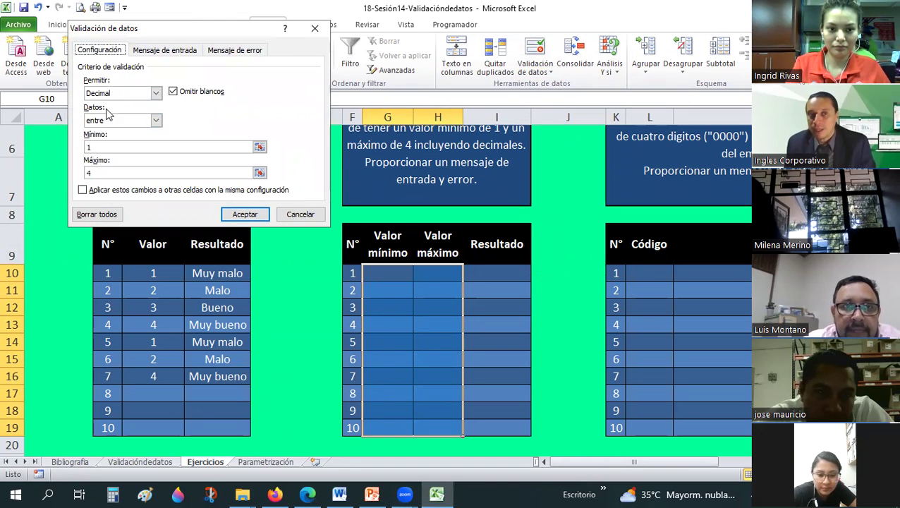
{"action": "left_click", "coordinate": [239, 214]}
{"action": "left_click", "coordinate": [407, 275]}
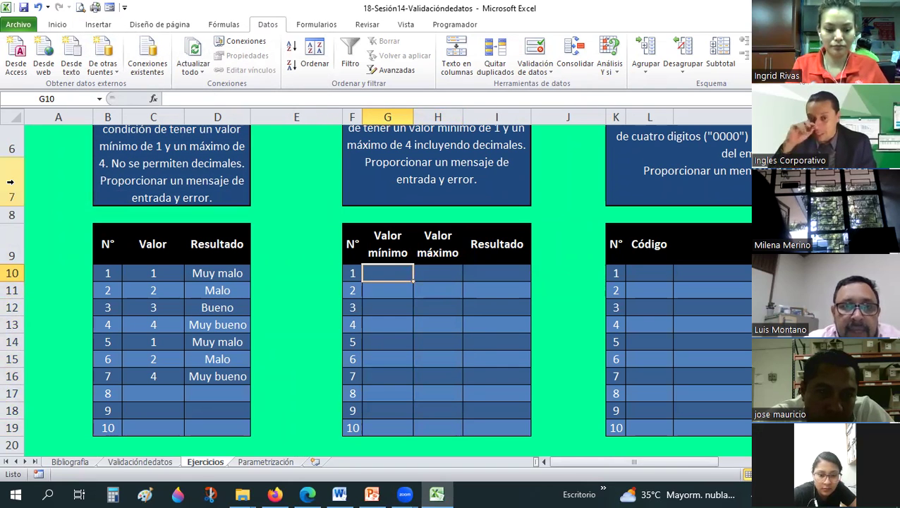
- Enter min/max pairs 1.5/2.5 in G10:H10 and 1/4 in G11:H11
{"action": "type", "text": "1.5"}
{"action": "key", "text": "Tab"}
{"action": "type", "text": "2.5"}
{"action": "key", "text": "Return"}
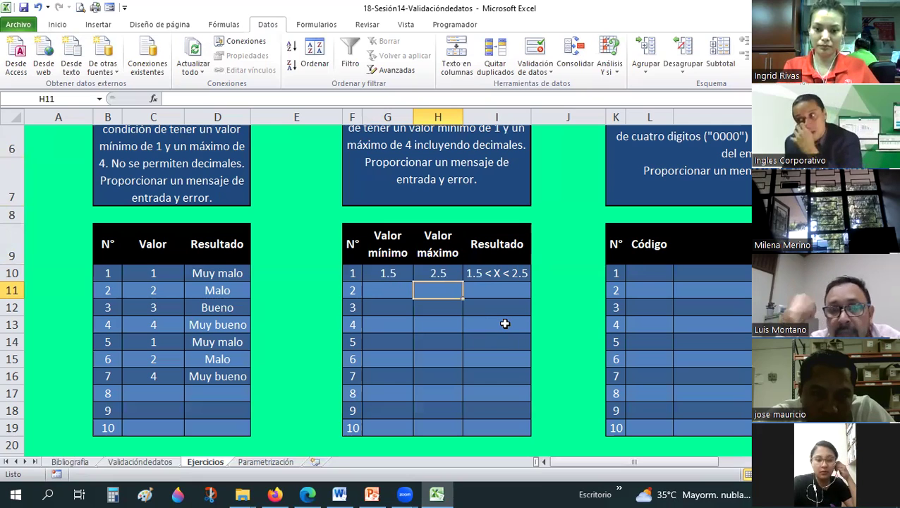
{"action": "left_click", "coordinate": [405, 294]}
{"action": "type", "text": "1"}
{"action": "key", "text": "Tab"}
{"action": "type", "text": "4"}
{"action": "key", "text": "Down"}
- Enter 3 in G12, cancel the rejected maximum 5, and enter 3.5 instead
{"action": "key", "text": "Left"}
{"action": "type", "text": "3"}
{"action": "key", "text": "Tab"}
{"action": "type", "text": "5"}
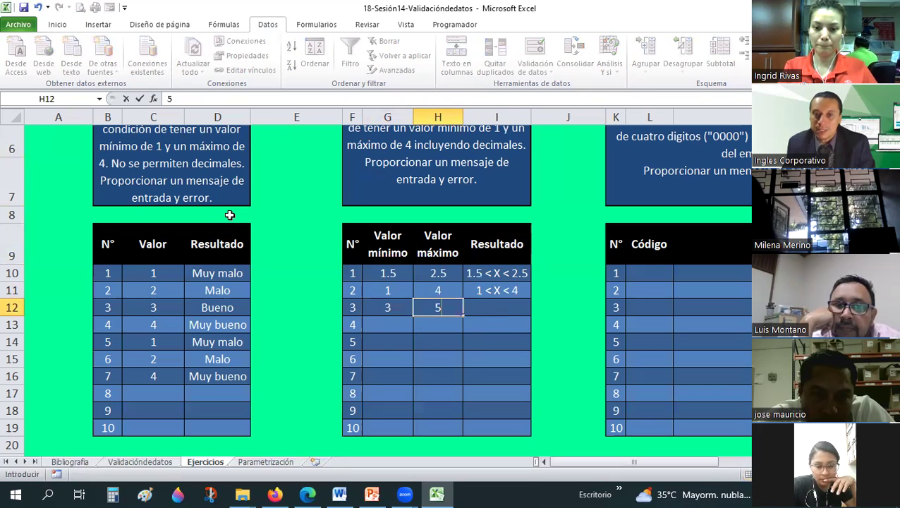
{"action": "key", "text": "Return"}
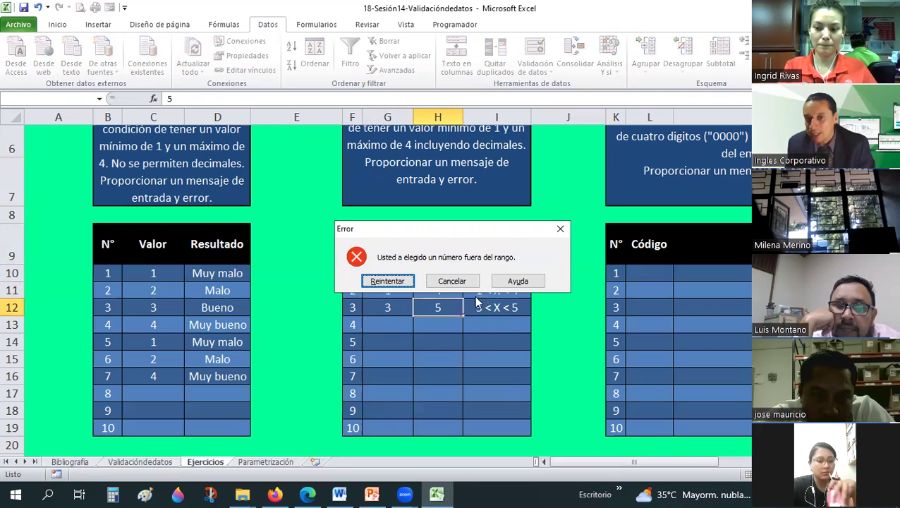
{"action": "left_click_drag", "start_coordinate": [451, 280], "coordinate": [433, 312]}
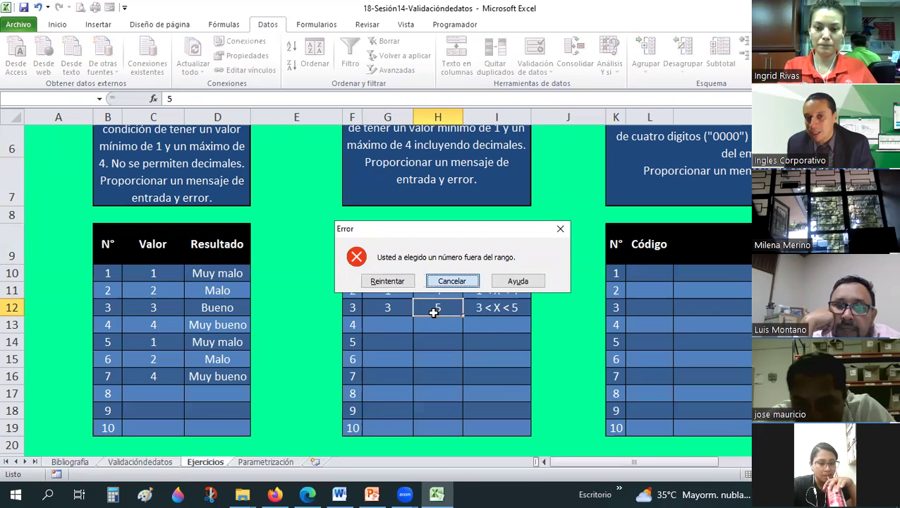
{"action": "key", "text": "Escape"}
{"action": "type", "text": "3.5"}
{"action": "key", "text": "Return"}
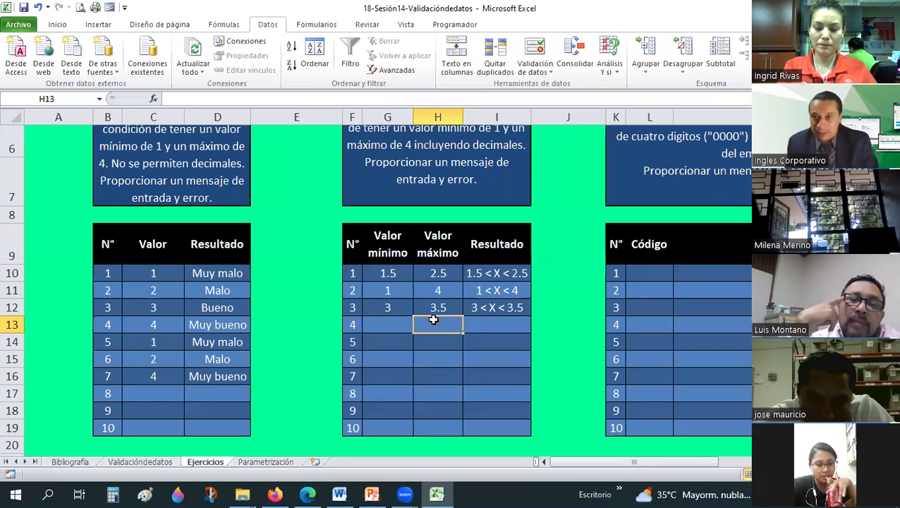
- Review the test entries in the first two exercise tables
{"action": "scroll", "coordinate": [434, 321], "scroll_direction": "down", "scroll_amount": 1}
{"action": "left_click_drag", "start_coordinate": [165, 171], "coordinate": [138, 313]}
{"action": "left_click", "coordinate": [400, 180]}
{"action": "scroll", "coordinate": [394, 201], "scroll_direction": "up", "scroll_amount": 3}
{"action": "scroll", "coordinate": [394, 212], "scroll_direction": "down", "scroll_amount": 2}
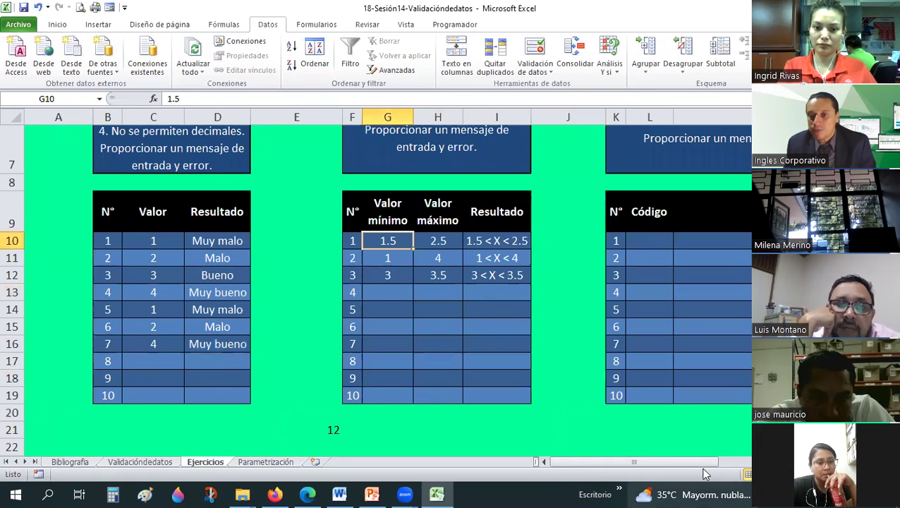
- Scroll right to the Código exercise tables and select cell T14
{"action": "left_click_drag", "start_coordinate": [634, 461], "coordinate": [698, 461]}
{"action": "left_click", "coordinate": [492, 308]}
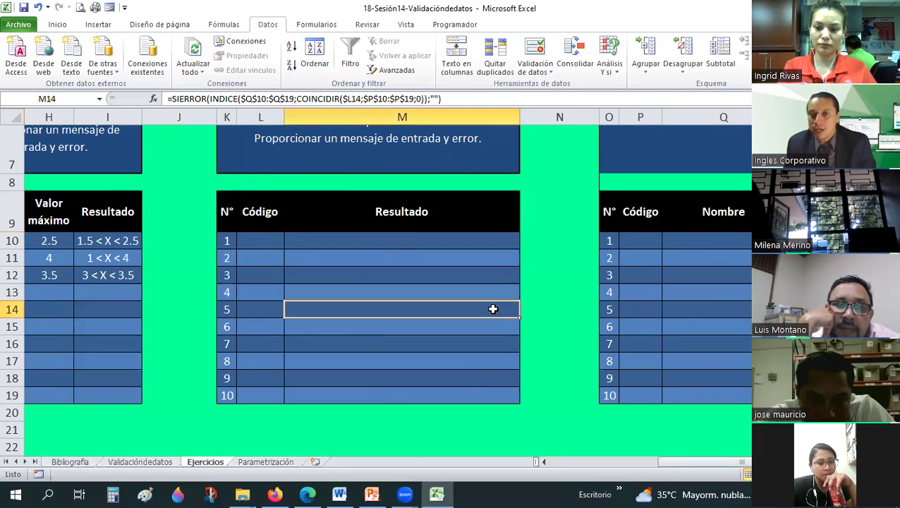
{"action": "scroll", "coordinate": [700, 349], "scroll_direction": "up", "scroll_amount": 2}
{"action": "scroll", "coordinate": [724, 457], "scroll_direction": "down", "scroll_amount": 2}
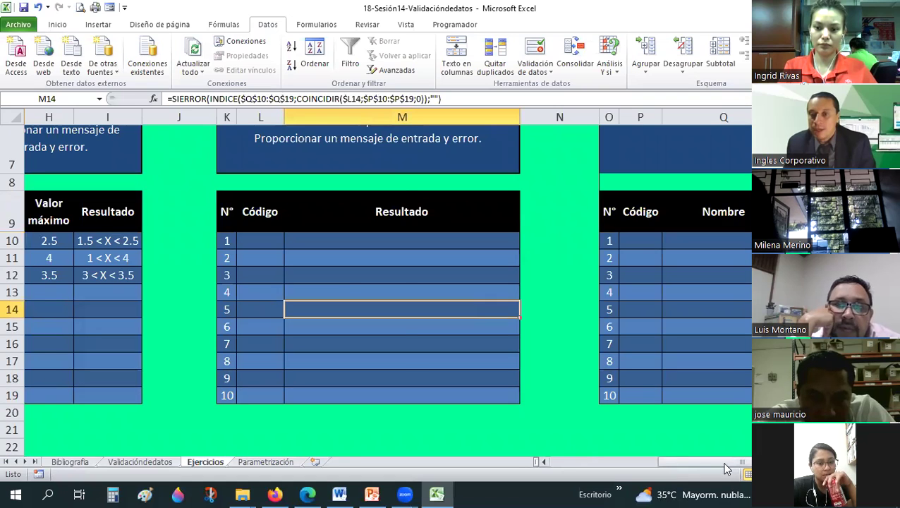
{"action": "scroll", "coordinate": [670, 304], "scroll_direction": "right", "scroll_amount": 3}
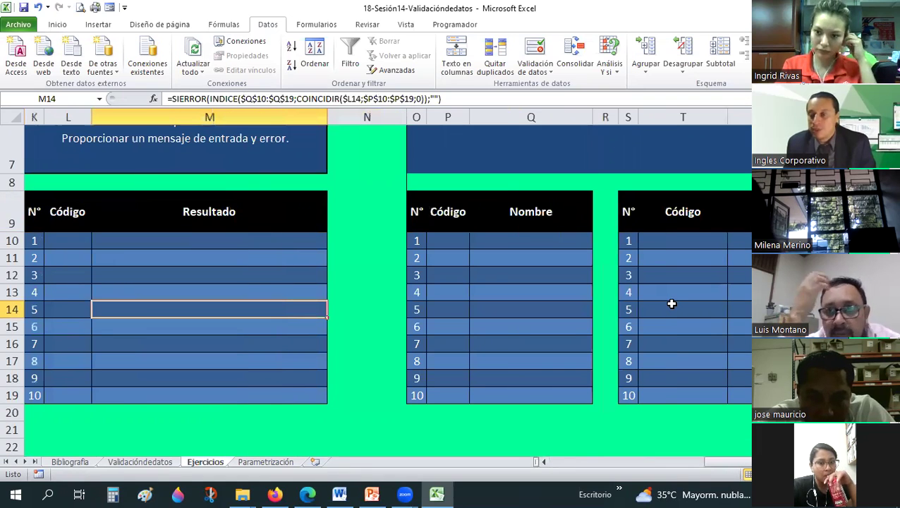
{"action": "left_click", "coordinate": [671, 303]}
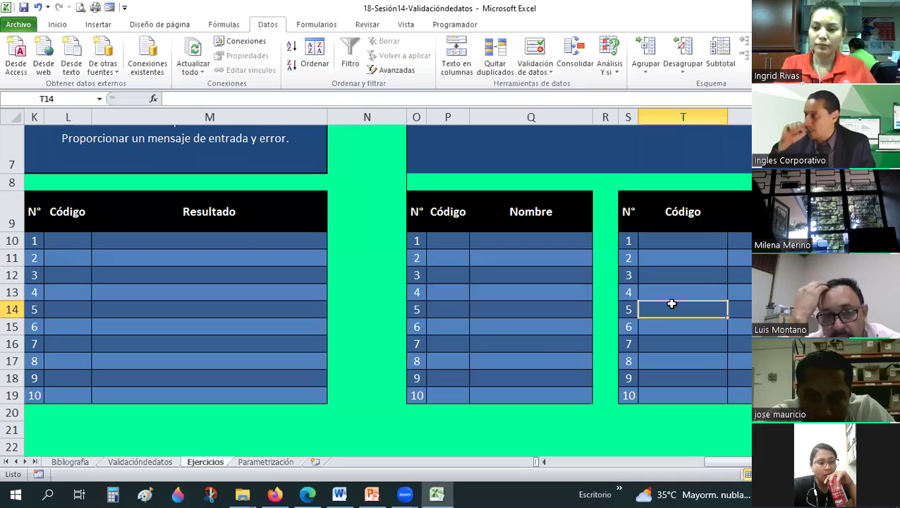